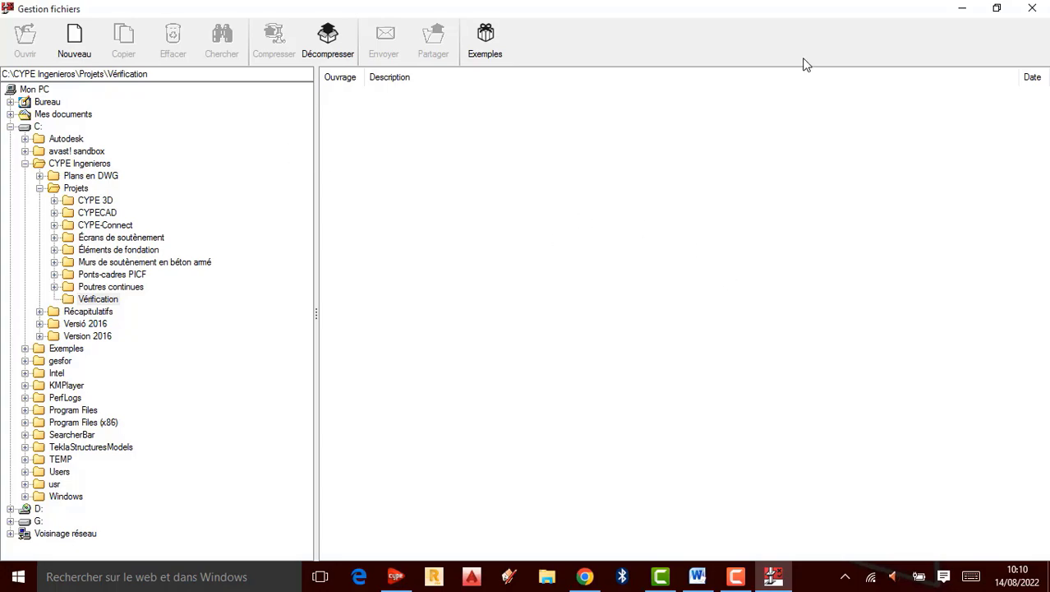
- Close the open file manager, dismiss the error and launch the Poutres continues module from the Structures programs
{"action": "left_click", "coordinate": [1033, 8]}
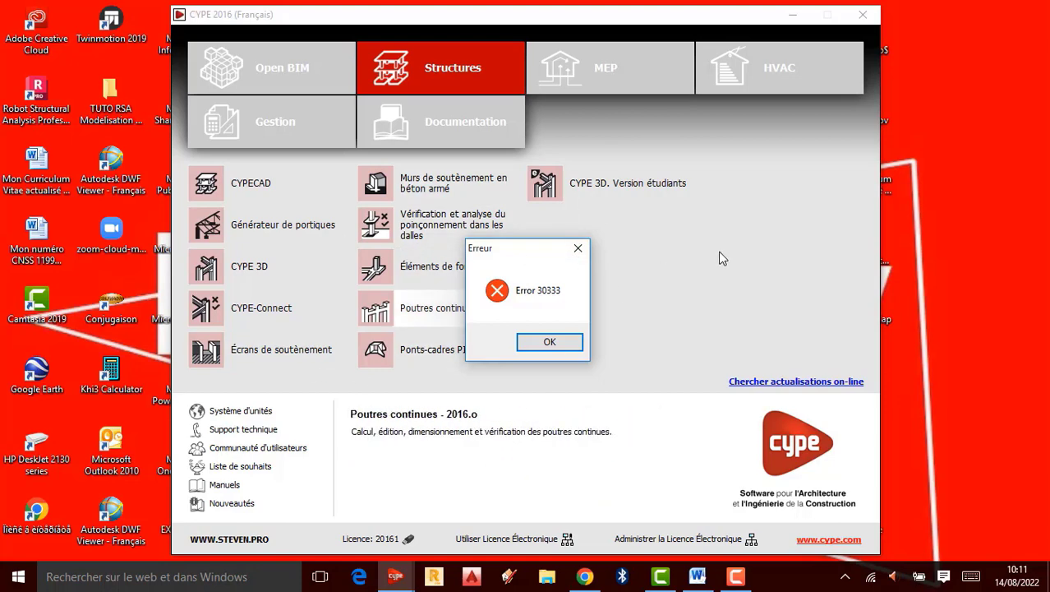
{"action": "key", "text": "Return"}
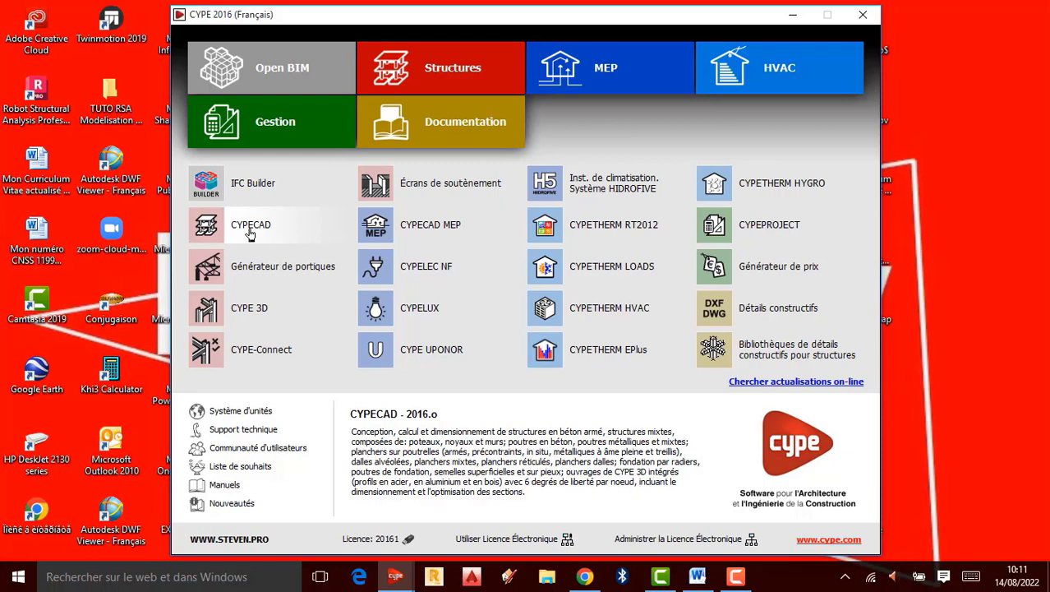
{"action": "left_click", "coordinate": [448, 87]}
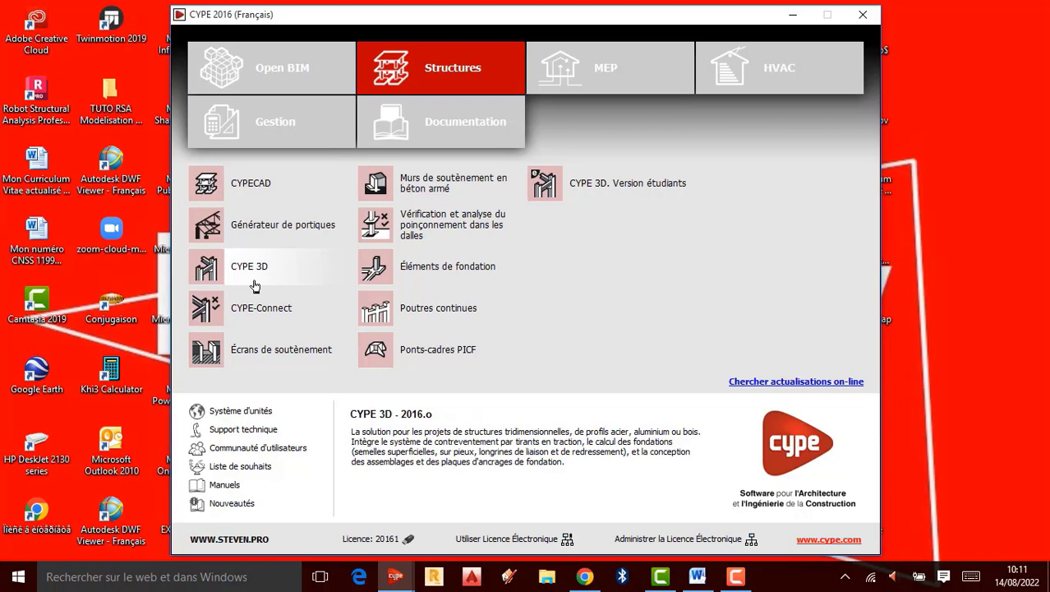
{"action": "left_click", "coordinate": [436, 318]}
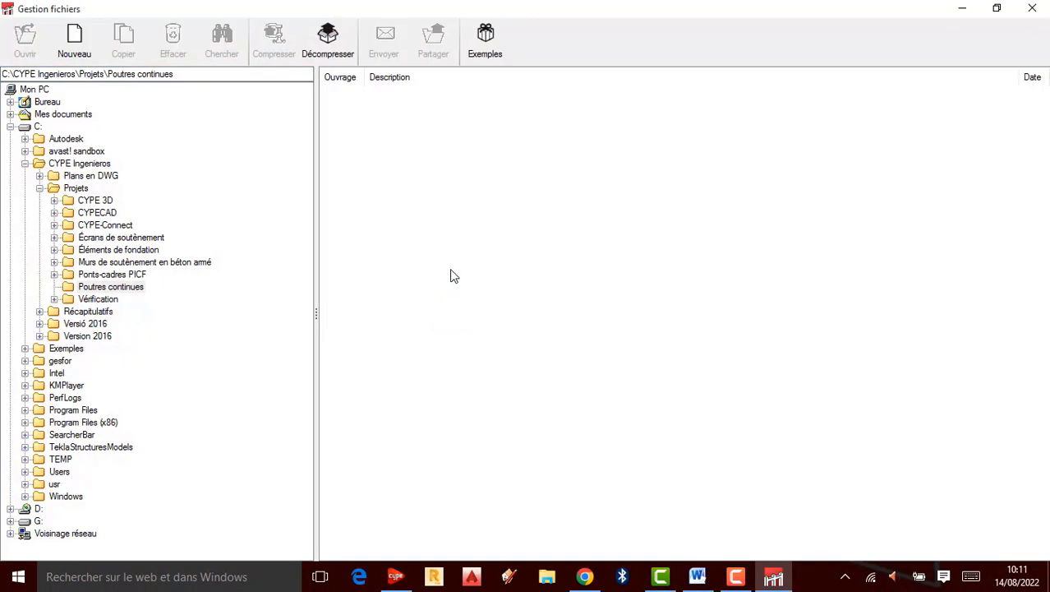
- Create a new job with the file name "Poutre Continue" and a description giving the author's name and "Tutoriels"
{"action": "left_click", "coordinate": [74, 47]}
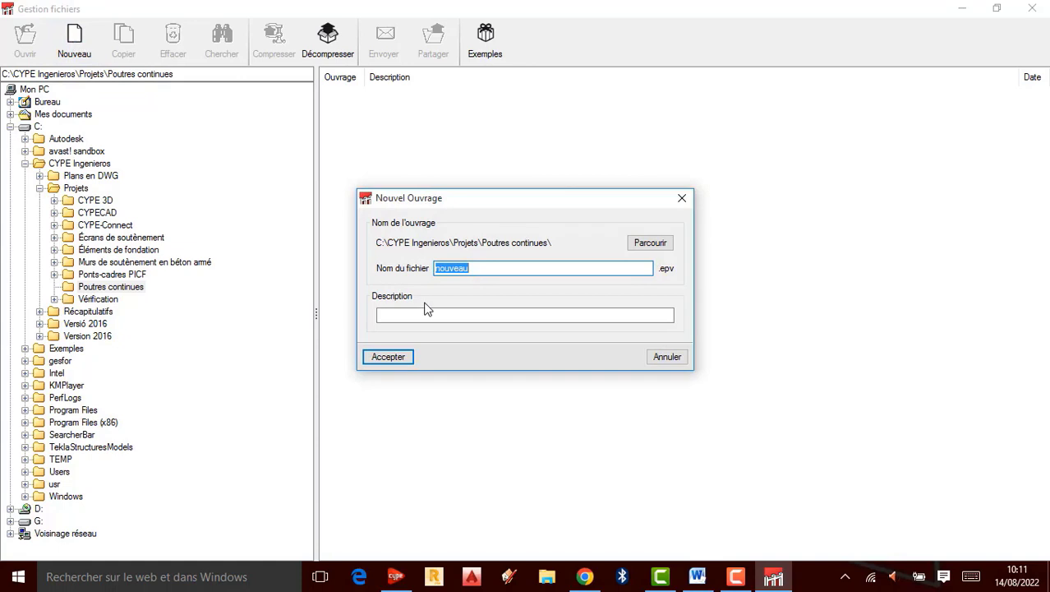
{"action": "type", "text": "Po"}
{"action": "type", "text": "utre "}
{"action": "type", "text": "Po"}
{"action": "key", "text": "BackSpace"}
{"action": "key", "text": "BackSpace"}
{"action": "type", "text": "Continue"}
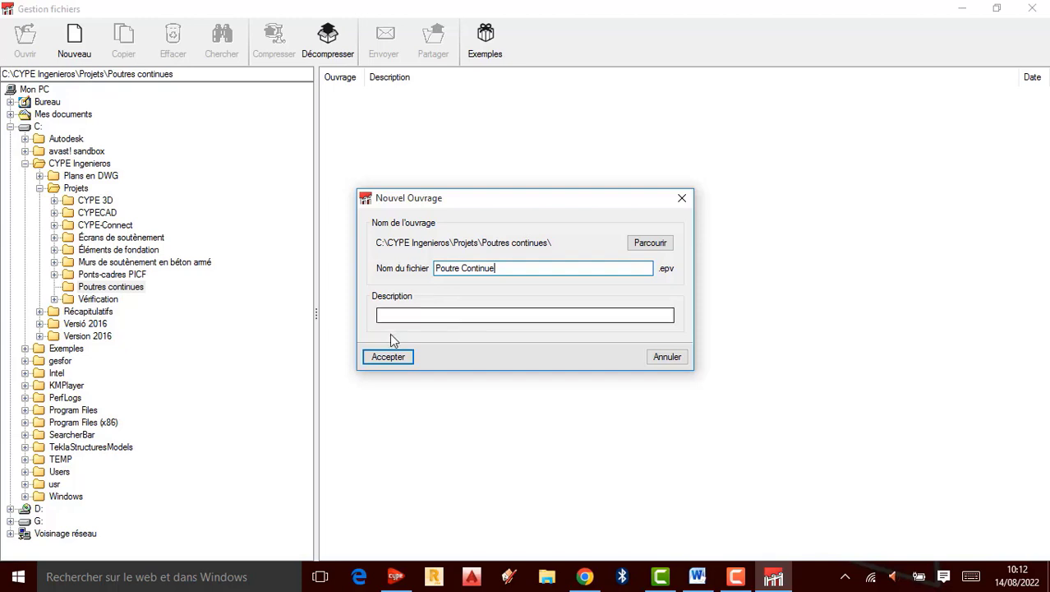
{"action": "left_click", "coordinate": [418, 318]}
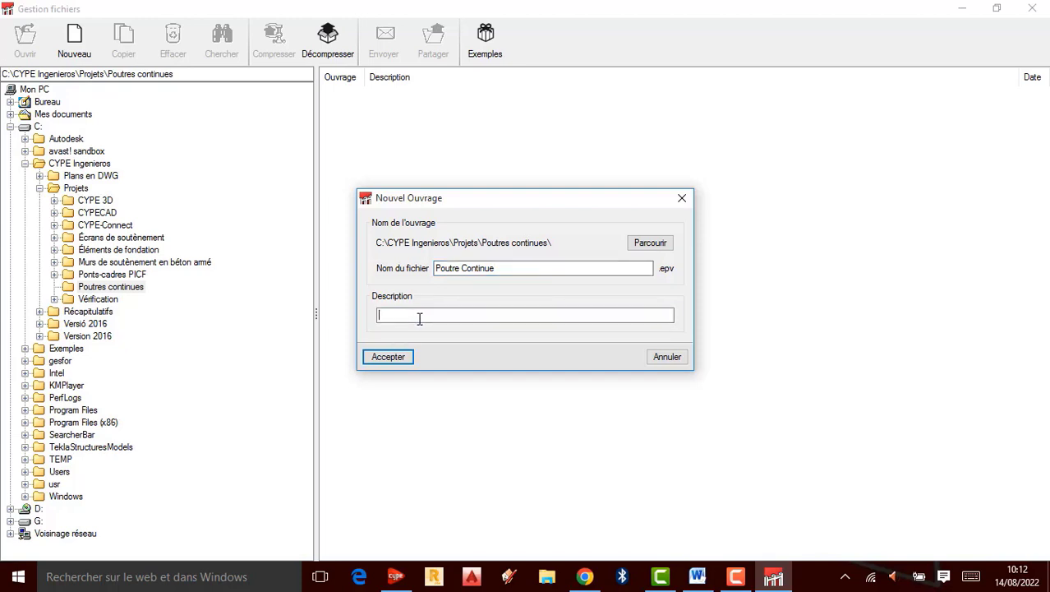
{"action": "type", "text": "J.Nkunga Tut"}
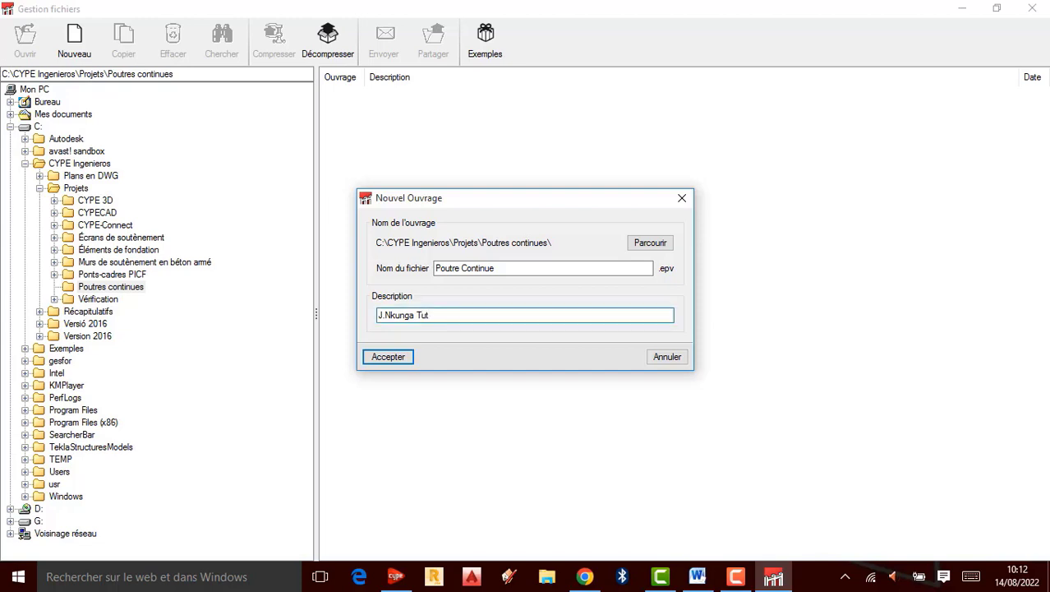
{"action": "type", "text": "oriels"}
{"action": "left_click", "coordinate": [390, 359]}
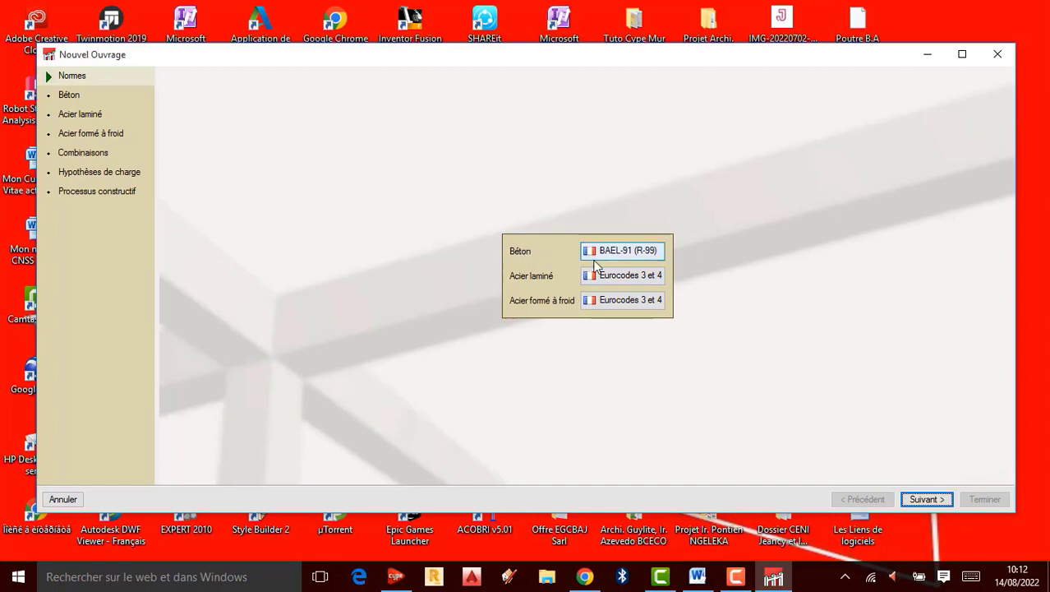
- Choose France's BAEL-91 (R-99) with DTU 13.12 as the concrete standard and proceed to the concrete settings
{"action": "left_click", "coordinate": [642, 256]}
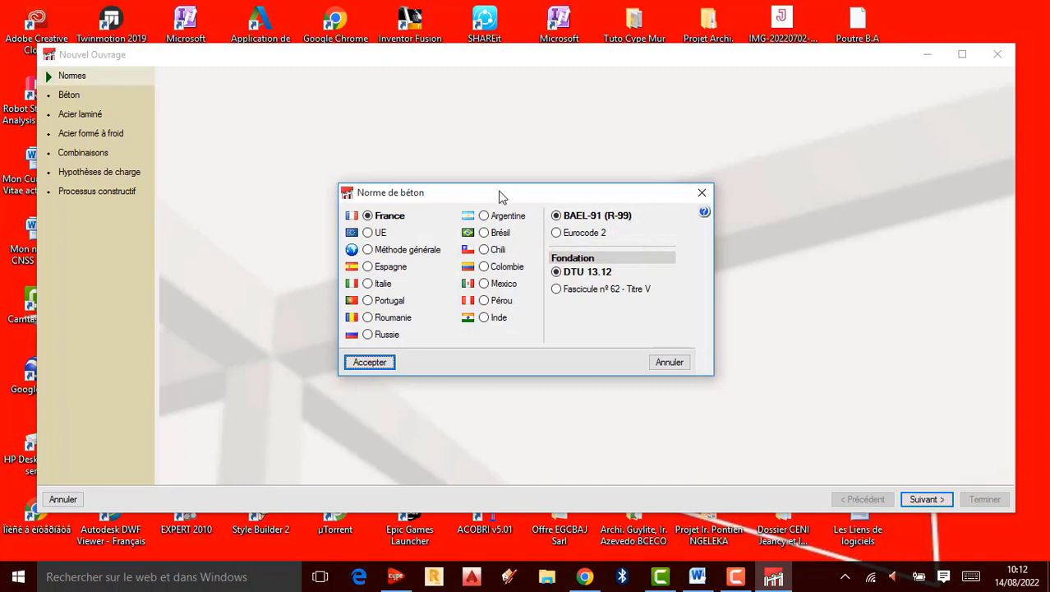
{"action": "left_click", "coordinate": [556, 234]}
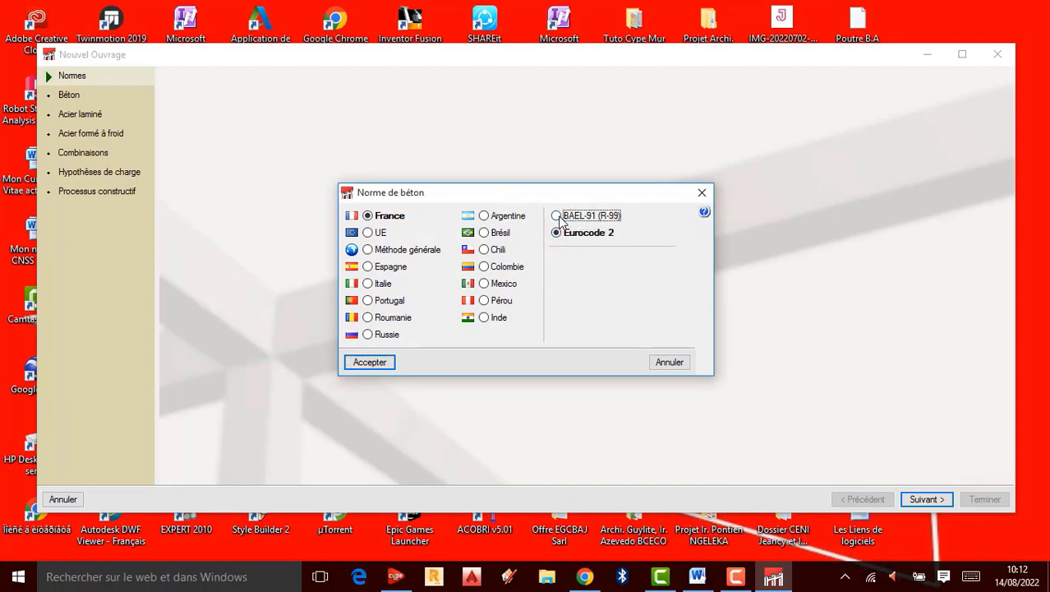
{"action": "left_click", "coordinate": [558, 217]}
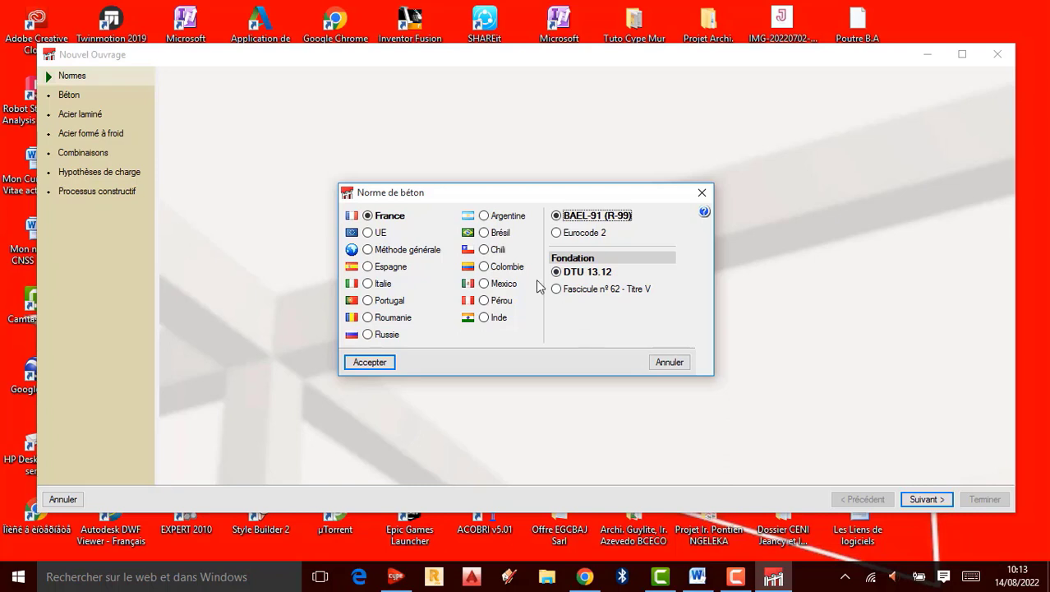
{"action": "left_click", "coordinate": [375, 368]}
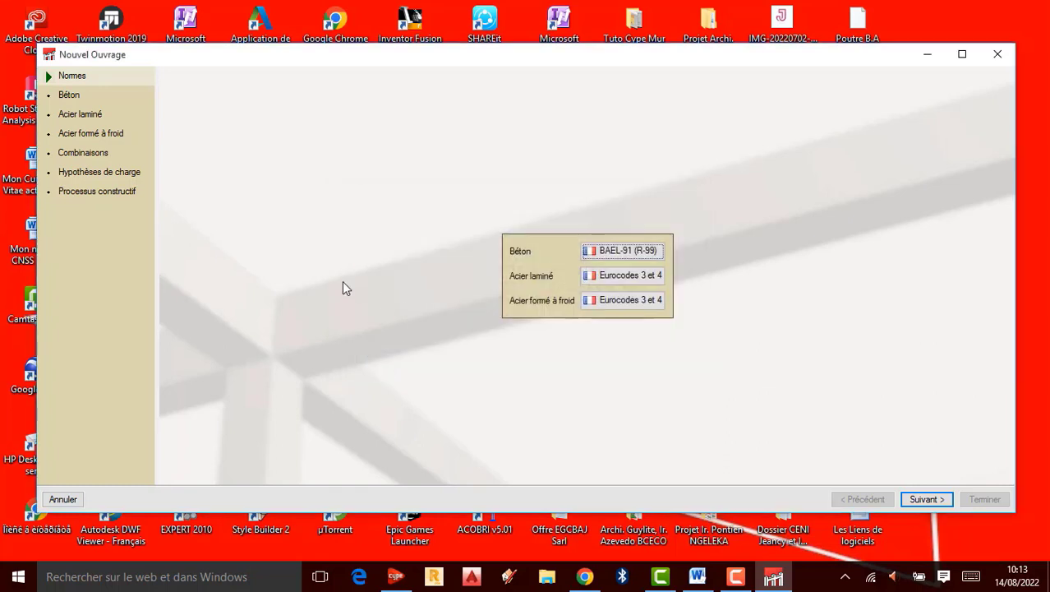
{"action": "left_click", "coordinate": [927, 499]}
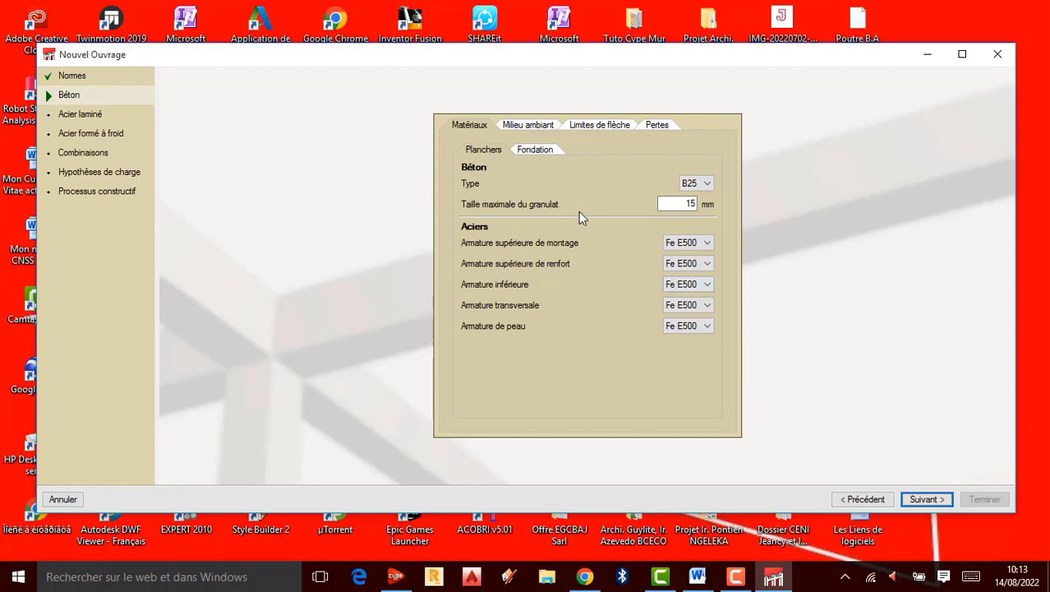
- Set the maximum aggregate size of the floor concrete to 25 mm
{"action": "left_click", "coordinate": [677, 204]}
{"action": "double_click", "coordinate": [688, 204]}
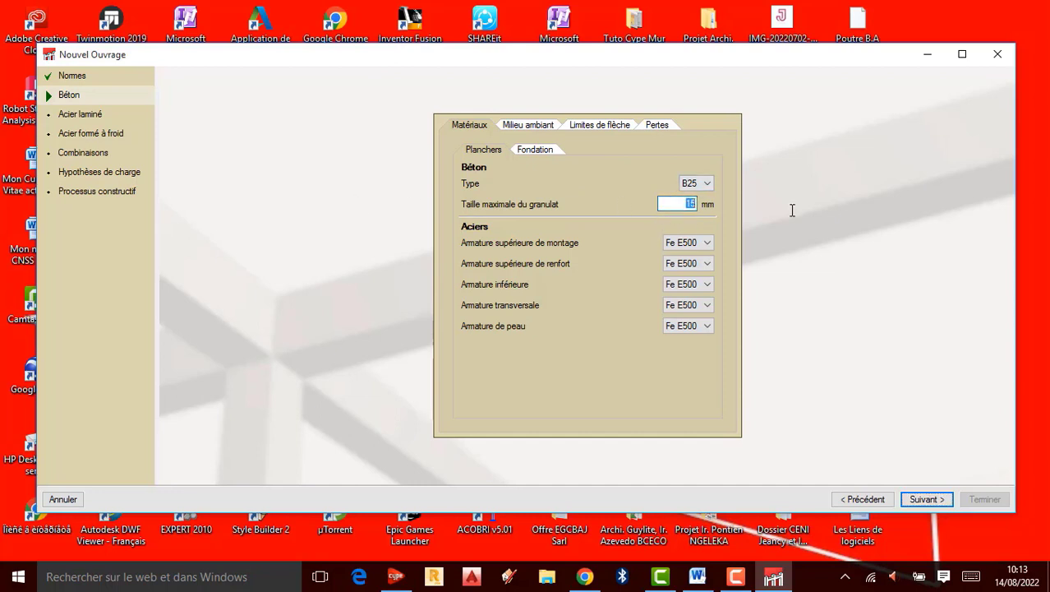
{"action": "type", "text": "25"}
- Set the steel grade of all five floor reinforcement types, from top assembly to skin reinforcement, to Fe E400
{"action": "left_click", "coordinate": [700, 243]}
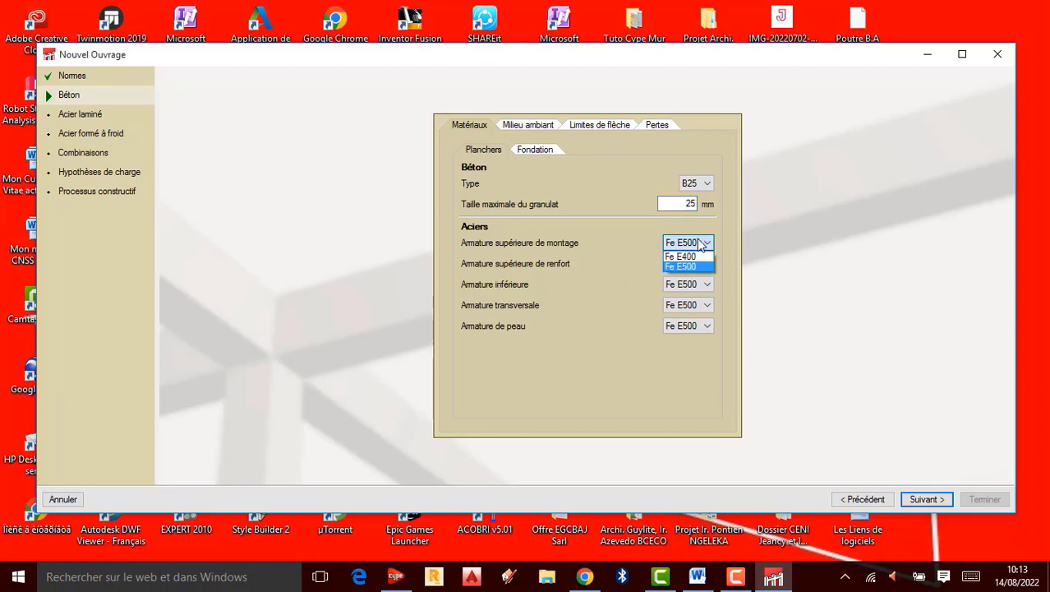
{"action": "left_click", "coordinate": [684, 257]}
{"action": "left_click", "coordinate": [700, 264]}
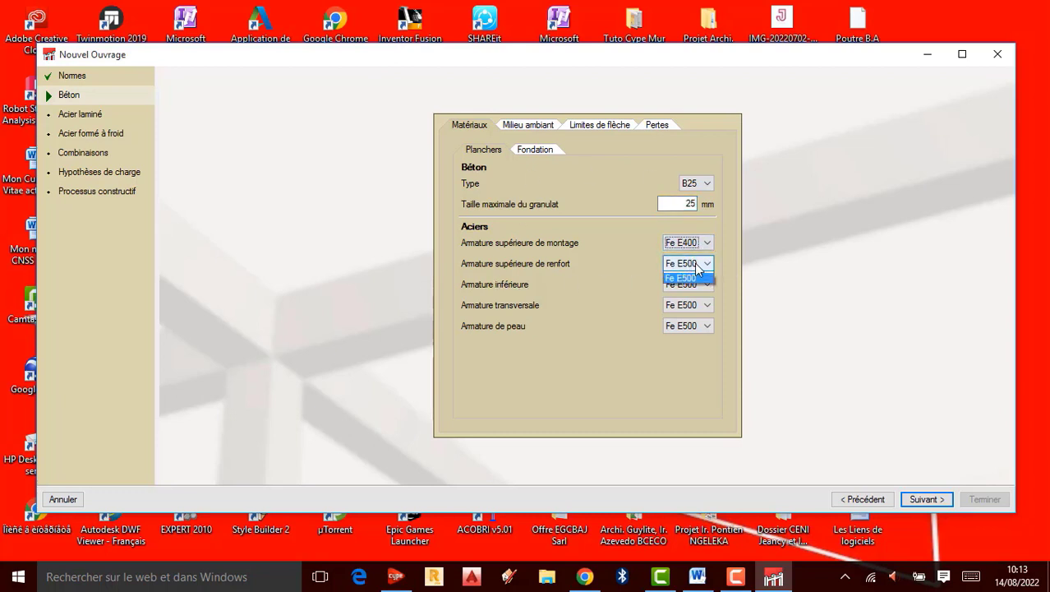
{"action": "left_click", "coordinate": [689, 278]}
{"action": "left_click", "coordinate": [701, 285]}
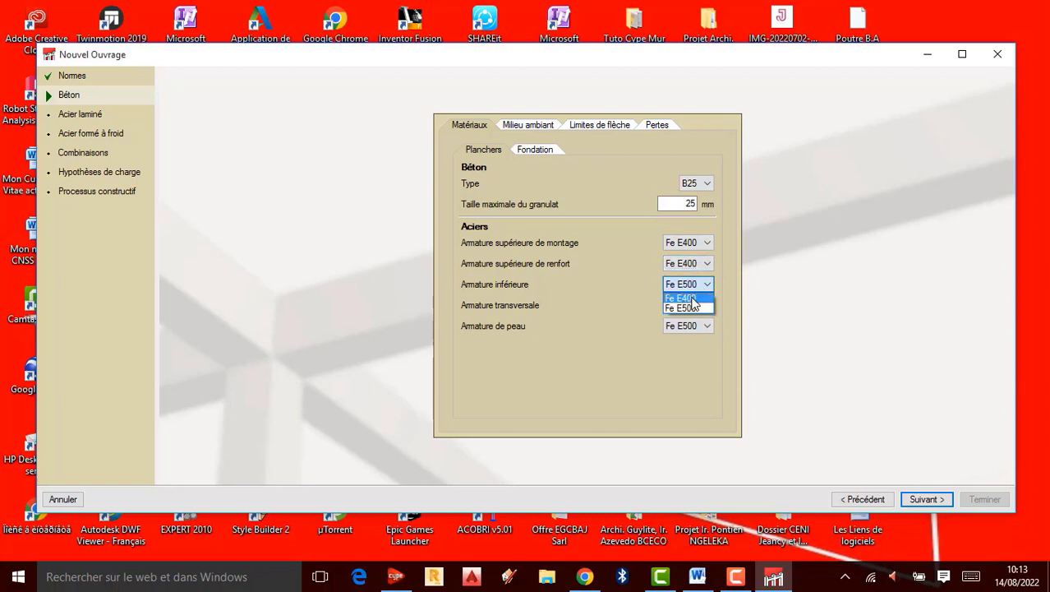
{"action": "left_click", "coordinate": [692, 299]}
{"action": "left_click", "coordinate": [695, 305]}
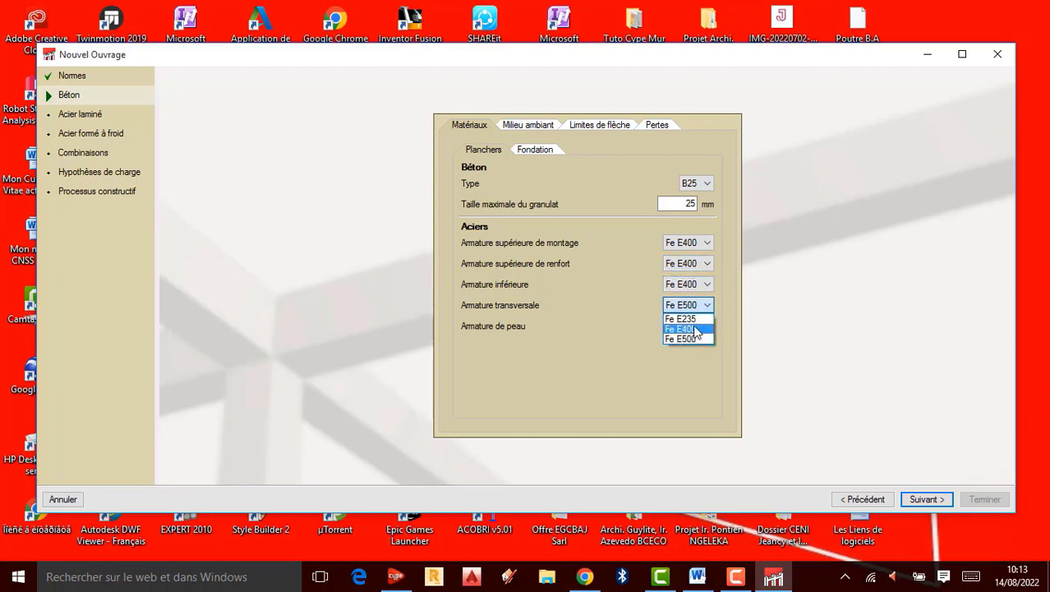
{"action": "left_click", "coordinate": [696, 329]}
{"action": "left_click", "coordinate": [697, 326]}
{"action": "left_click", "coordinate": [687, 337]}
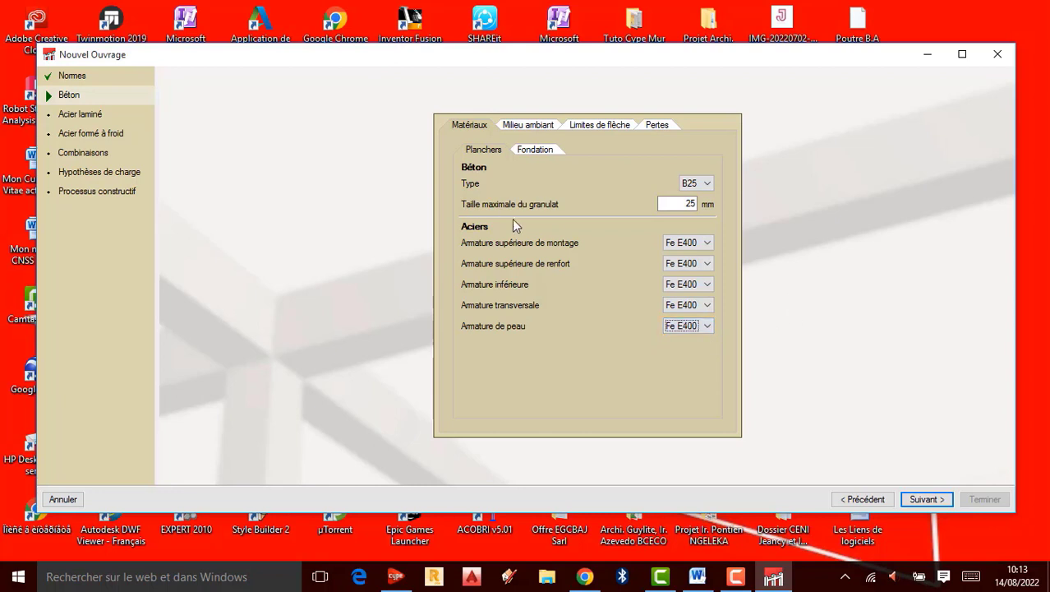
- Accept the concrete settings and the default rolled and cold-formed steel settings, advancing to the load combinations
{"action": "left_click", "coordinate": [927, 499]}
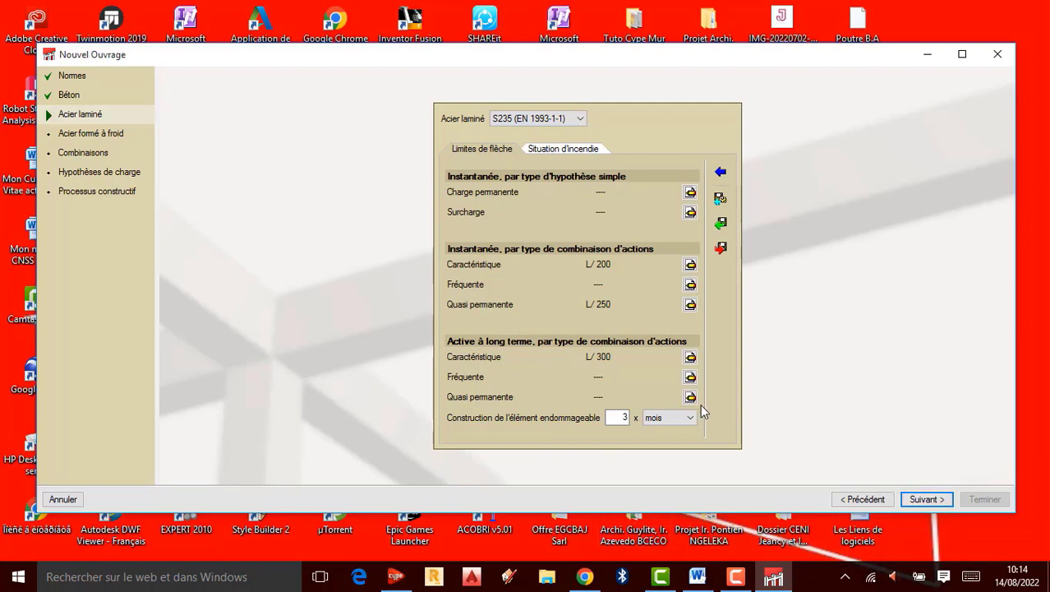
{"action": "left_click", "coordinate": [926, 499]}
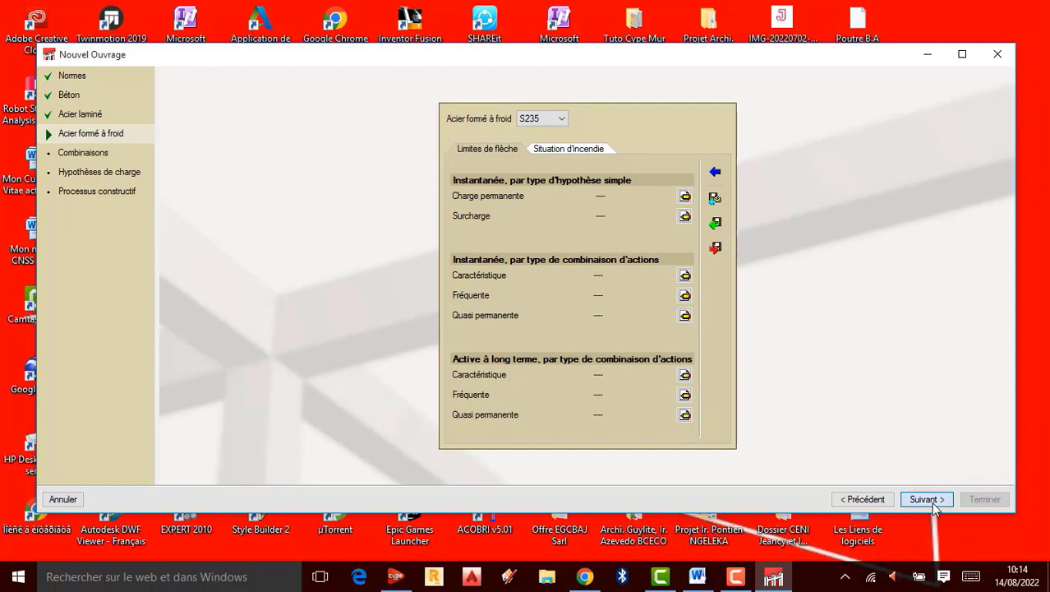
{"action": "left_click", "coordinate": [931, 502]}
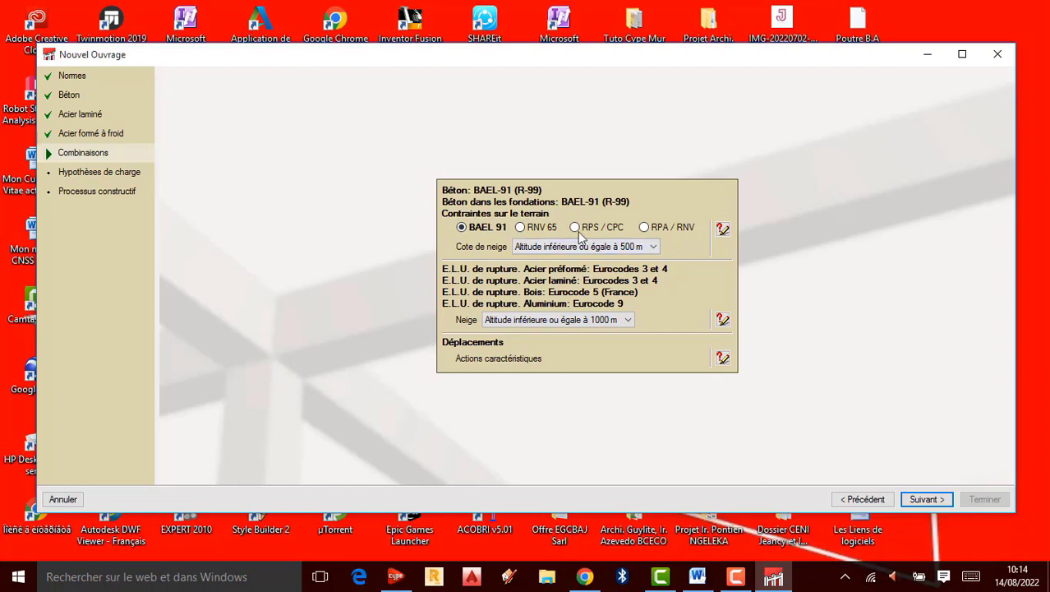
- Review the BAEL-91 action combinations for concrete and ground stresses, and accept the combination settings to reach the load cases
{"action": "left_click", "coordinate": [724, 232]}
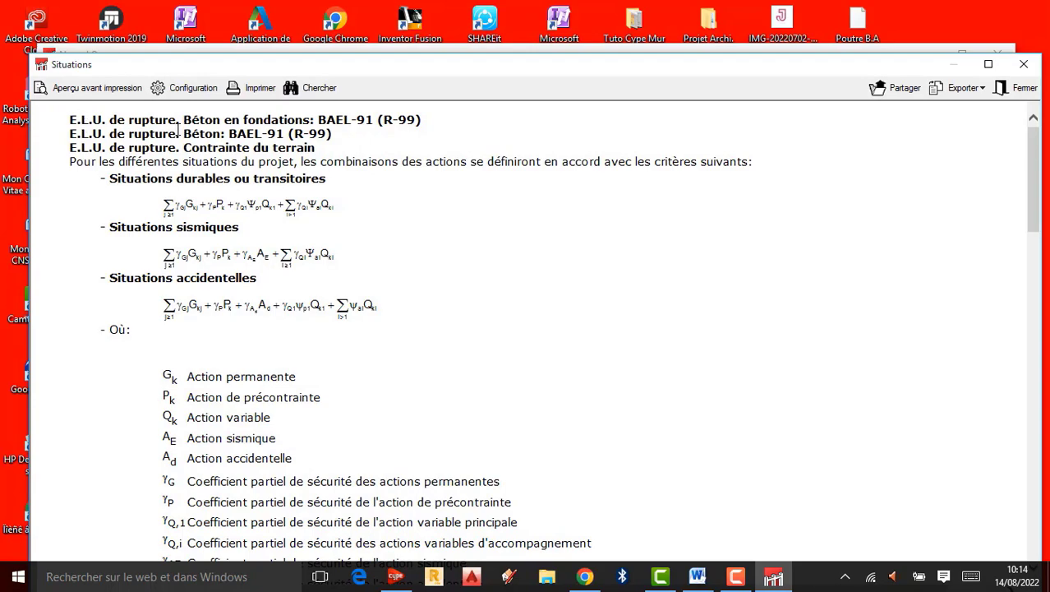
{"action": "scroll", "coordinate": [286, 342], "scroll_direction": "down", "scroll_amount": 5}
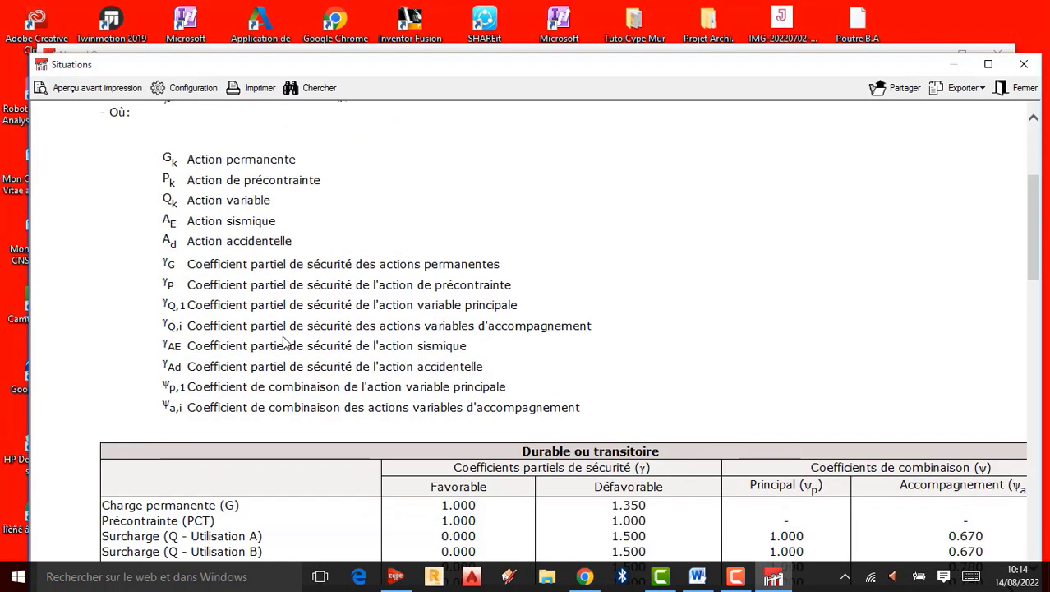
{"action": "scroll", "coordinate": [286, 341], "scroll_direction": "down", "scroll_amount": 20}
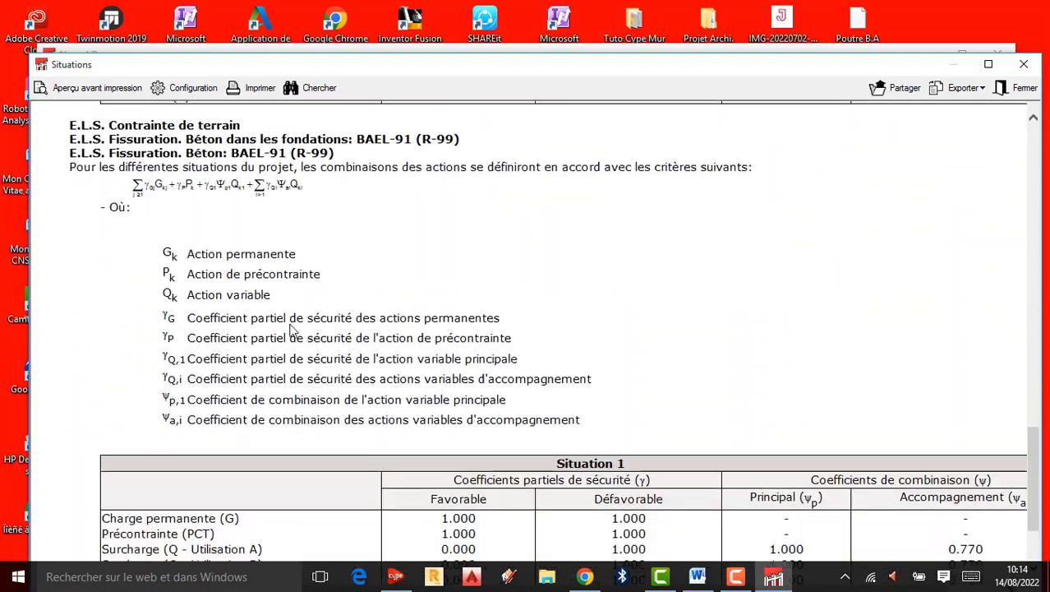
{"action": "scroll", "coordinate": [290, 329], "scroll_direction": "down", "scroll_amount": 3}
{"action": "left_click", "coordinate": [1024, 65]}
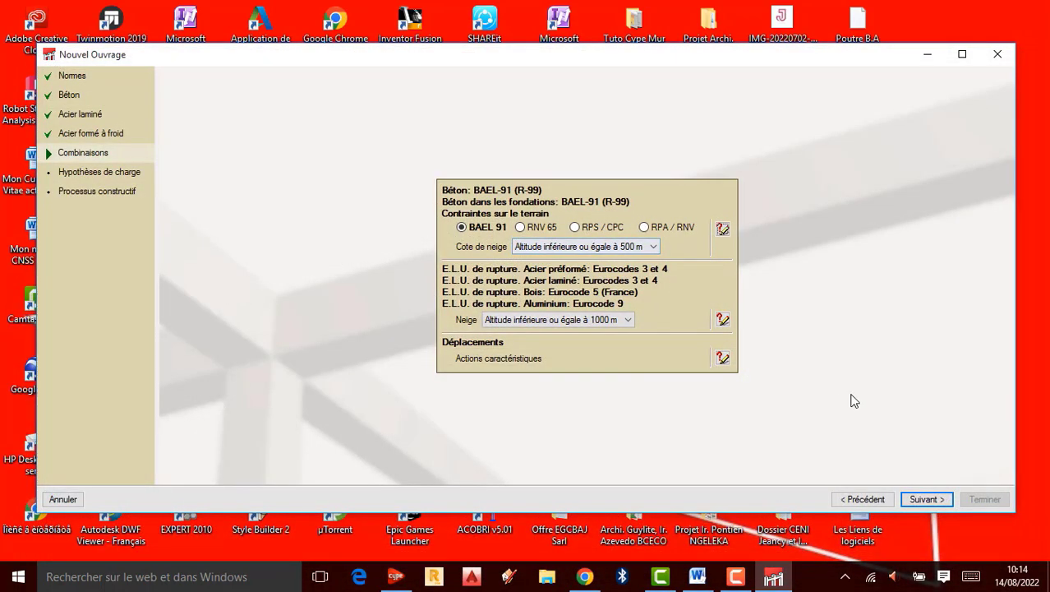
{"action": "left_click", "coordinate": [916, 499]}
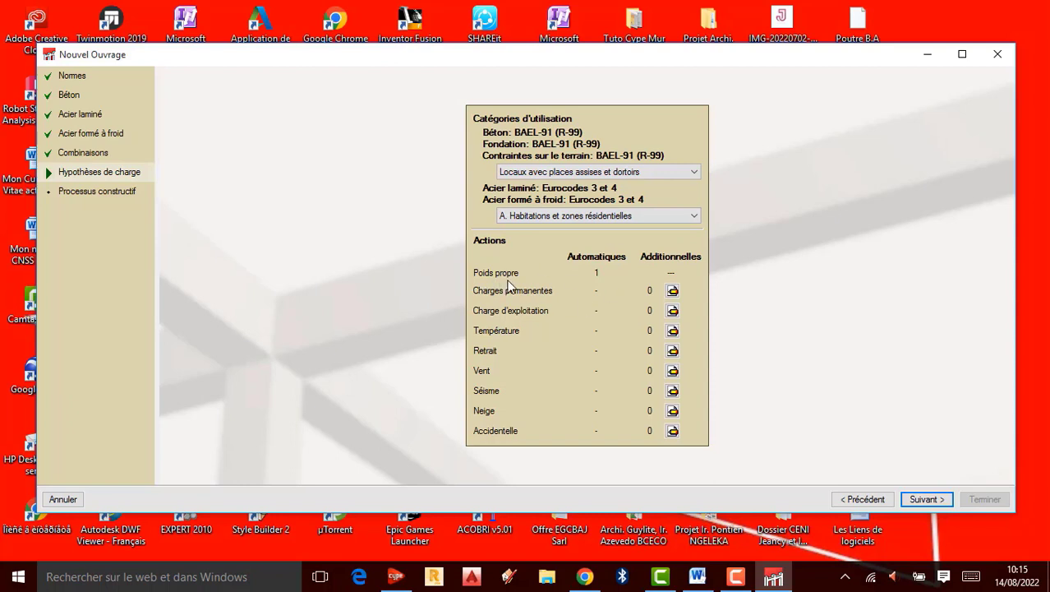
{"action": "left_click", "coordinate": [673, 291]}
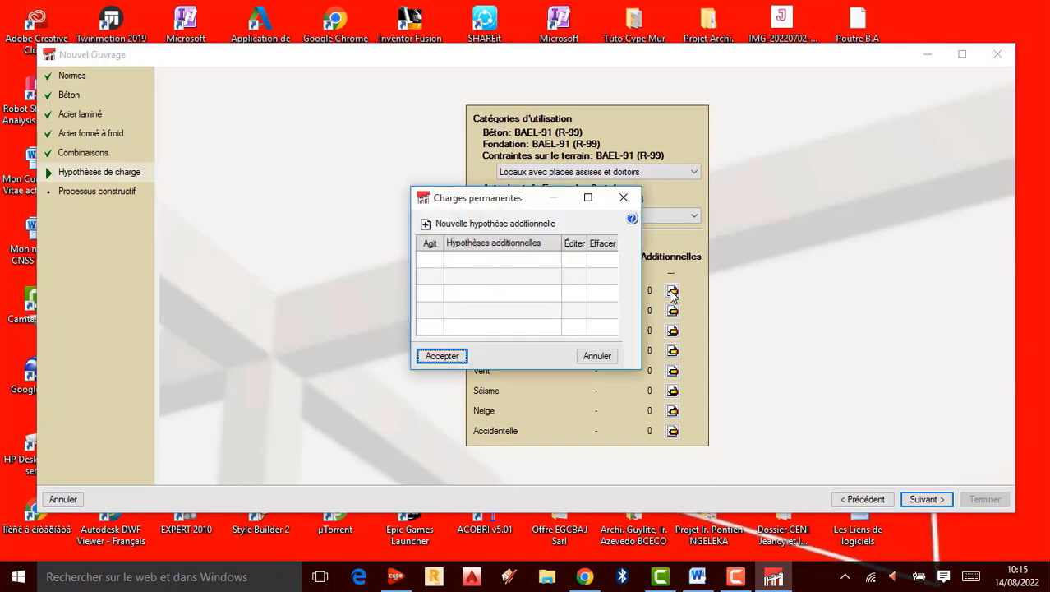
{"action": "left_click", "coordinate": [425, 226]}
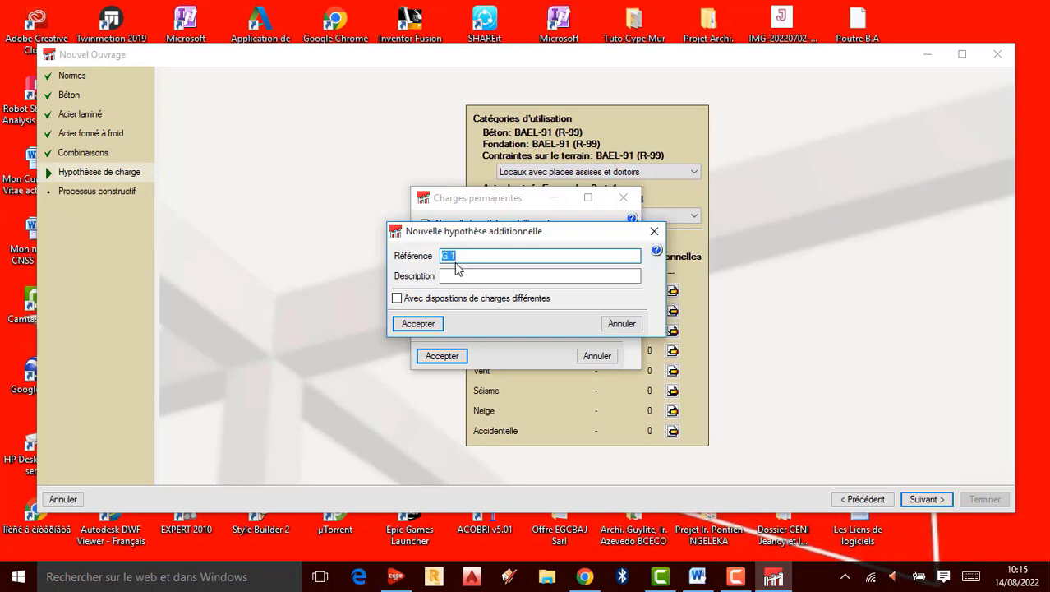
{"action": "left_click", "coordinate": [654, 231]}
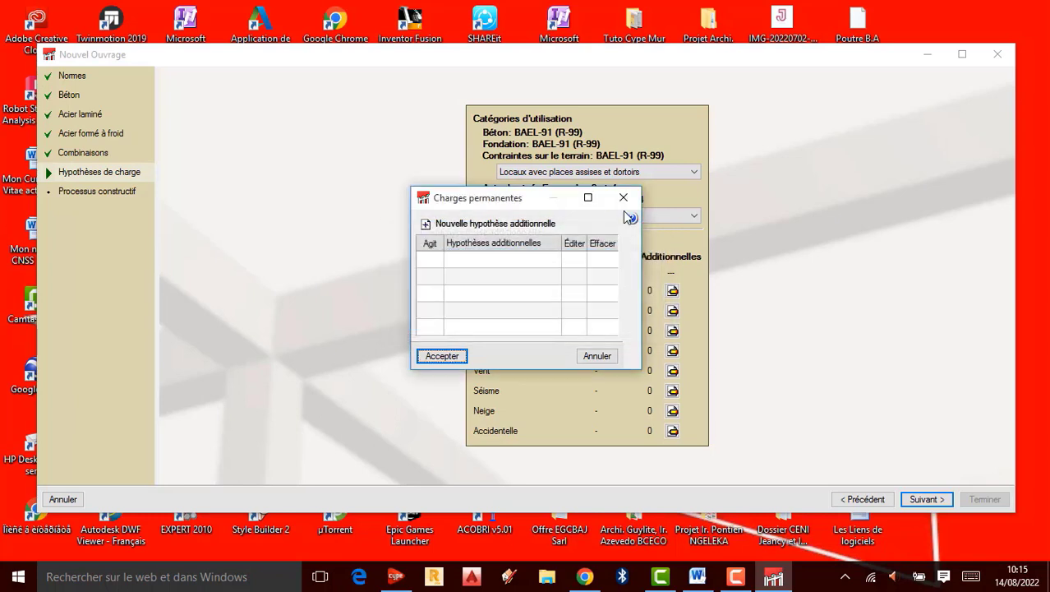
{"action": "left_click", "coordinate": [624, 199]}
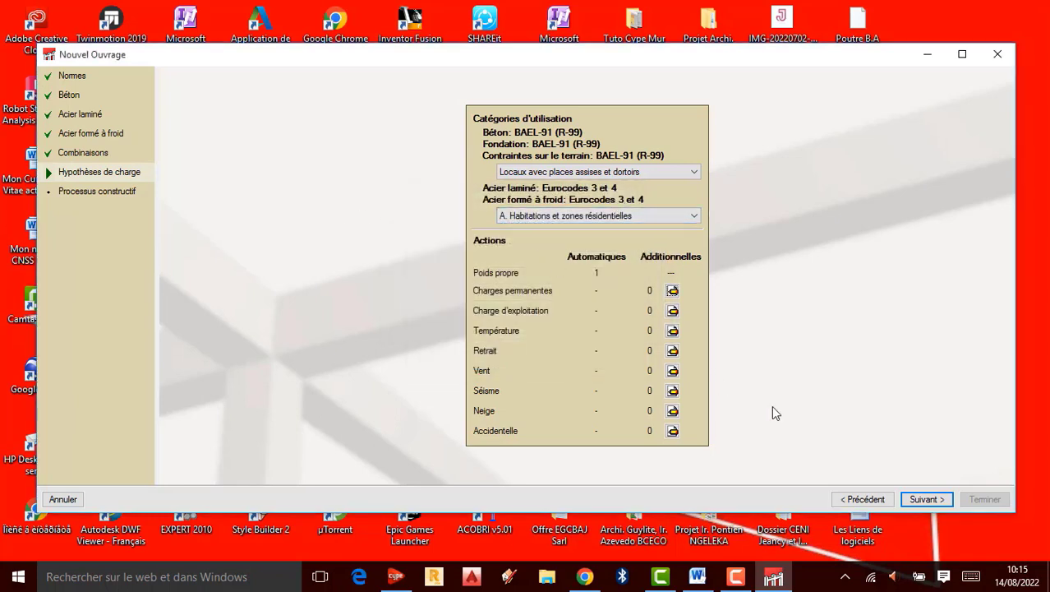
- Accept the load case settings and leave the formwork removal time at 28 days (jours)
{"action": "left_click", "coordinate": [931, 501]}
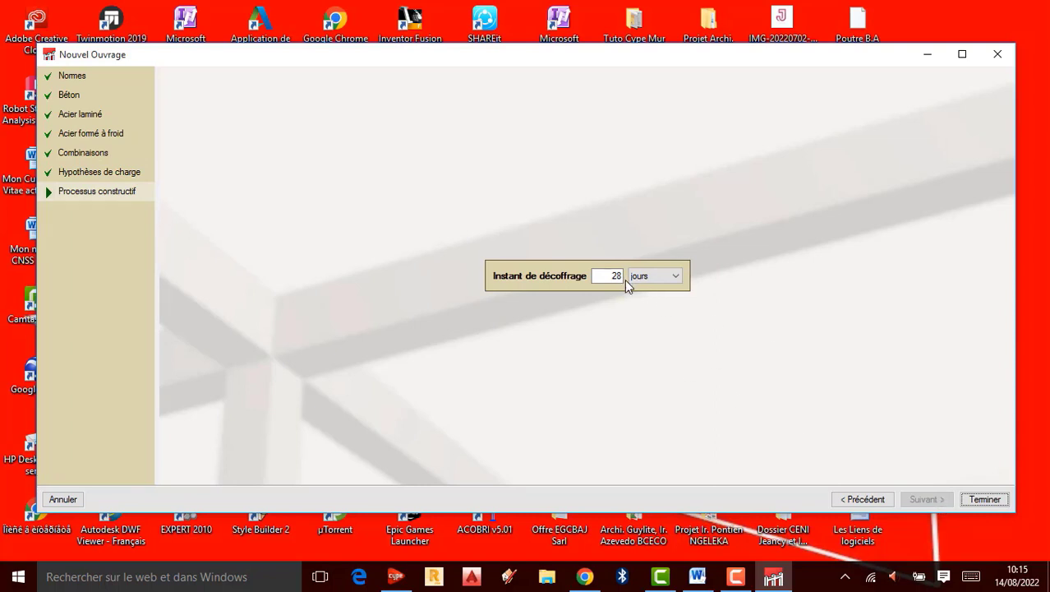
{"action": "left_click", "coordinate": [674, 278]}
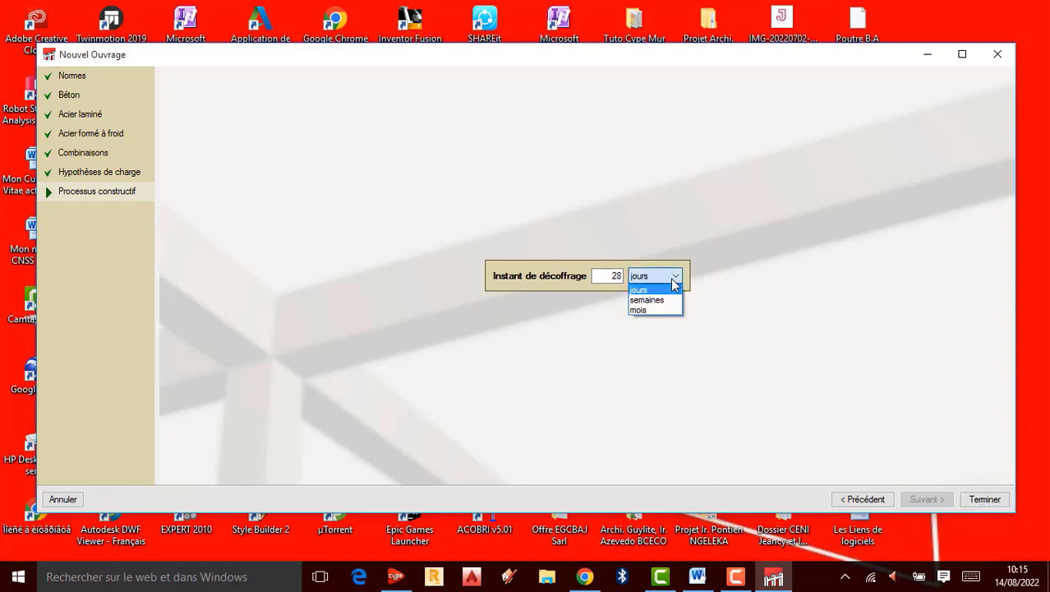
{"action": "left_click", "coordinate": [831, 404]}
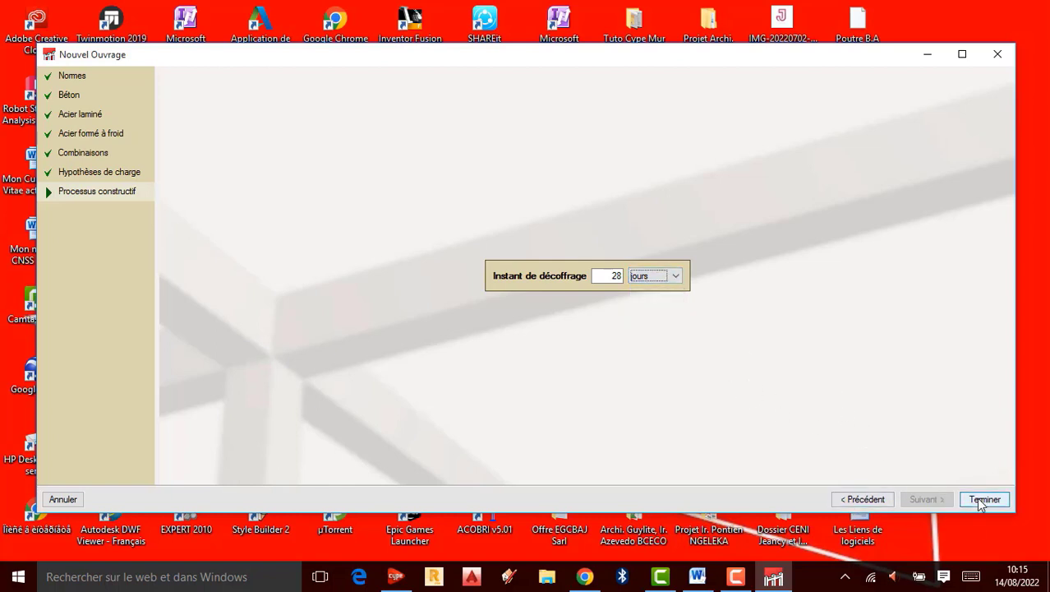
- Finish the new job setup and add a continuous beam with equal spans to the job's beam list
{"action": "left_click", "coordinate": [983, 499]}
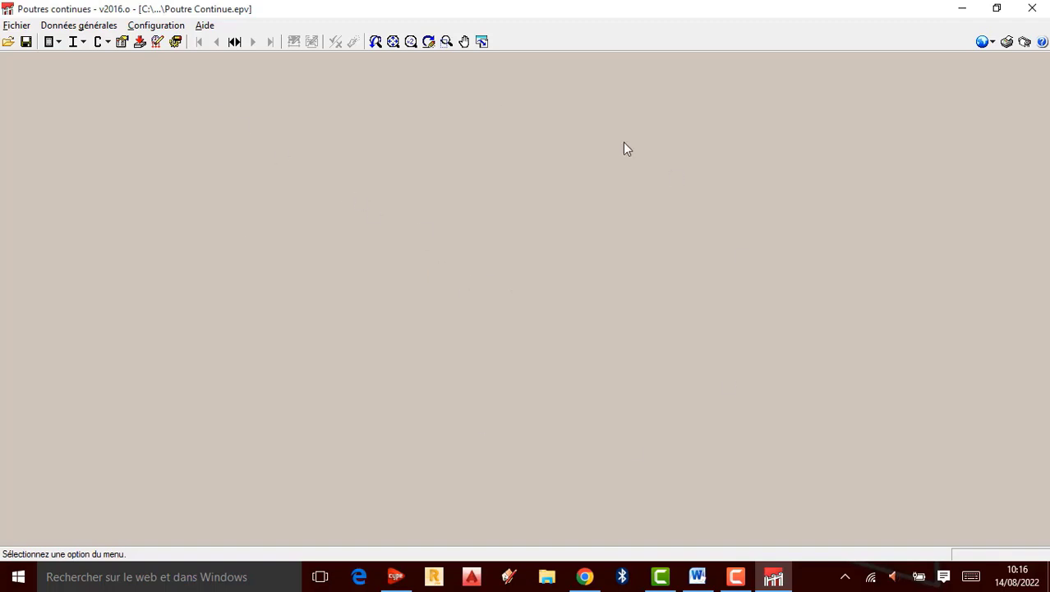
{"action": "left_click", "coordinate": [235, 42]}
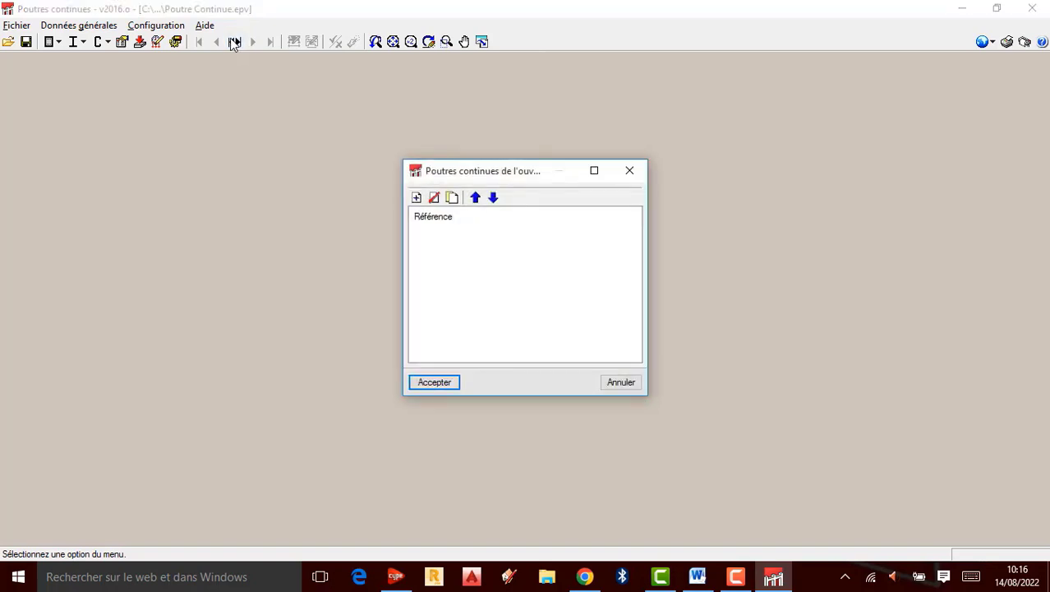
{"action": "left_click", "coordinate": [417, 197]}
{"action": "left_click", "coordinate": [416, 198]}
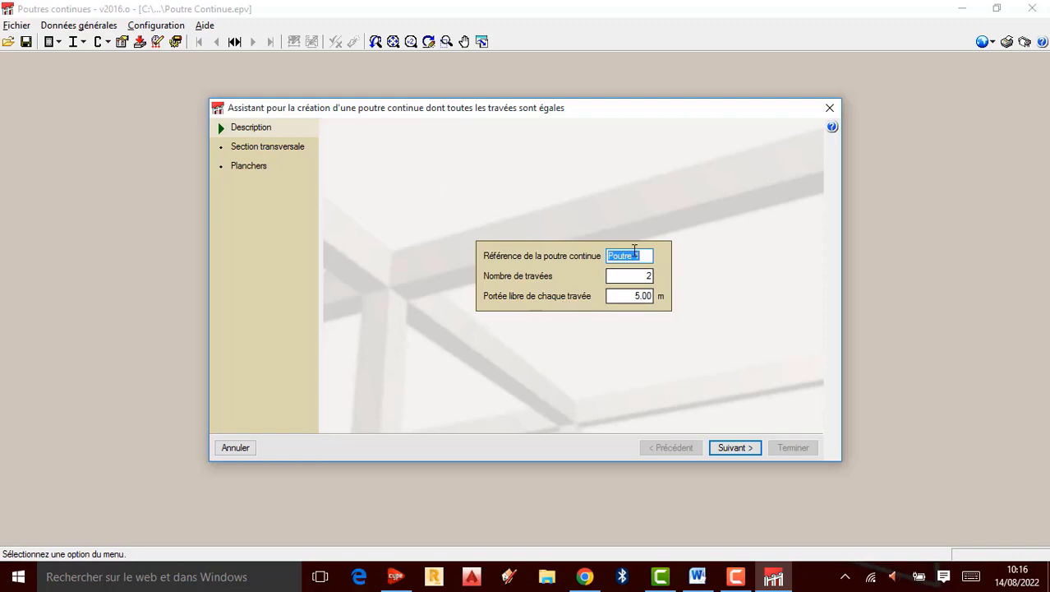
- Set the continuous beam's reference to "Poutre Continue"
{"action": "mouse_move", "coordinate": [622, 275]}
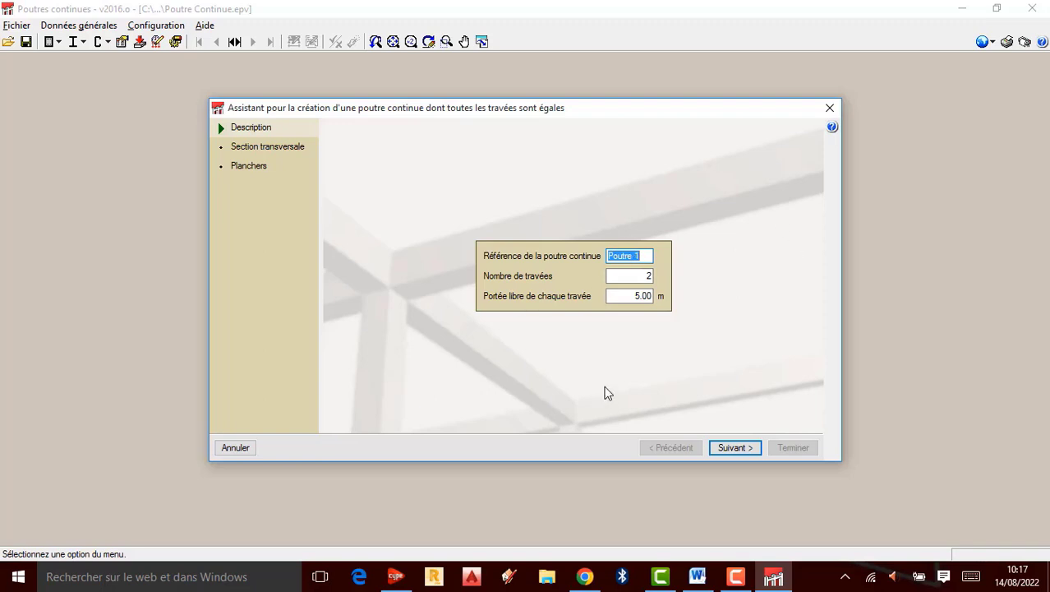
{"action": "type", "text": "p"}
{"action": "key", "text": "BackSpace"}
{"action": "type", "text": "PO"}
{"action": "key", "text": "BackSpace"}
{"action": "type", "text": "outre "}
{"action": "type", "text": "C"}
{"action": "type", "text": "ontinue"}
- Define 3 spans with a clear span of 3.5 m each, and proceed to the cross-section settings
{"action": "left_click", "coordinate": [644, 280]}
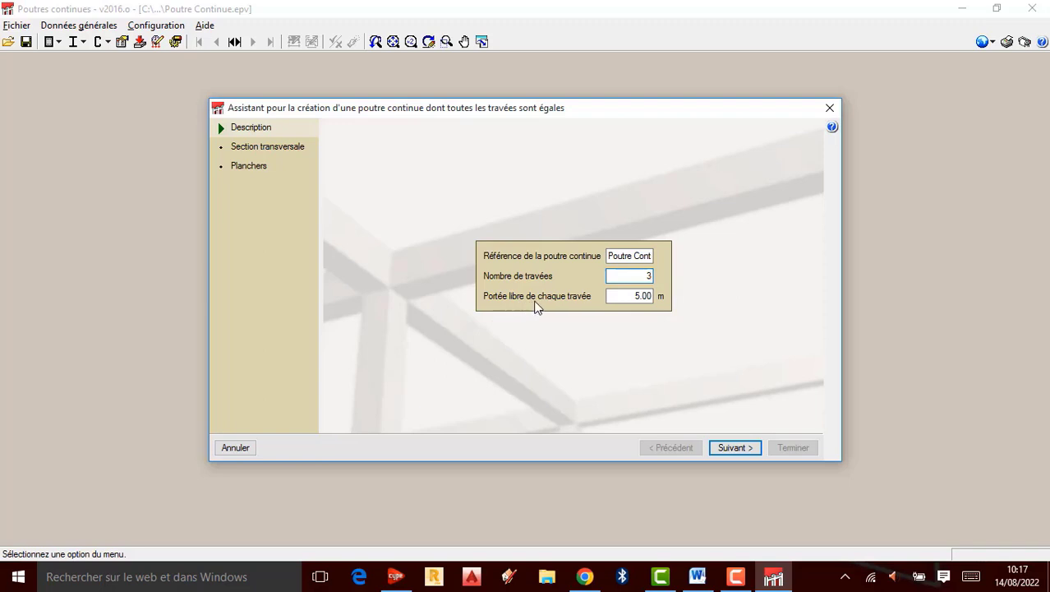
{"action": "left_click", "coordinate": [629, 297]}
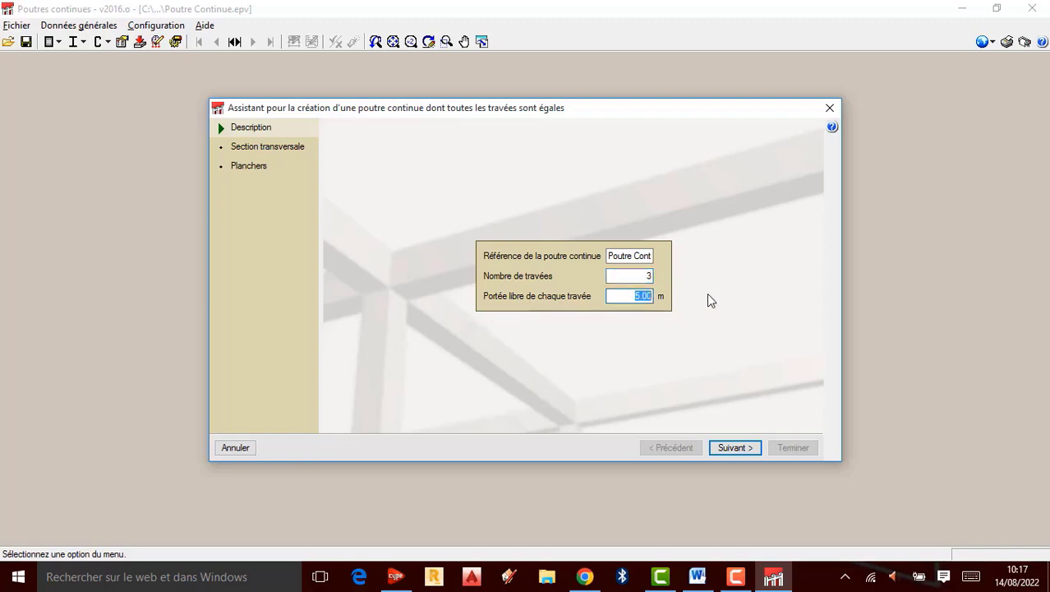
{"action": "type", "text": "3.5"}
{"action": "left_click", "coordinate": [739, 449]}
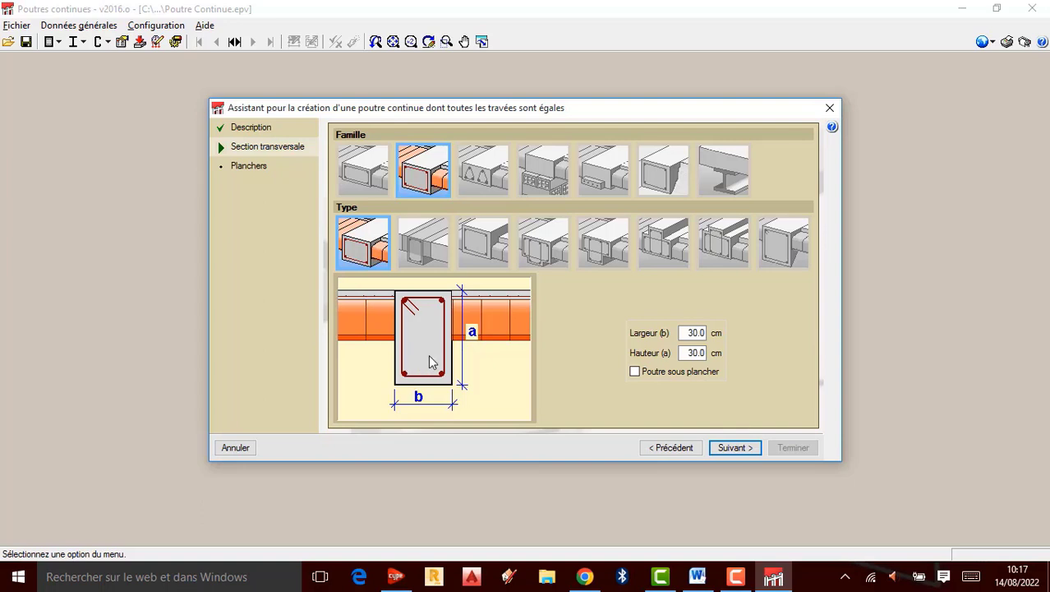
- Choose the concrete T-section with left and right flanges, set its width to 20 cm and height to 40 cm, and proceed to the floors
{"action": "left_click", "coordinate": [426, 258]}
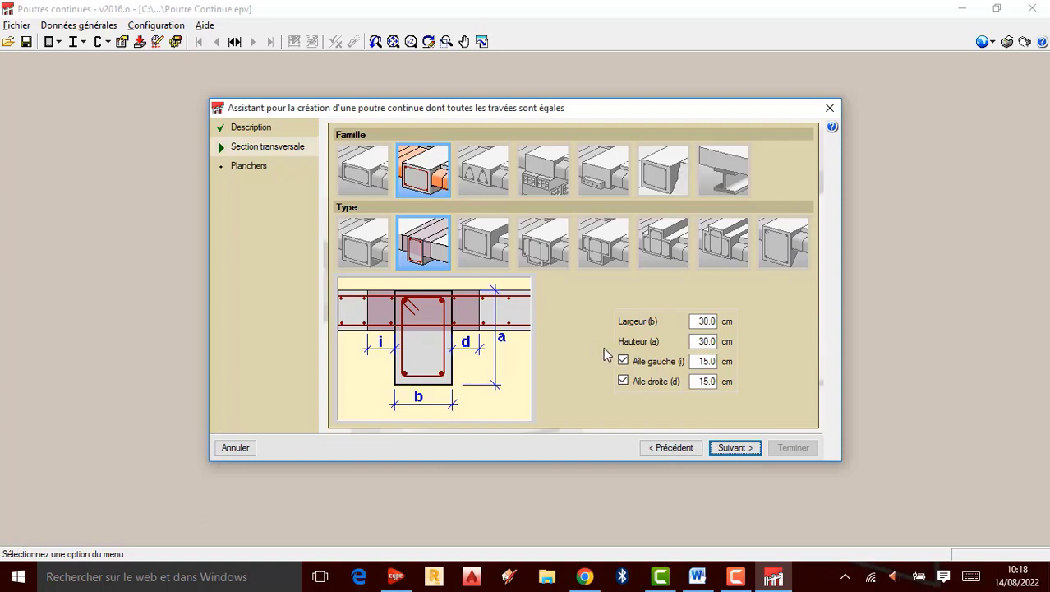
{"action": "double_click", "coordinate": [700, 323]}
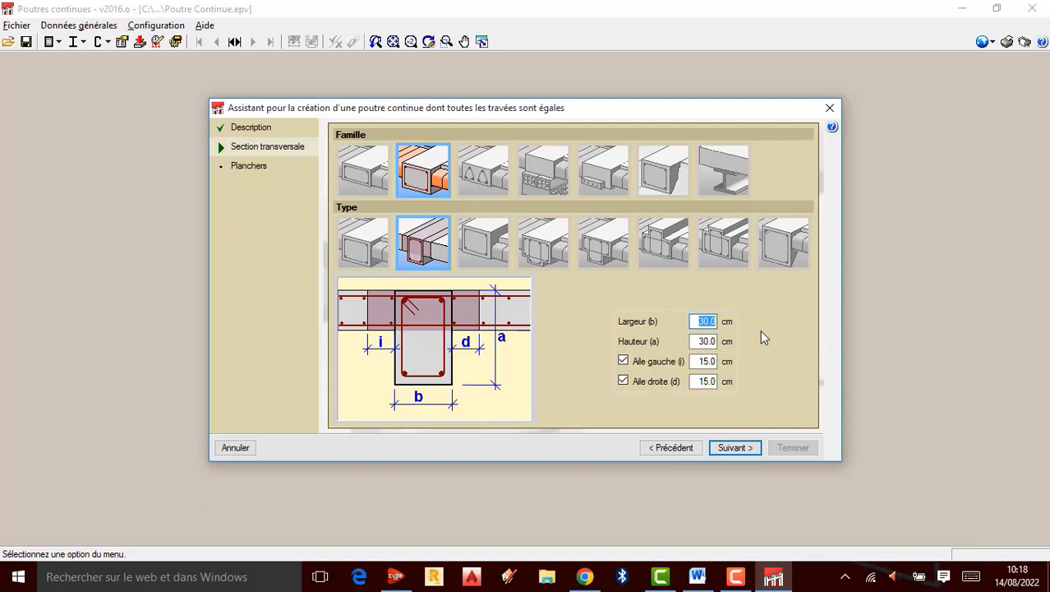
{"action": "type", "text": "20"}
{"action": "key", "text": "Tab"}
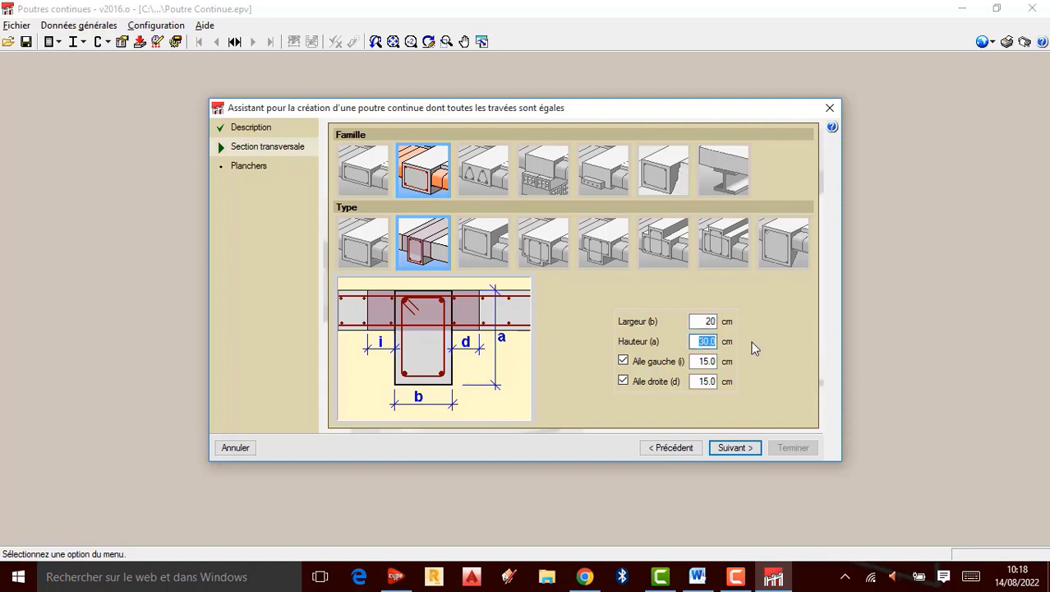
{"action": "type", "text": "40"}
{"action": "left_click", "coordinate": [739, 450]}
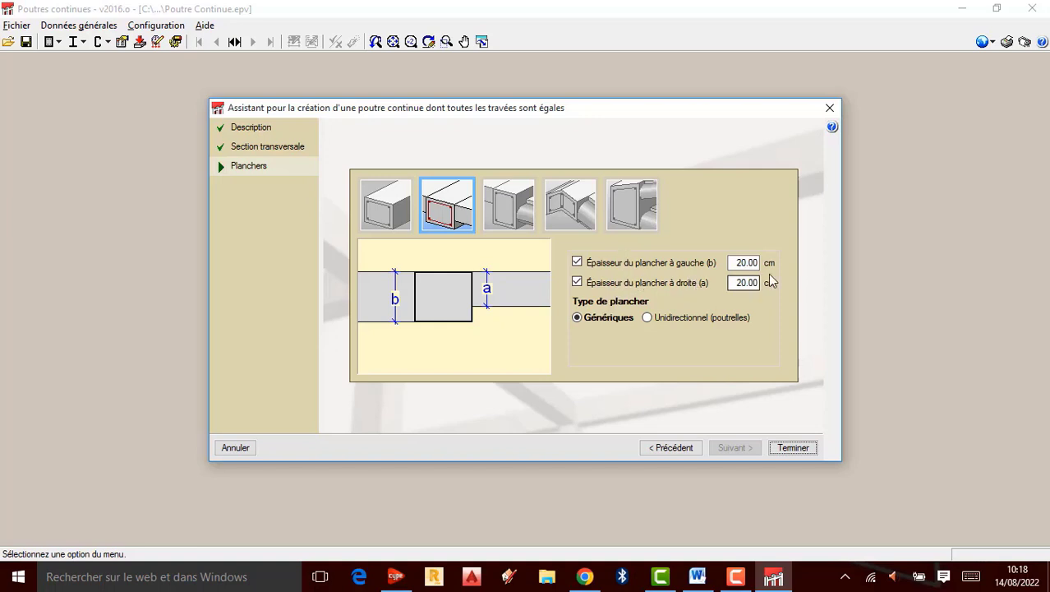
- Finish the beam with generic floors 20 cm thick on both sides and accept the job's beam list
{"action": "left_click", "coordinate": [744, 262]}
{"action": "left_click", "coordinate": [794, 448]}
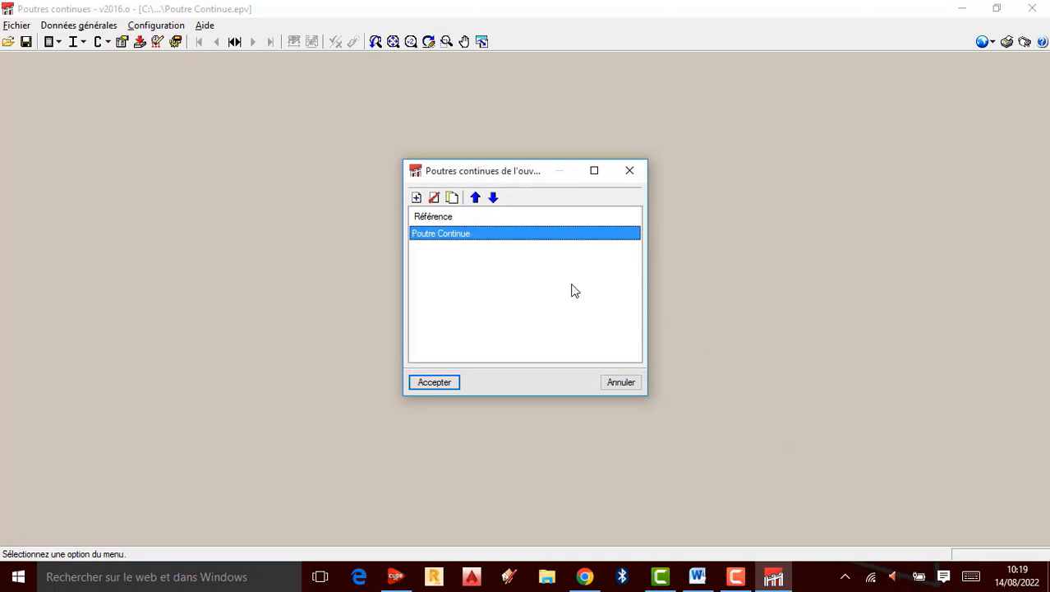
{"action": "left_click", "coordinate": [447, 386]}
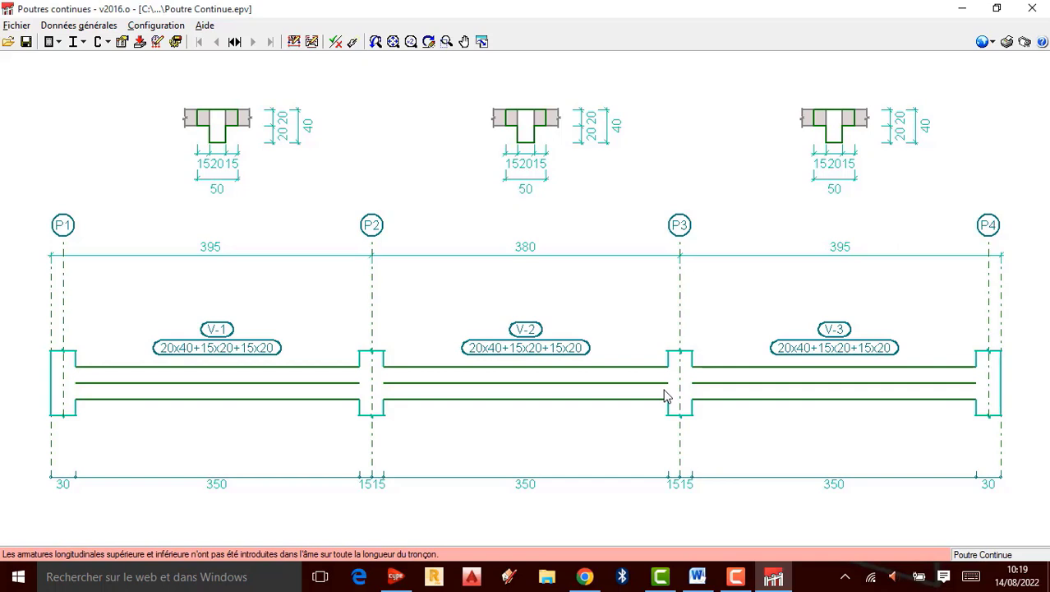
- Review the concrete type, aggregate size and reinforcement steel grades for the concrete beams, and accept them
{"action": "left_click", "coordinate": [74, 27]}
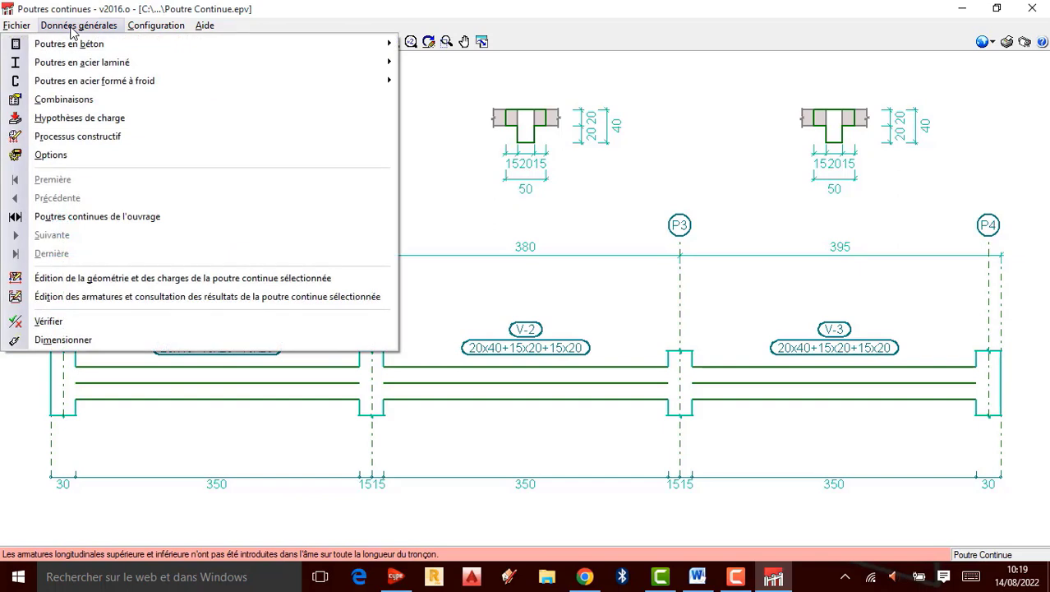
{"action": "mouse_move", "coordinate": [72, 47]}
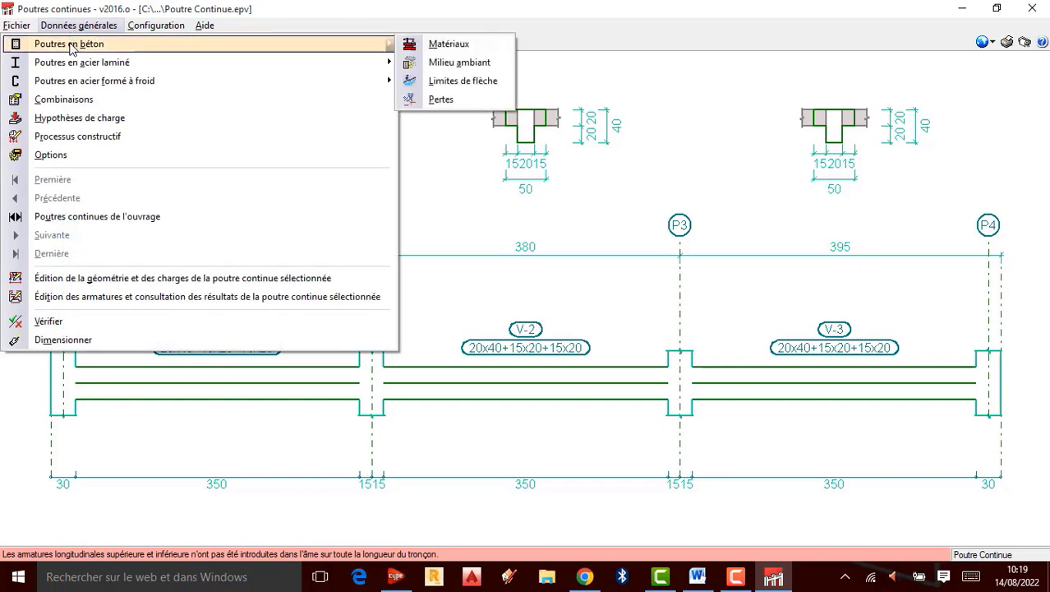
{"action": "left_click", "coordinate": [444, 47]}
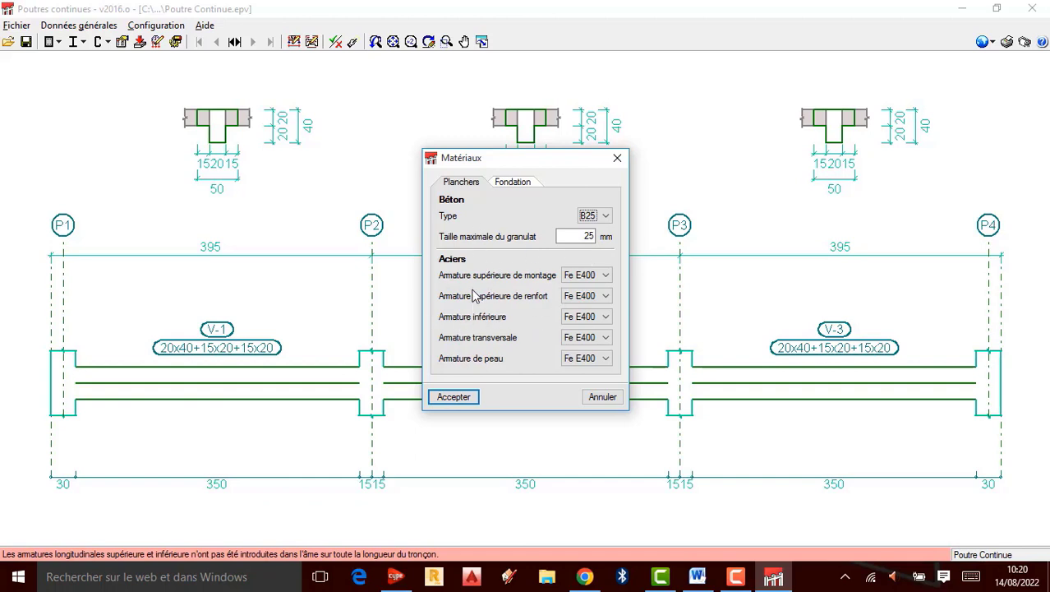
{"action": "left_click", "coordinate": [453, 397]}
- Set the concrete beams' exposure condition to Fissuration peu préjudiciable and accept it
{"action": "left_click", "coordinate": [83, 25]}
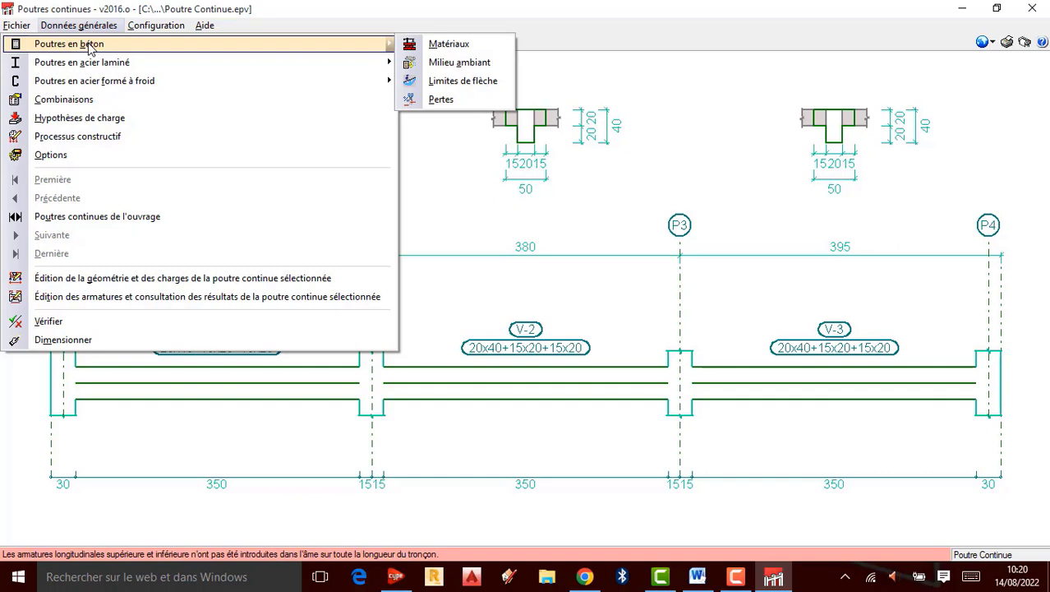
{"action": "left_click", "coordinate": [456, 64]}
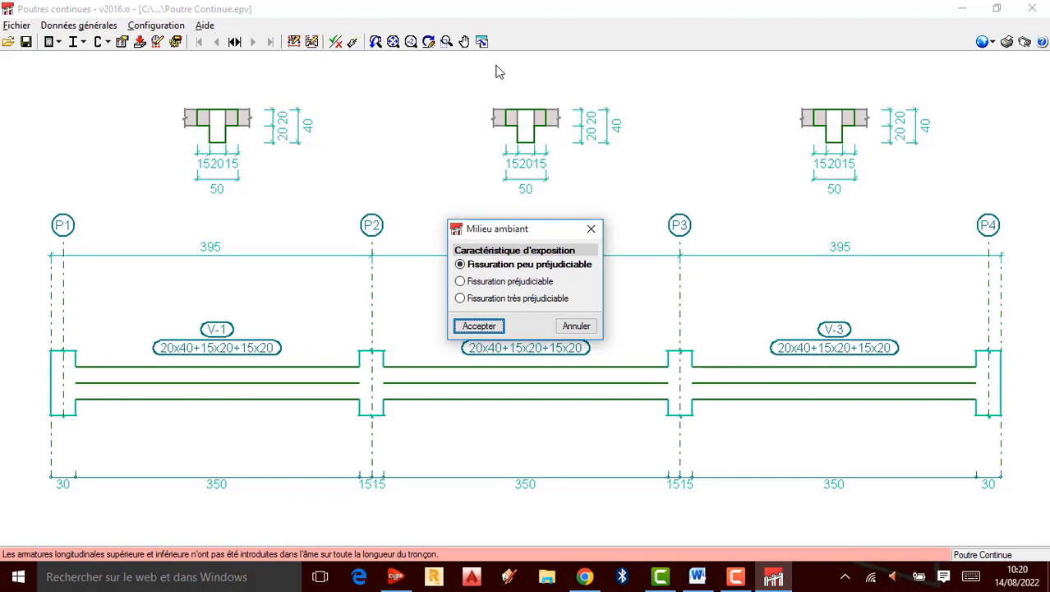
{"action": "left_click", "coordinate": [460, 282]}
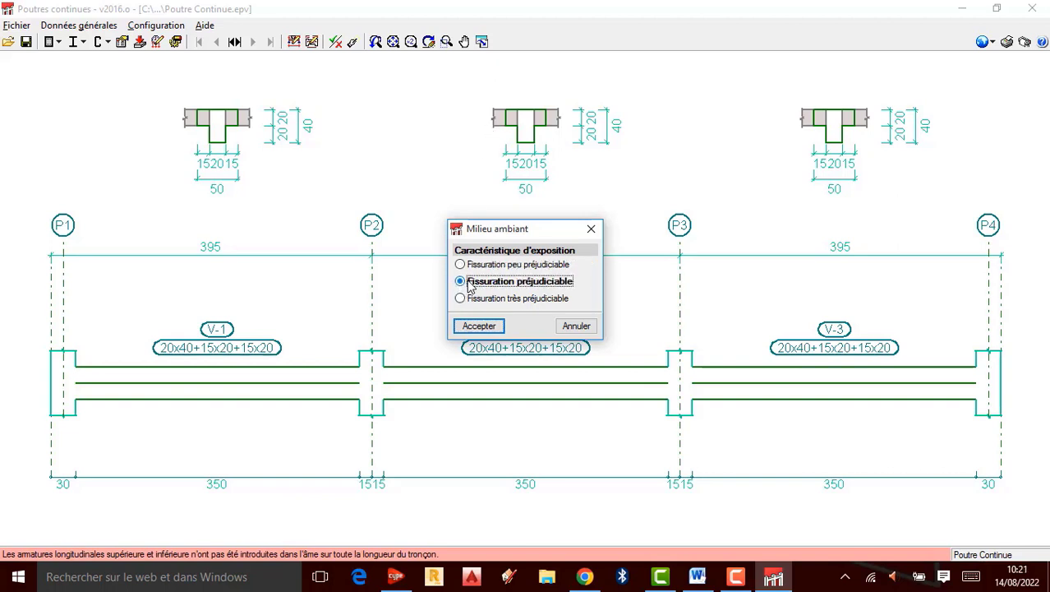
{"action": "left_click", "coordinate": [462, 265]}
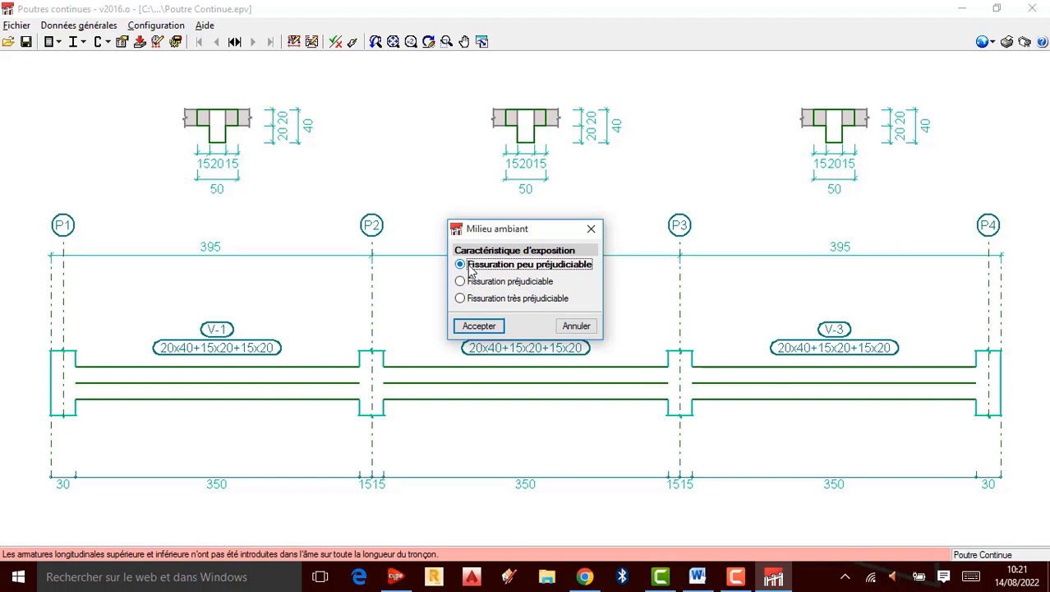
{"action": "left_click", "coordinate": [479, 326]}
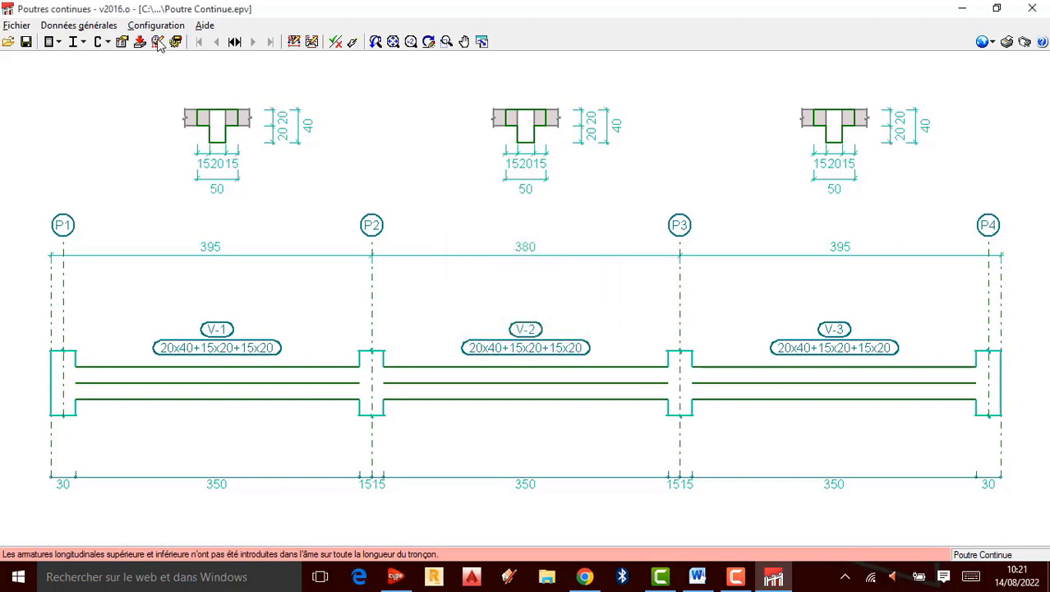
- Review the concrete beams' deflection limits and the BAEL-91 design conditions, and close both without applying changes
{"action": "left_click", "coordinate": [84, 29]}
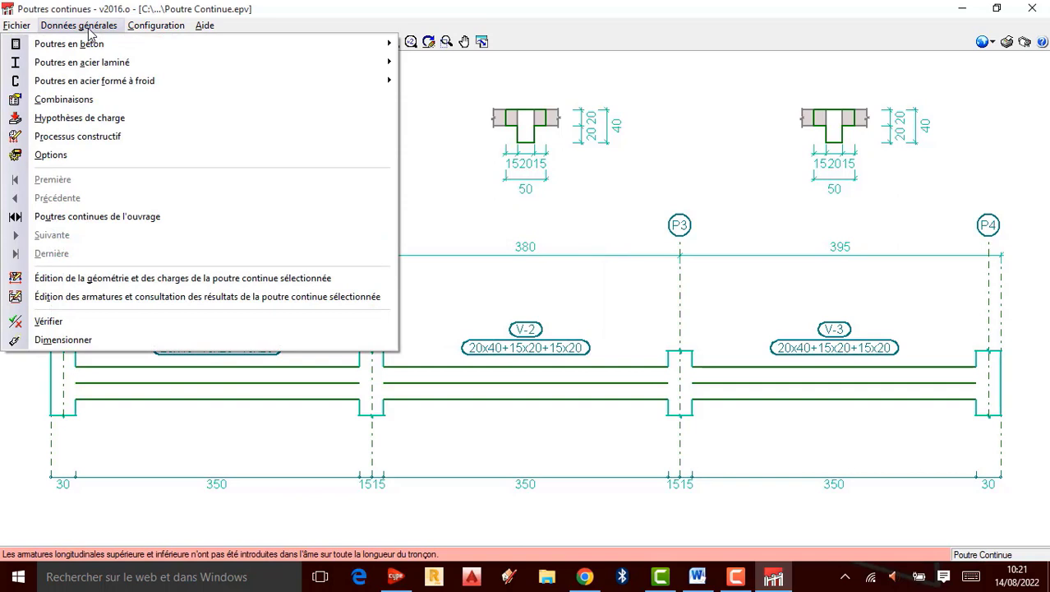
{"action": "mouse_move", "coordinate": [84, 45]}
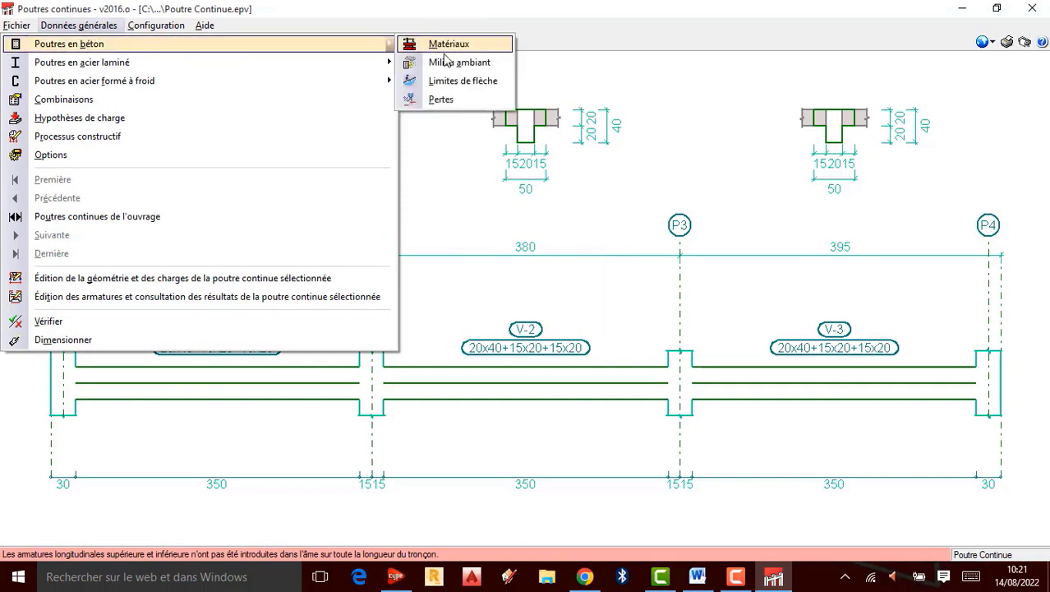
{"action": "left_click", "coordinate": [474, 83]}
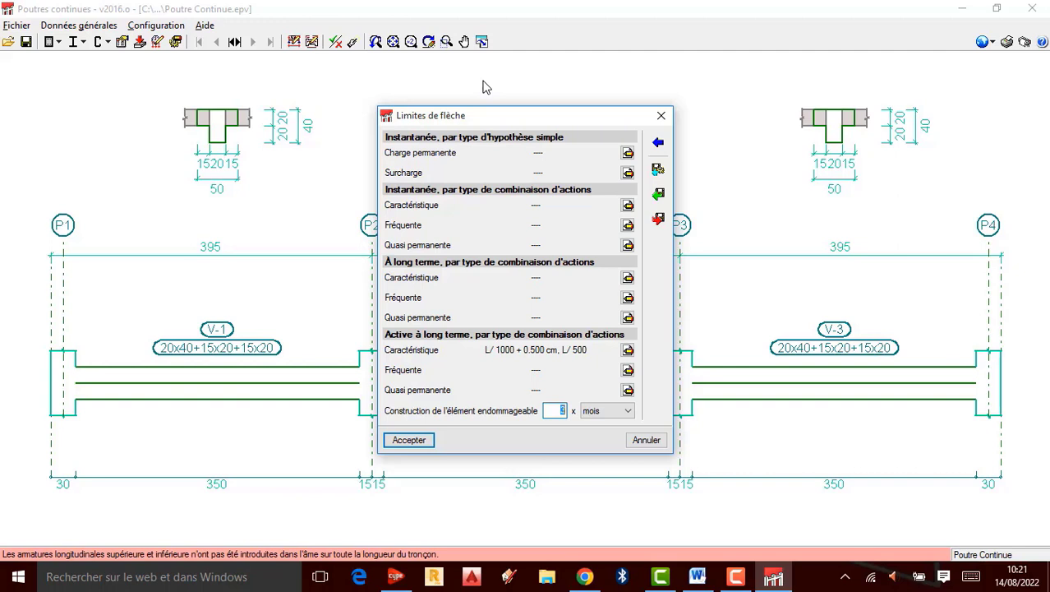
{"action": "left_click", "coordinate": [658, 144]}
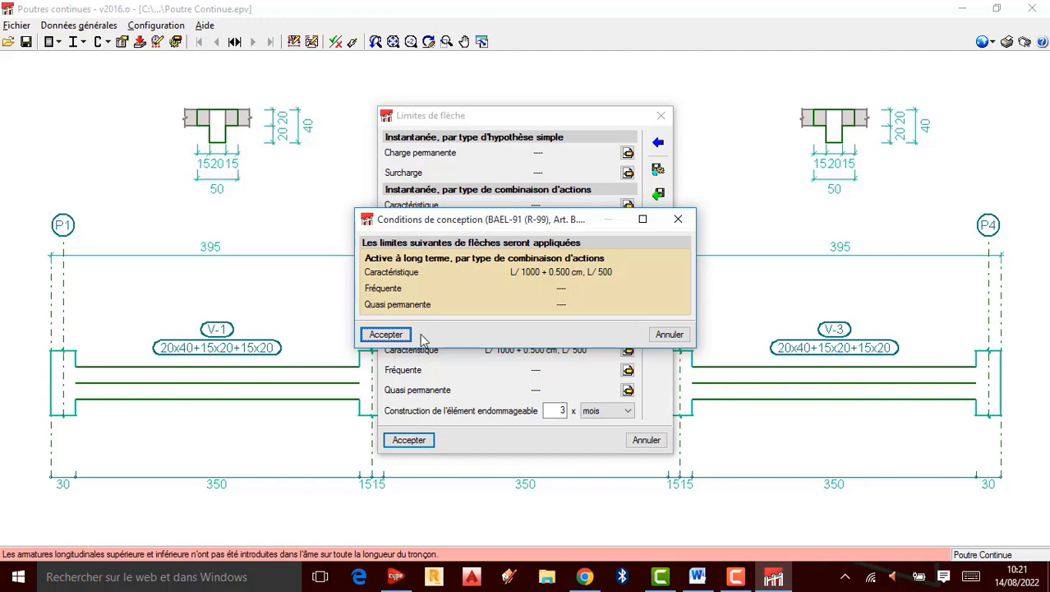
{"action": "left_click", "coordinate": [678, 219]}
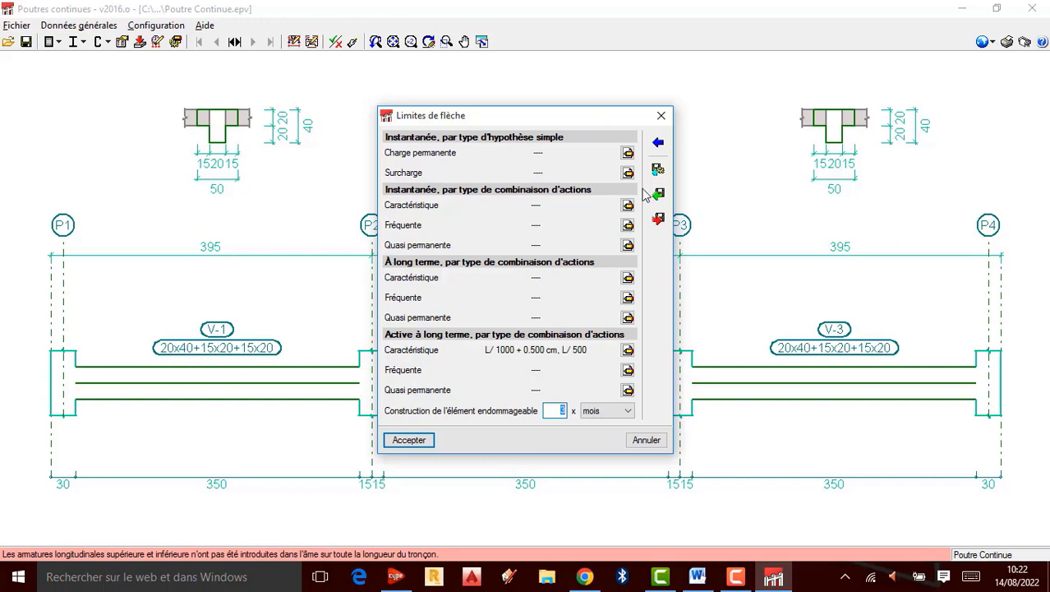
{"action": "left_click", "coordinate": [662, 120]}
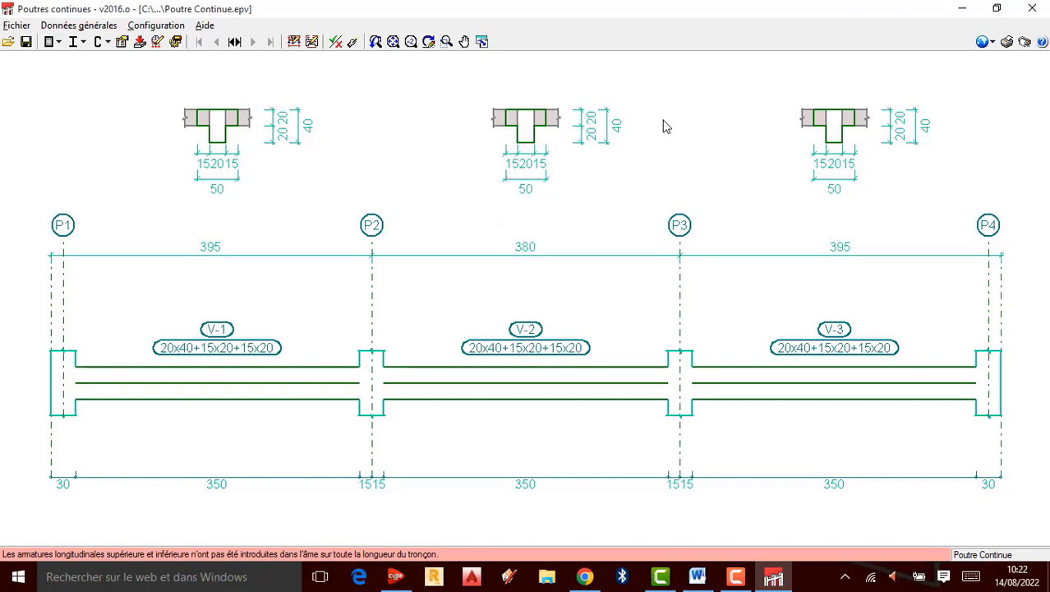
- Examine the loss percentage (Pertes) for the concrete beams and close the settings without changes
{"action": "left_click", "coordinate": [76, 25]}
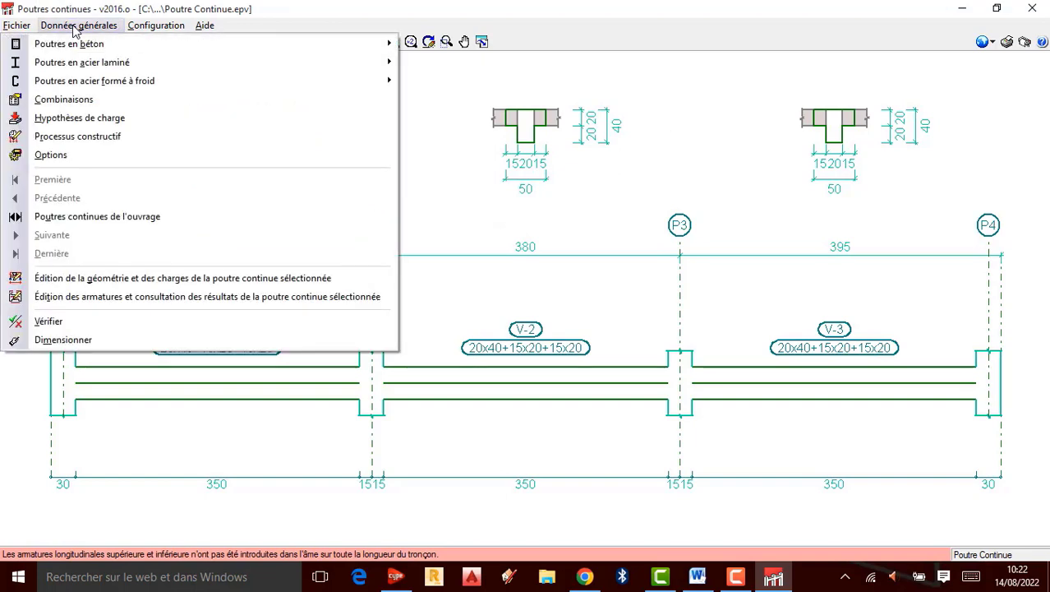
{"action": "mouse_move", "coordinate": [83, 42]}
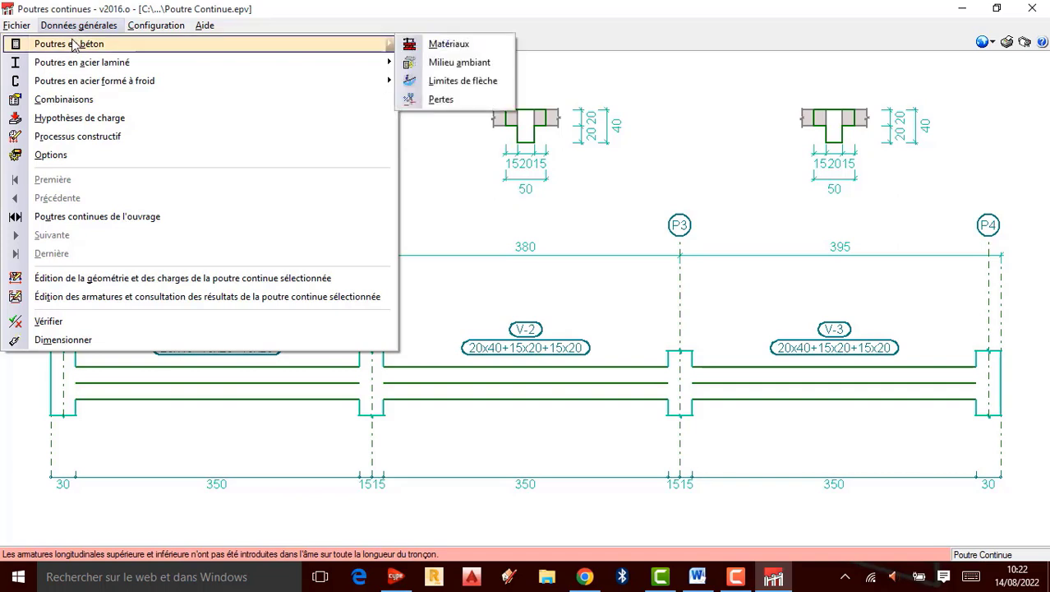
{"action": "left_click", "coordinate": [444, 99]}
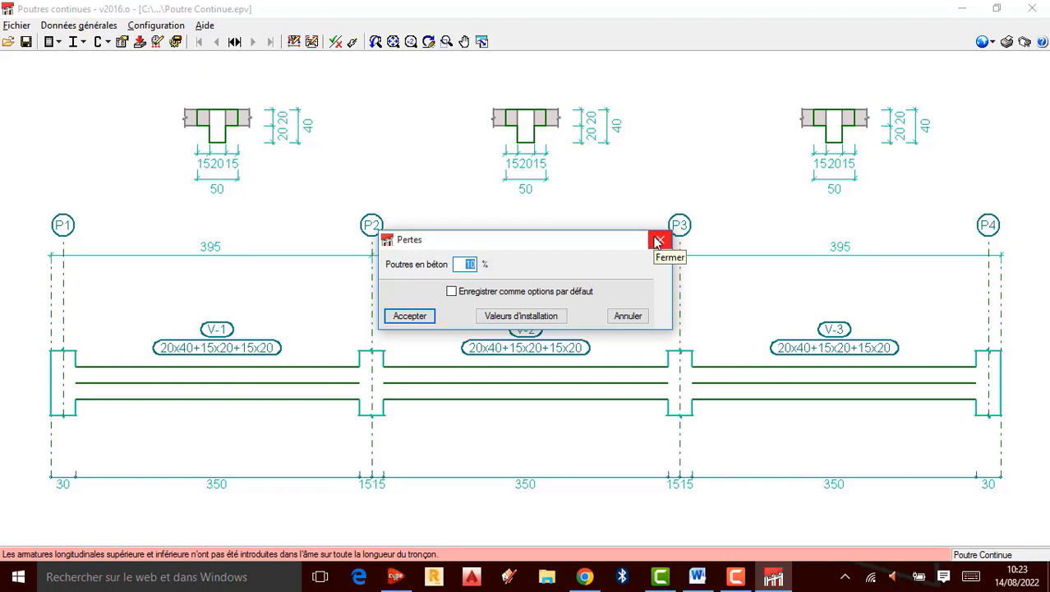
{"action": "left_click", "coordinate": [658, 241]}
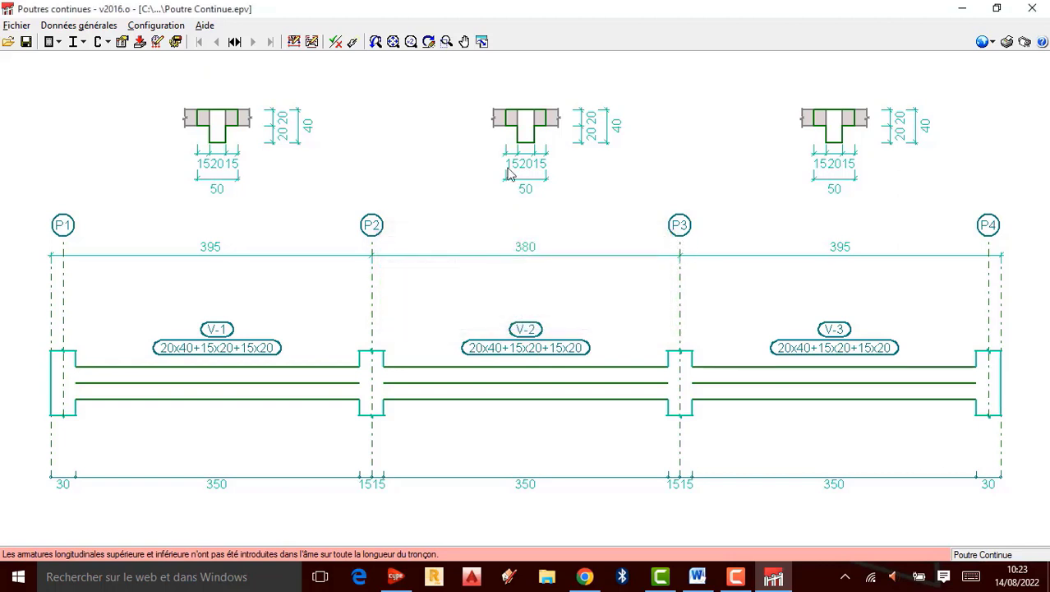
- Check the steel grade assigned to the rolled steel beams and close the material settings without changes
{"action": "left_click", "coordinate": [85, 26]}
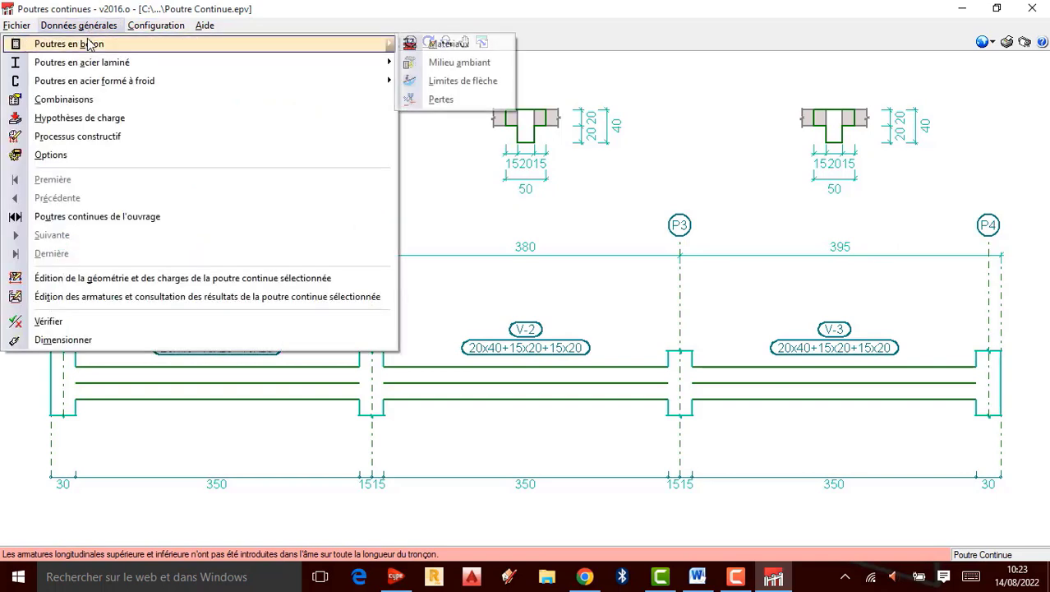
{"action": "mouse_move", "coordinate": [88, 65]}
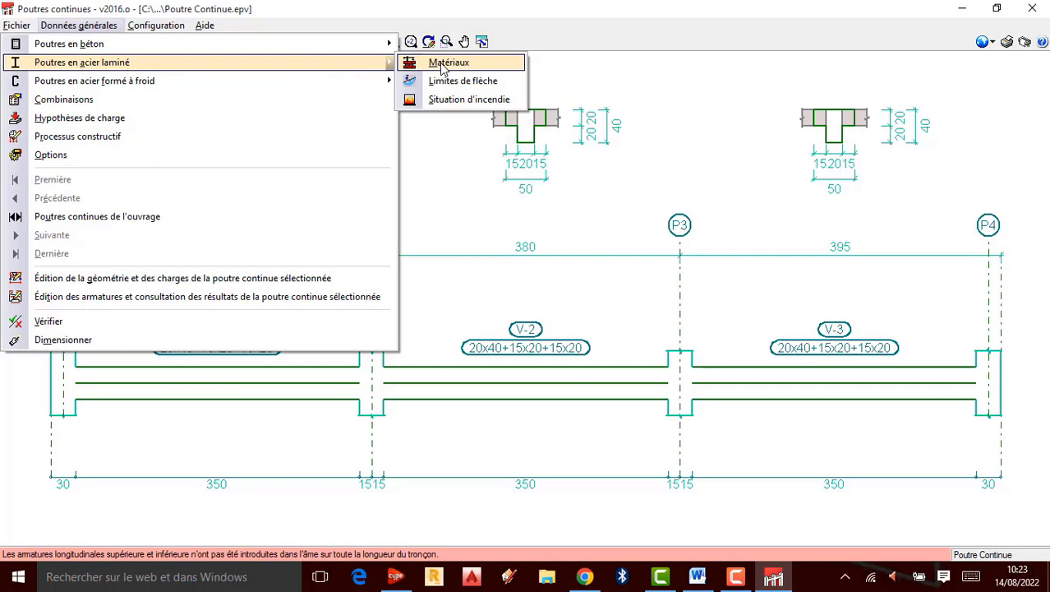
{"action": "left_click", "coordinate": [444, 64]}
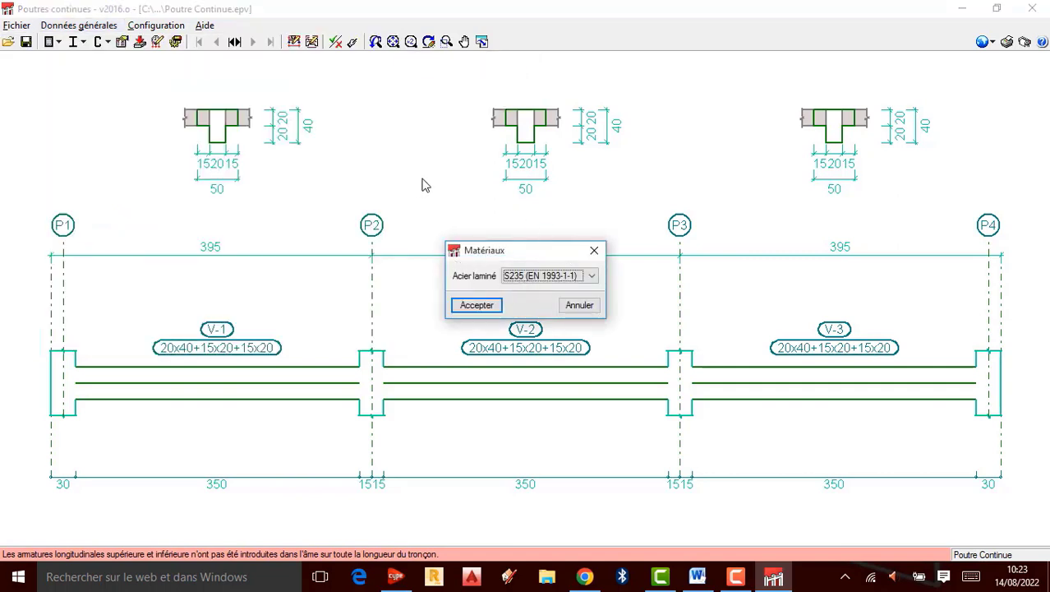
{"action": "left_click", "coordinate": [595, 250]}
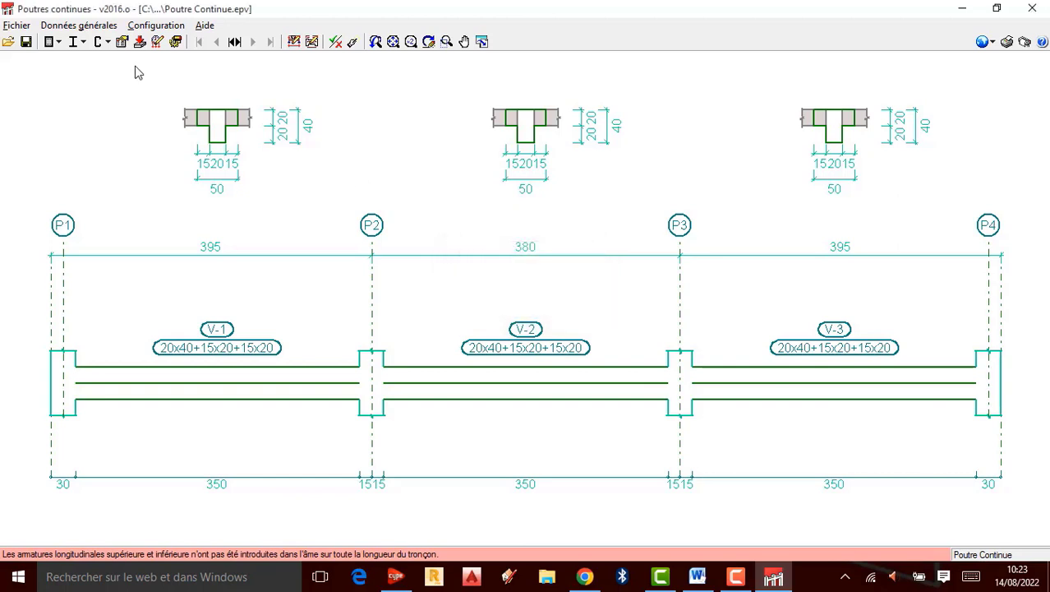
{"action": "left_click", "coordinate": [102, 28]}
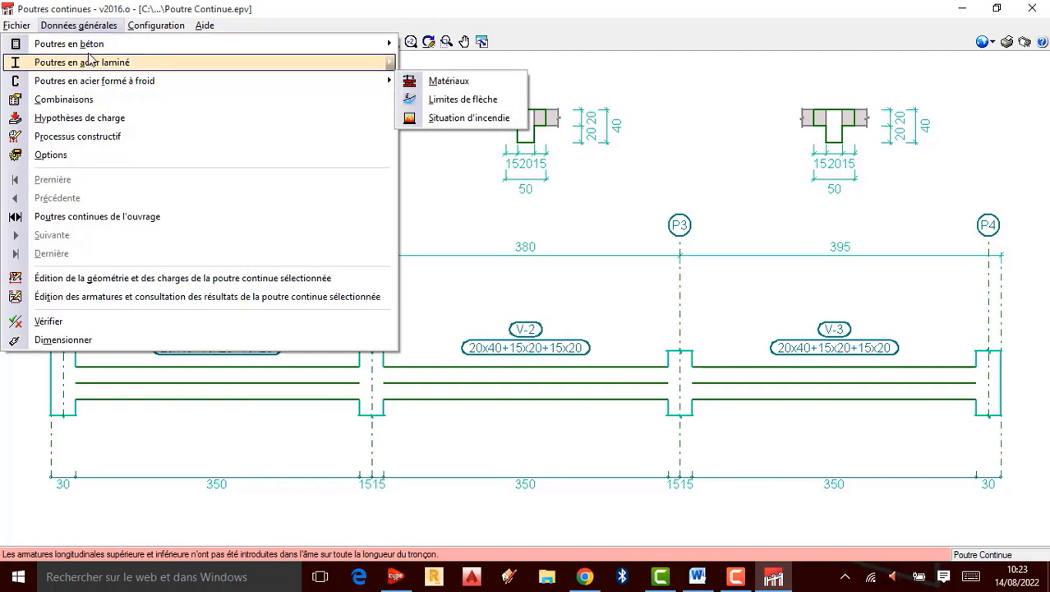
{"action": "left_click", "coordinate": [736, 577]}
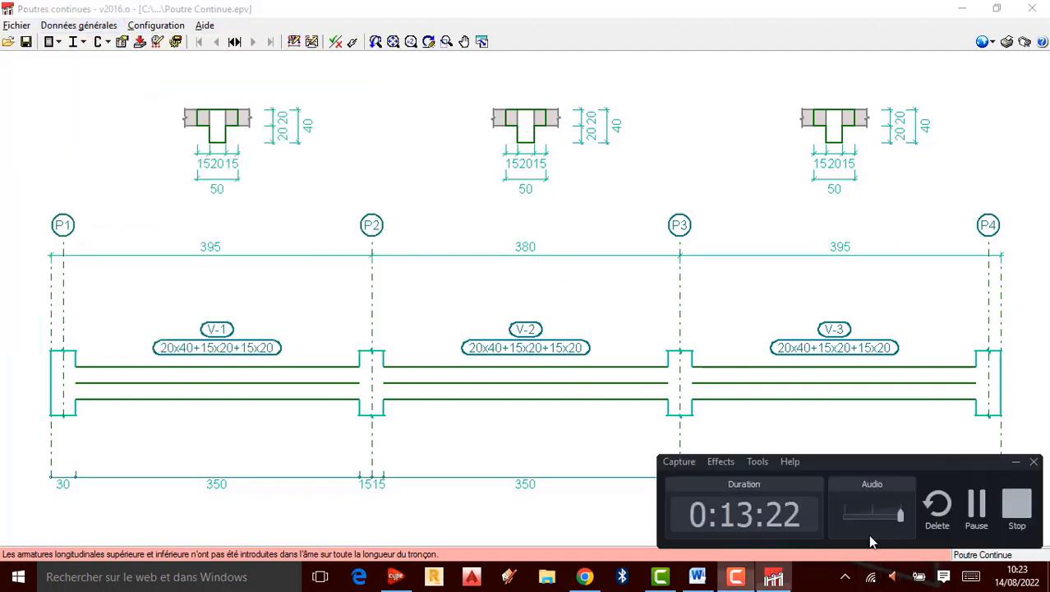
{"action": "left_click", "coordinate": [975, 514]}
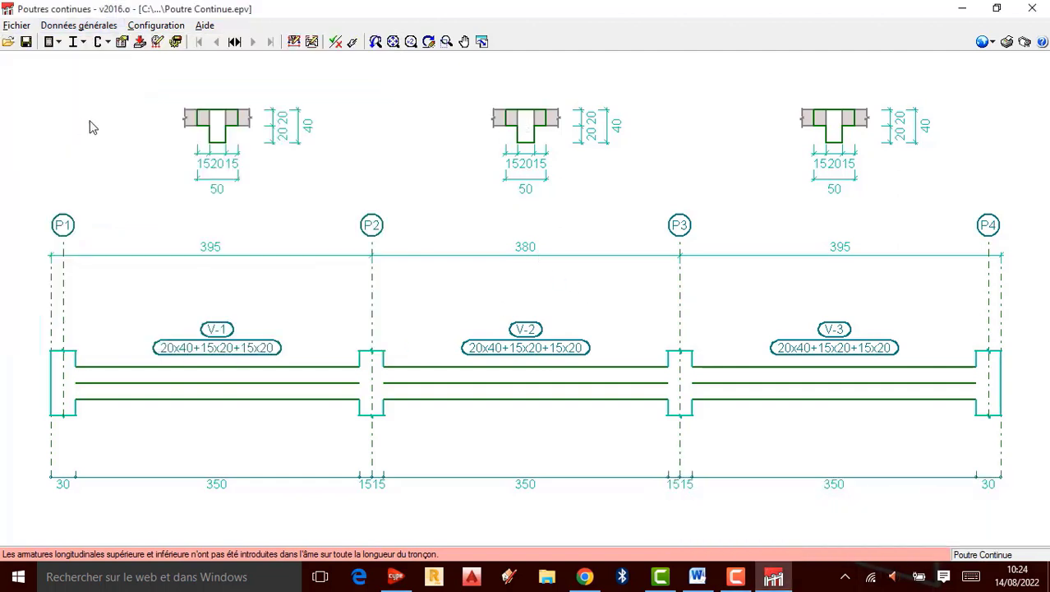
- Open the geometry and loads editor for the selected continuous beam
{"action": "left_click", "coordinate": [78, 25]}
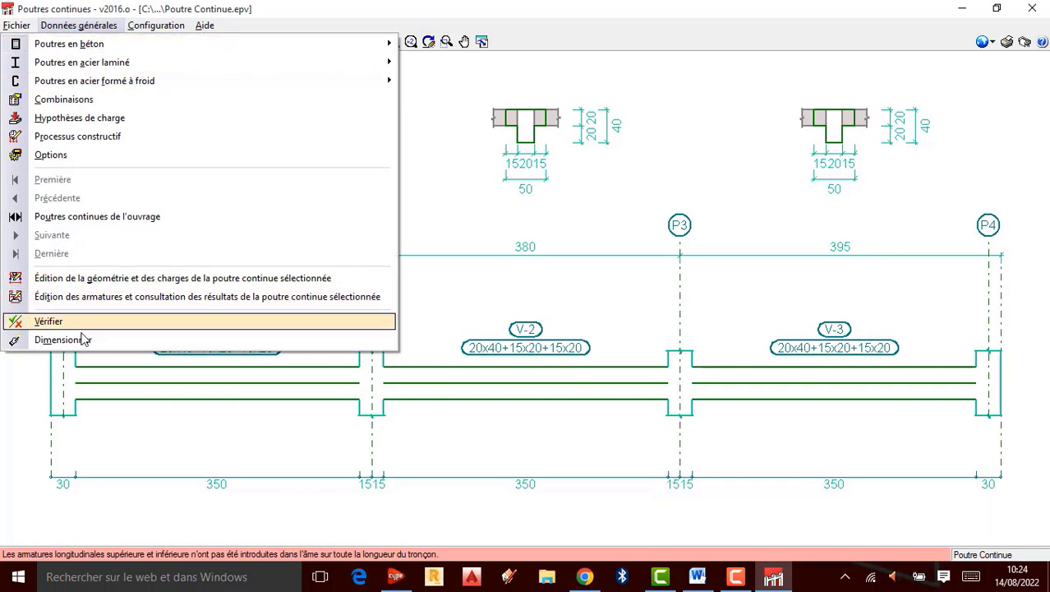
{"action": "mouse_move", "coordinate": [139, 69]}
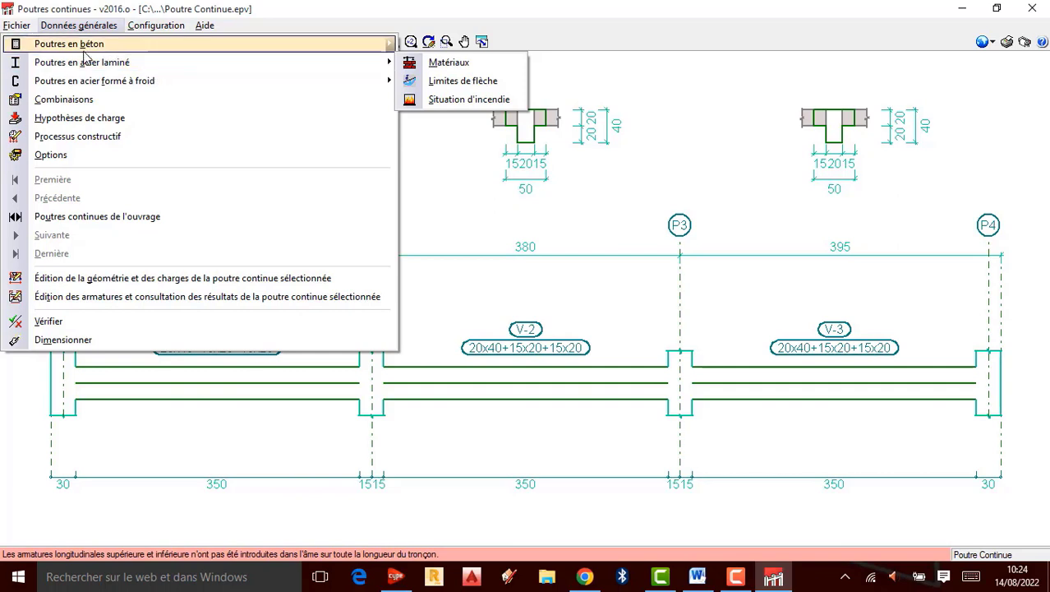
{"action": "mouse_move", "coordinate": [83, 53]}
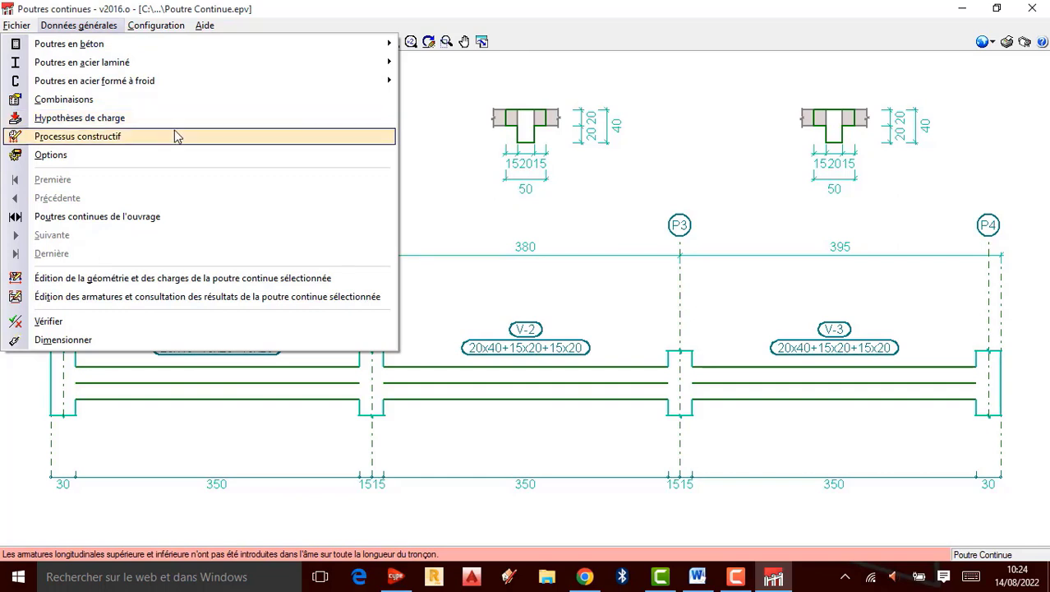
{"action": "left_click", "coordinate": [175, 281]}
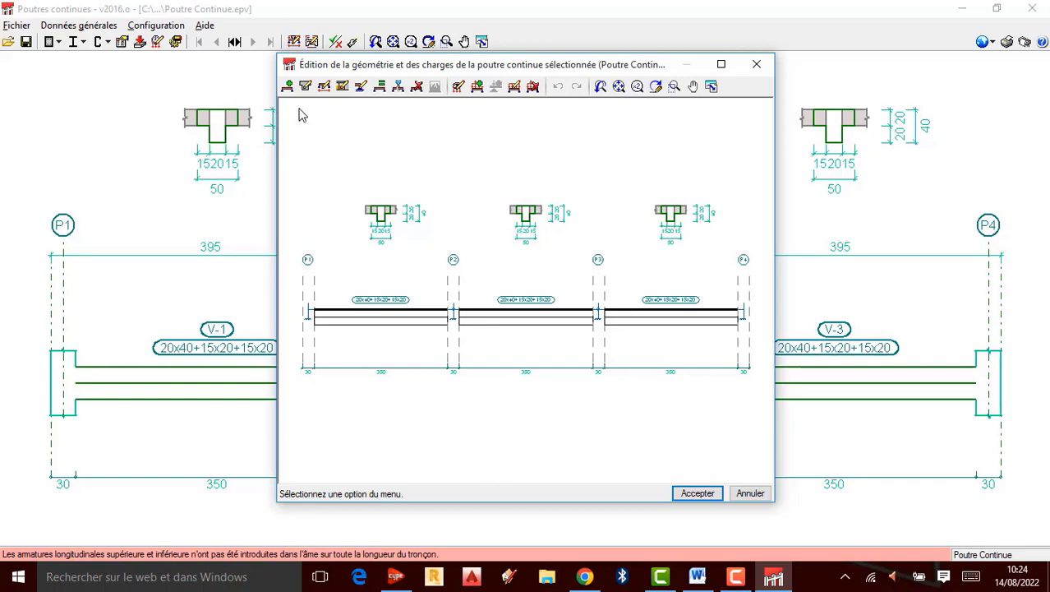
- Check the beam's cross-section family, type and dimensions, and close the section settings without changes
{"action": "left_click", "coordinate": [361, 87]}
{"action": "mouse_move", "coordinate": [314, 325]}
{"action": "left_click", "coordinate": [308, 322]}
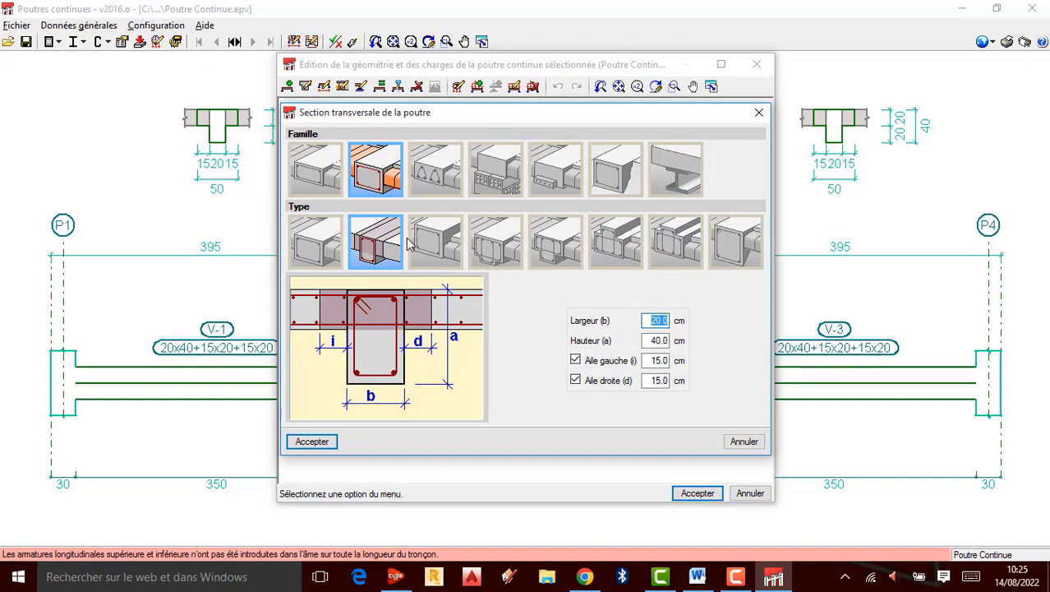
{"action": "left_click", "coordinate": [756, 114]}
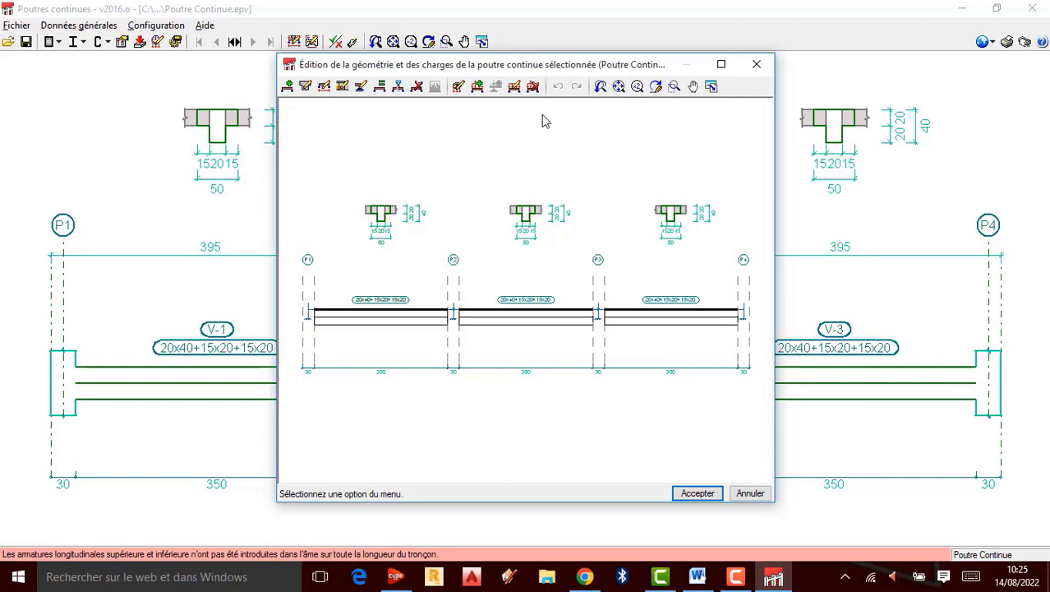
- Define node P1 as Articulé with the reference Appui Articulé and a node width of 20 cm
{"action": "left_click", "coordinate": [360, 87]}
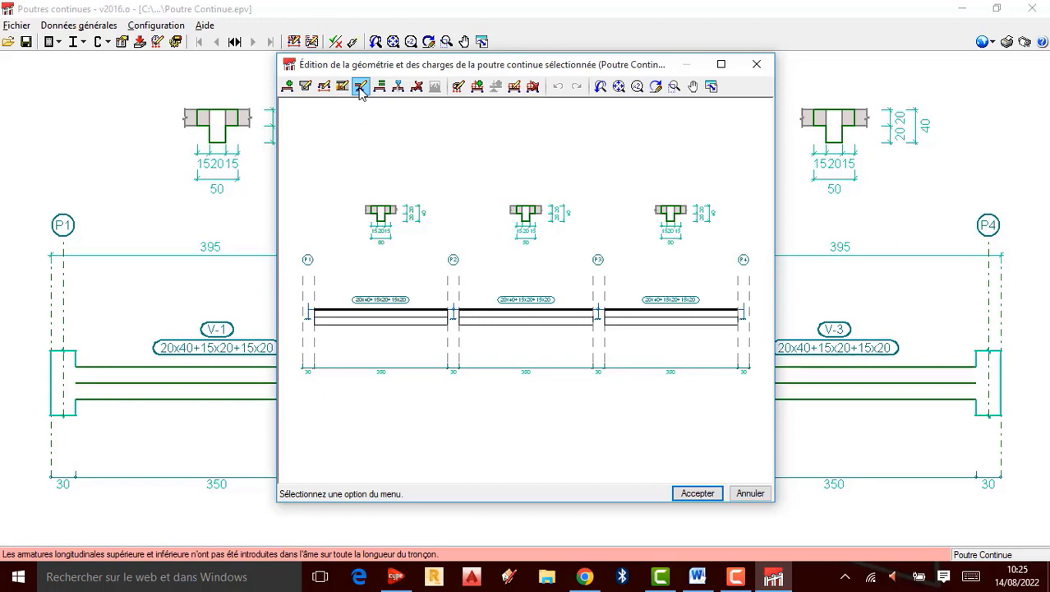
{"action": "left_click", "coordinate": [360, 87]}
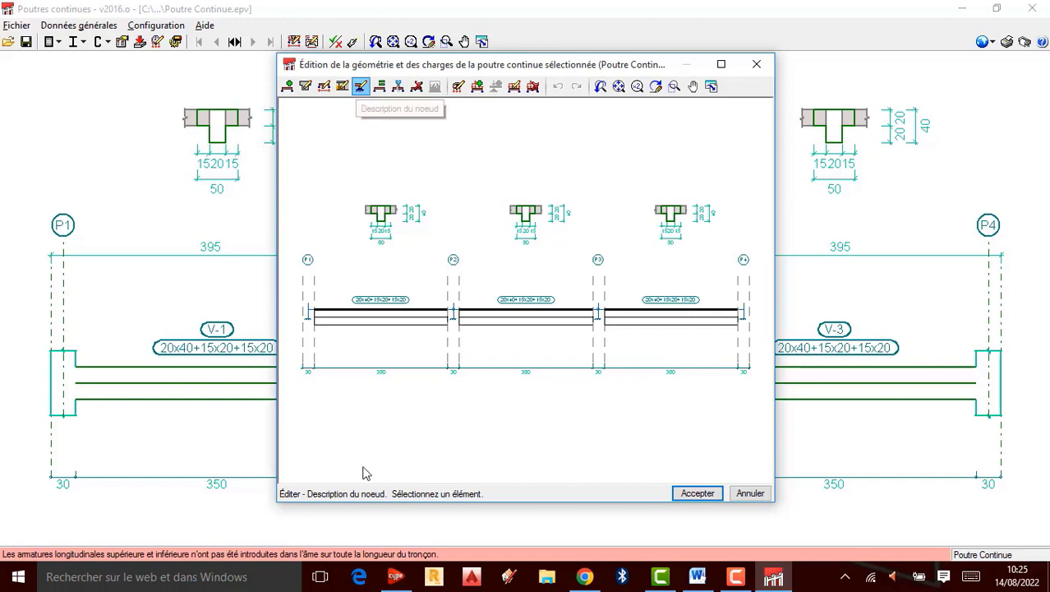
{"action": "mouse_move", "coordinate": [311, 319]}
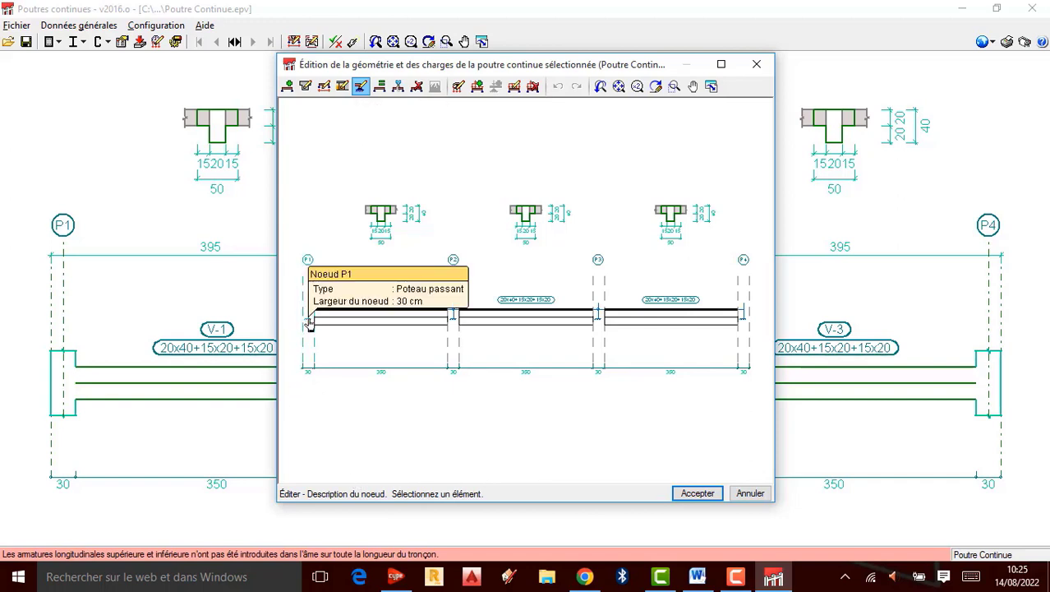
{"action": "left_click", "coordinate": [310, 320]}
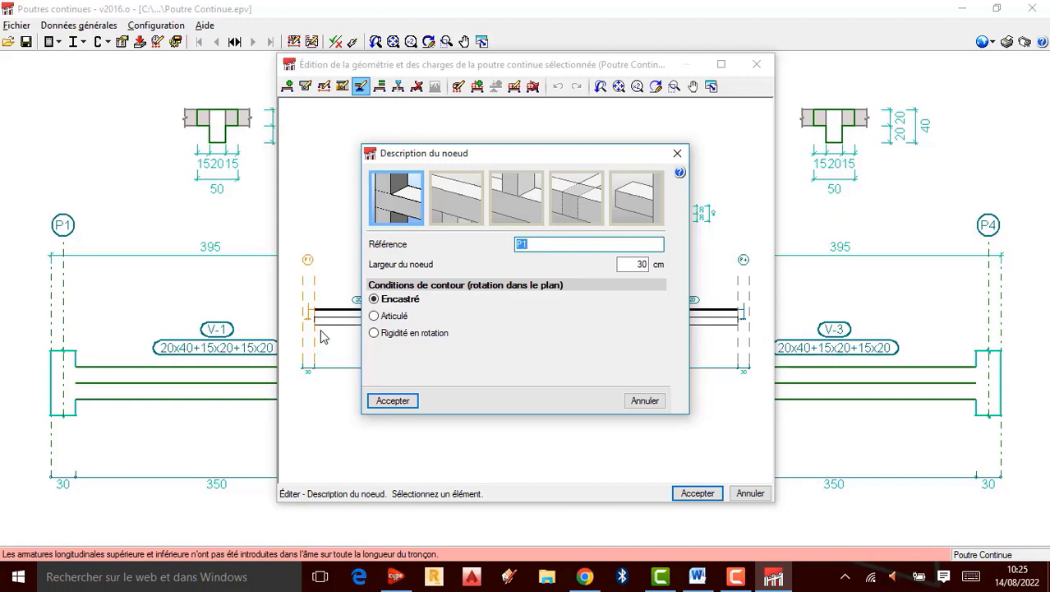
{"action": "left_click", "coordinate": [375, 315]}
{"action": "double_click", "coordinate": [539, 244]}
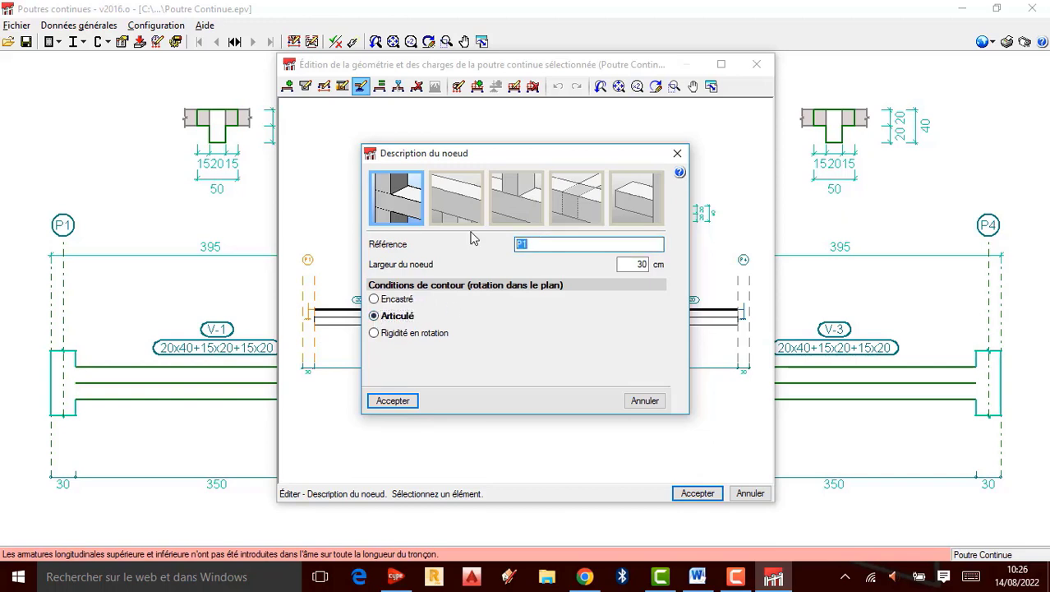
{"action": "type", "text": "Appui Articulé"}
{"action": "left_click", "coordinate": [632, 264]}
{"action": "left_click", "coordinate": [632, 264]}
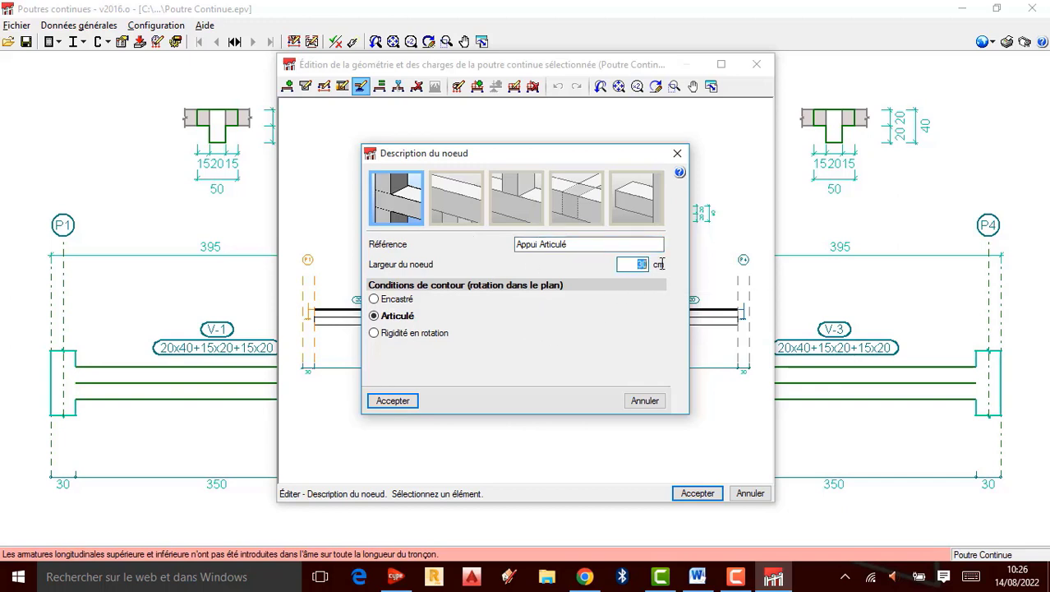
{"action": "type", "text": "20"}
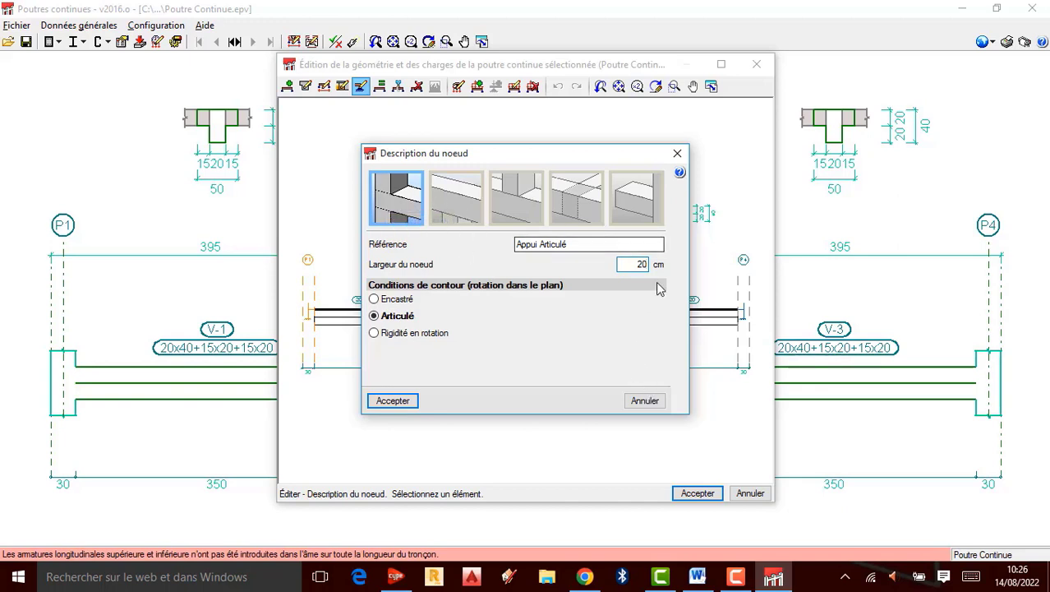
{"action": "left_click", "coordinate": [395, 401]}
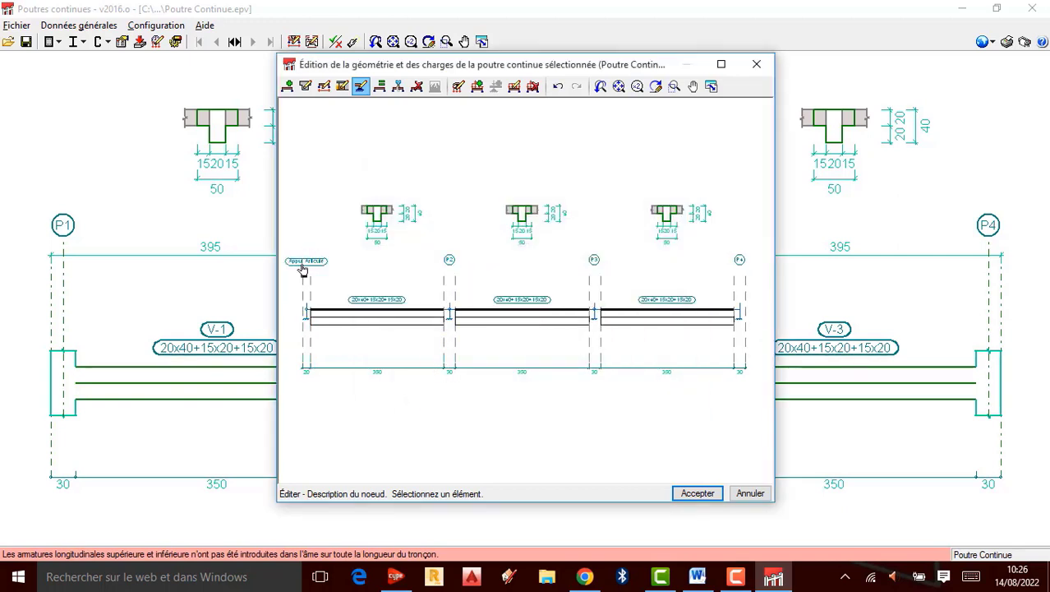
- Maximize the geometry and loads editor and fit all three spans in the view
{"action": "scroll", "coordinate": [304, 269], "scroll_direction": "up", "scroll_amount": 1}
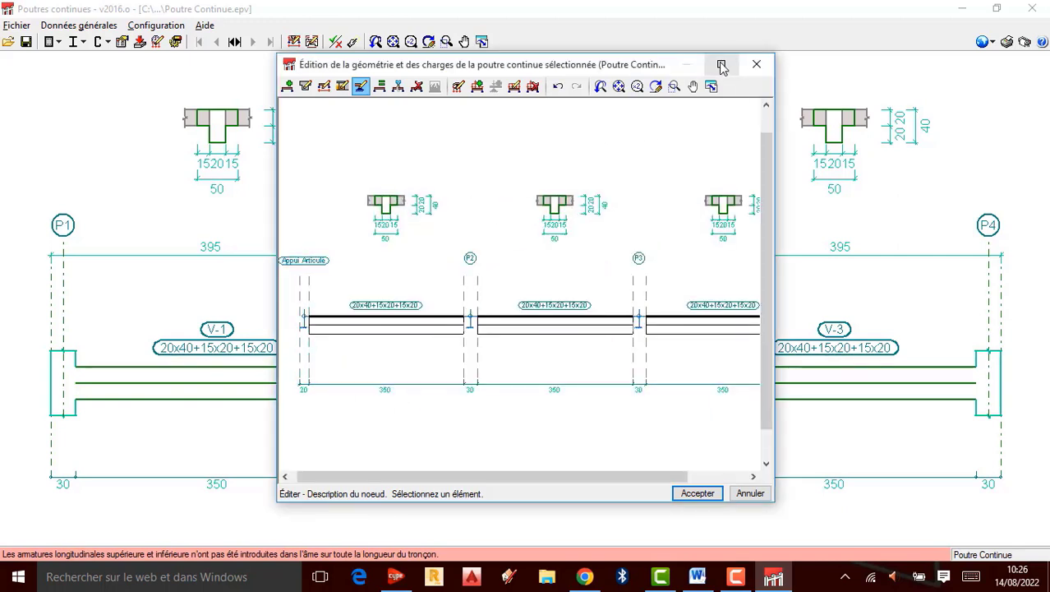
{"action": "left_click", "coordinate": [722, 64]}
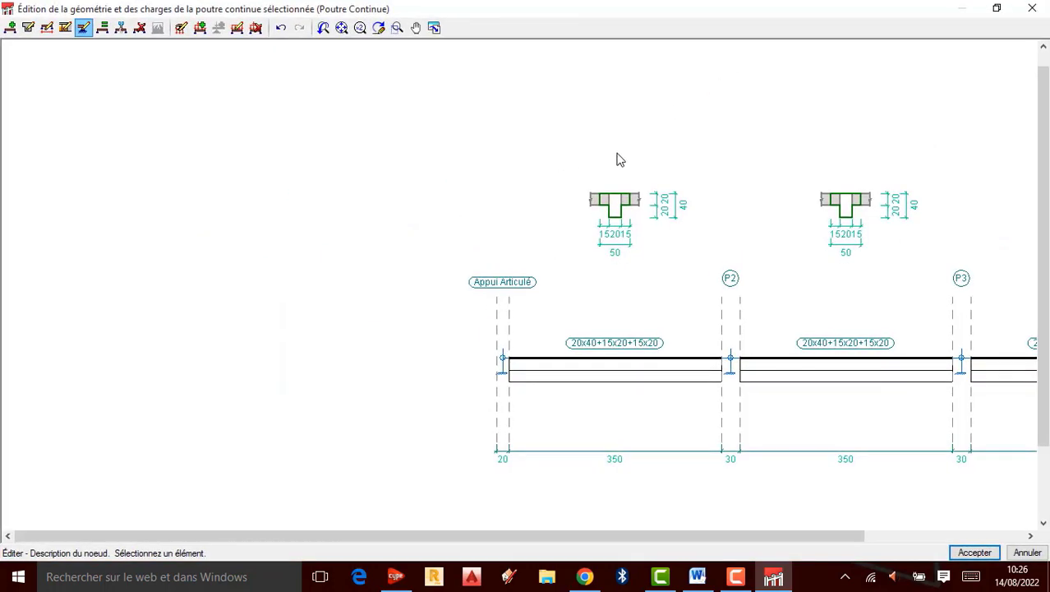
{"action": "scroll", "coordinate": [343, 302], "scroll_direction": "down", "scroll_amount": 2}
{"action": "scroll", "coordinate": [633, 366], "scroll_direction": "up", "scroll_amount": 2}
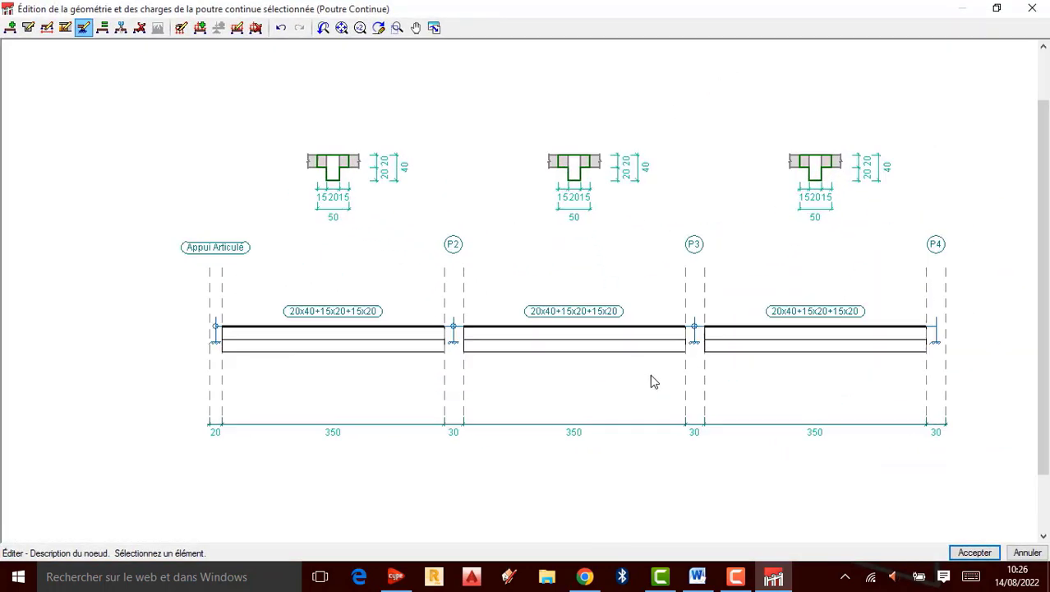
{"action": "scroll", "coordinate": [736, 384], "scroll_direction": "up", "scroll_amount": 1}
{"action": "mouse_move", "coordinate": [399, 311]}
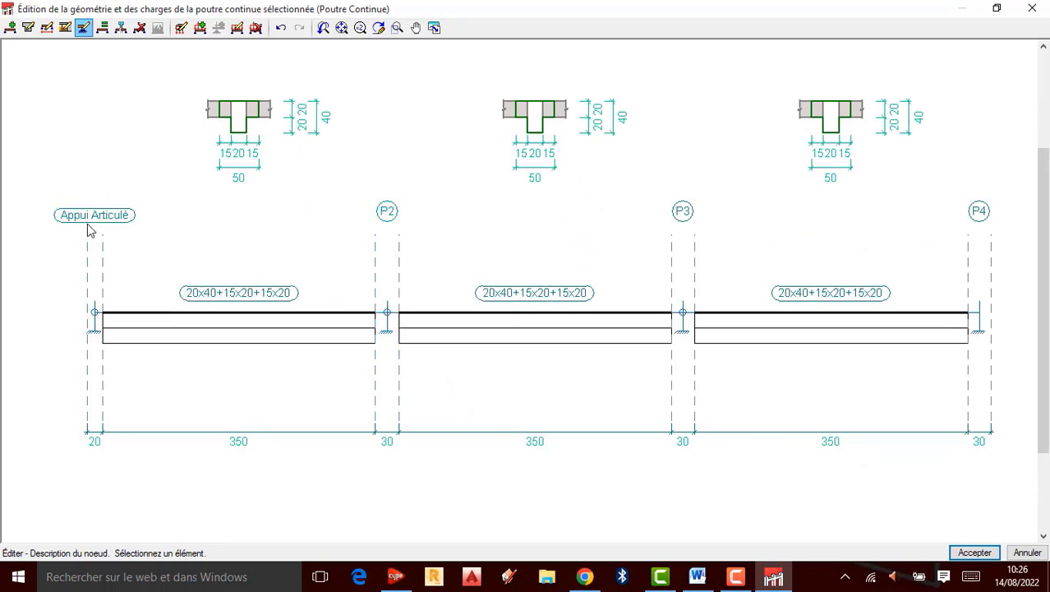
- Set node P2's width to 20 cm and try to give it the reference Appui Articulé
{"action": "mouse_move", "coordinate": [87, 247]}
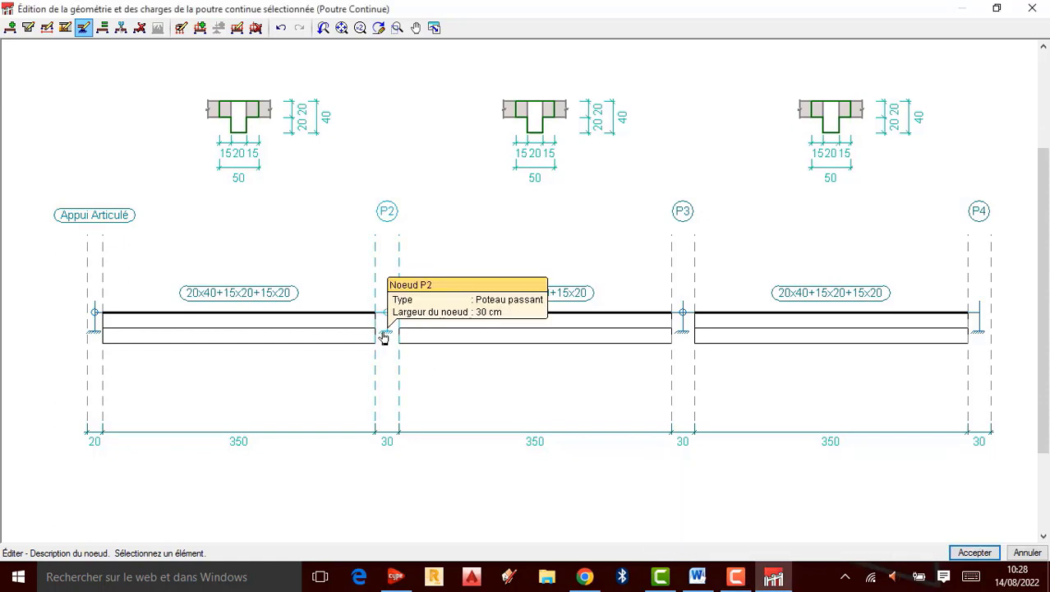
{"action": "left_click", "coordinate": [383, 337]}
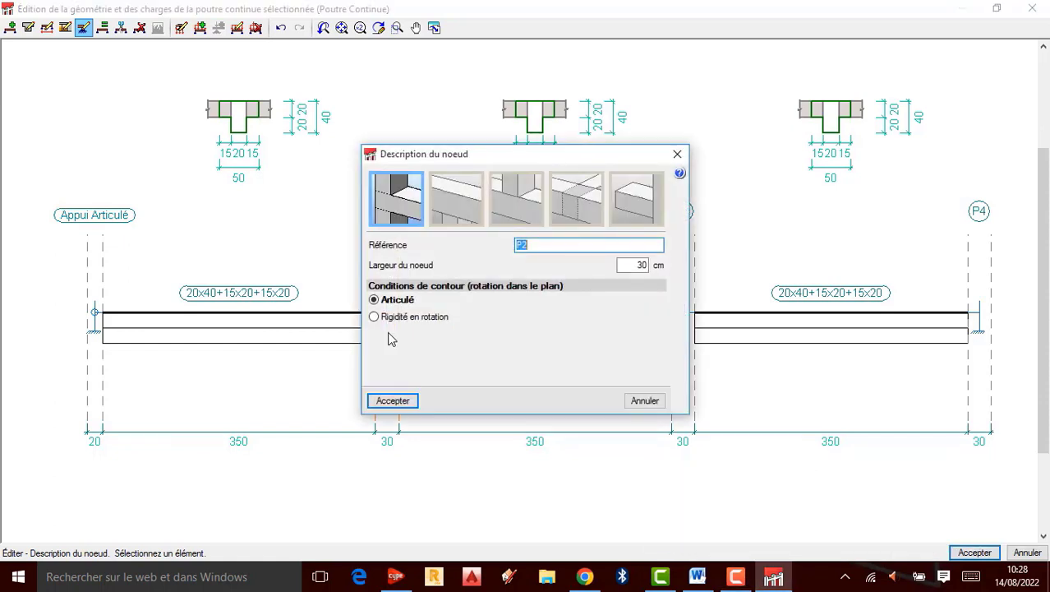
{"action": "type", "text": "APPUI"}
{"action": "key", "text": "BackSpace"}
{"action": "key", "text": "BackSpace"}
{"action": "key", "text": "BackSpace"}
{"action": "key", "text": "BackSpace"}
{"action": "type", "text": "ppui Articulé"}
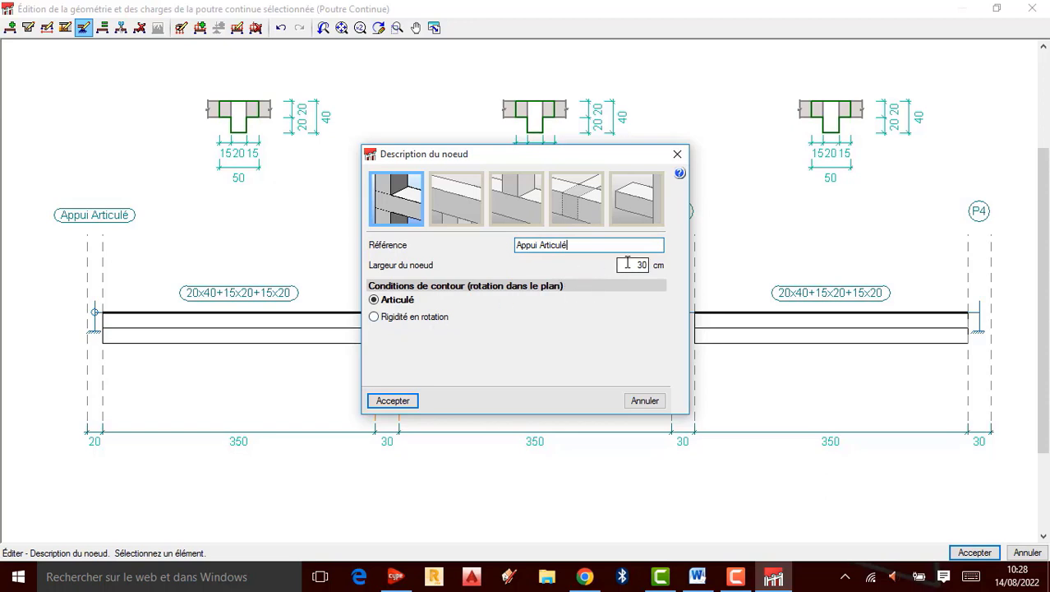
{"action": "left_click_drag", "start_coordinate": [627, 264], "coordinate": [651, 264]}
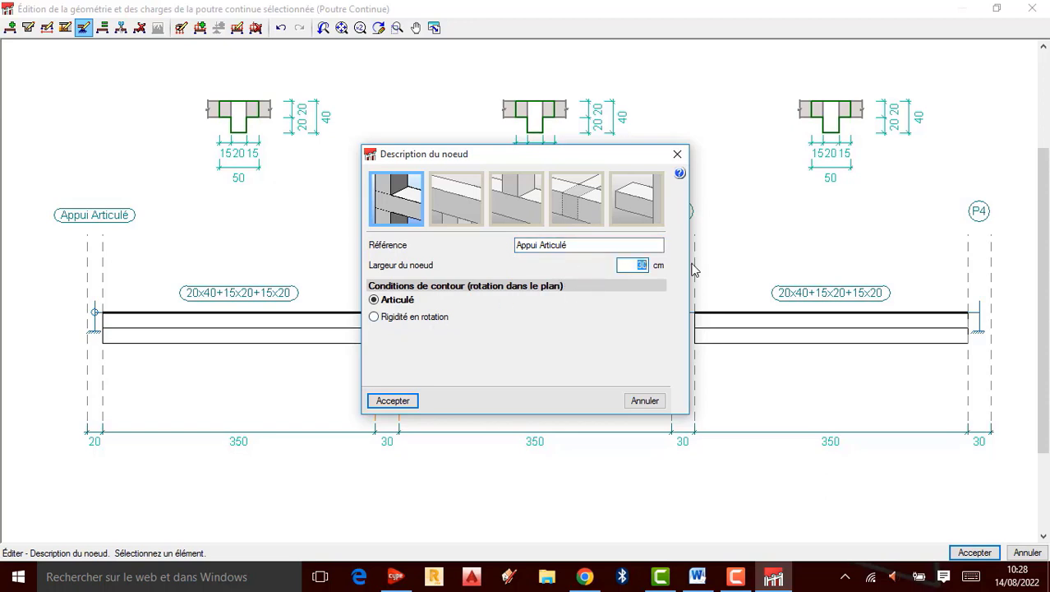
{"action": "type", "text": "20"}
{"action": "left_click", "coordinate": [398, 404]}
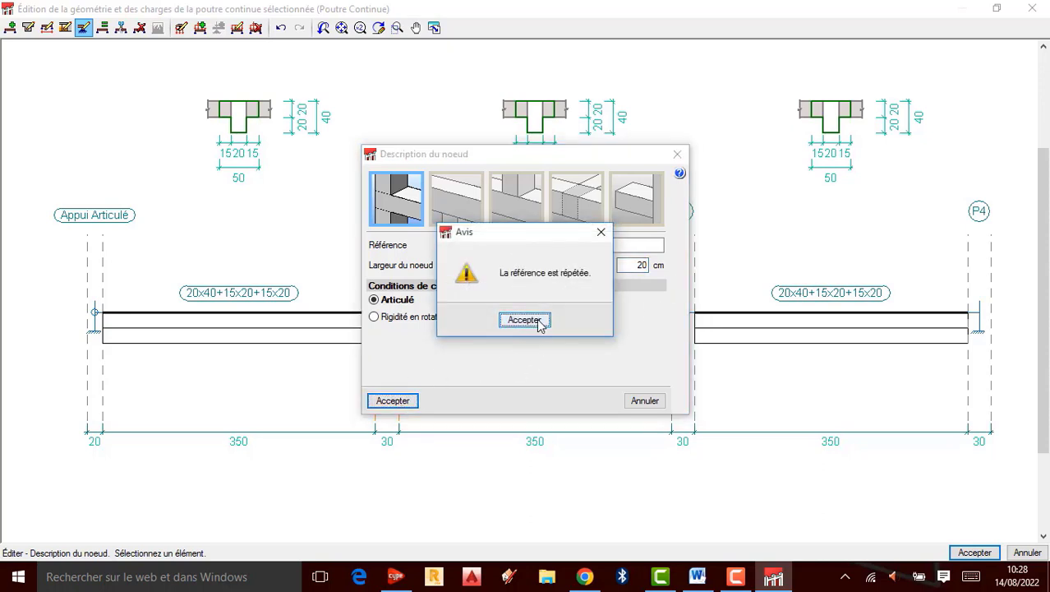
{"action": "left_click", "coordinate": [525, 320]}
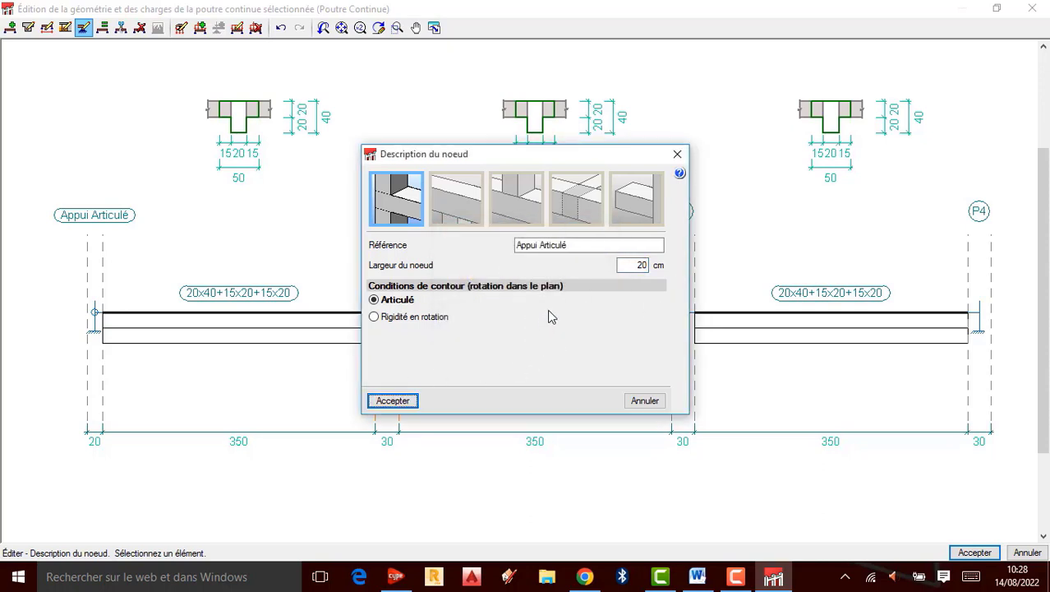
- Change node P2's reference to Appui Articulé 02 and accept its node description
{"action": "left_click", "coordinate": [578, 249]}
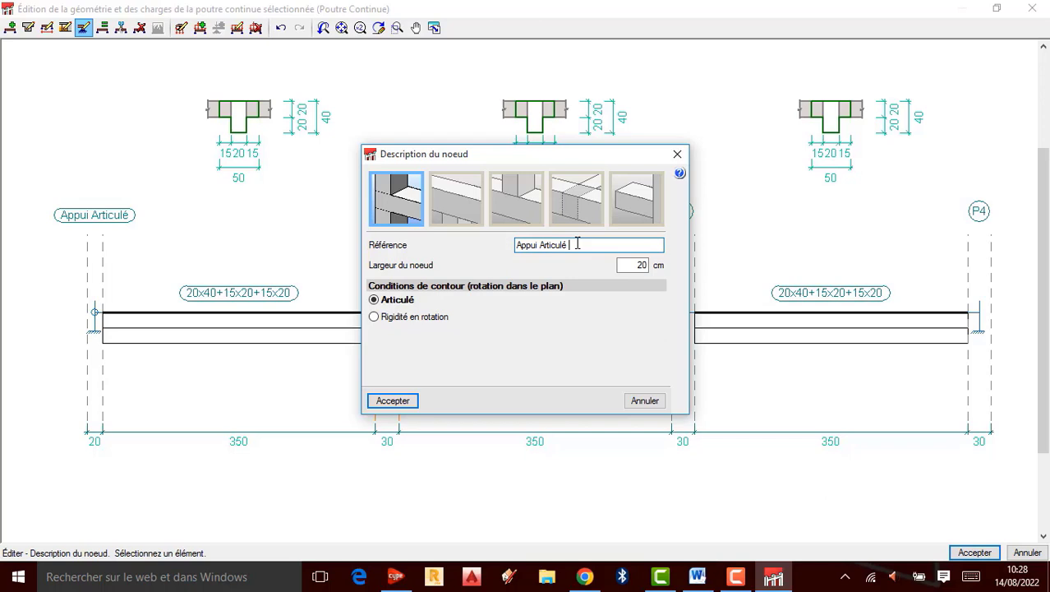
{"action": "type", "text": "02"}
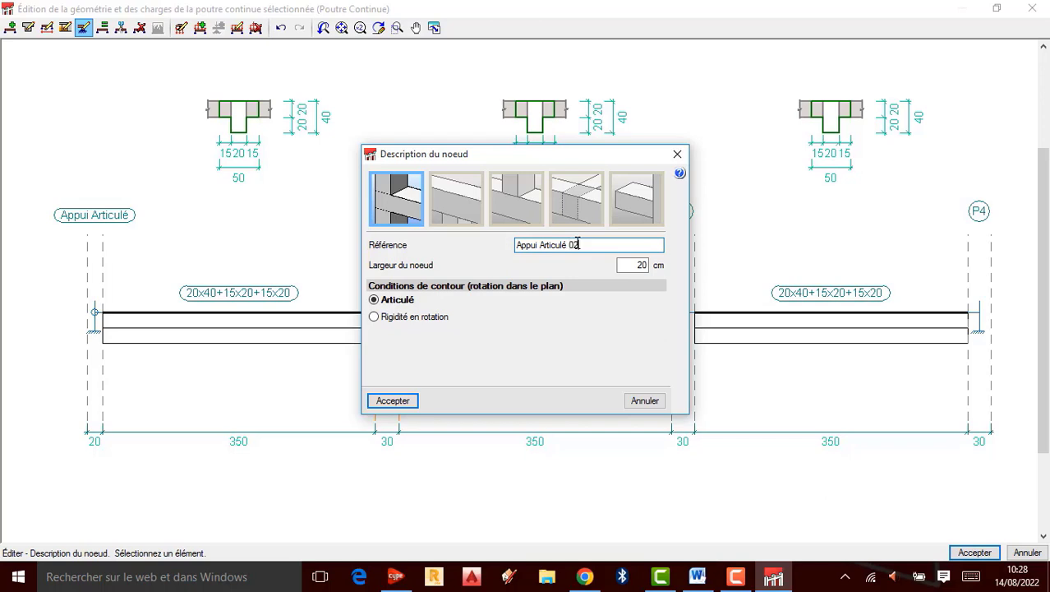
{"action": "left_click", "coordinate": [397, 402]}
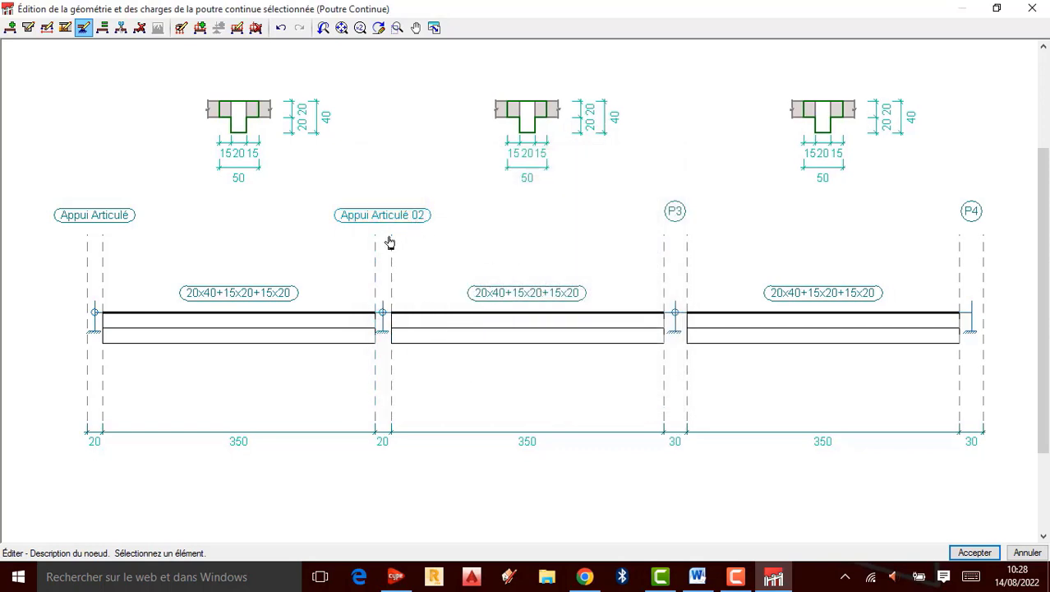
- Give node P3 the reference Appui Articulé 03 and a node width of 20 cm
{"action": "left_click", "coordinate": [674, 334]}
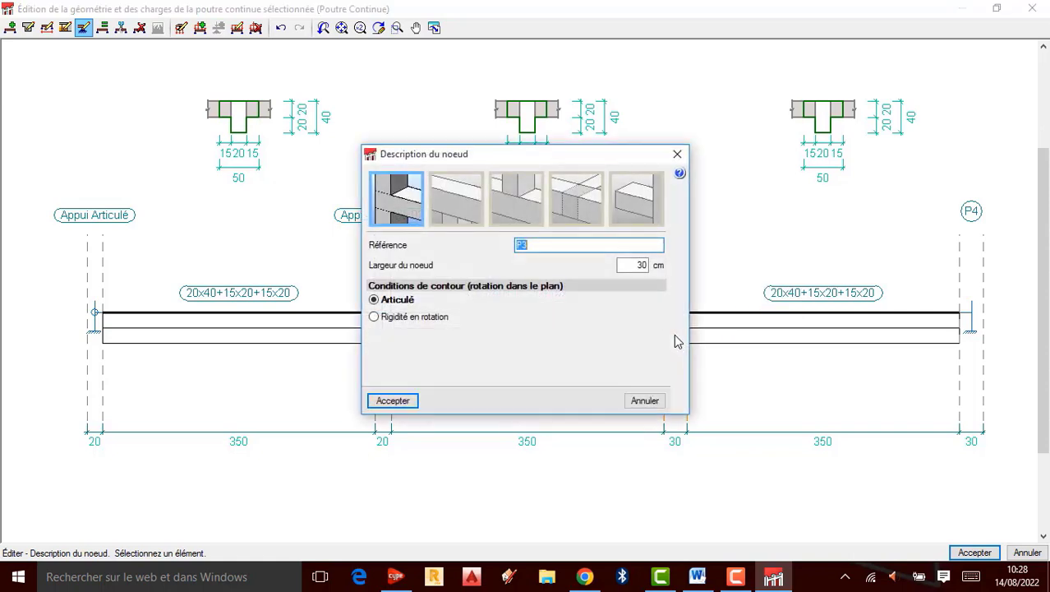
{"action": "type", "text": "Appui Articulé 03"}
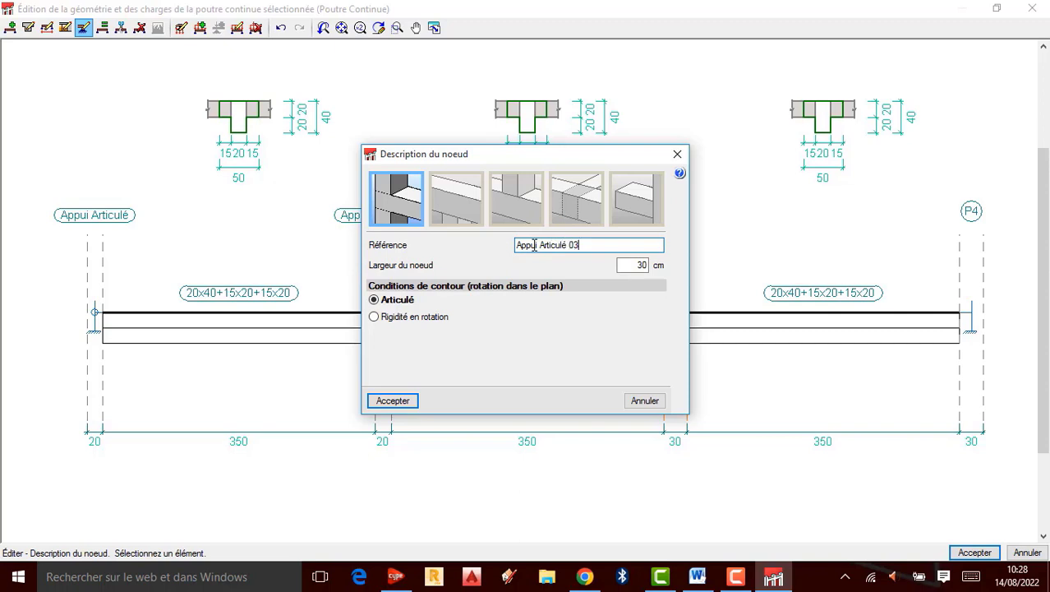
{"action": "double_click", "coordinate": [642, 265]}
{"action": "key", "text": "BackSpace"}
{"action": "type", "text": "20"}
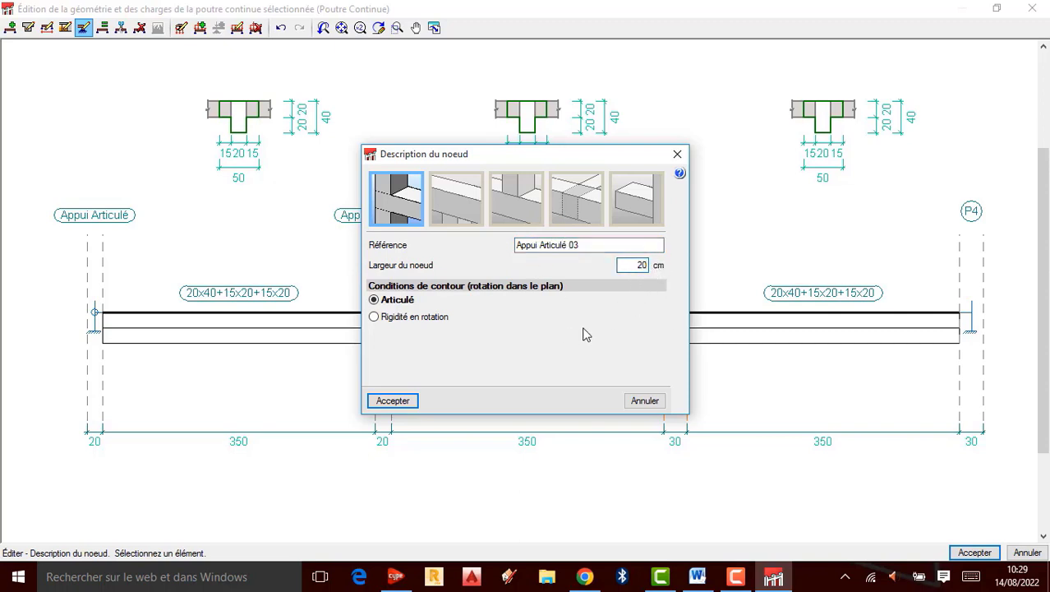
{"action": "left_click", "coordinate": [393, 401]}
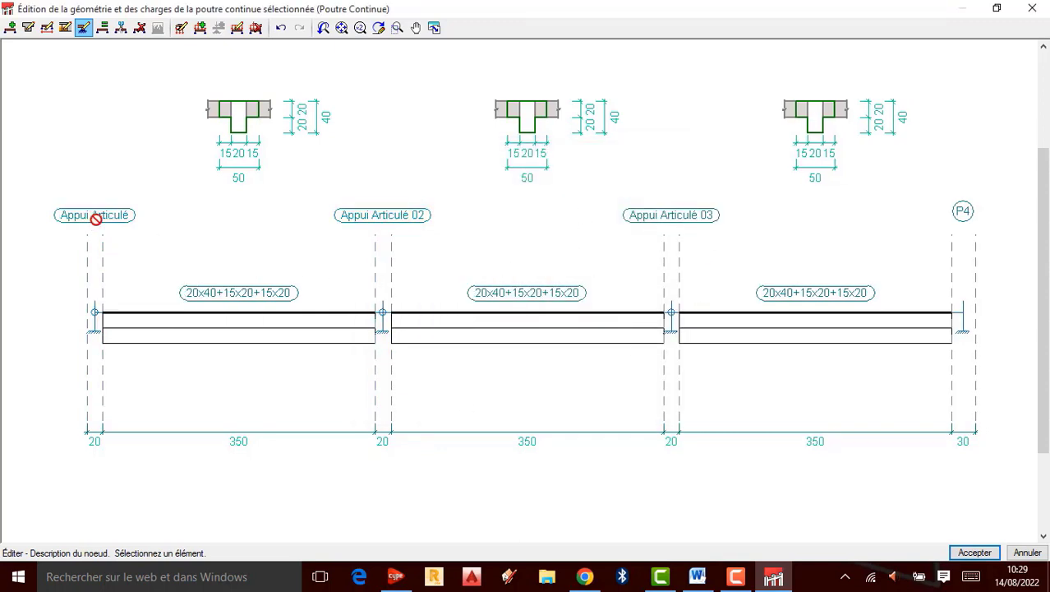
- Change the first node's reference to Appui Articulé 01 and accept its node description
{"action": "left_click", "coordinate": [95, 313]}
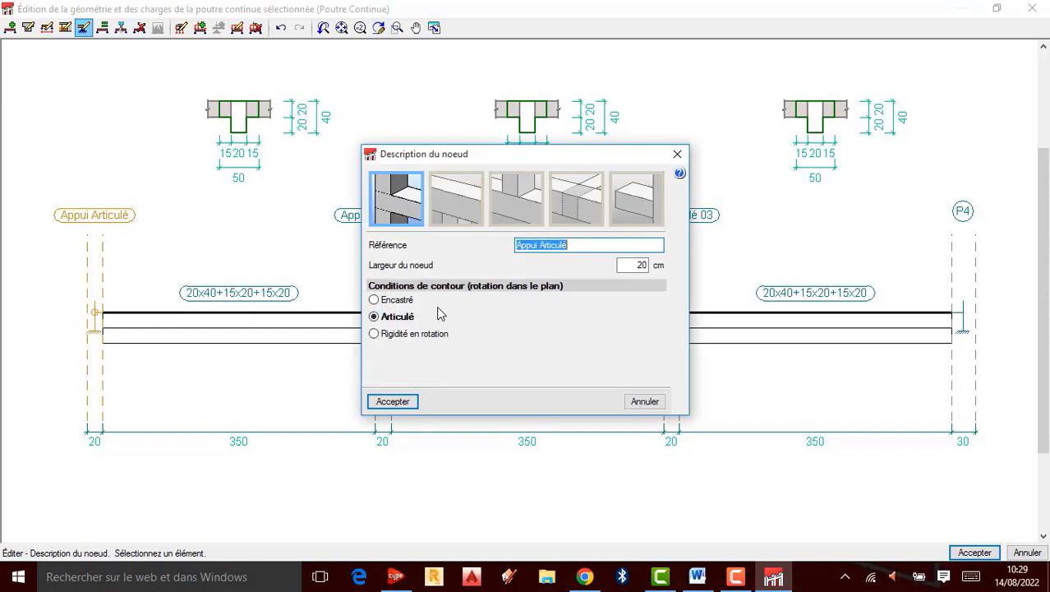
{"action": "left_click", "coordinate": [592, 245]}
{"action": "type", "text": "01"}
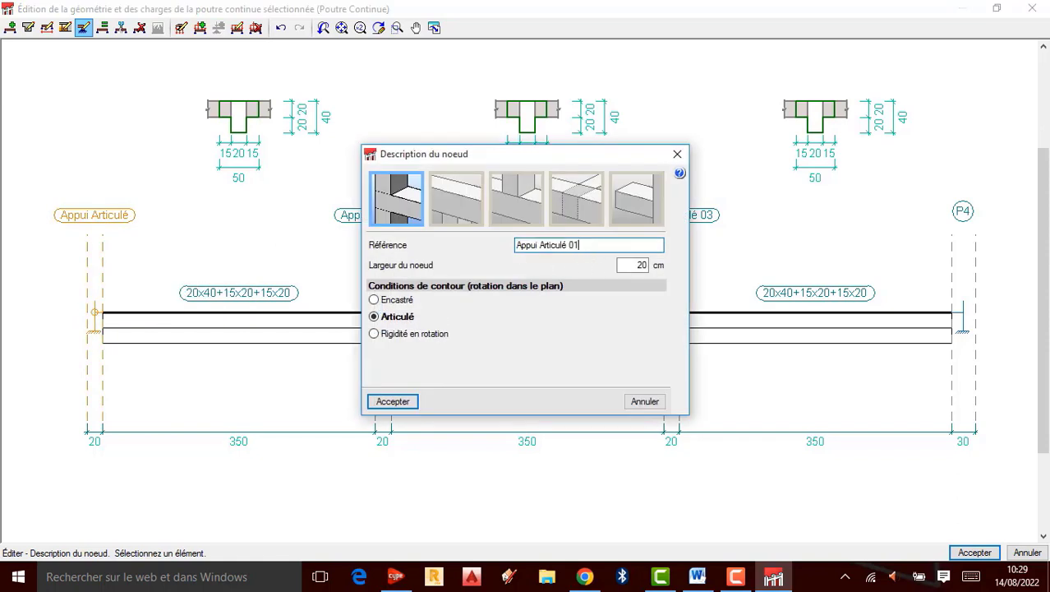
{"action": "left_click", "coordinate": [411, 400]}
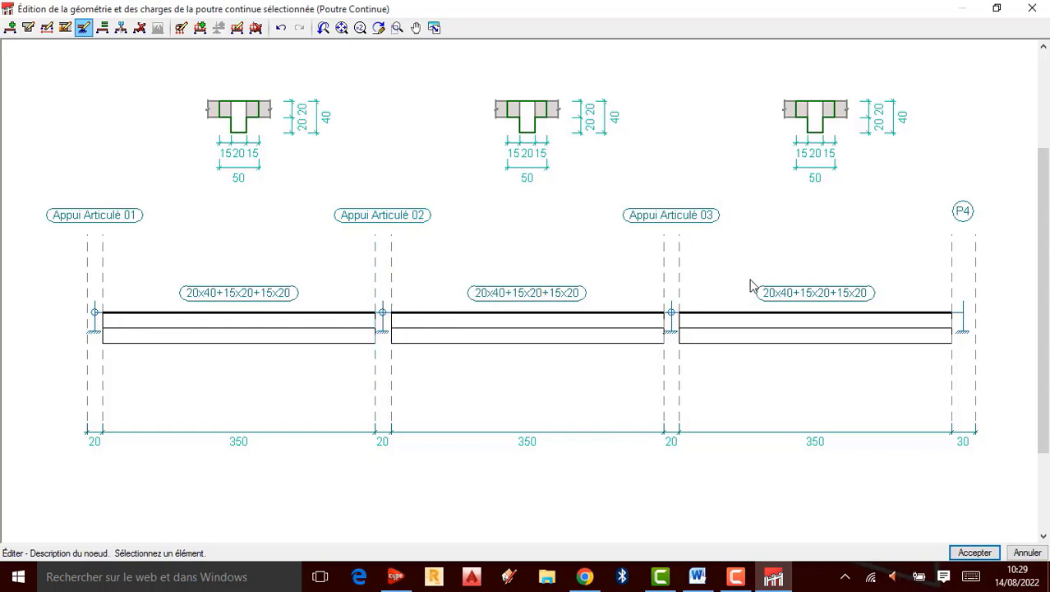
- Review the node descriptions of P4, Appui Articulé 02 and Appui Articulé 03, closing each without changes
{"action": "mouse_move", "coordinate": [973, 325]}
{"action": "left_click", "coordinate": [963, 329]}
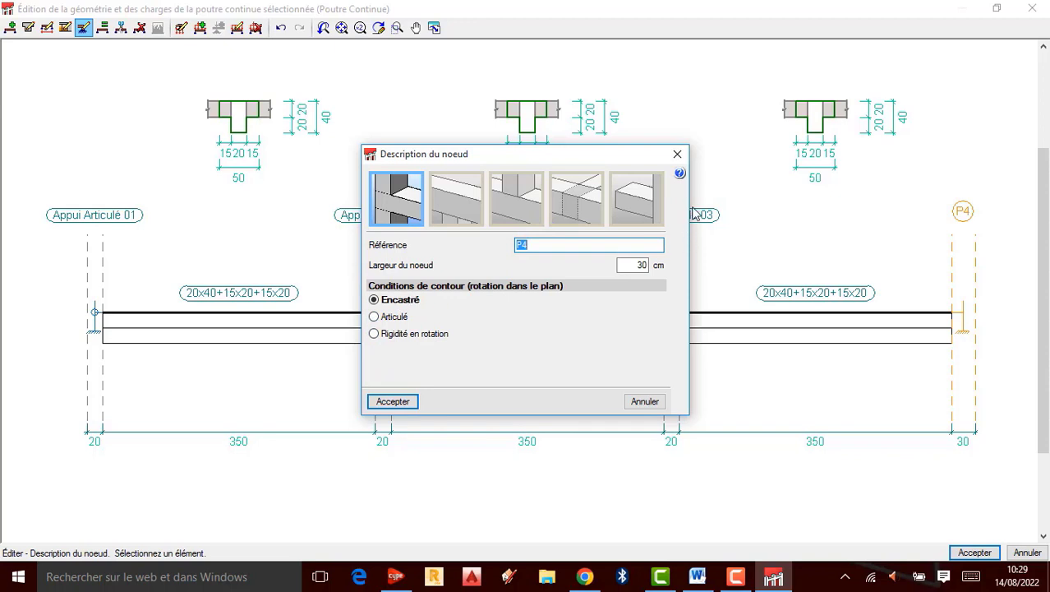
{"action": "left_click", "coordinate": [677, 155]}
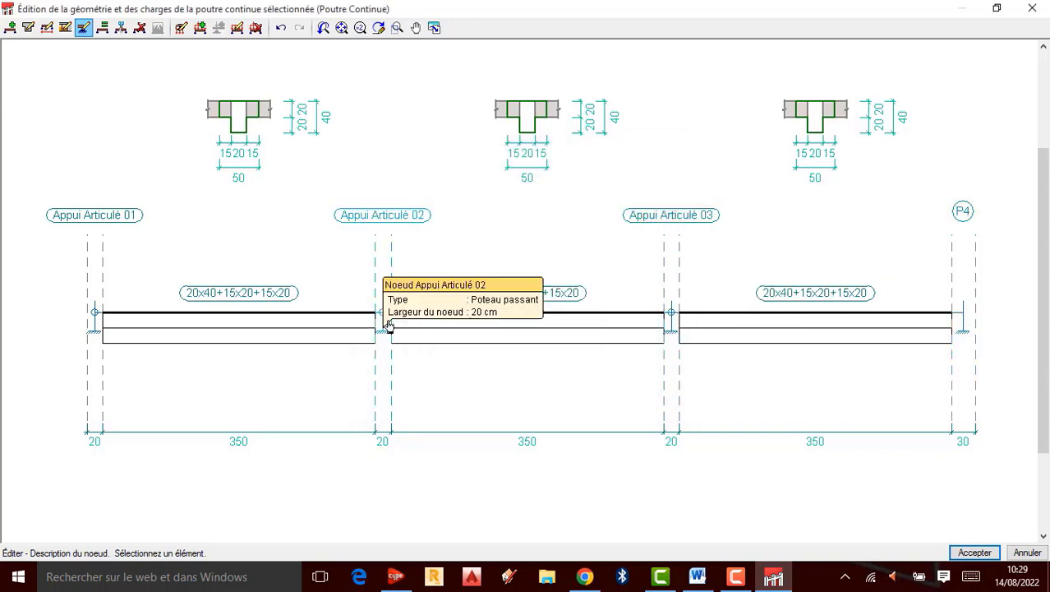
{"action": "left_click", "coordinate": [383, 327]}
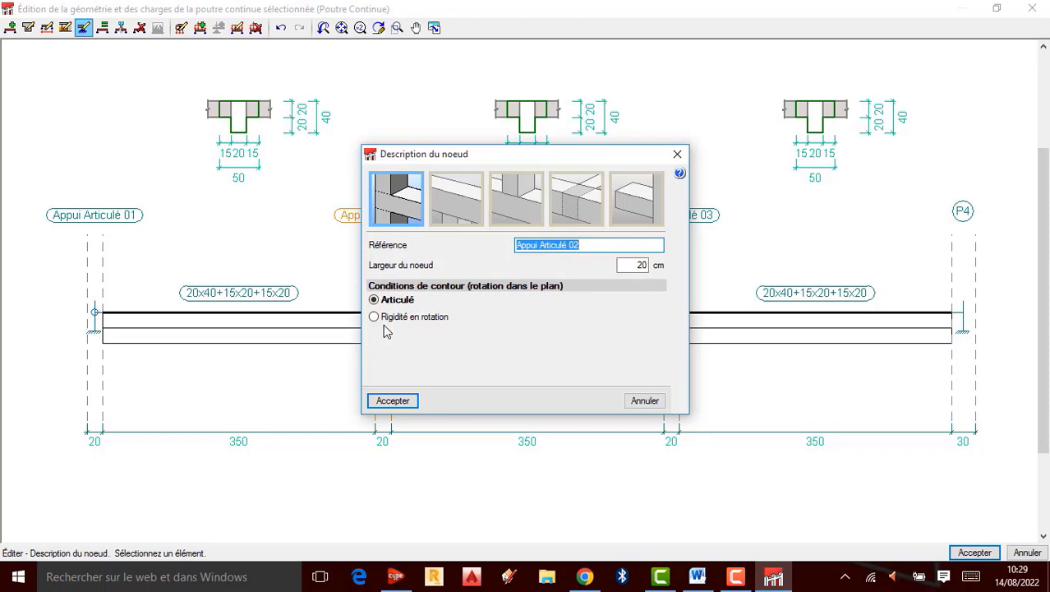
{"action": "left_click", "coordinate": [678, 155]}
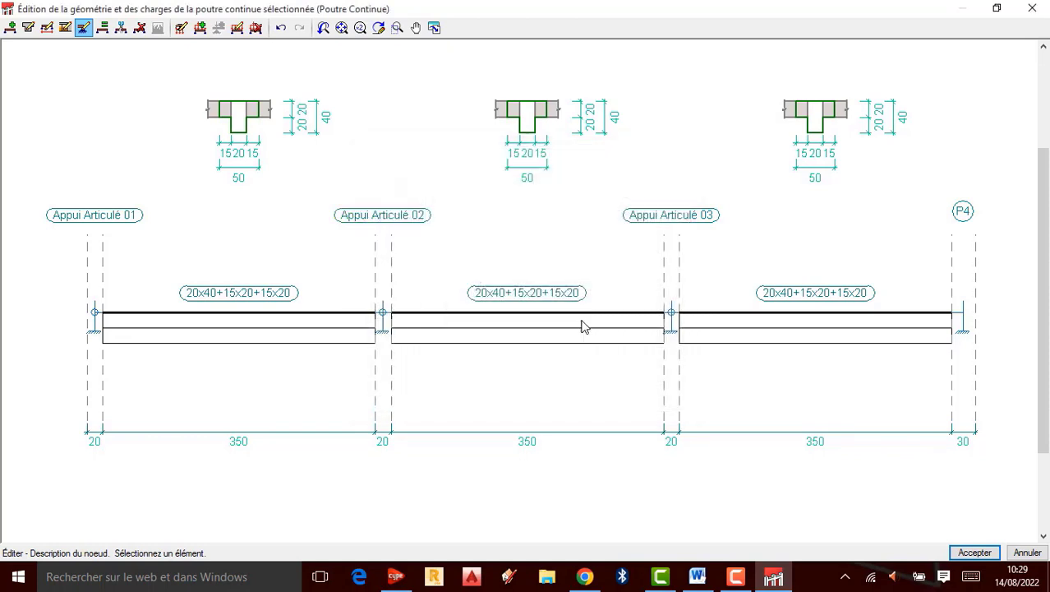
{"action": "left_click", "coordinate": [678, 330]}
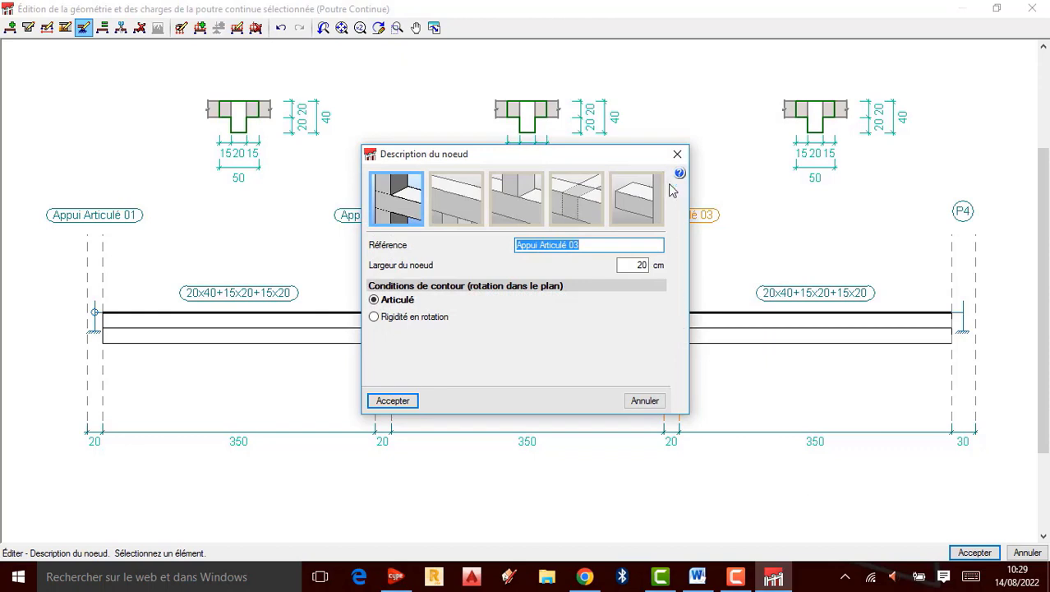
{"action": "left_click", "coordinate": [678, 154]}
{"action": "left_click", "coordinate": [965, 329]}
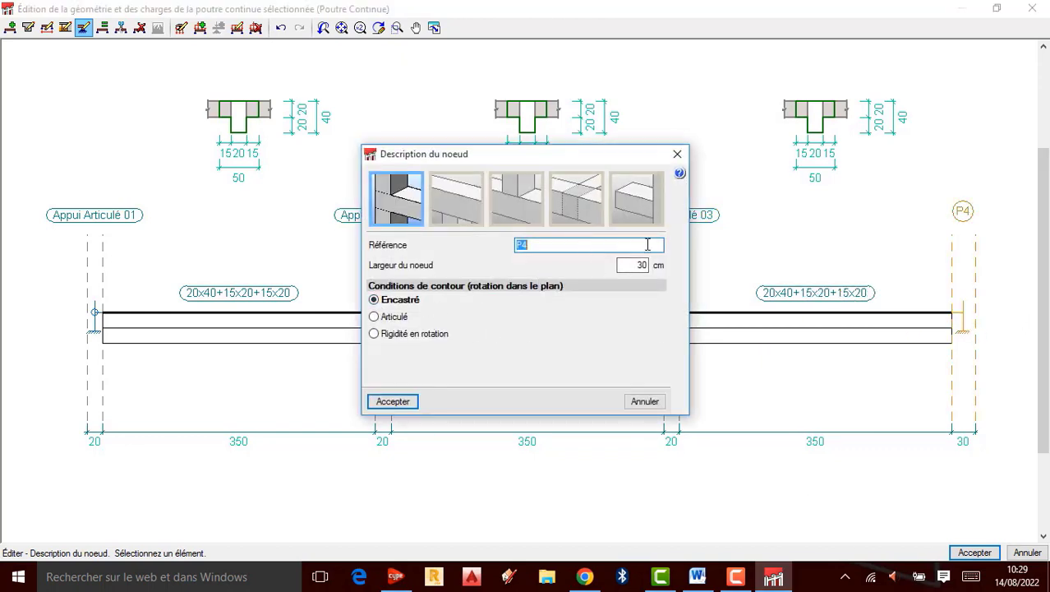
{"action": "type", "text": "Appui Encastré"}
{"action": "key", "text": "Tab"}
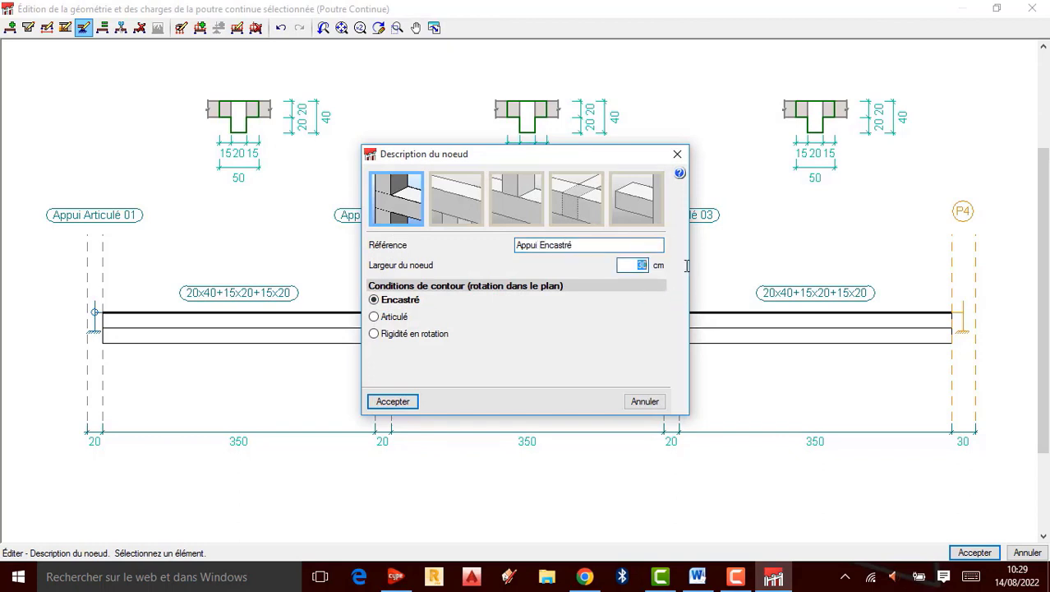
{"action": "type", "text": "40"}
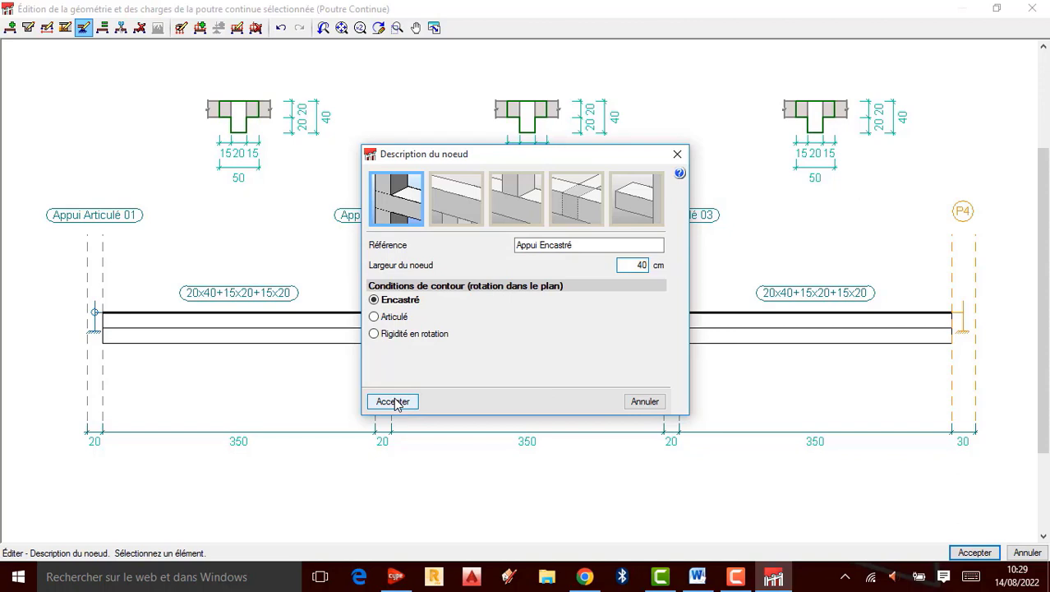
{"action": "left_click", "coordinate": [677, 155]}
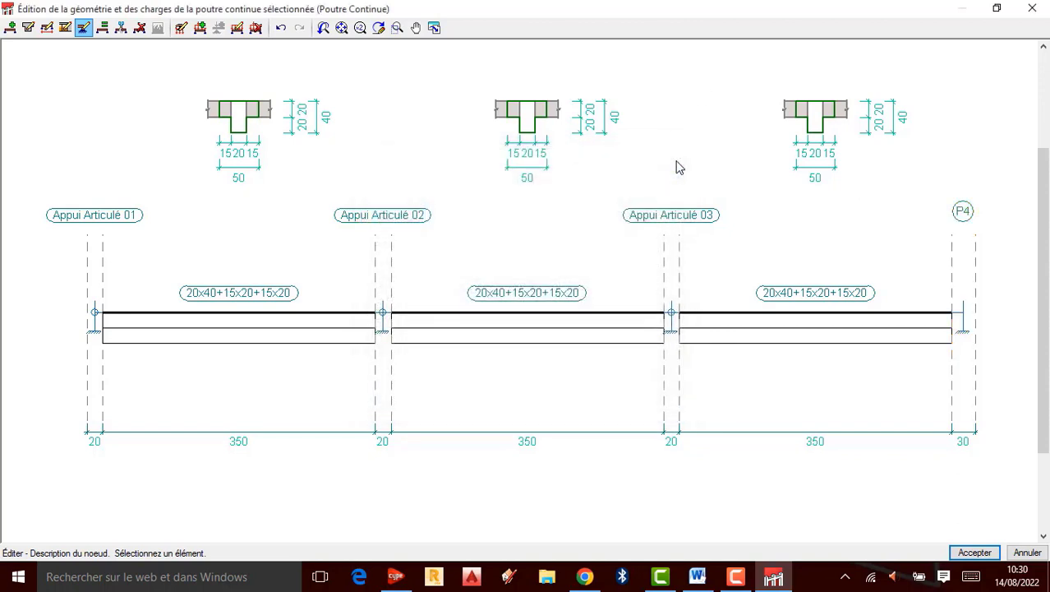
- Examine the boundary conditions offered by the different support types for node Appui Articulé 02, discarding any changes
{"action": "left_click", "coordinate": [382, 325]}
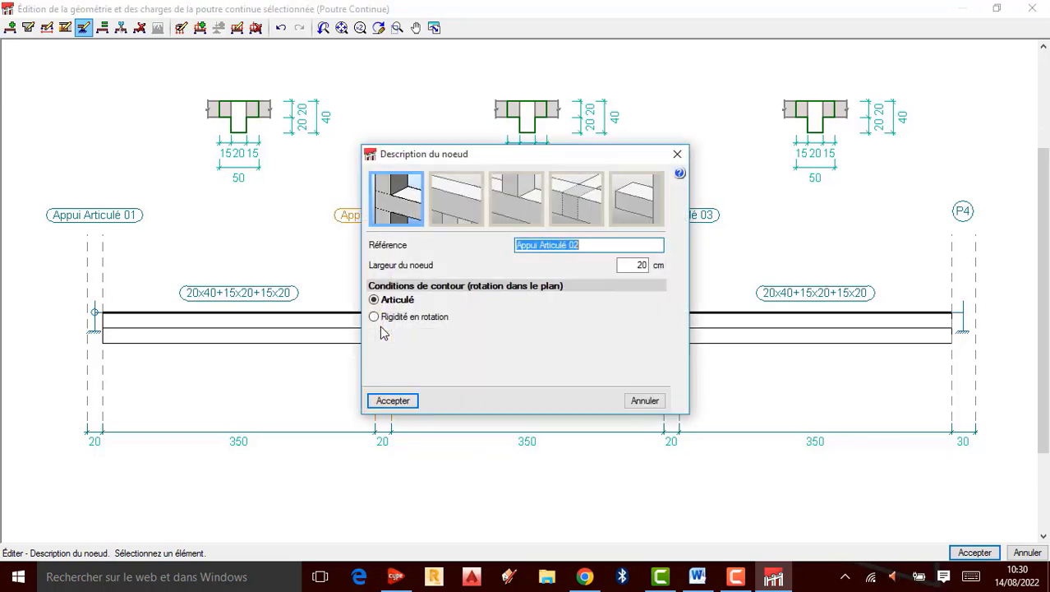
{"action": "left_click", "coordinate": [450, 196]}
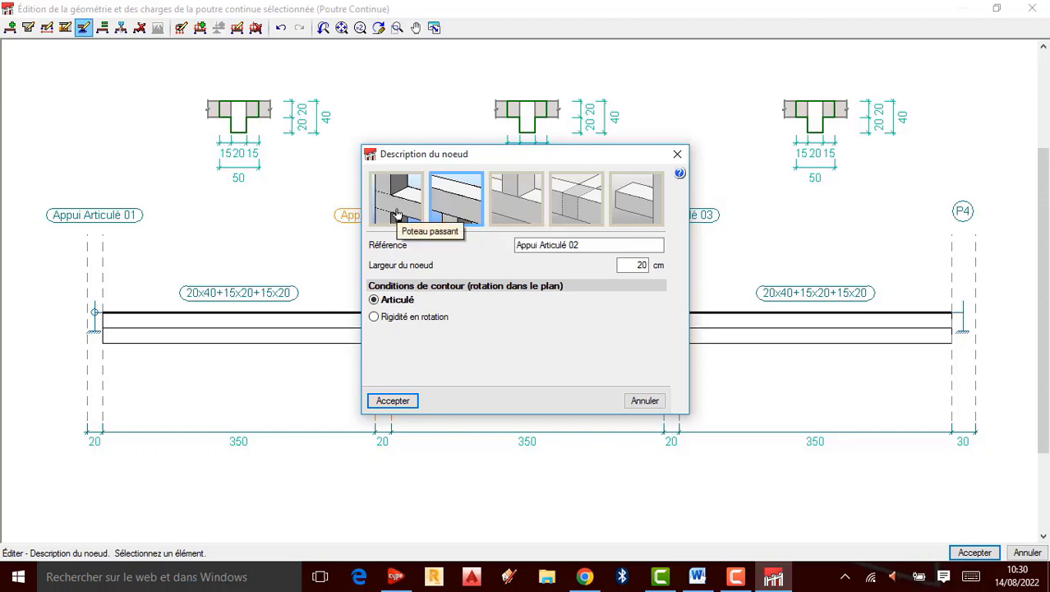
{"action": "left_click", "coordinate": [511, 215]}
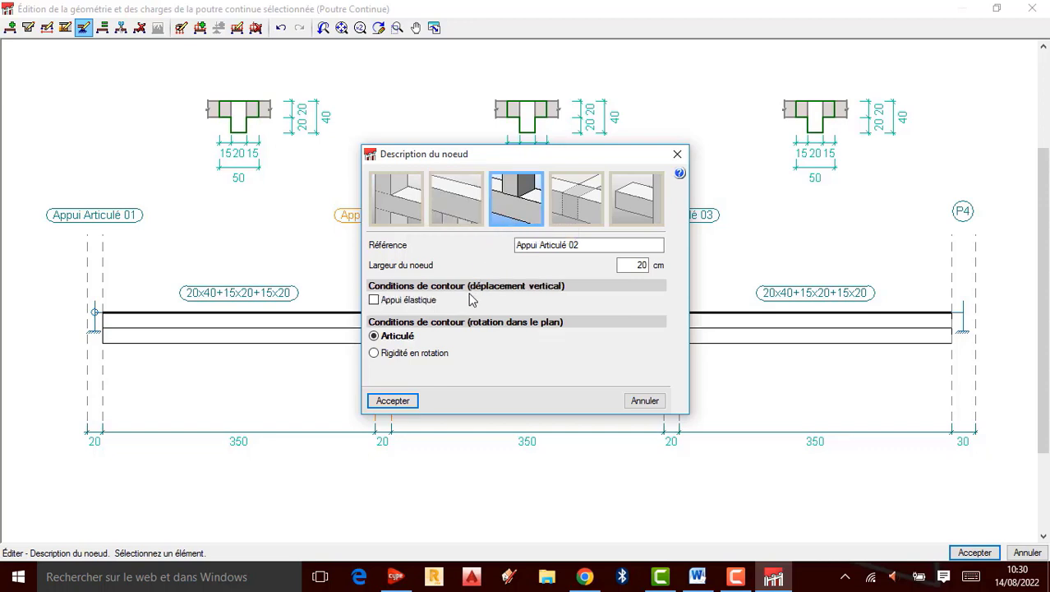
{"action": "left_click", "coordinate": [459, 216]}
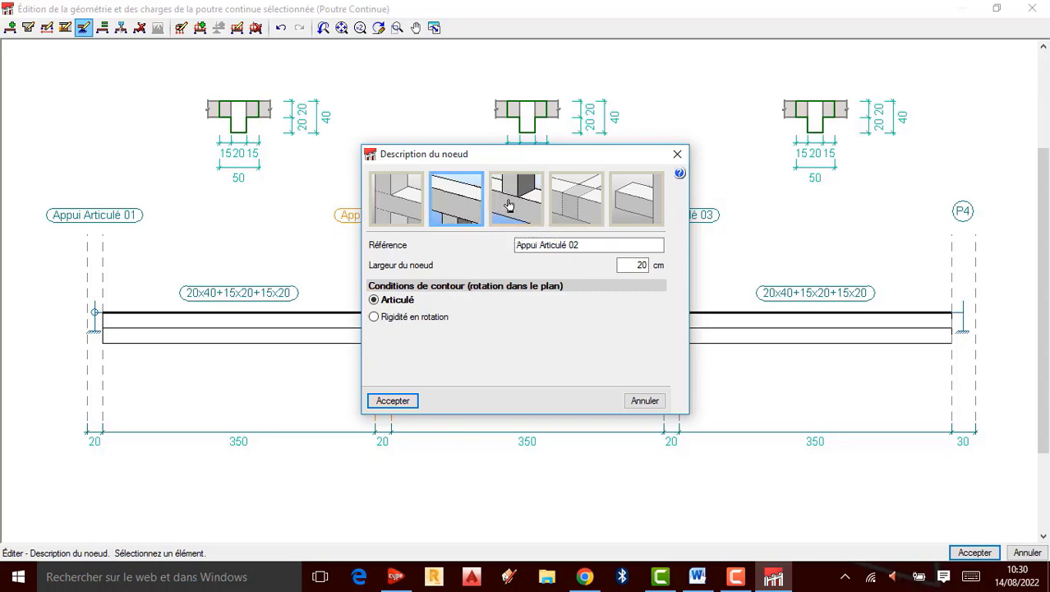
{"action": "left_click", "coordinate": [677, 153]}
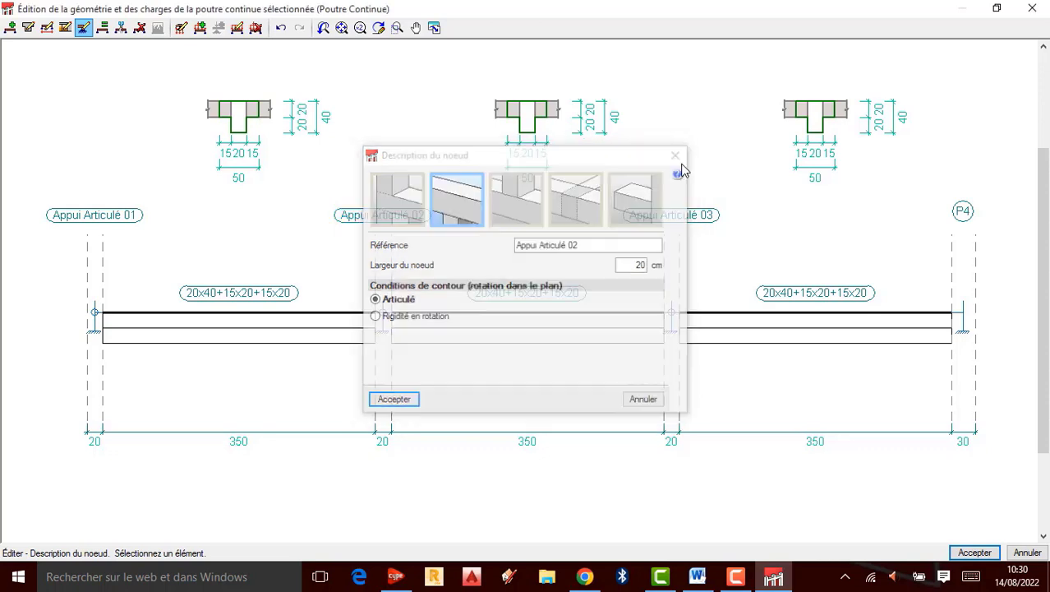
- Give node P4 the reference Appui Encastré and a node width of 40 cm, keeping it fixed (Encastré)
{"action": "left_click", "coordinate": [965, 330]}
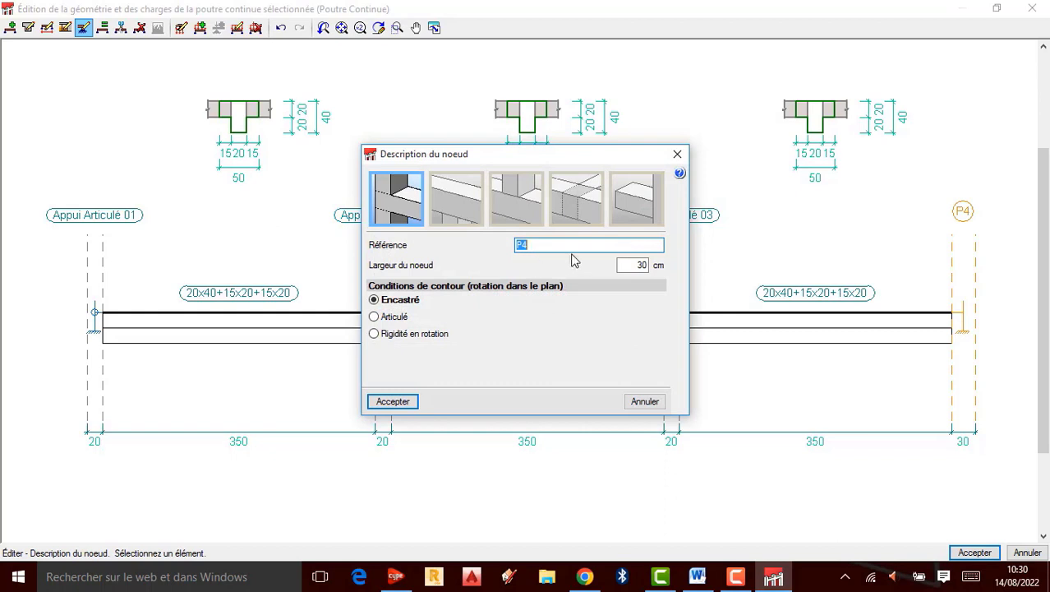
{"action": "type", "text": "Appui"}
{"action": "type", "text": " En"}
{"action": "type", "text": "casr"}
{"action": "type", "text": "tre"}
{"action": "type", "text": "é"}
{"action": "key", "text": "BackSpace"}
{"action": "key", "text": "BackSpace"}
{"action": "type", "text": "é"}
{"action": "key", "text": "Tab"}
{"action": "type", "text": "40"}
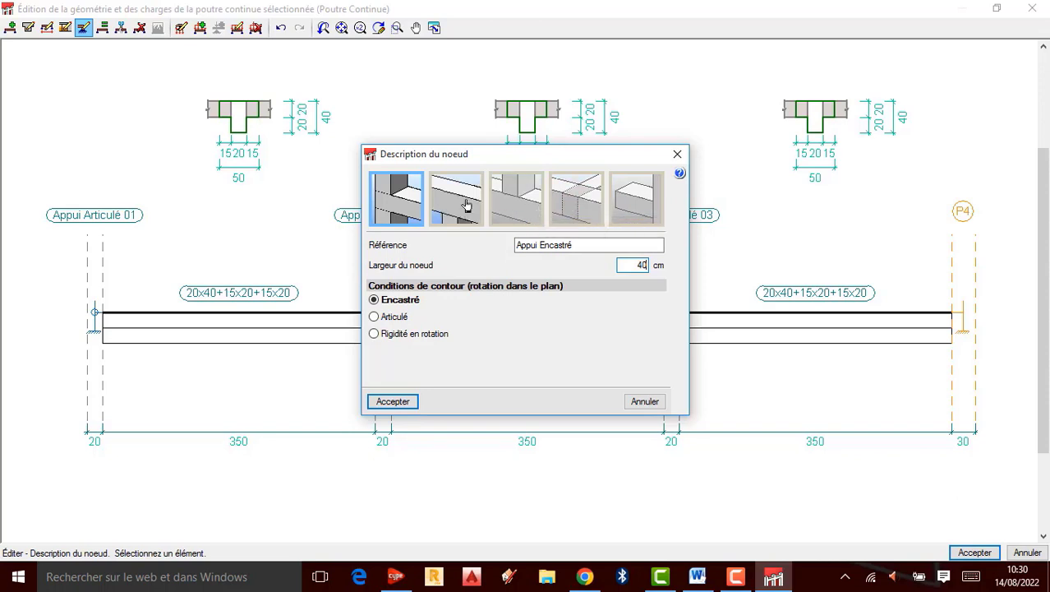
{"action": "left_click", "coordinate": [393, 401]}
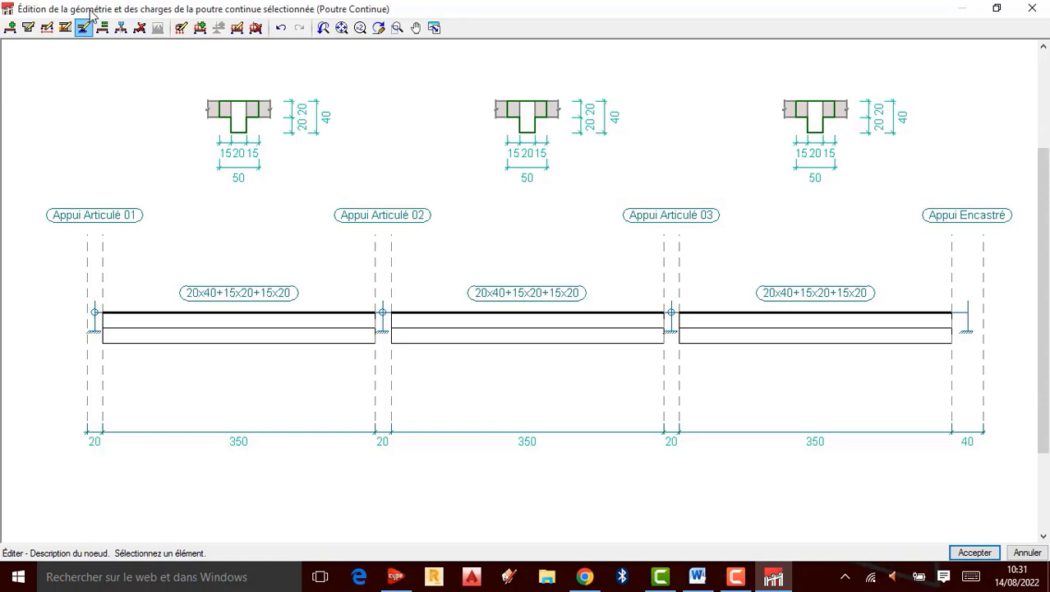
{"action": "left_click", "coordinate": [237, 30]}
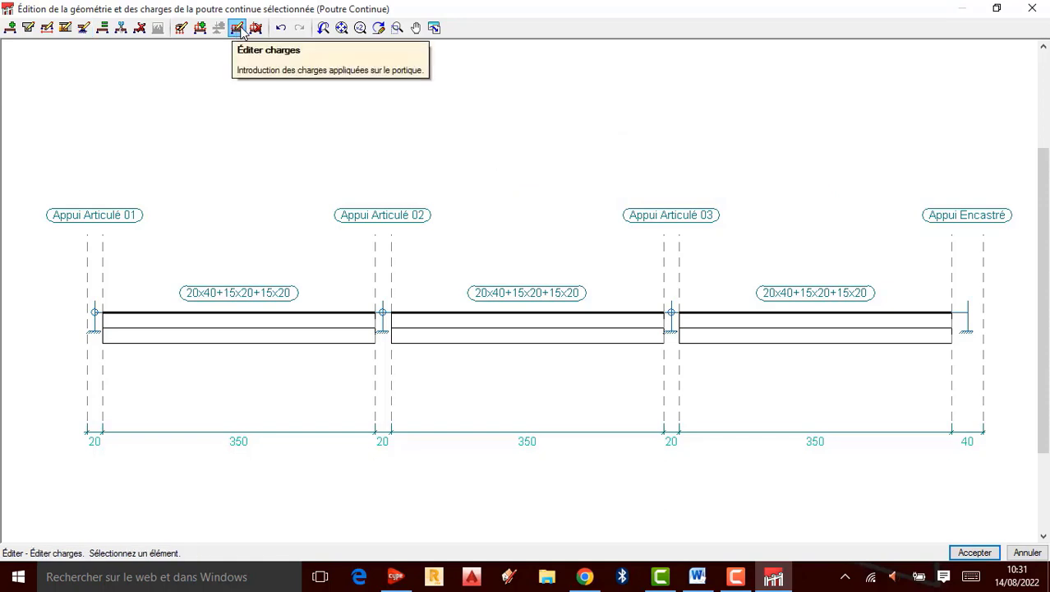
{"action": "left_click", "coordinate": [201, 28]}
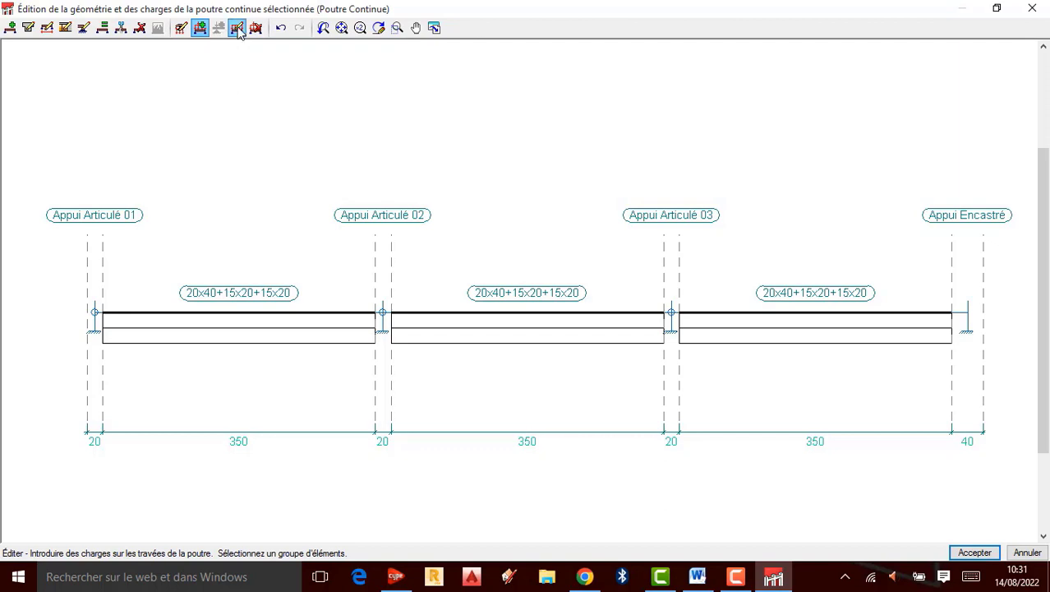
{"action": "left_click", "coordinate": [238, 29]}
{"action": "left_click", "coordinate": [256, 29]}
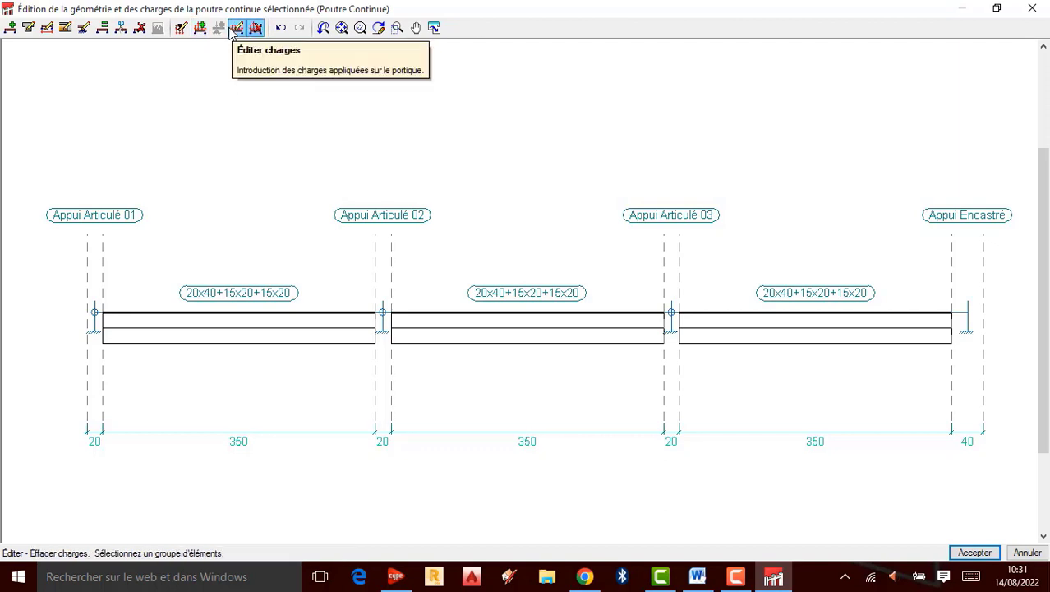
{"action": "left_click", "coordinate": [237, 29]}
{"action": "left_click", "coordinate": [198, 30]}
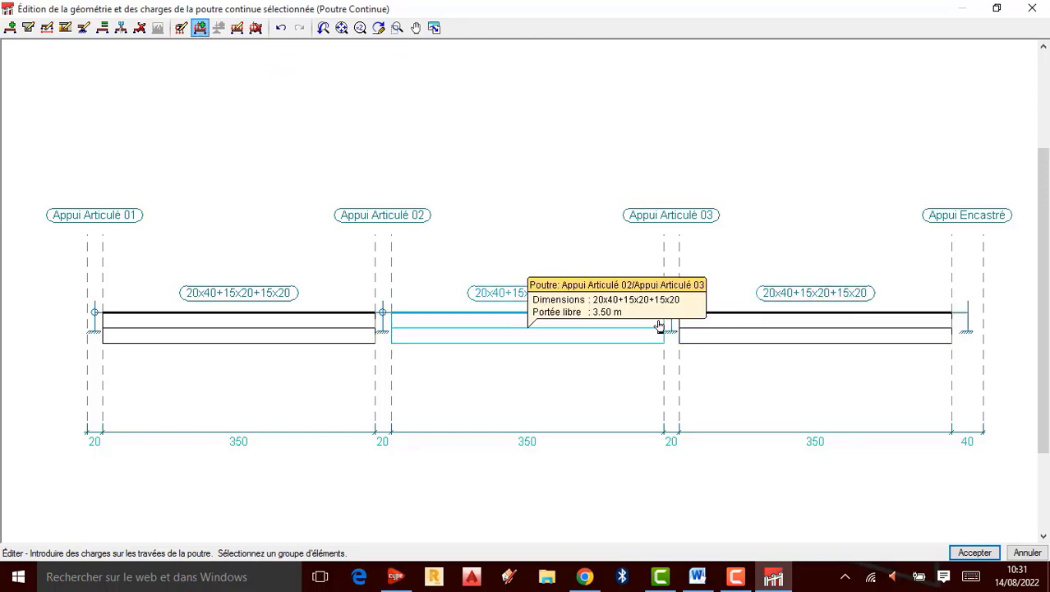
{"action": "left_click", "coordinate": [738, 576]}
{"action": "left_click", "coordinate": [978, 505]}
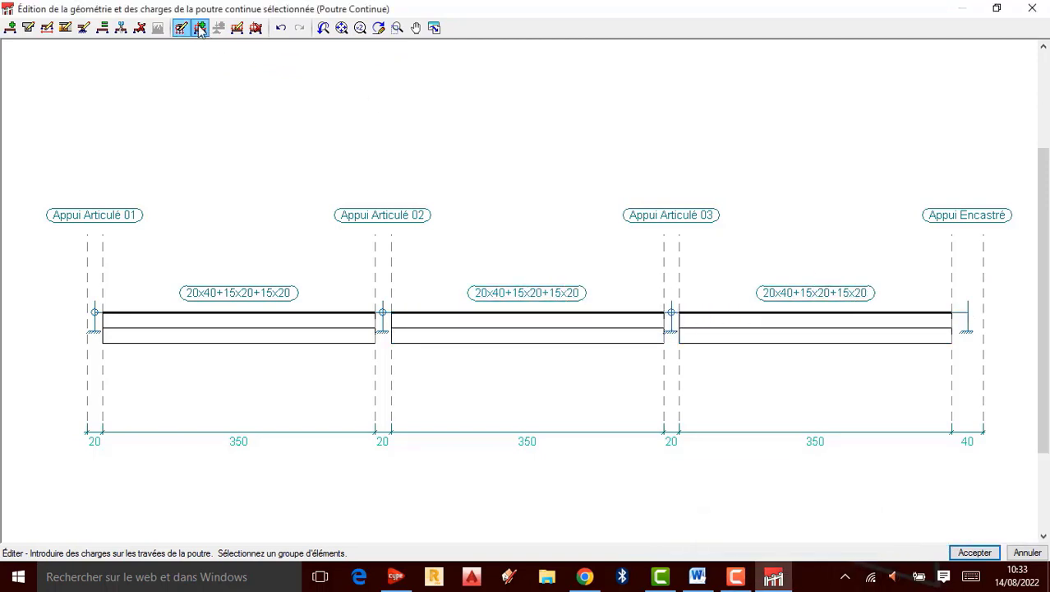
{"action": "left_click", "coordinate": [199, 29]}
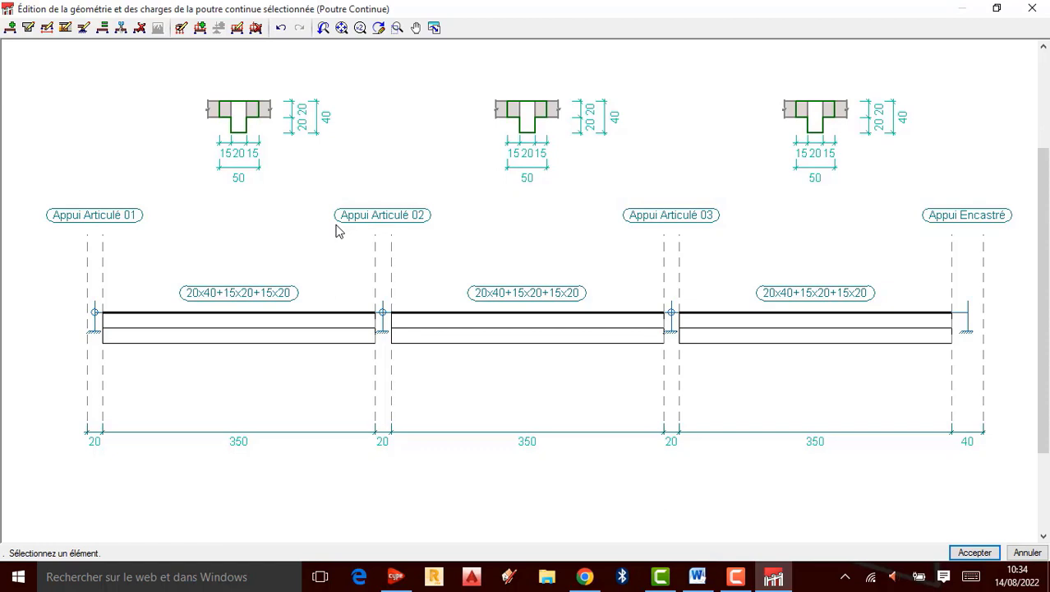
- Apply a downward uniform load of 2.25 kN/m under the Poids propre load case to the first span
{"action": "left_click", "coordinate": [201, 29]}
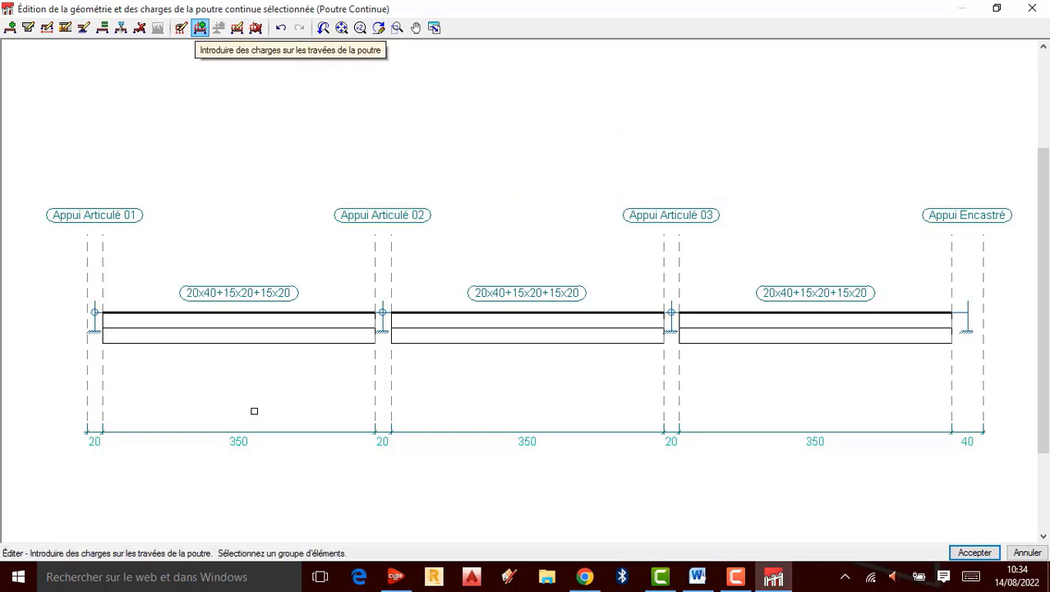
{"action": "left_click", "coordinate": [250, 335]}
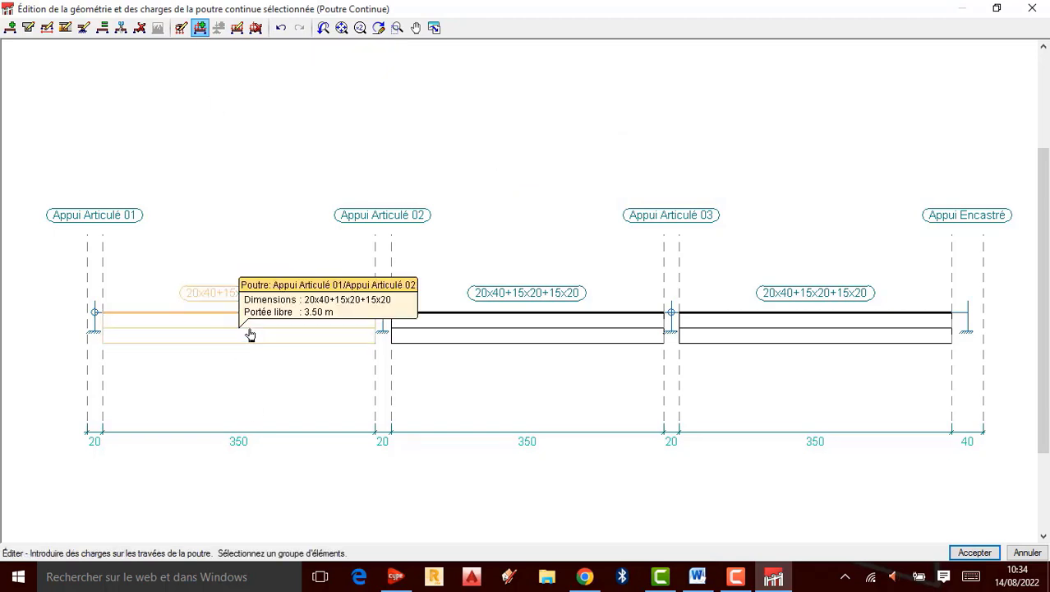
{"action": "right_click", "coordinate": [250, 335]}
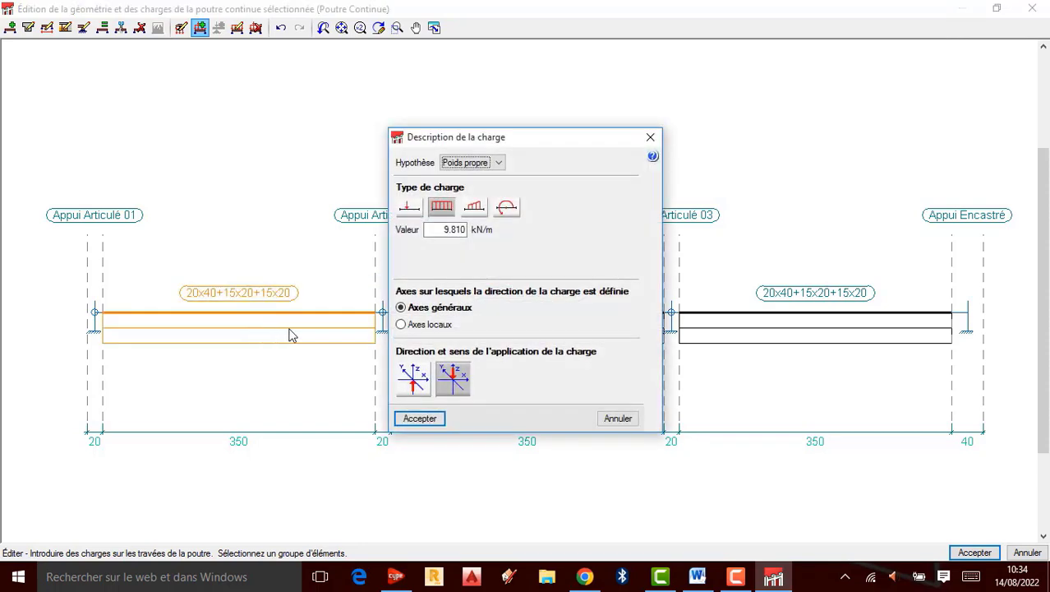
{"action": "left_click", "coordinate": [497, 163]}
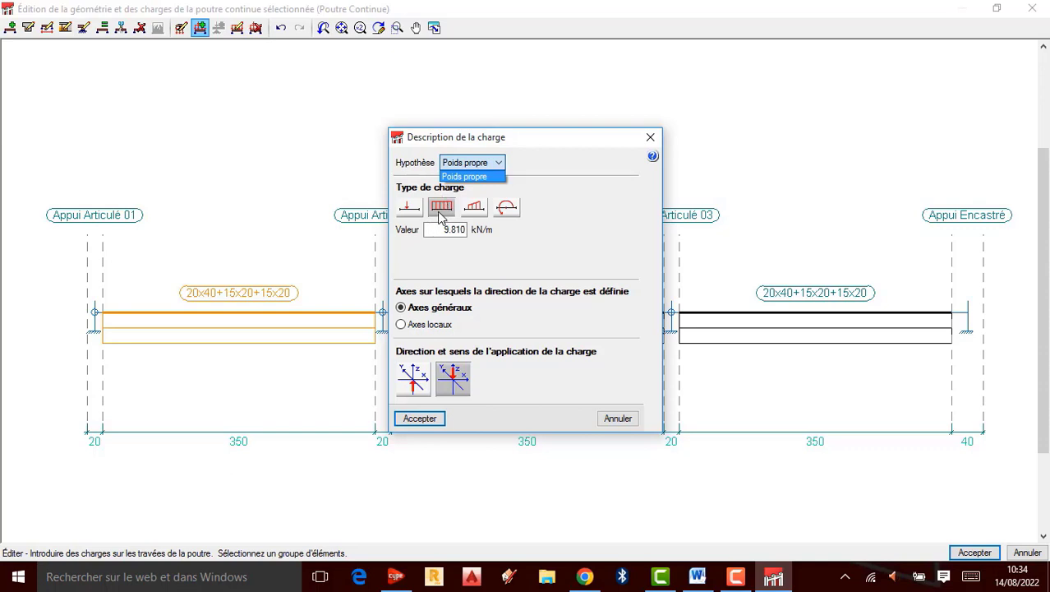
{"action": "left_click", "coordinate": [539, 140]}
{"action": "left_click_drag", "start_coordinate": [575, 140], "coordinate": [671, 136]}
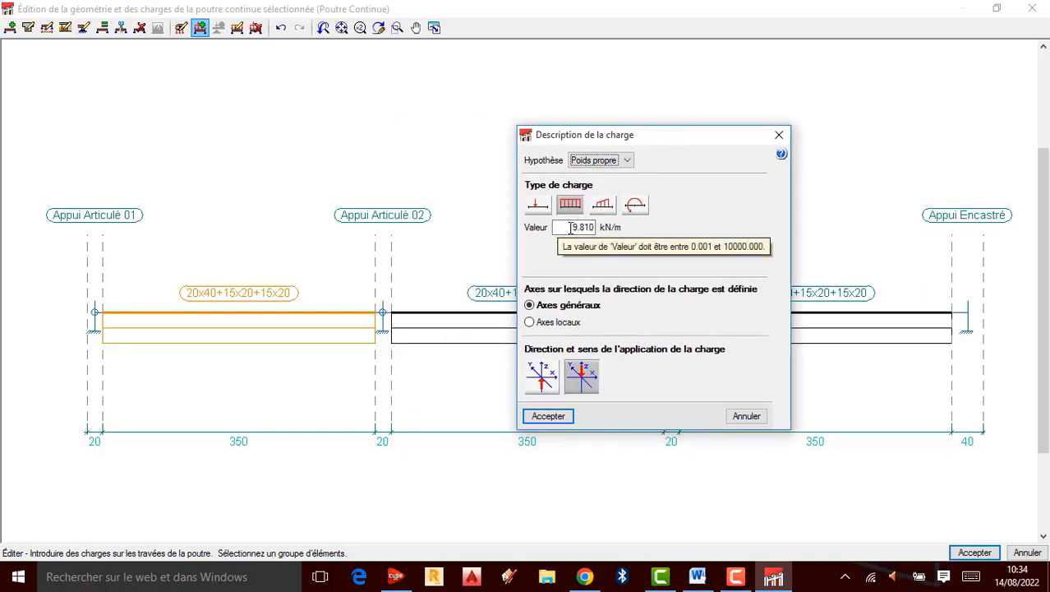
{"action": "left_click_drag", "start_coordinate": [572, 227], "coordinate": [613, 238]}
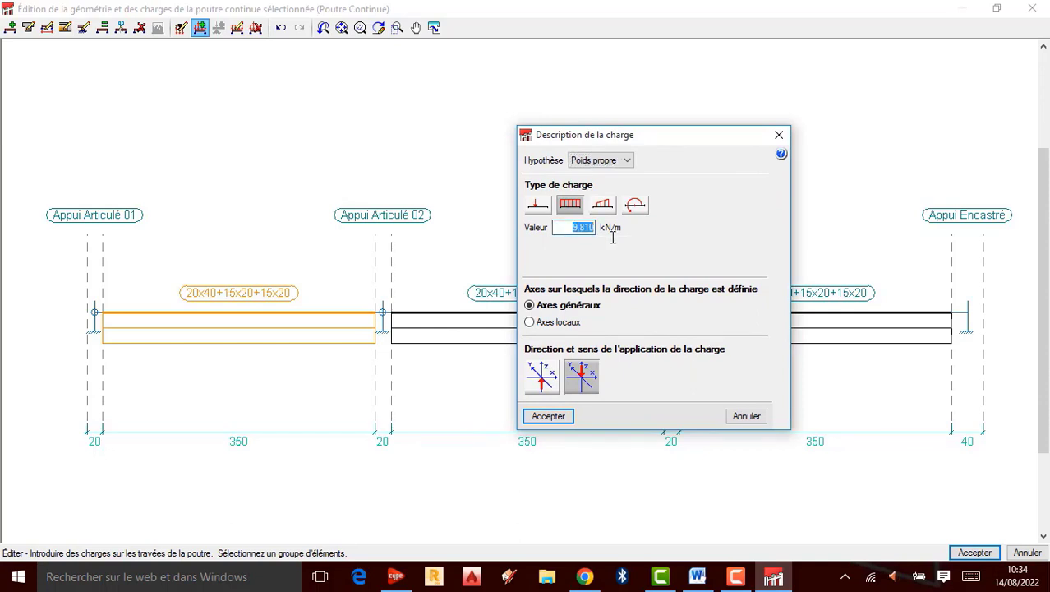
{"action": "type", "text": "2.25"}
{"action": "left_click", "coordinate": [547, 415]}
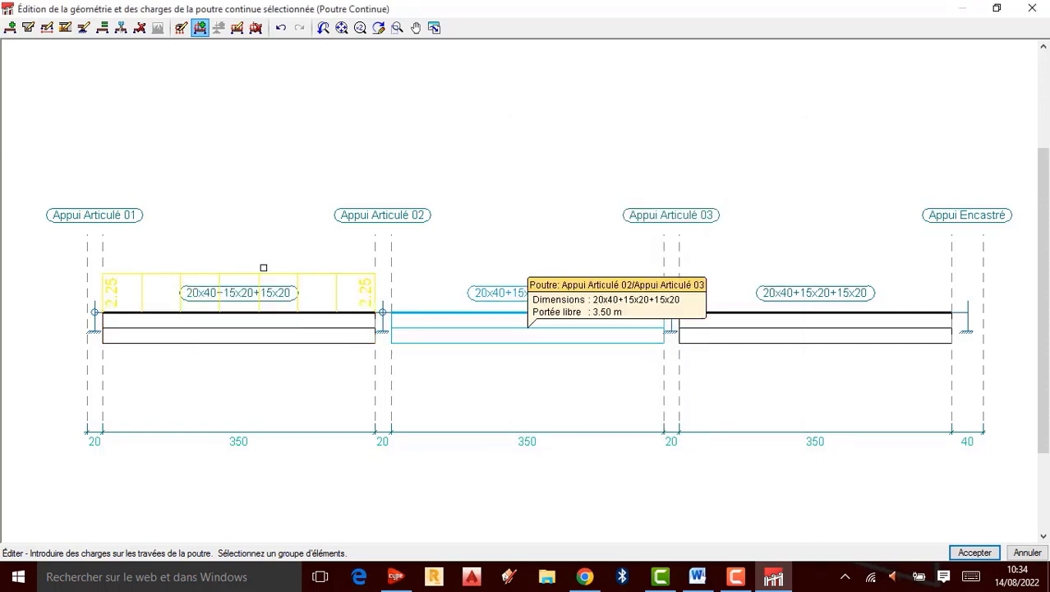
- Apply the same 2.25 kN/m uniform Poids propre load to the middle span
{"action": "left_click", "coordinate": [483, 339]}
{"action": "right_click", "coordinate": [483, 339]}
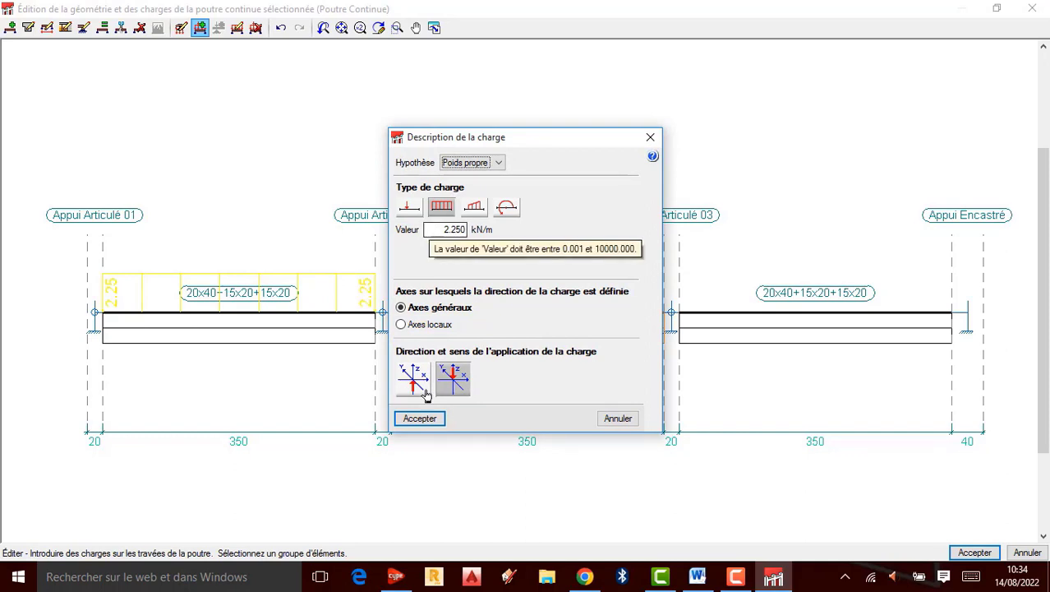
{"action": "left_click", "coordinate": [419, 417]}
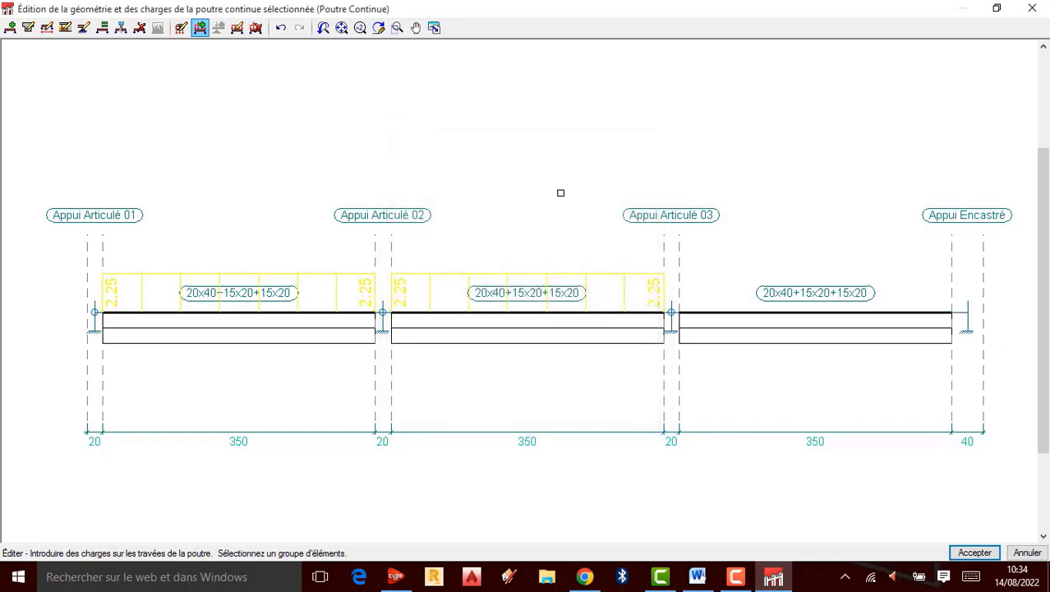
- Apply a downward uniform load of 9.81 kN/m under the Poids propre load case to the third span
{"action": "right_click", "coordinate": [743, 330]}
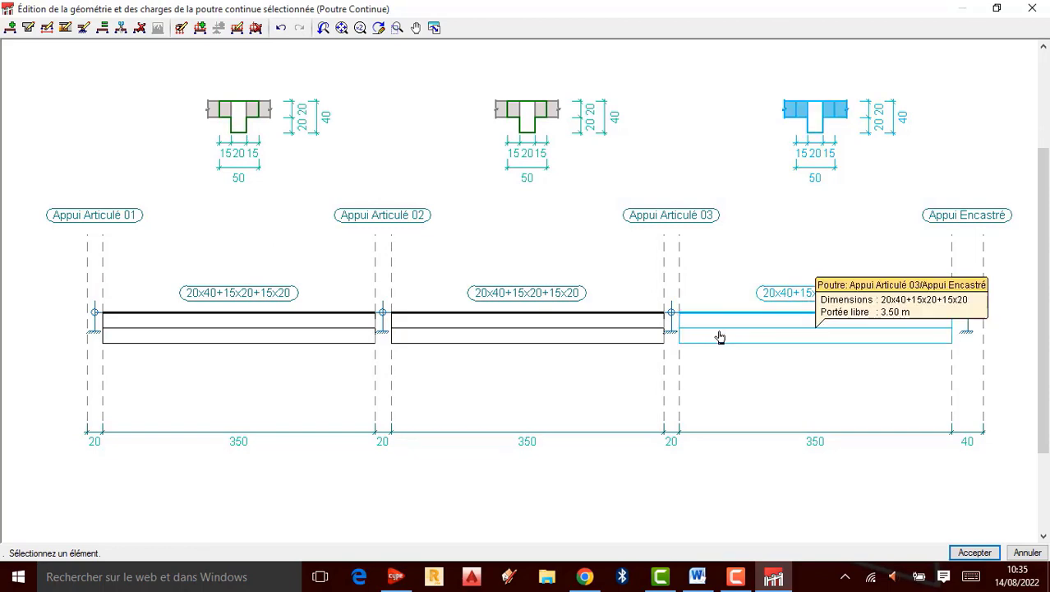
{"action": "left_click", "coordinate": [724, 333]}
{"action": "left_click", "coordinate": [750, 117]}
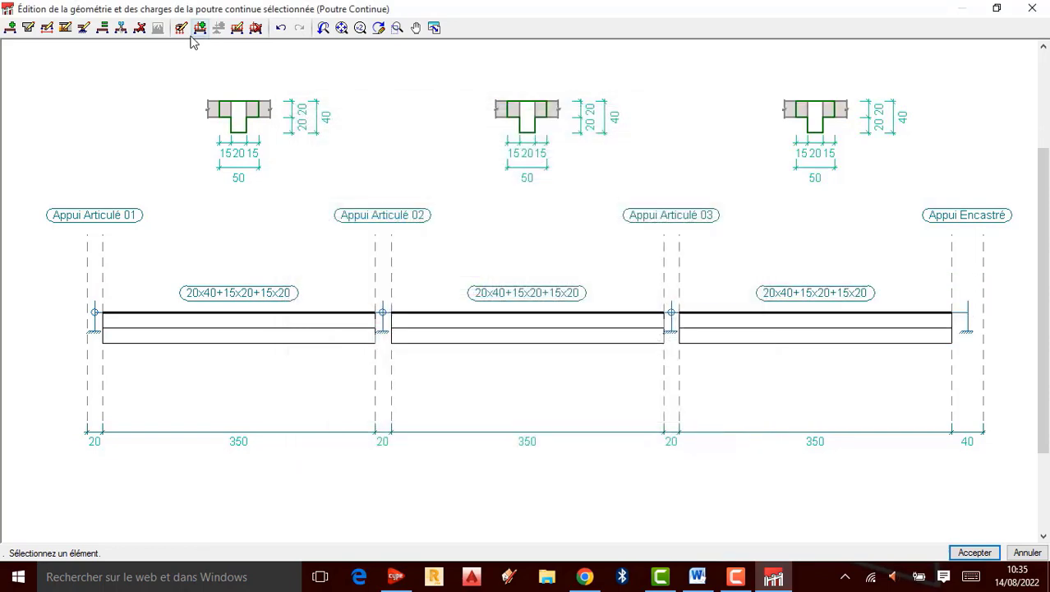
{"action": "left_click", "coordinate": [200, 28]}
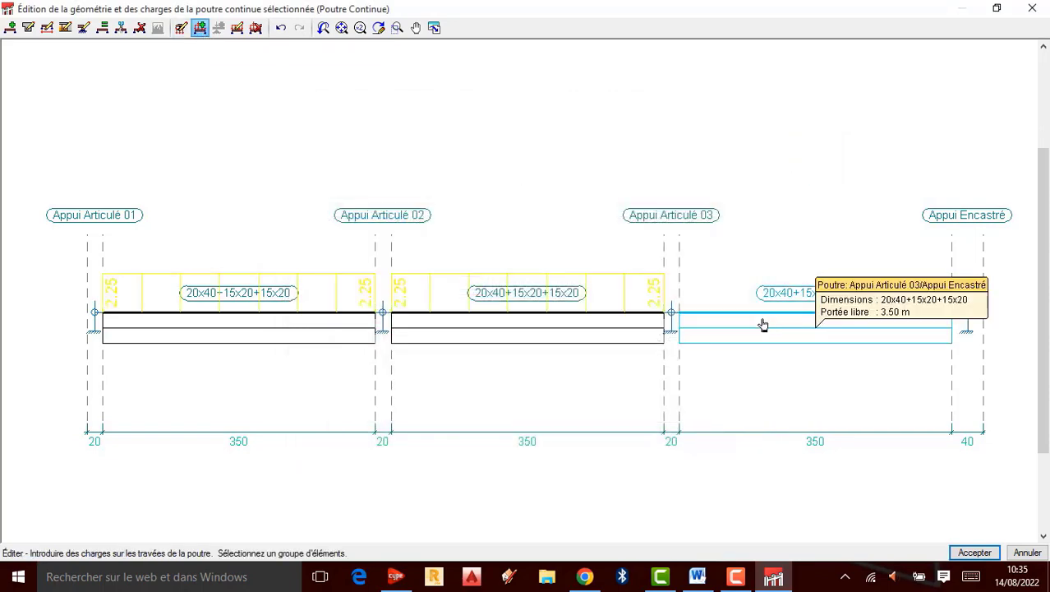
{"action": "left_click", "coordinate": [764, 324]}
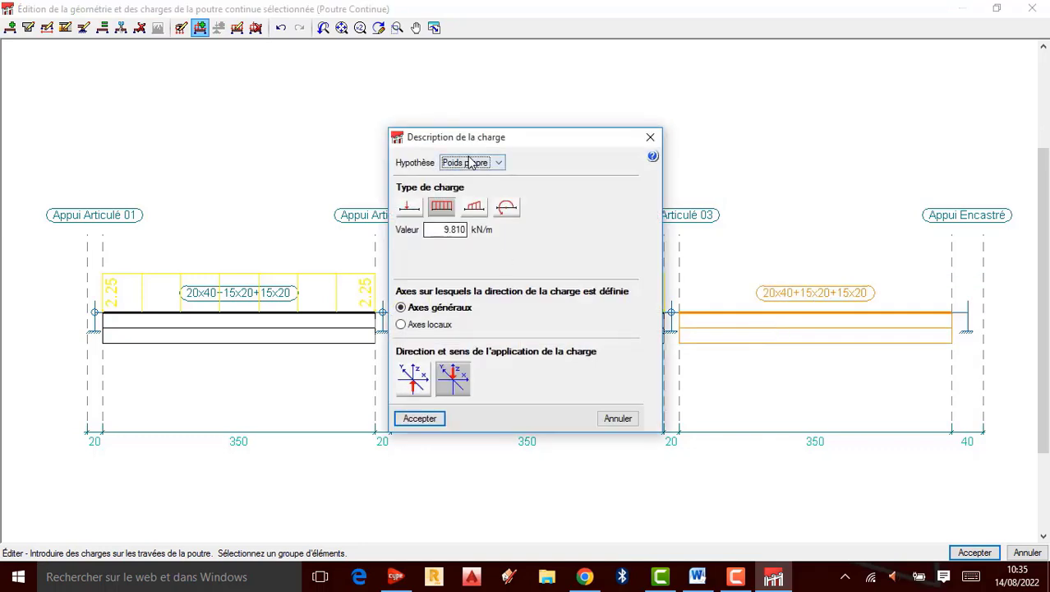
{"action": "left_click", "coordinate": [419, 419]}
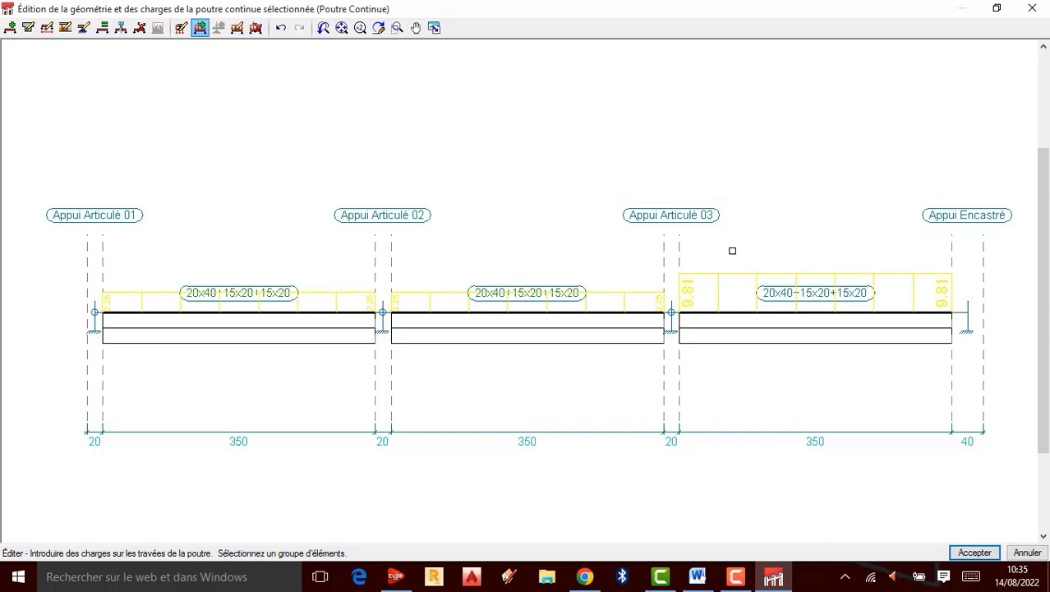
- Add a downward uniform Poids propre load of 2.25 kN/m to the third span and save the beam's geometry and load edits
{"action": "left_click_drag", "start_coordinate": [729, 295], "coordinate": [725, 270]}
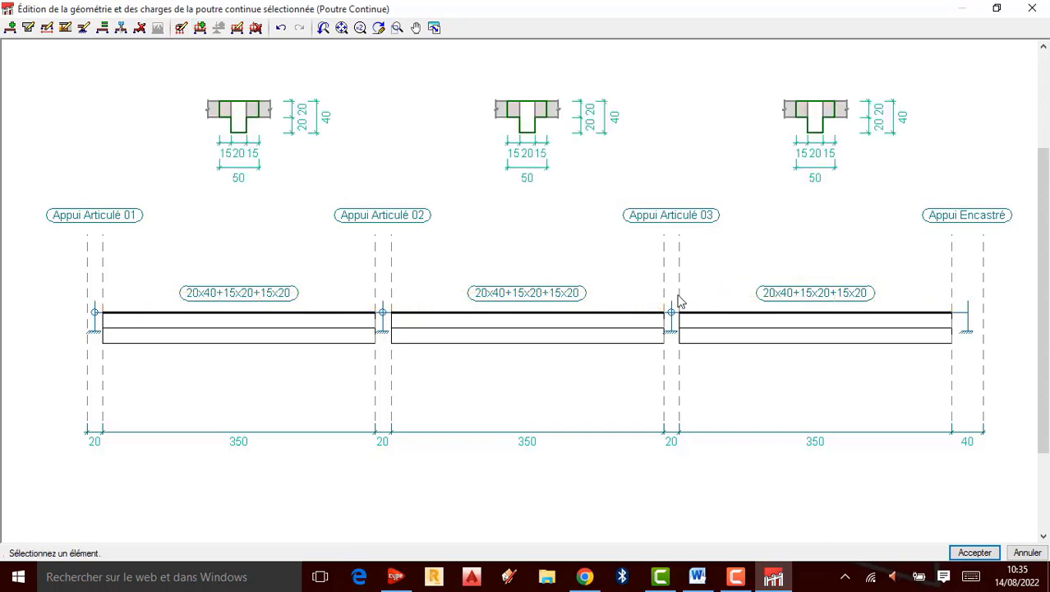
{"action": "left_click", "coordinate": [735, 326]}
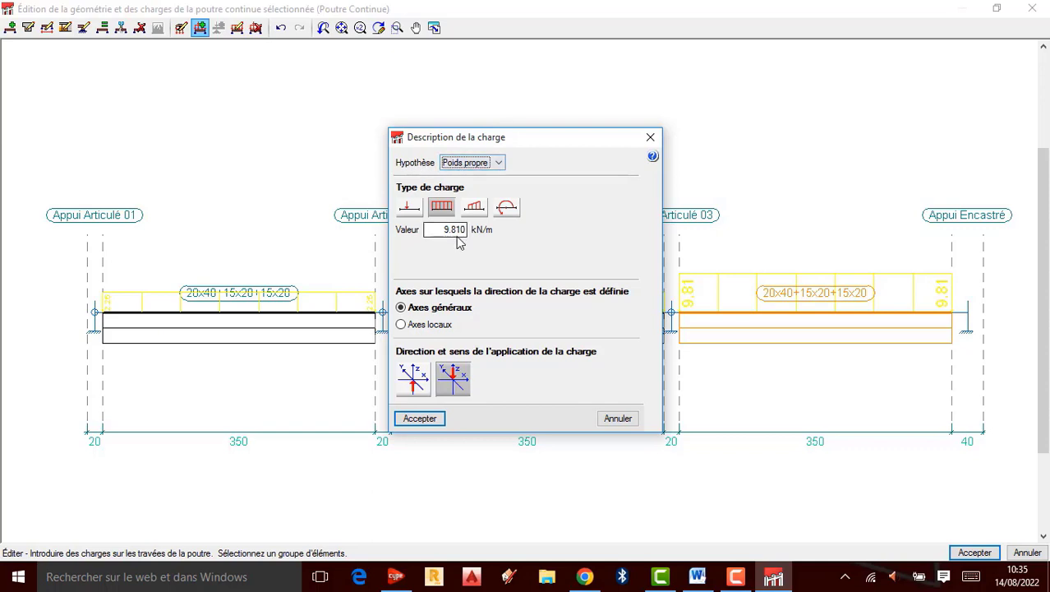
{"action": "left_click_drag", "start_coordinate": [450, 231], "coordinate": [539, 227]}
{"action": "type", "text": "2.25"}
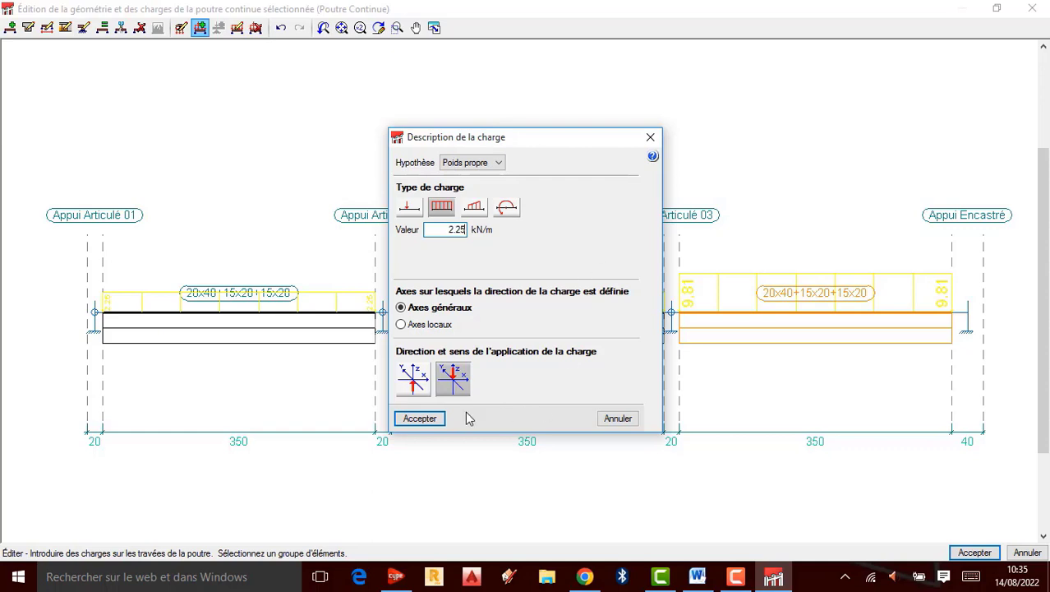
{"action": "left_click", "coordinate": [418, 419]}
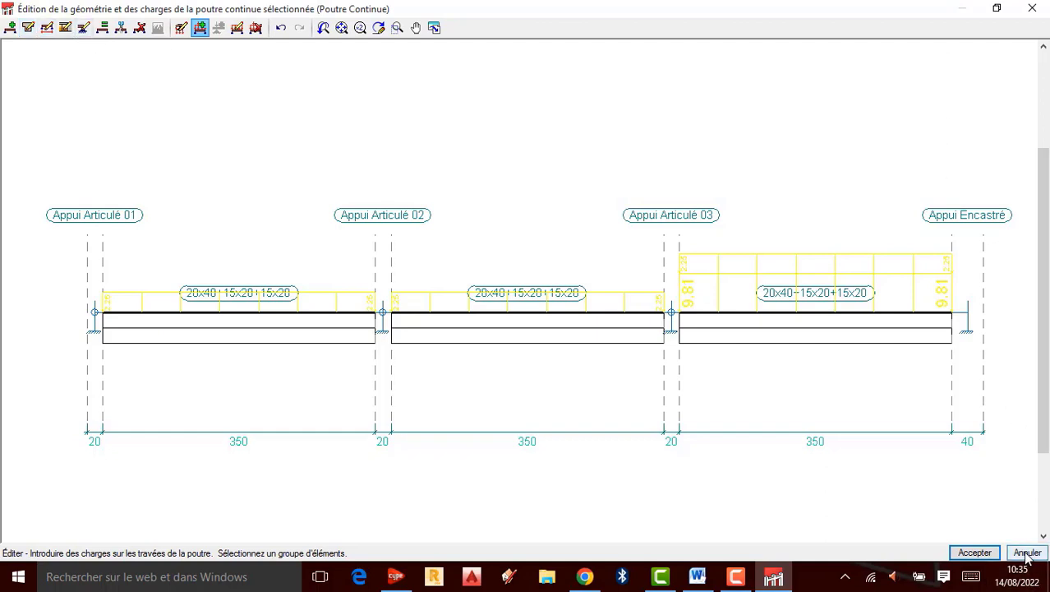
{"action": "left_click", "coordinate": [986, 553]}
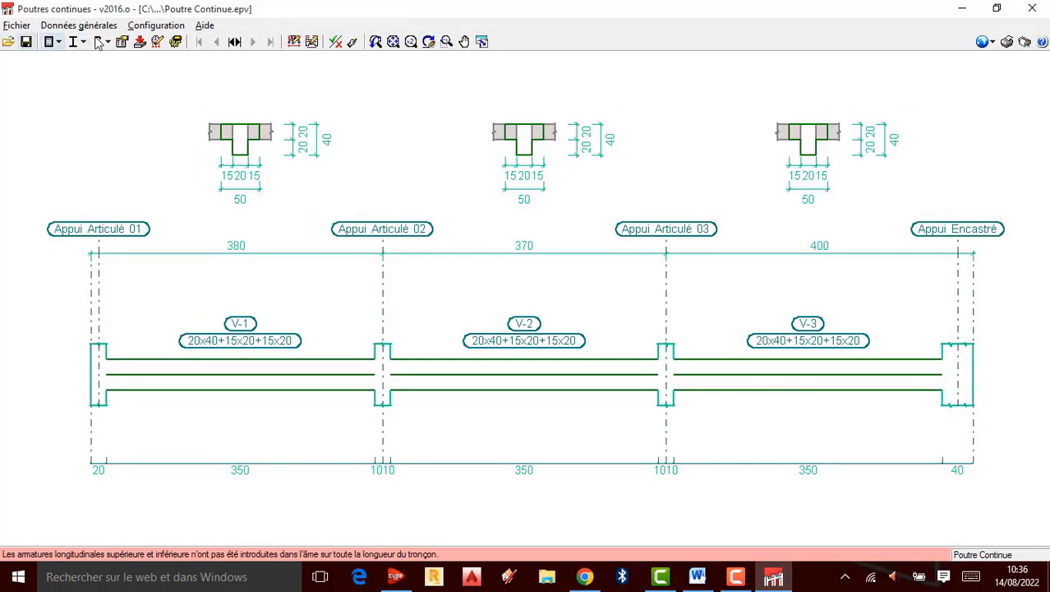
- Review the load hypotheses, the construction process settings and the project's list of continuous beams without changing anything
{"action": "left_click", "coordinate": [95, 26]}
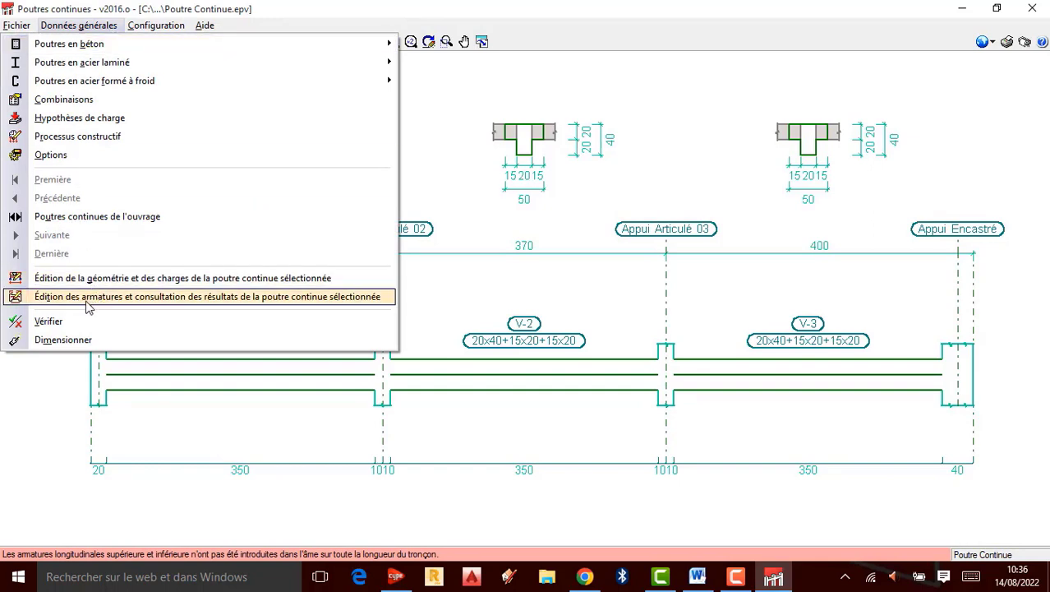
{"action": "left_click", "coordinate": [102, 123]}
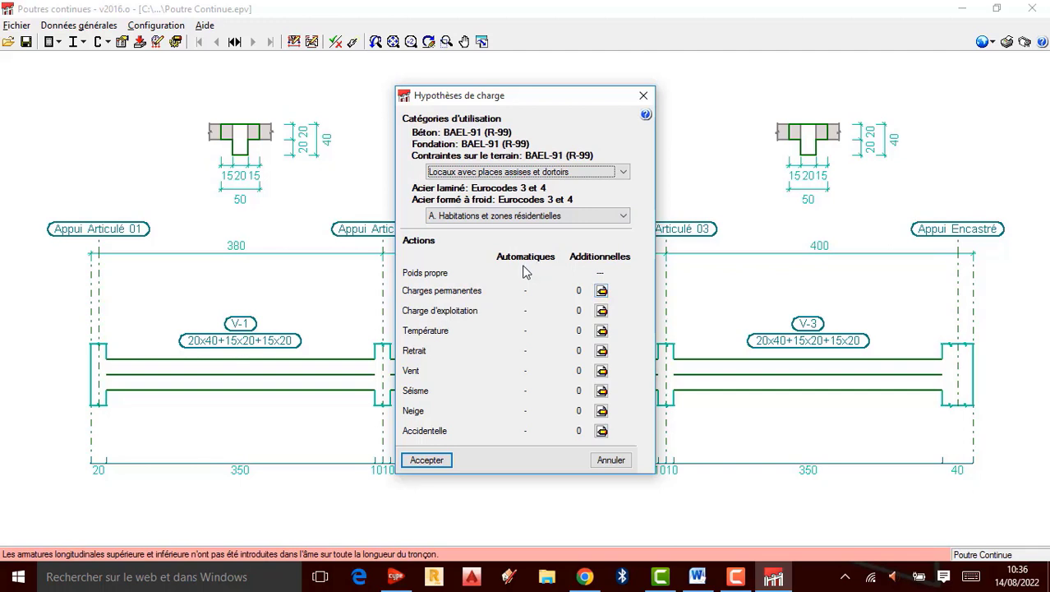
{"action": "left_click", "coordinate": [643, 96]}
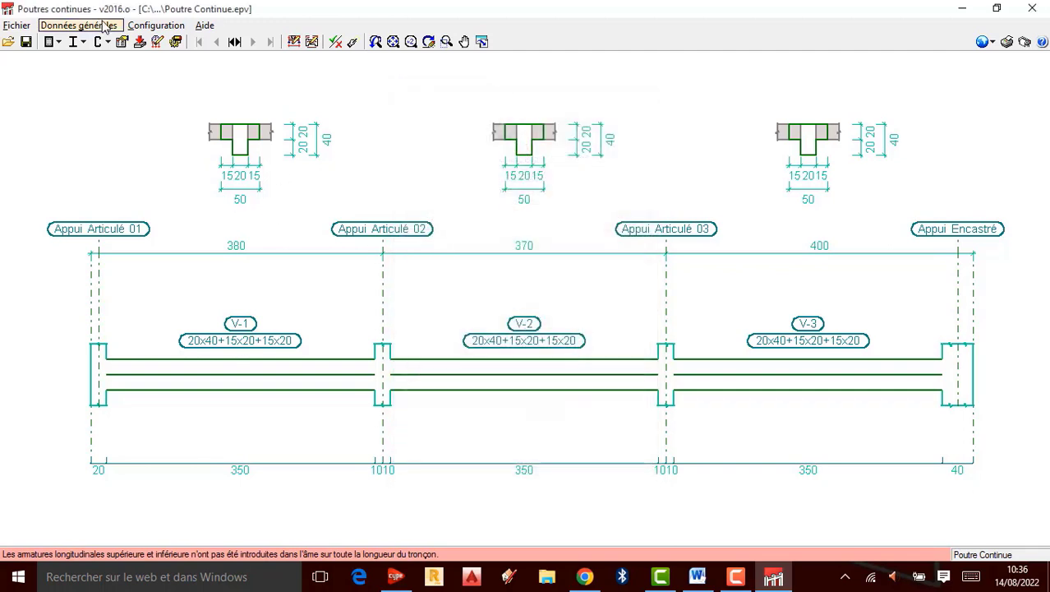
{"action": "left_click", "coordinate": [157, 42]}
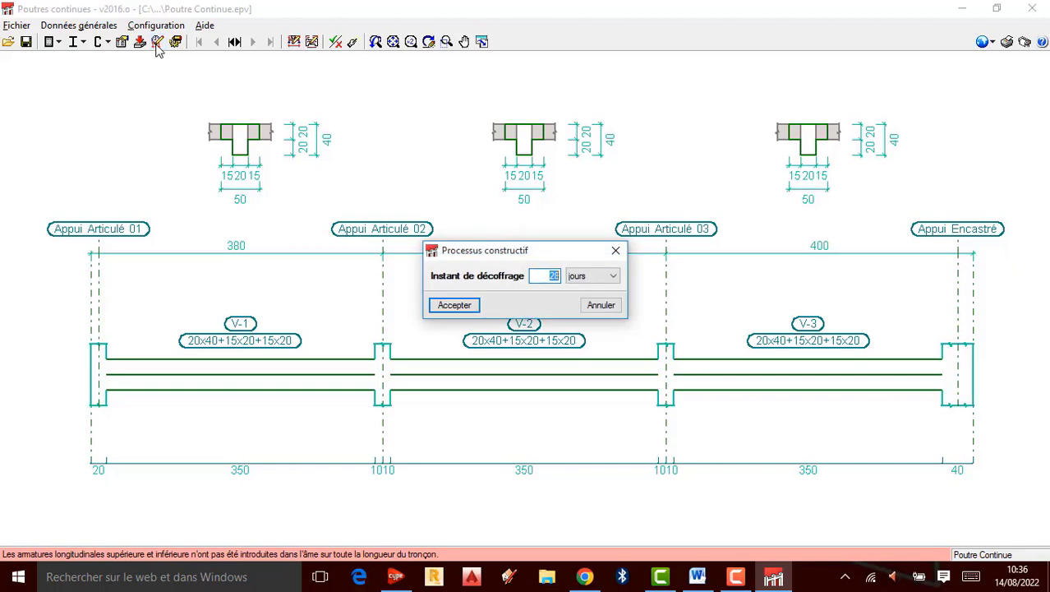
{"action": "left_click", "coordinate": [612, 249]}
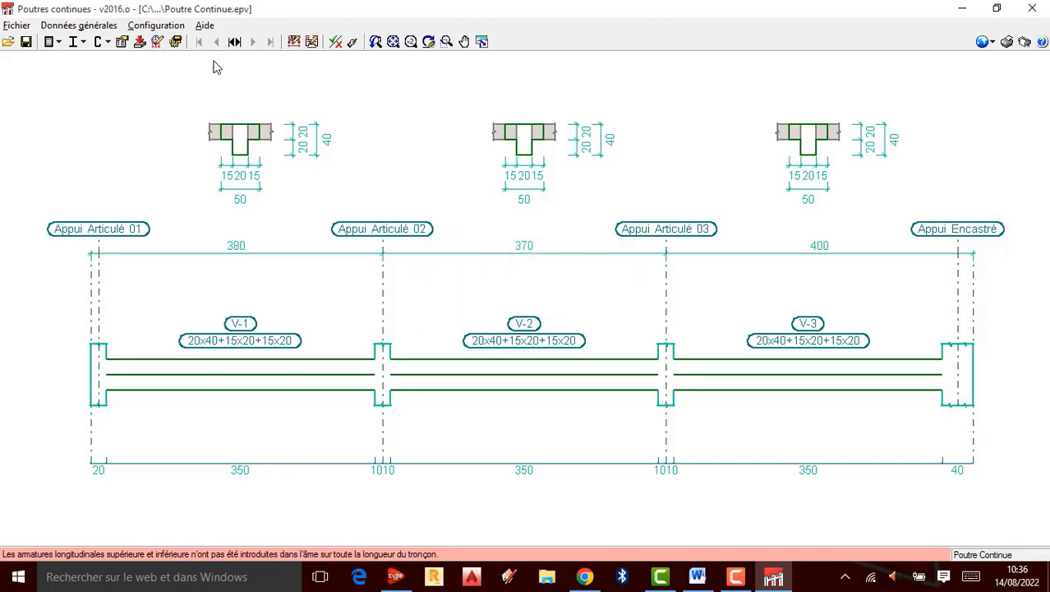
{"action": "left_click", "coordinate": [235, 42]}
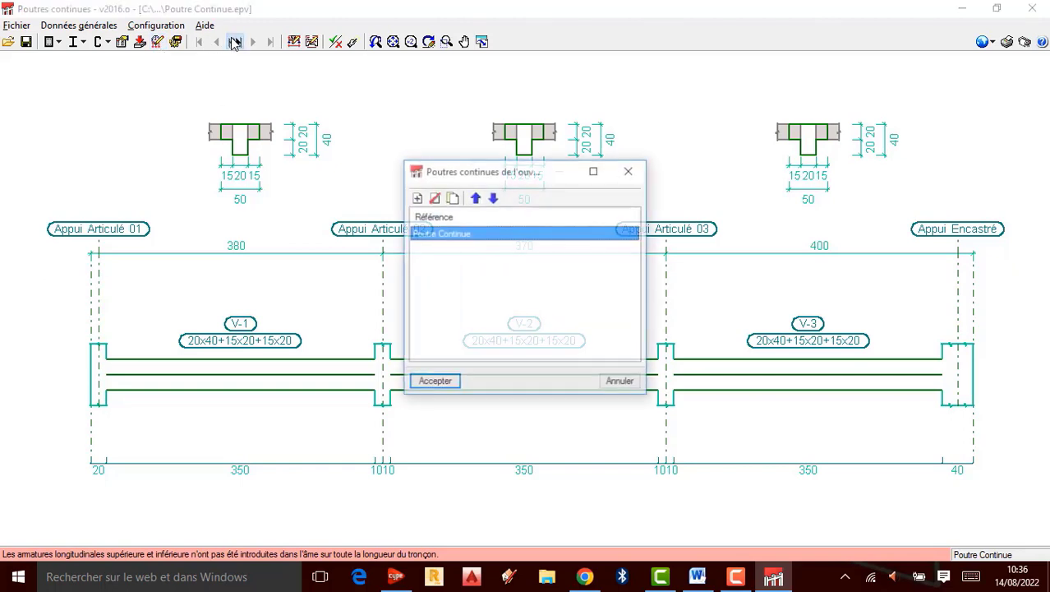
{"action": "left_click", "coordinate": [629, 171]}
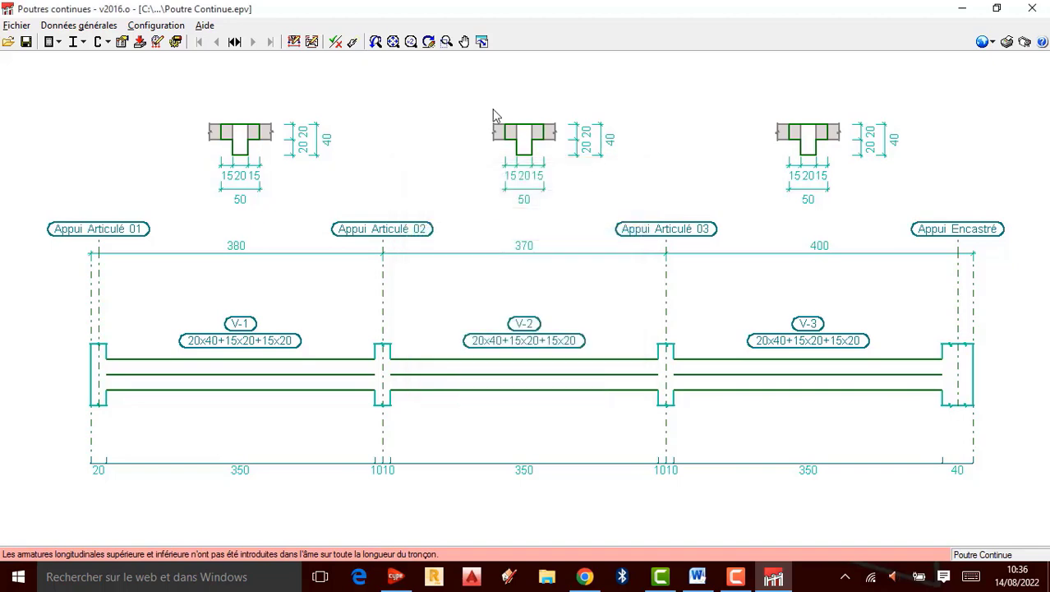
- Reopen the beam's geometry and load editing and inspect the description of the third span's 9.81 kN/m load, discarding any changes
{"action": "left_click", "coordinate": [294, 41]}
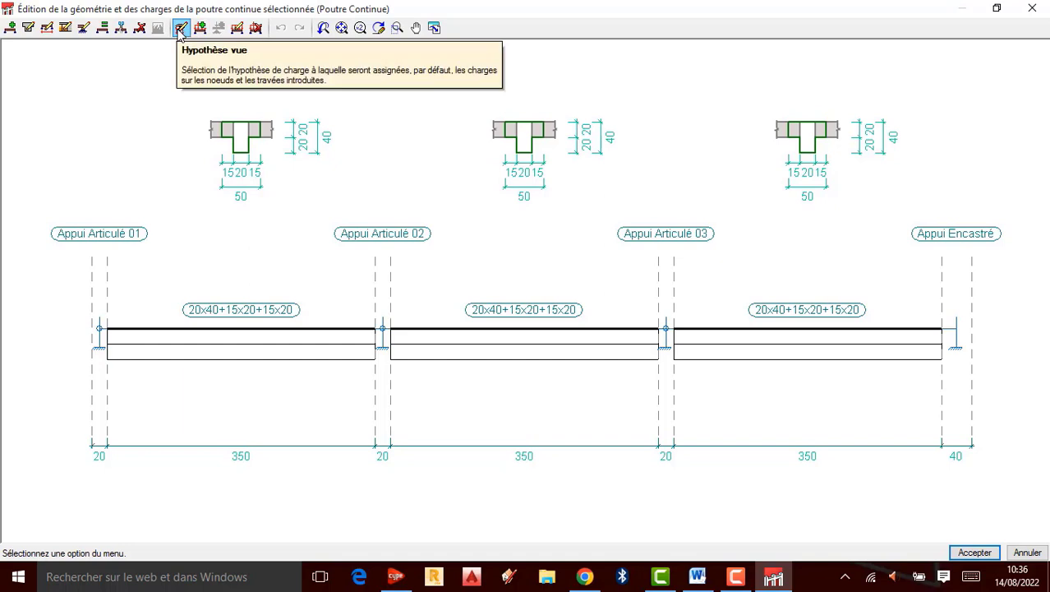
{"action": "left_click", "coordinate": [237, 29]}
{"action": "left_click", "coordinate": [200, 28]}
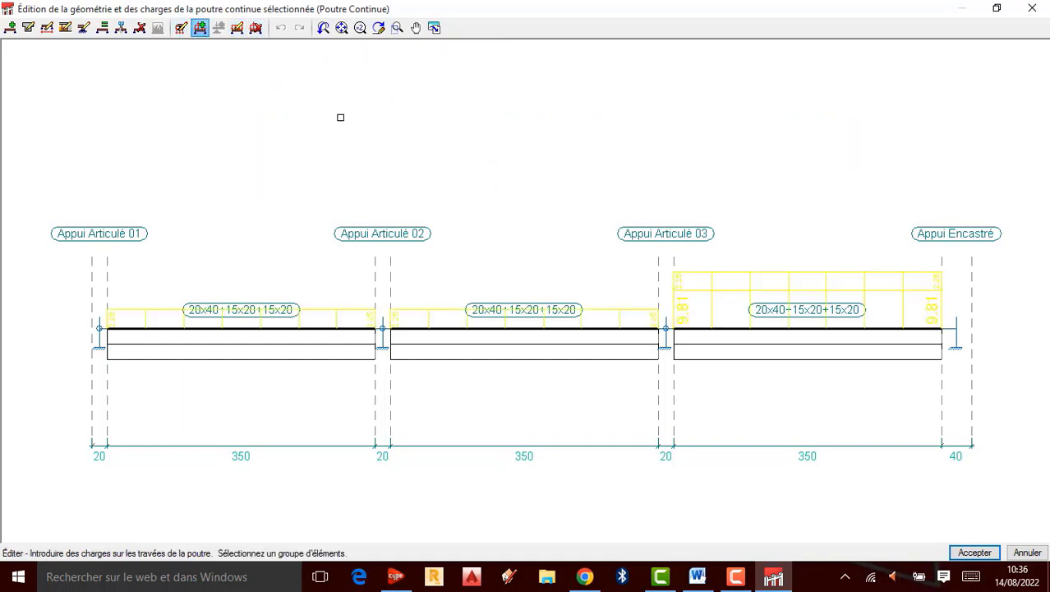
{"action": "left_click", "coordinate": [239, 29]}
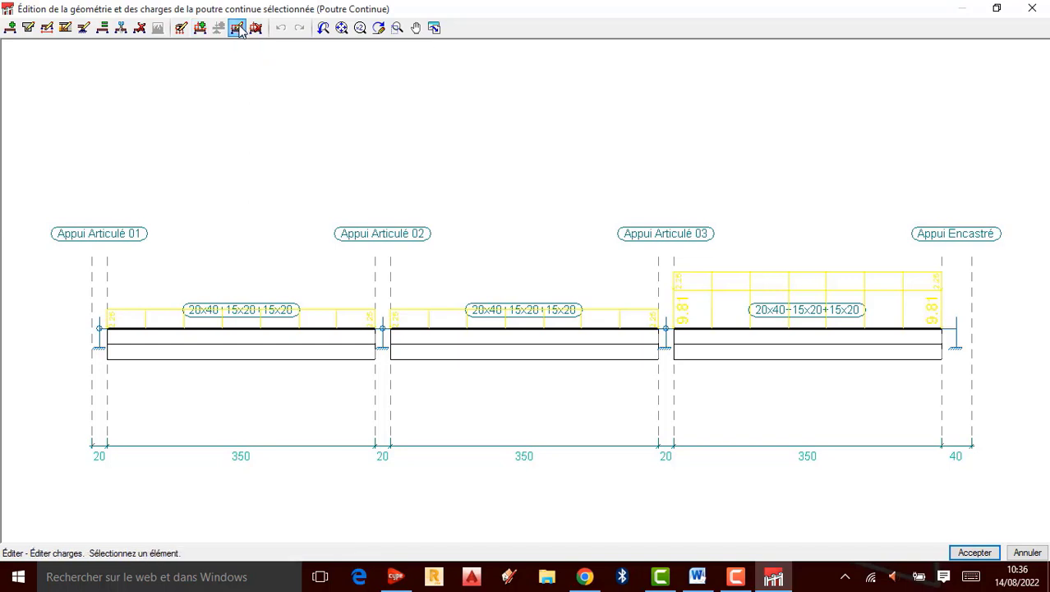
{"action": "left_click", "coordinate": [803, 328]}
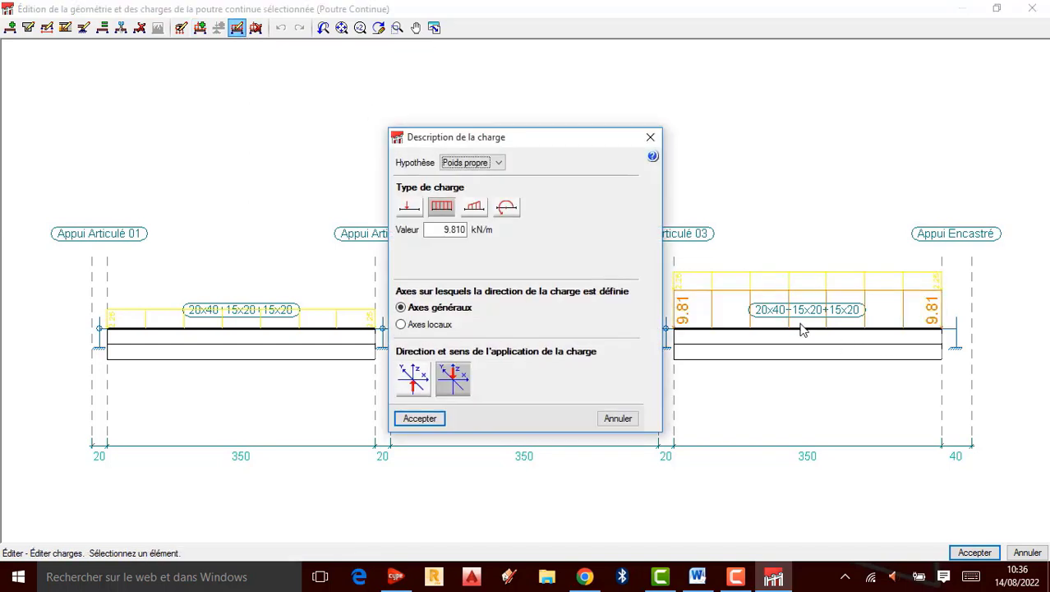
{"action": "left_click", "coordinate": [784, 279]}
{"action": "left_click", "coordinate": [650, 138]}
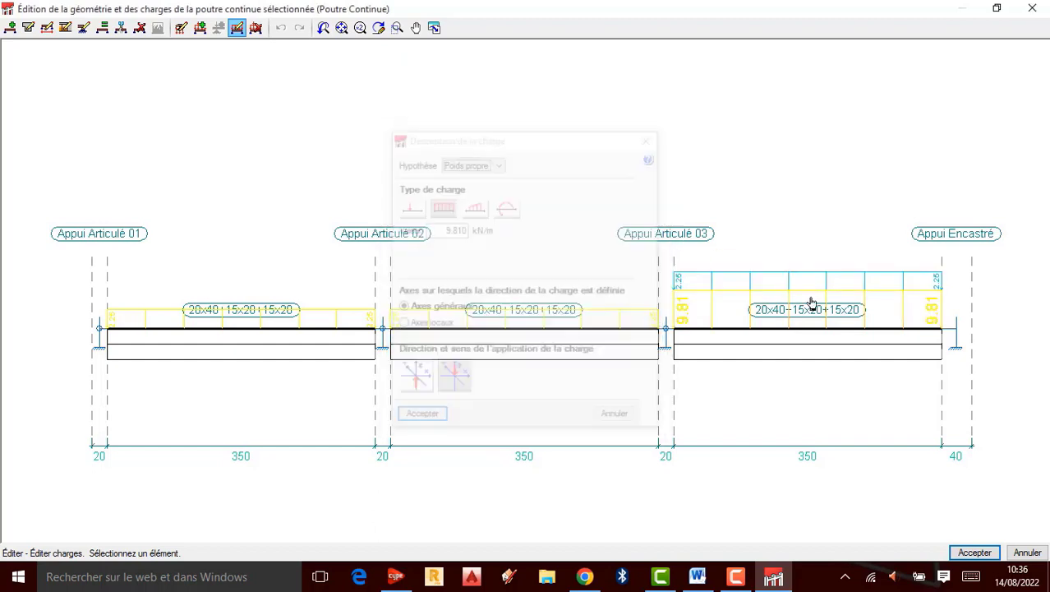
{"action": "left_click", "coordinate": [730, 291]}
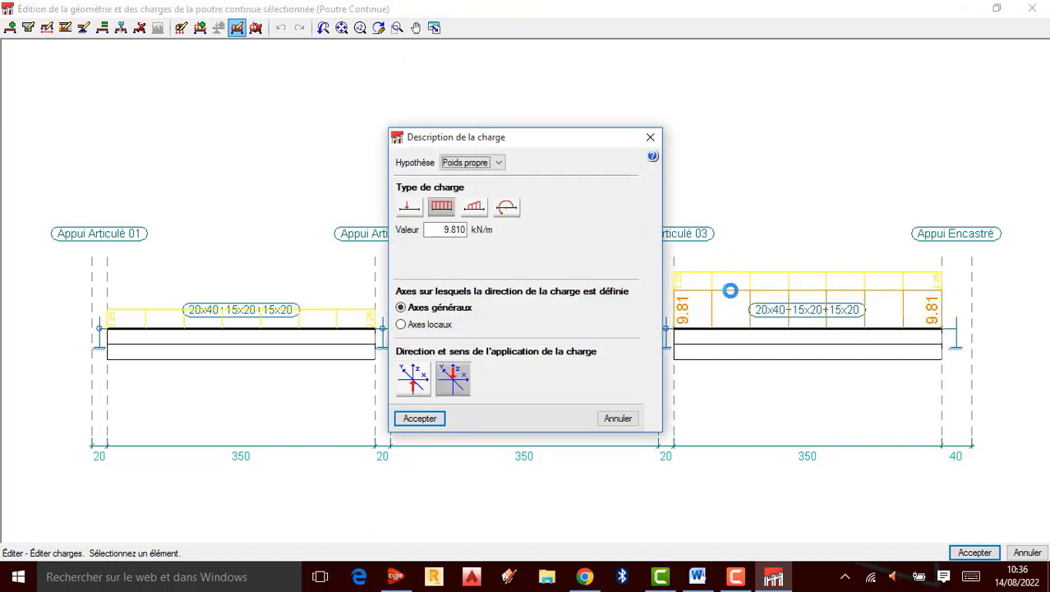
{"action": "left_click", "coordinate": [730, 290]}
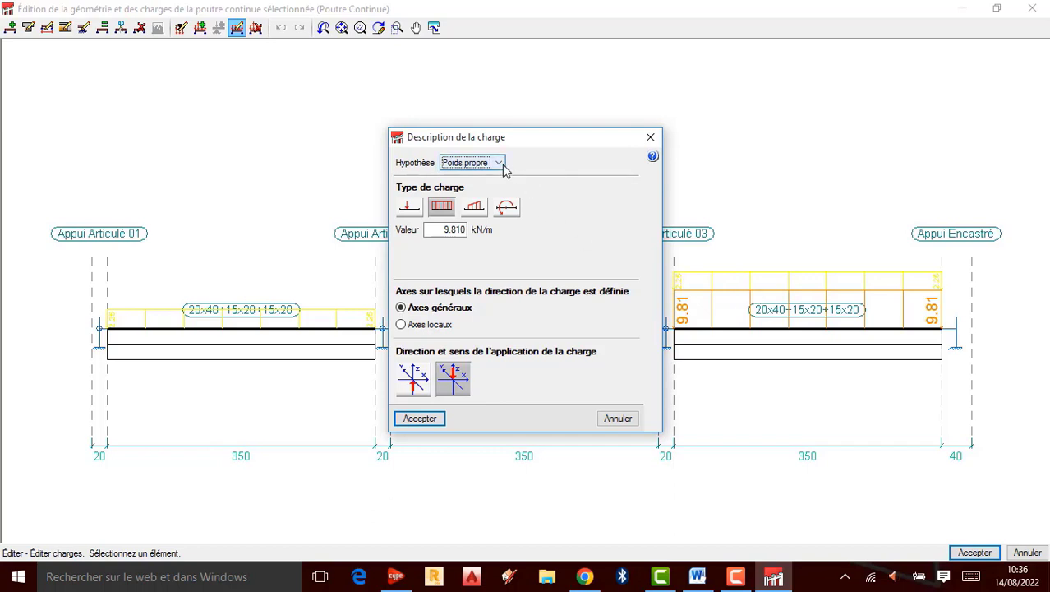
{"action": "left_click", "coordinate": [656, 137]}
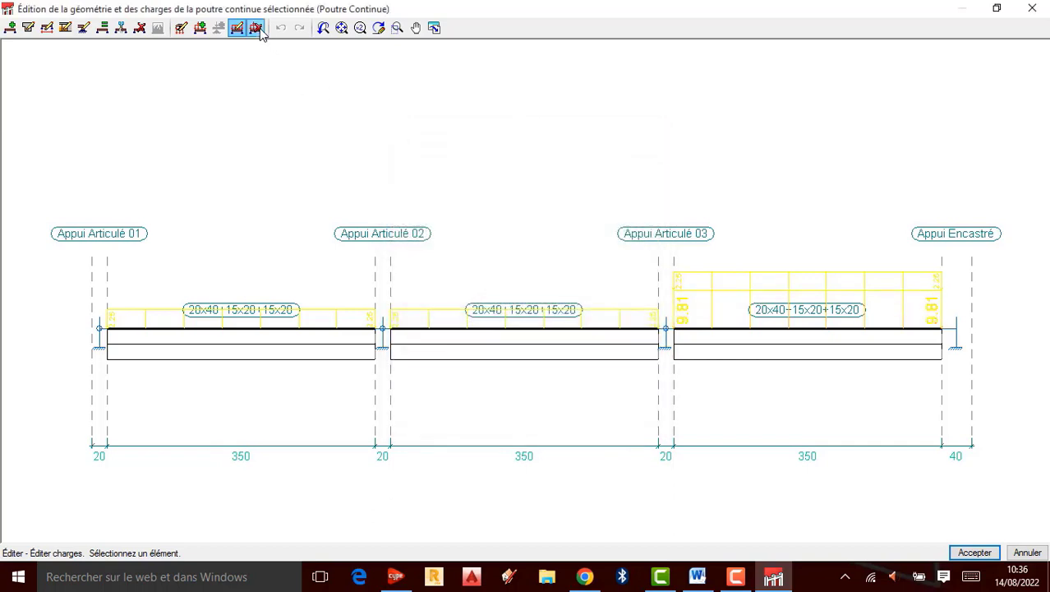
- Delete the 9.81 kN/m load from the third span and save the beam's load edits
{"action": "left_click", "coordinate": [256, 27]}
{"action": "left_click", "coordinate": [750, 319]}
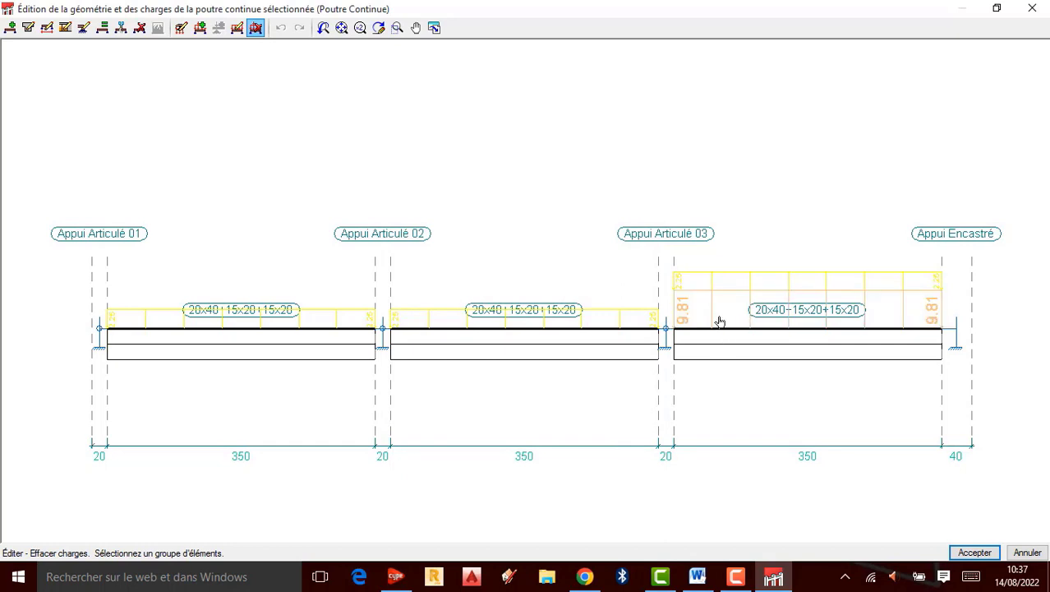
{"action": "right_click", "coordinate": [719, 321]}
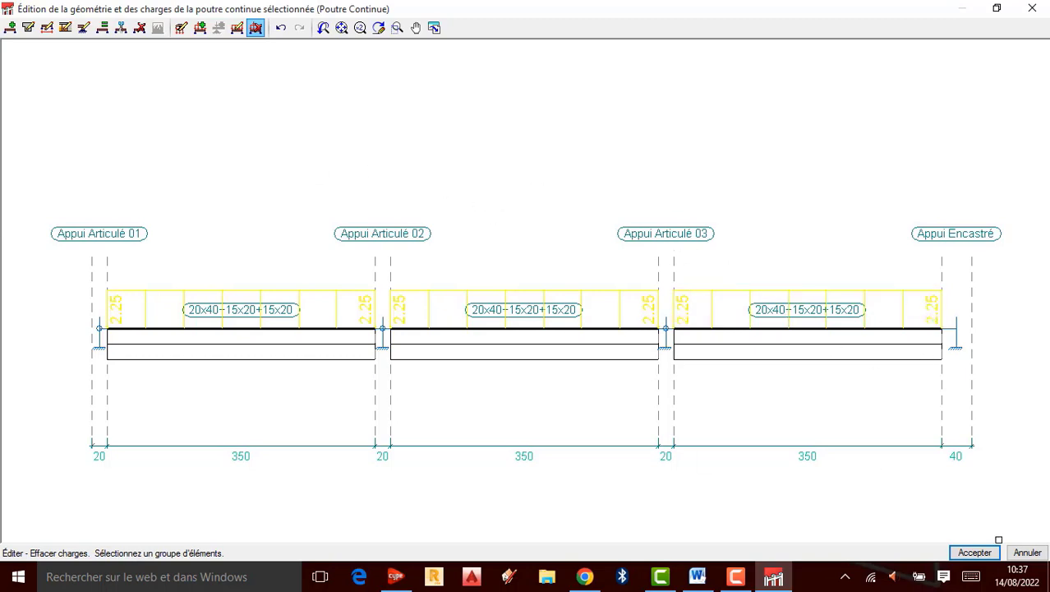
{"action": "left_click", "coordinate": [982, 552]}
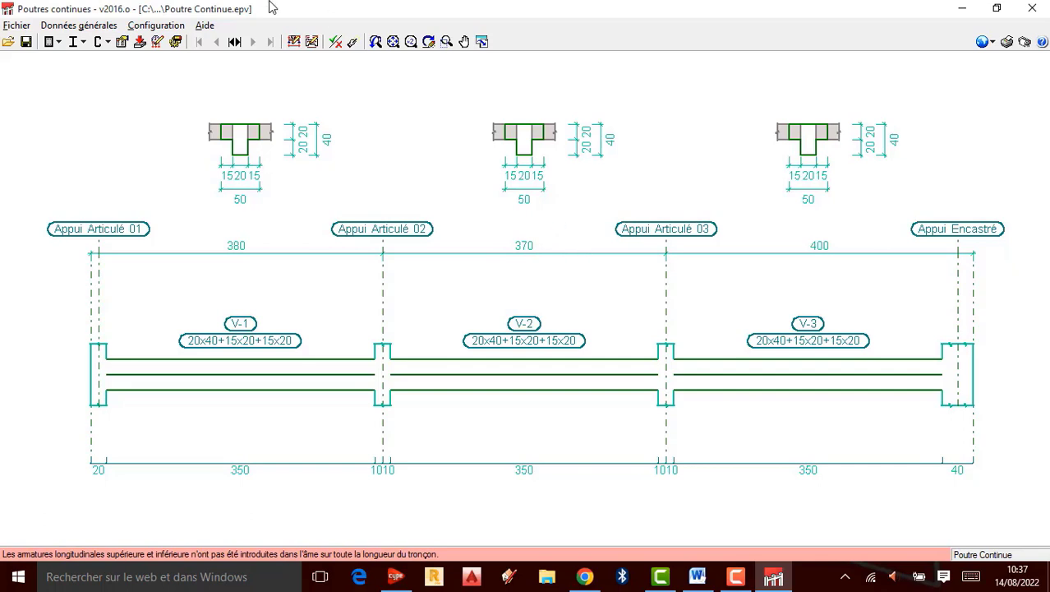
- Add an additional permanent load hypothesis (Charges permanentes) with the reference G(Revetement), without different load arrangements
{"action": "left_click", "coordinate": [86, 26]}
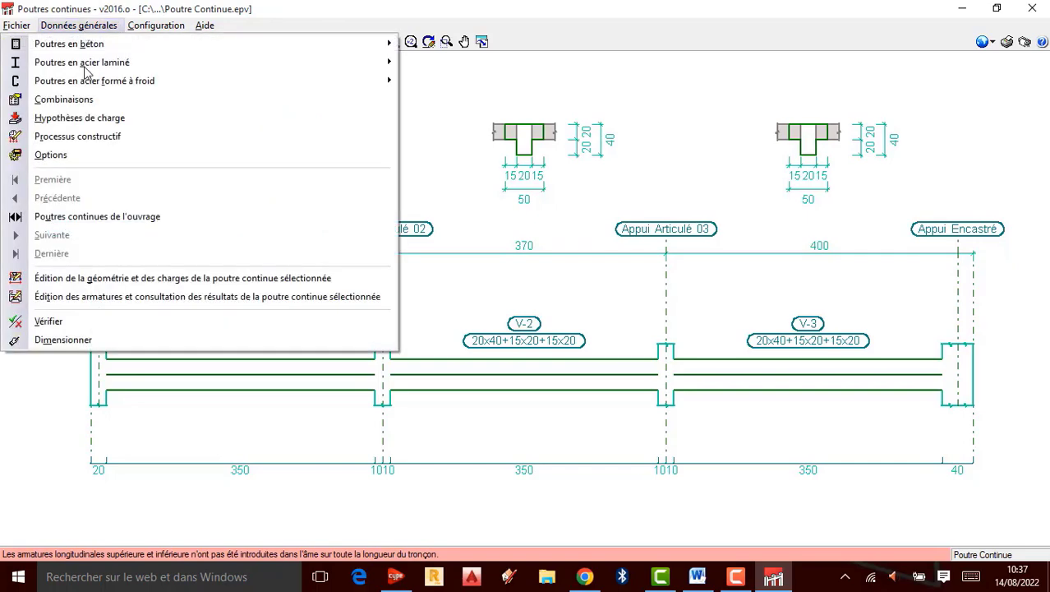
{"action": "left_click", "coordinate": [72, 123]}
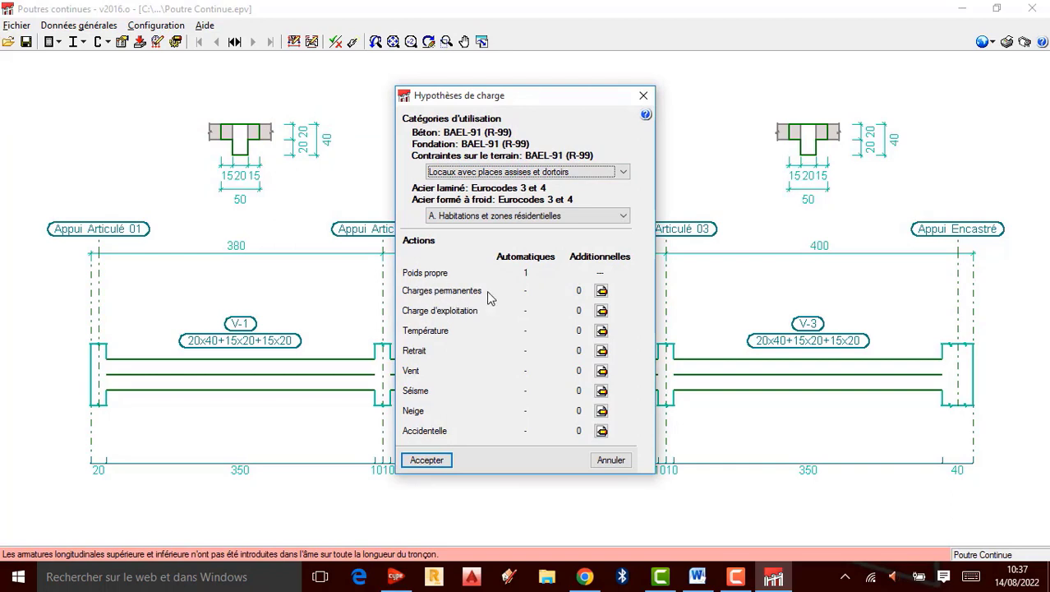
{"action": "left_click", "coordinate": [602, 291]}
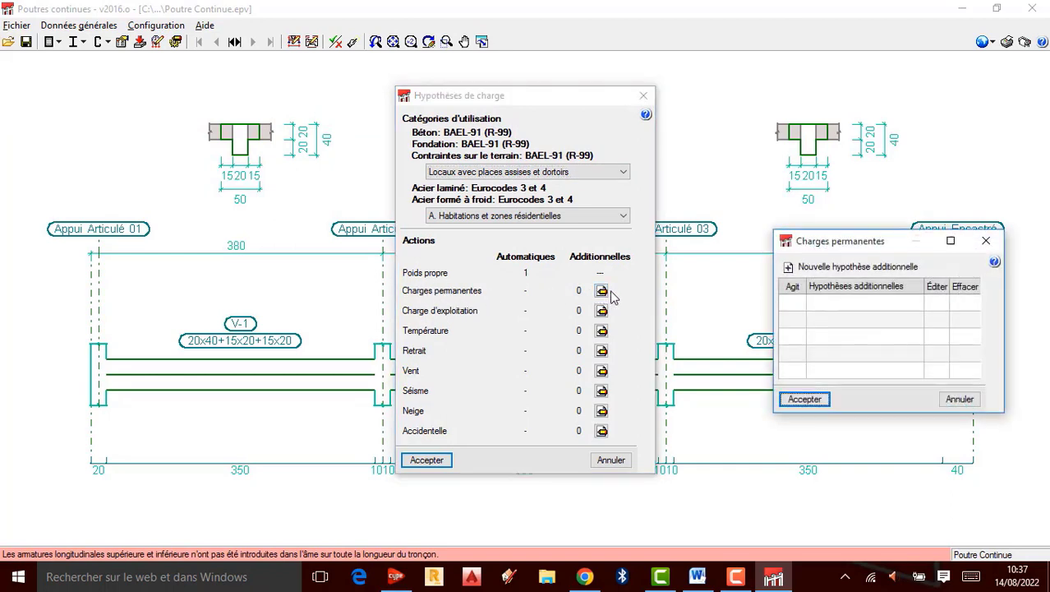
{"action": "left_click", "coordinate": [791, 268]}
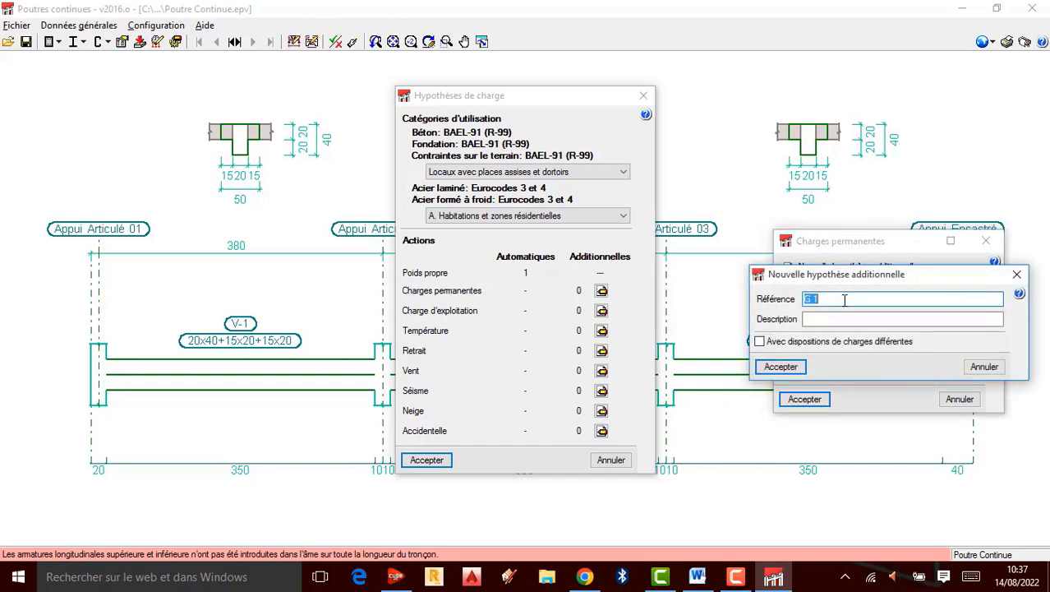
{"action": "key", "text": "BackSpace"}
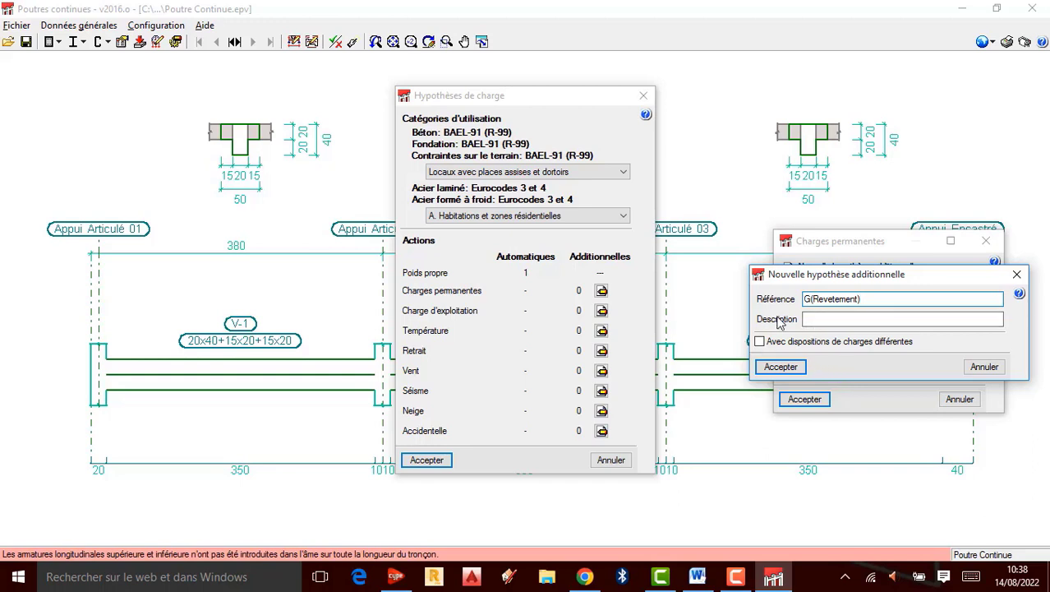
{"action": "left_click", "coordinate": [777, 368]}
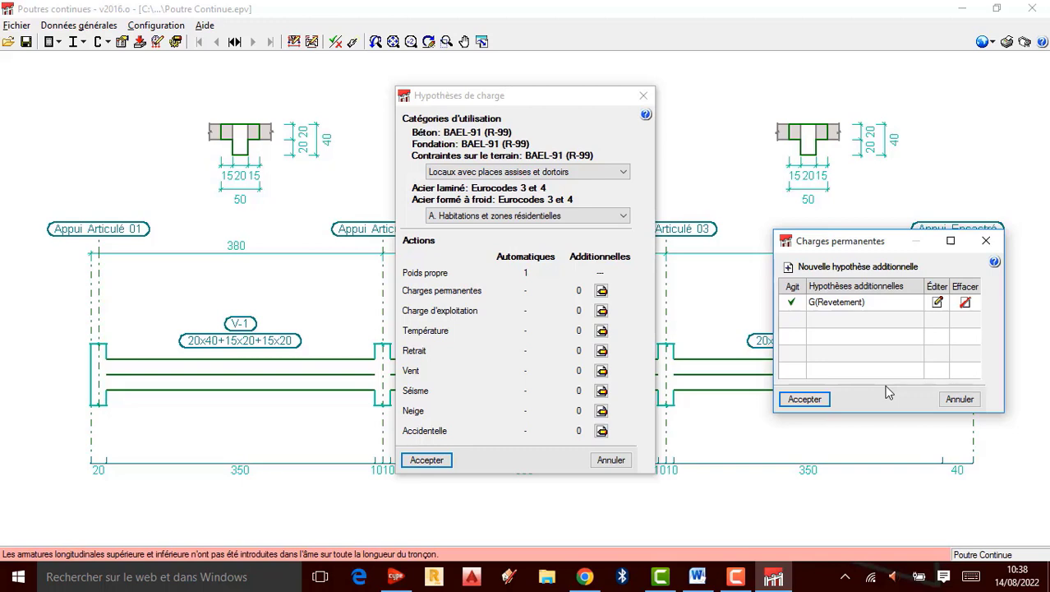
{"action": "left_click", "coordinate": [807, 401]}
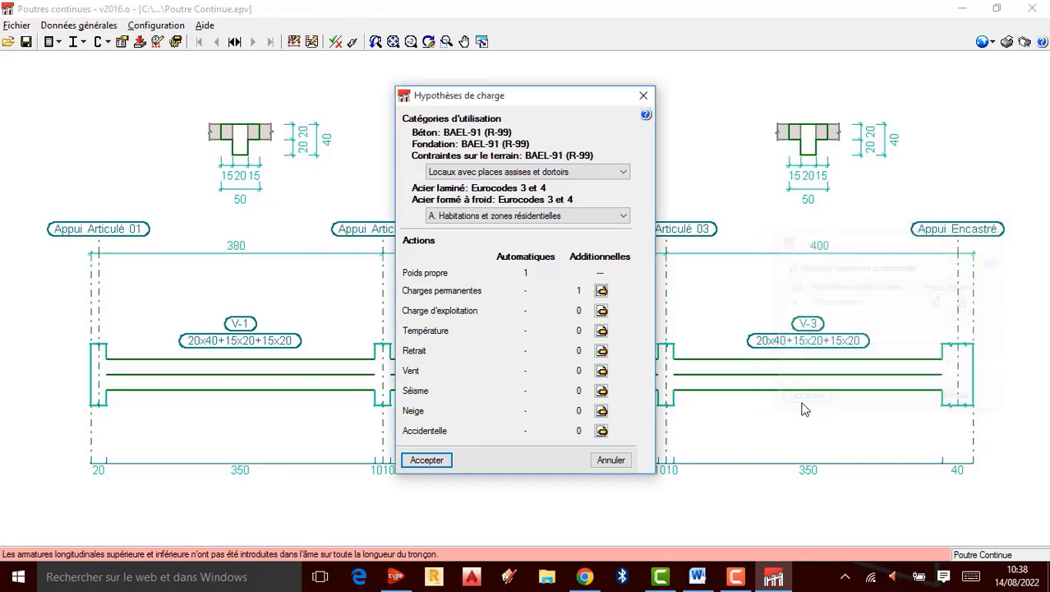
- Add an additional live load hypothesis (Charge d'exploitation) with the reference Q1(Charge d'exploitation) and save the load hypotheses
{"action": "left_click", "coordinate": [601, 311]}
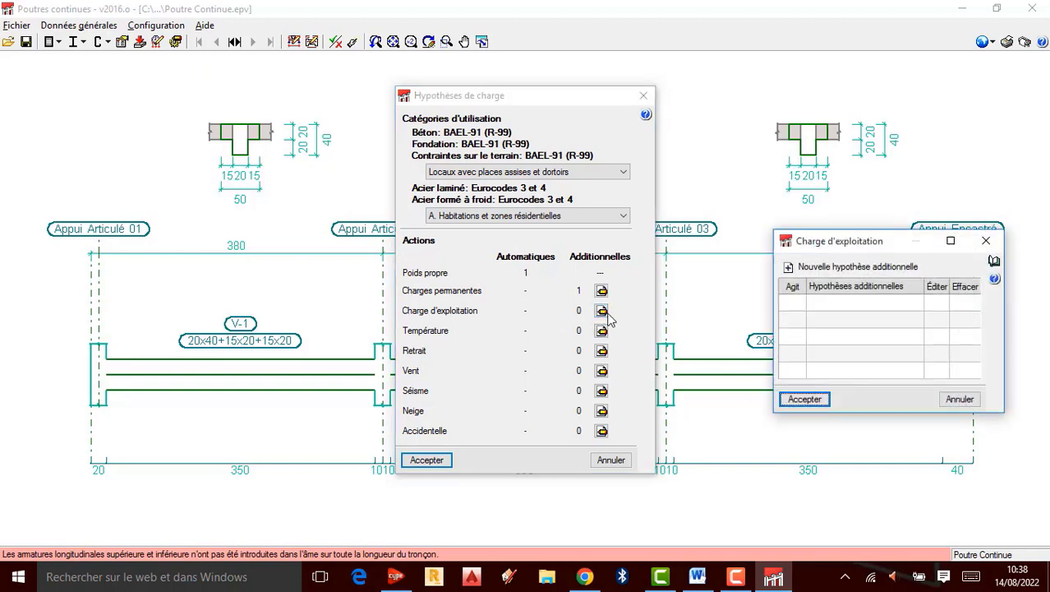
{"action": "left_click", "coordinate": [817, 266]}
{"action": "left_click", "coordinate": [831, 299]}
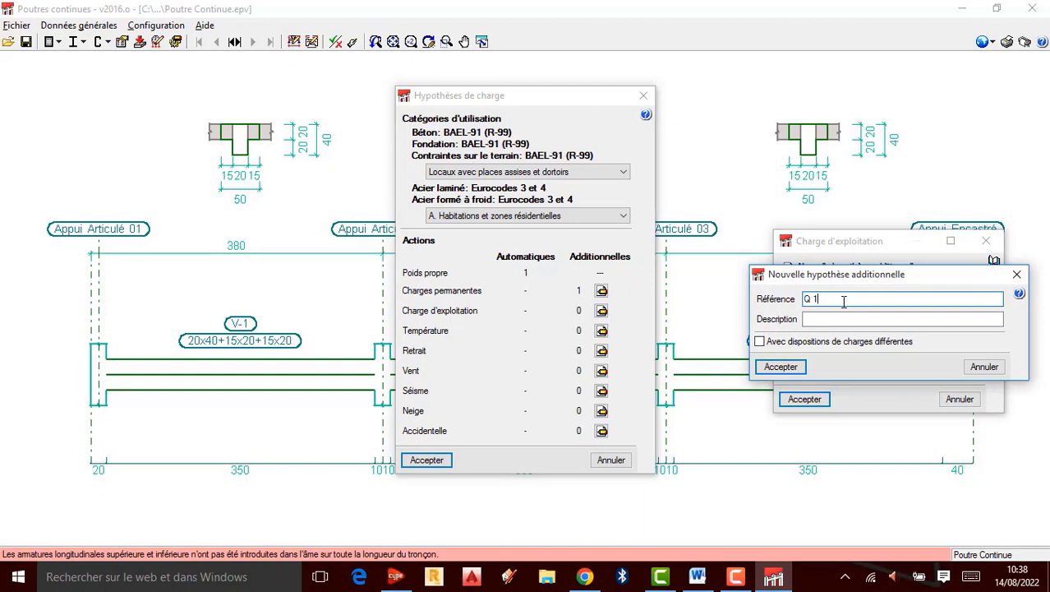
{"action": "key", "text": "BackSpace"}
{"action": "key", "text": "BackSpace"}
{"action": "type", "text": "1"}
{"action": "type", "text": "(c"}
{"action": "key", "text": "BackSpace"}
{"action": "type", "text": "Charge d'exploi"}
{"action": "type", "text": "tation"}
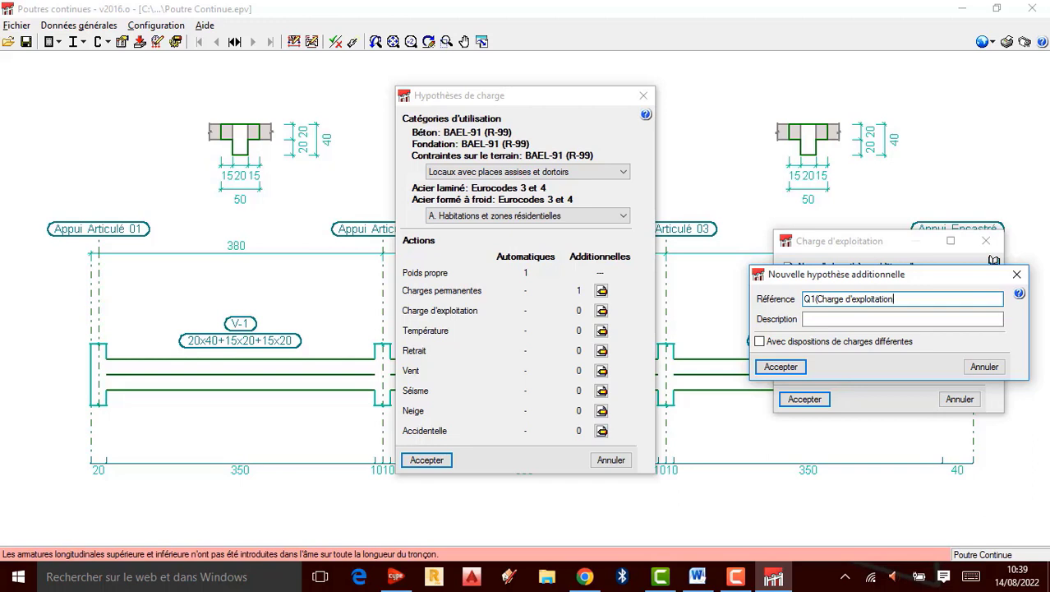
{"action": "type", "text": ")"}
{"action": "left_click", "coordinate": [780, 366]}
{"action": "left_click", "coordinate": [803, 399]}
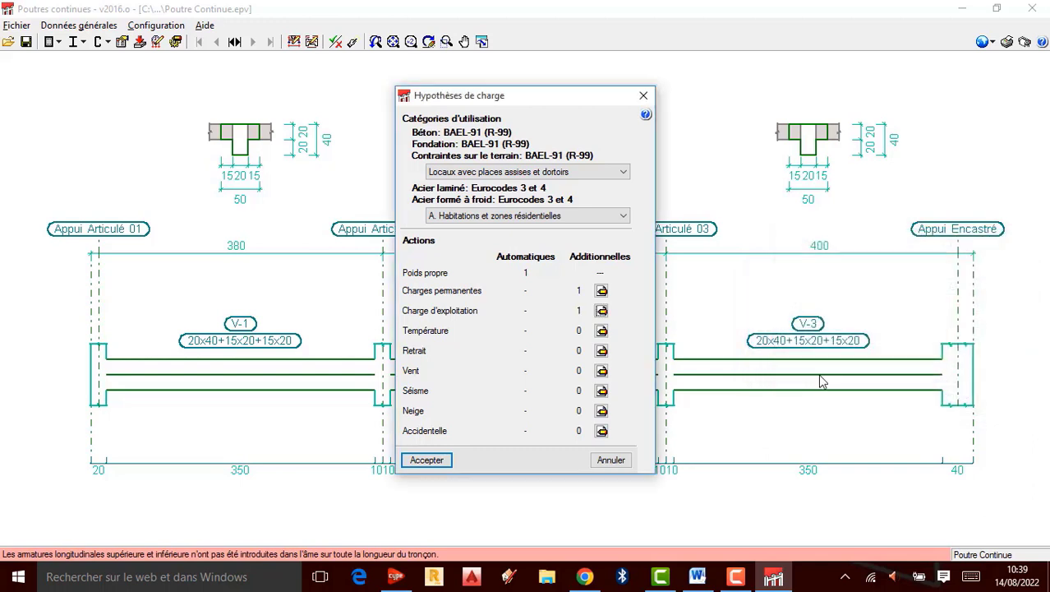
{"action": "left_click", "coordinate": [440, 461]}
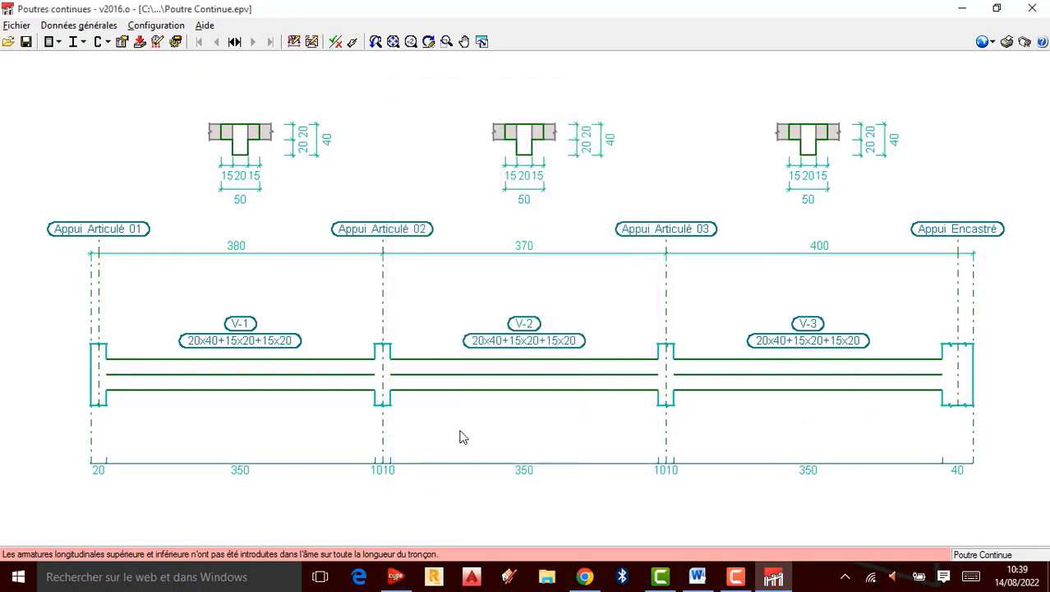
- Reopen the beam's geometry and load editing and add a uniform 1.35 kN/m load under G(Revetement) to the first span
{"action": "left_click", "coordinate": [294, 43]}
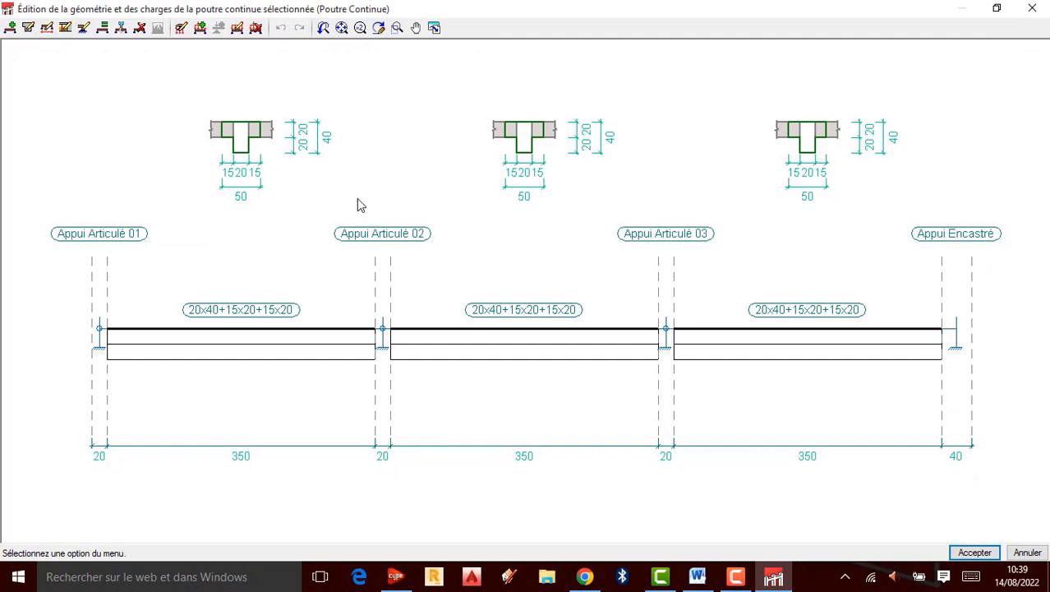
{"action": "left_click", "coordinate": [200, 28]}
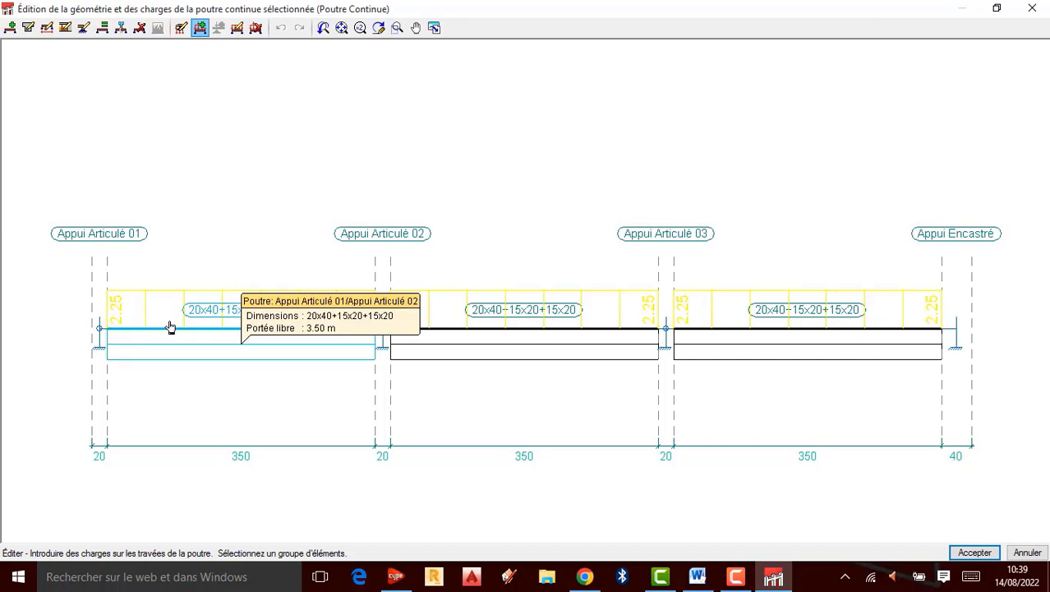
{"action": "left_click", "coordinate": [166, 348]}
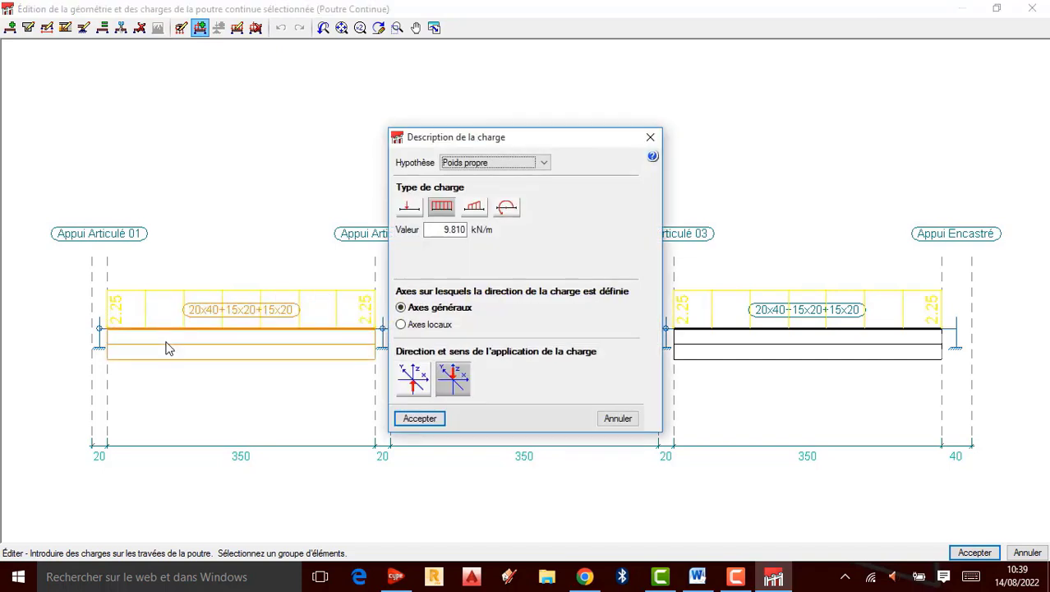
{"action": "left_click", "coordinate": [542, 164]}
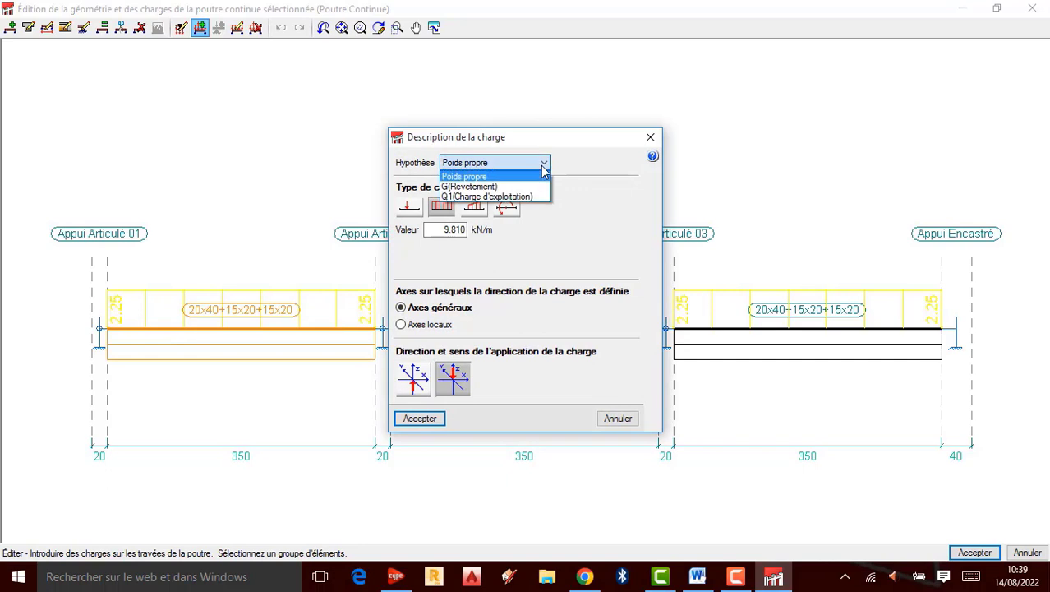
{"action": "left_click", "coordinate": [480, 188]}
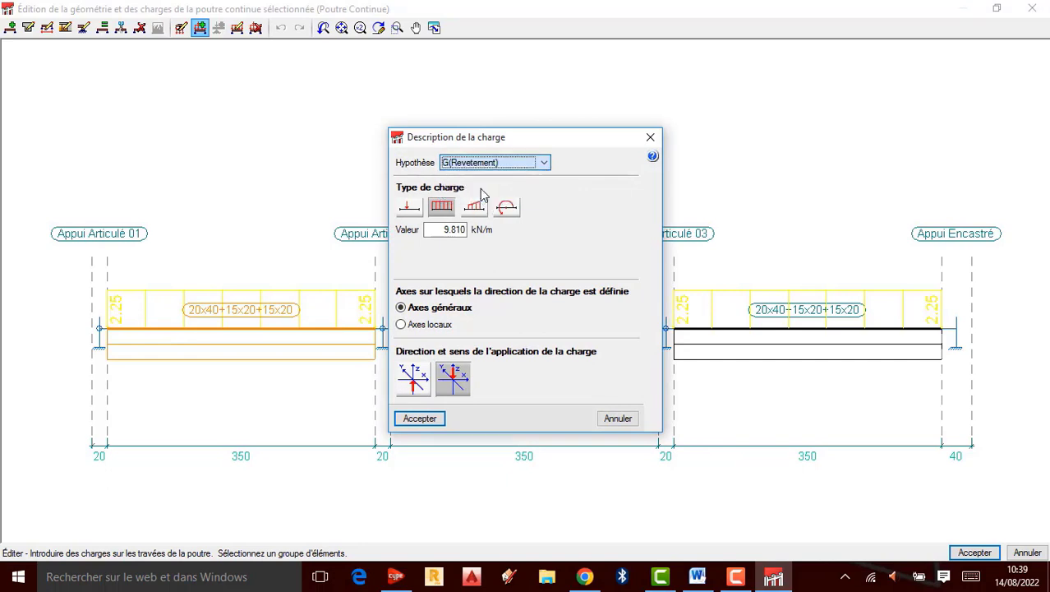
{"action": "left_click", "coordinate": [446, 230]}
{"action": "left_click_drag", "start_coordinate": [480, 238], "coordinate": [519, 244]}
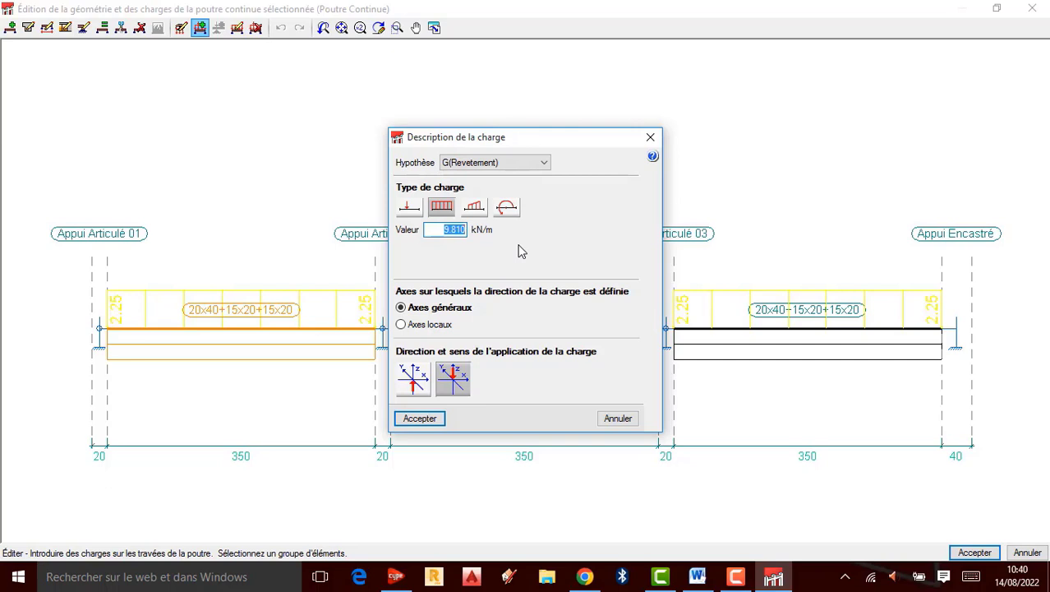
{"action": "type", "text": "1.35"}
{"action": "left_click", "coordinate": [424, 421]}
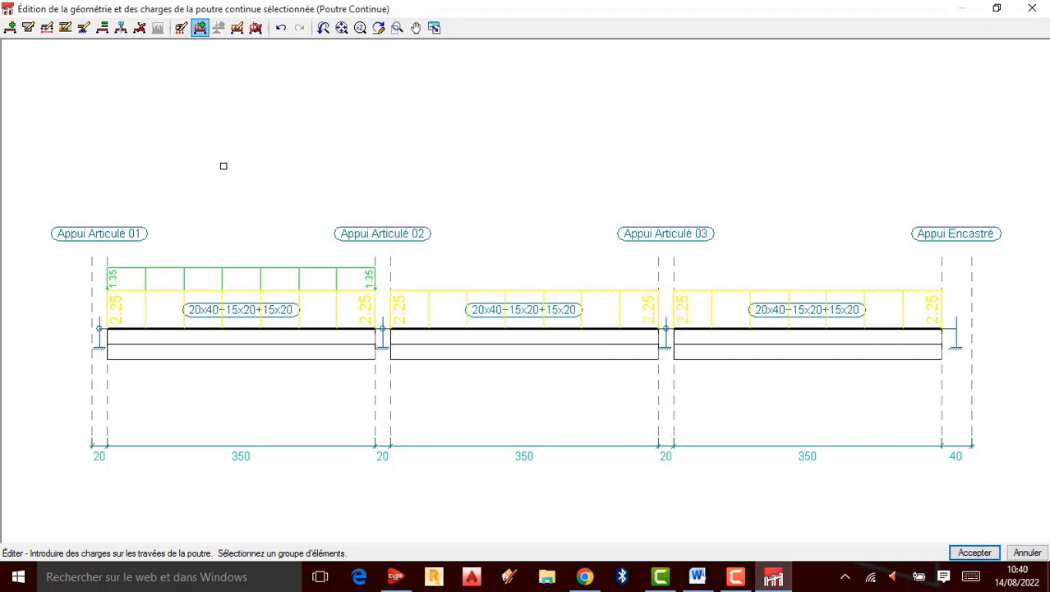
- Apply the same 1.35 kN/m G(Revetement) uniform load to the second and third spans
{"action": "left_click", "coordinate": [442, 342]}
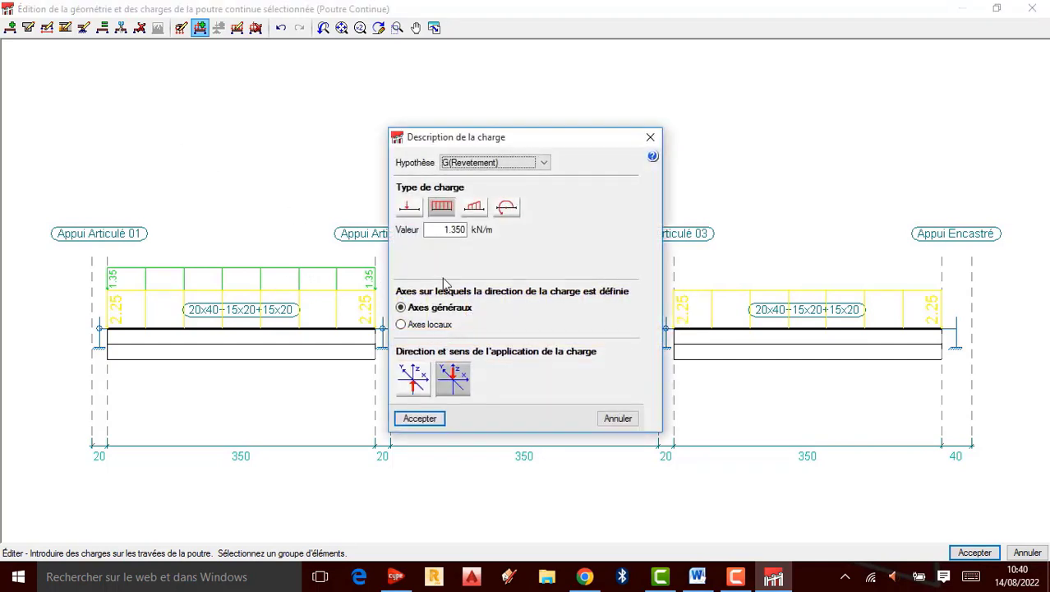
{"action": "left_click", "coordinate": [425, 421]}
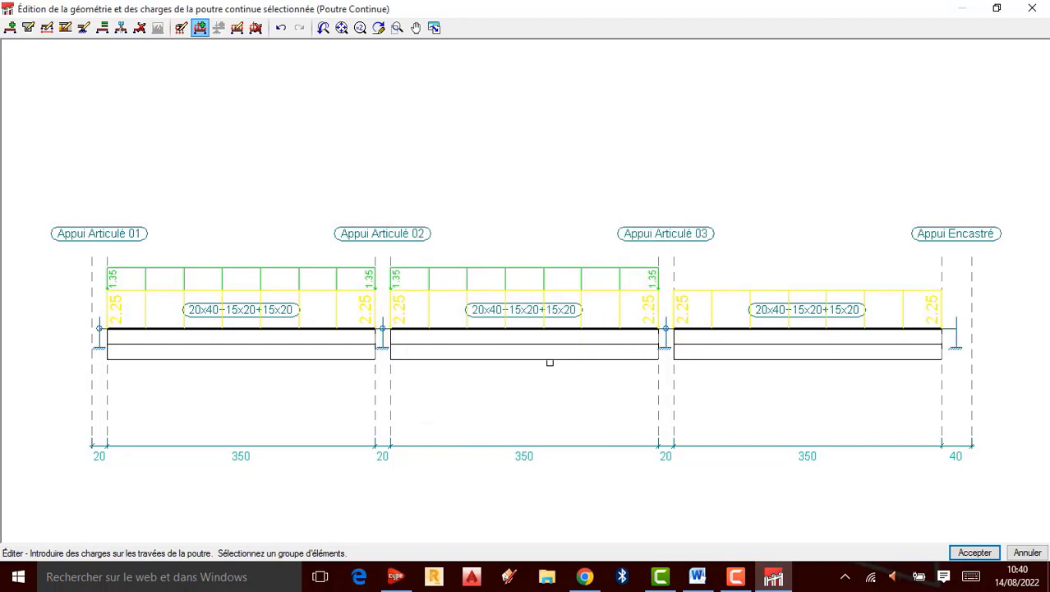
{"action": "left_click", "coordinate": [746, 348]}
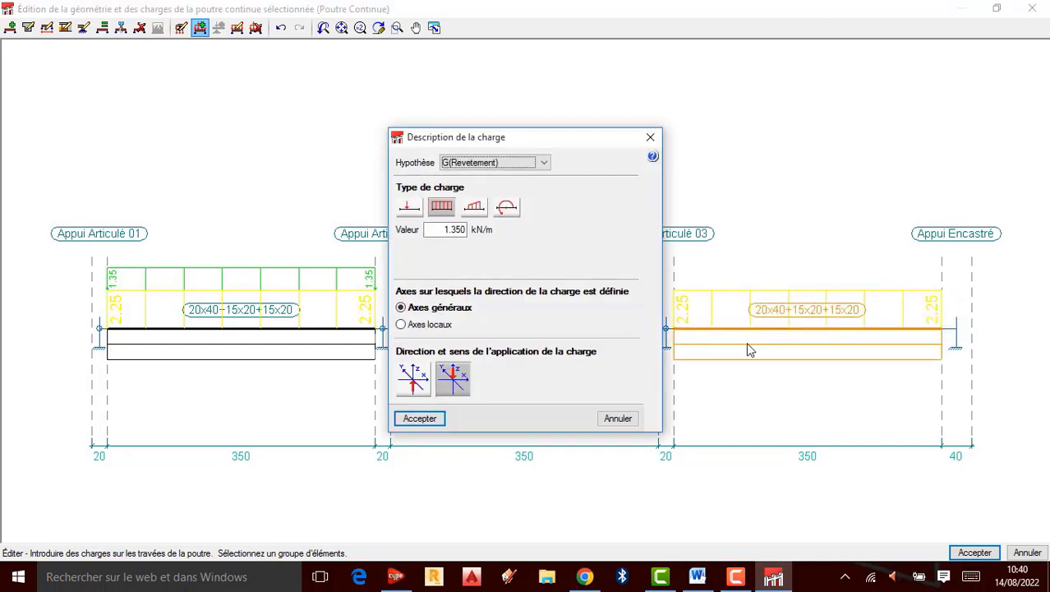
{"action": "left_click", "coordinate": [427, 420]}
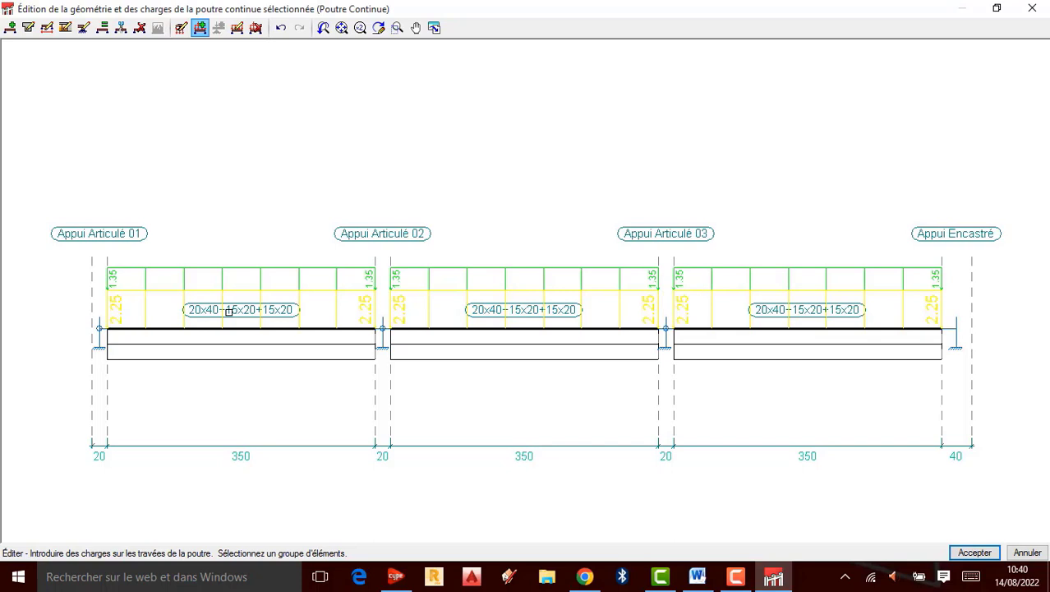
- Start a new uniform load on the first span and assign it to the Q1(Charge d'exploitation) hypothesis
{"action": "scroll", "coordinate": [229, 311], "scroll_direction": "up", "scroll_amount": 1}
{"action": "scroll", "coordinate": [82, 296], "scroll_direction": "down", "scroll_amount": 1}
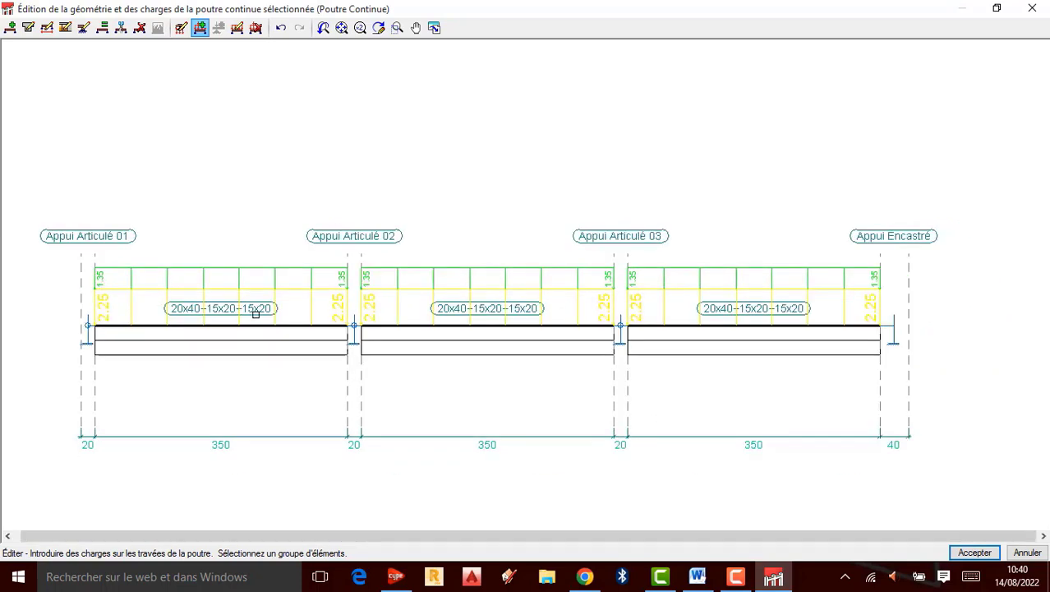
{"action": "scroll", "coordinate": [335, 311], "scroll_direction": "down", "scroll_amount": 1}
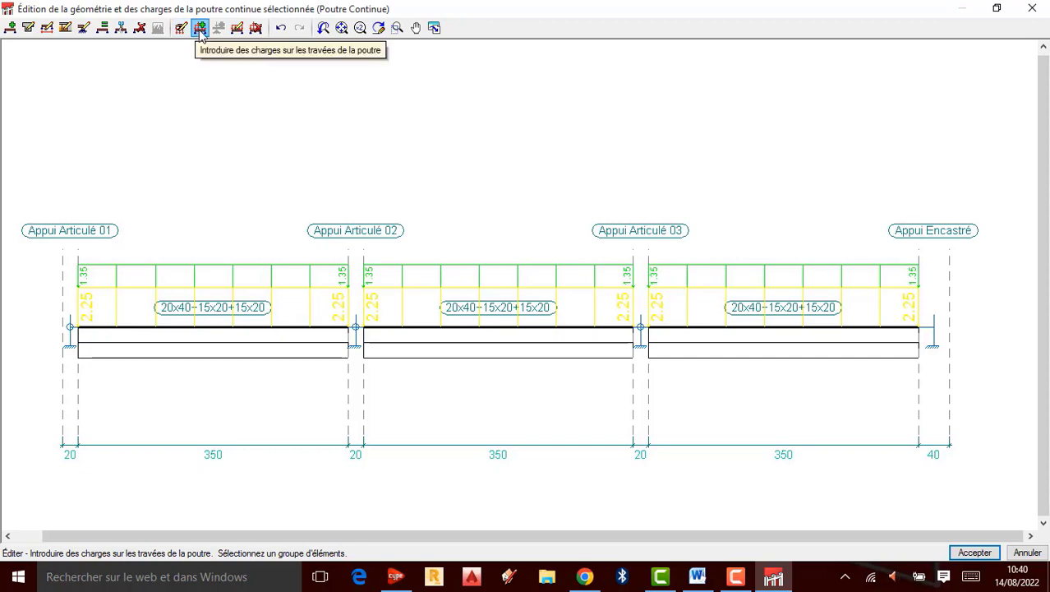
{"action": "left_click", "coordinate": [235, 356]}
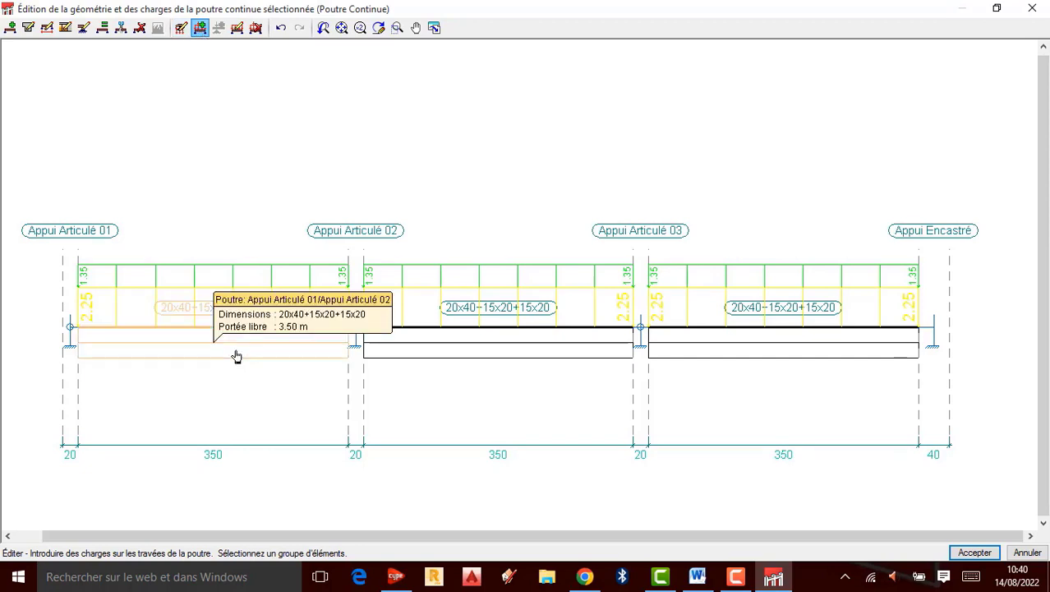
{"action": "right_click", "coordinate": [236, 356]}
{"action": "left_click", "coordinate": [539, 165]}
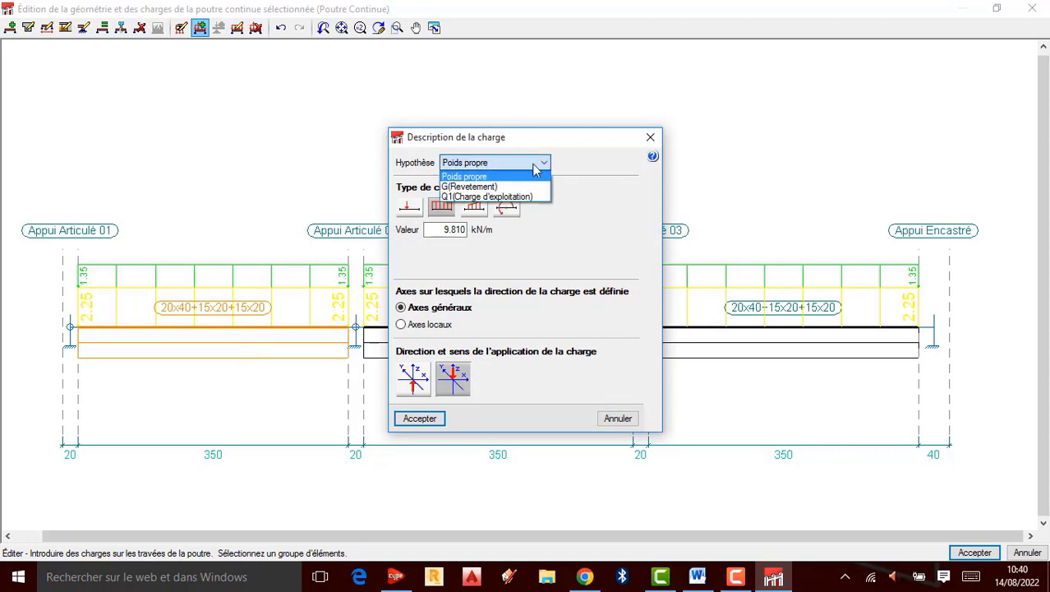
{"action": "left_click", "coordinate": [486, 197]}
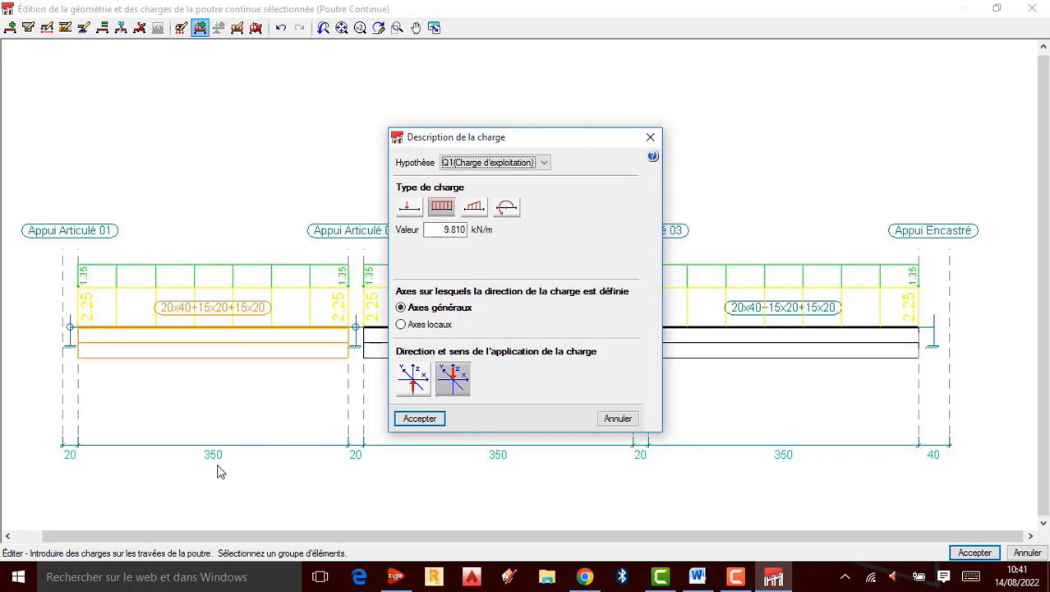
- Switch to the Windows Calculator (Calculatrice) and compute 3.5 × 3
{"action": "left_click", "coordinate": [220, 585]}
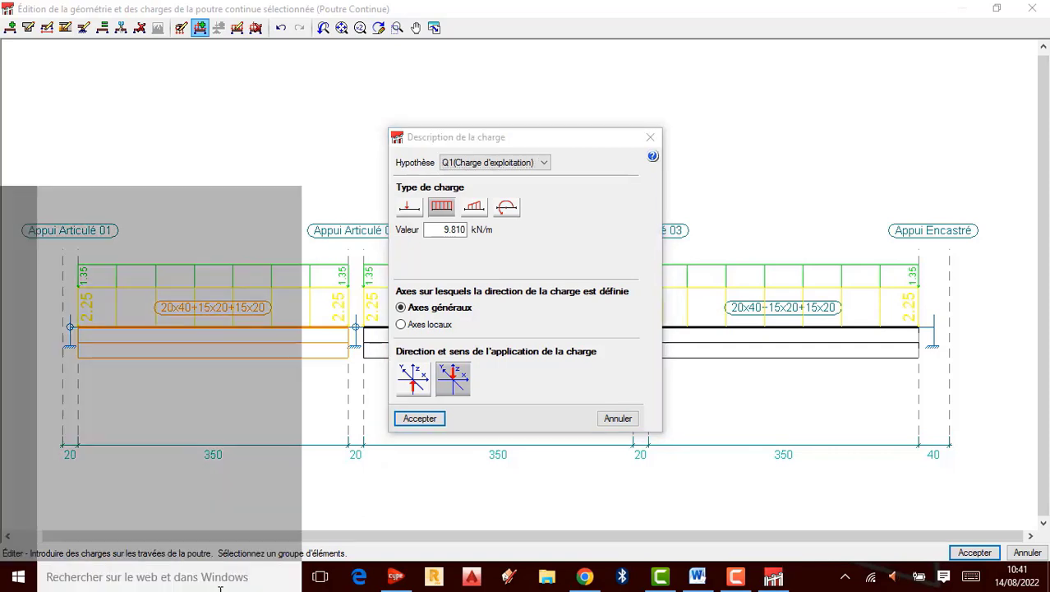
{"action": "type", "text": "cal"}
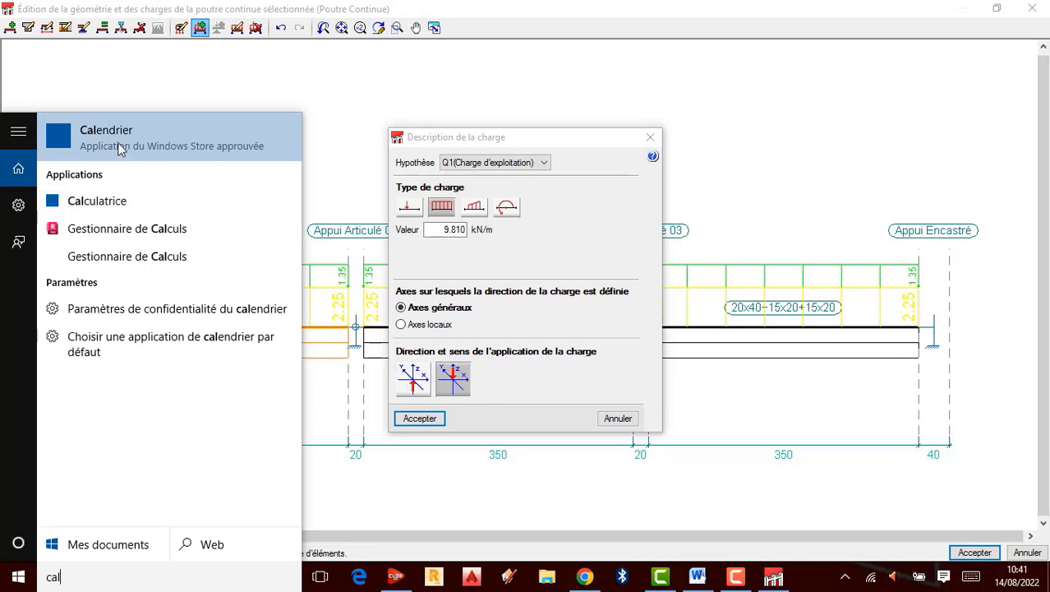
{"action": "left_click", "coordinate": [113, 205]}
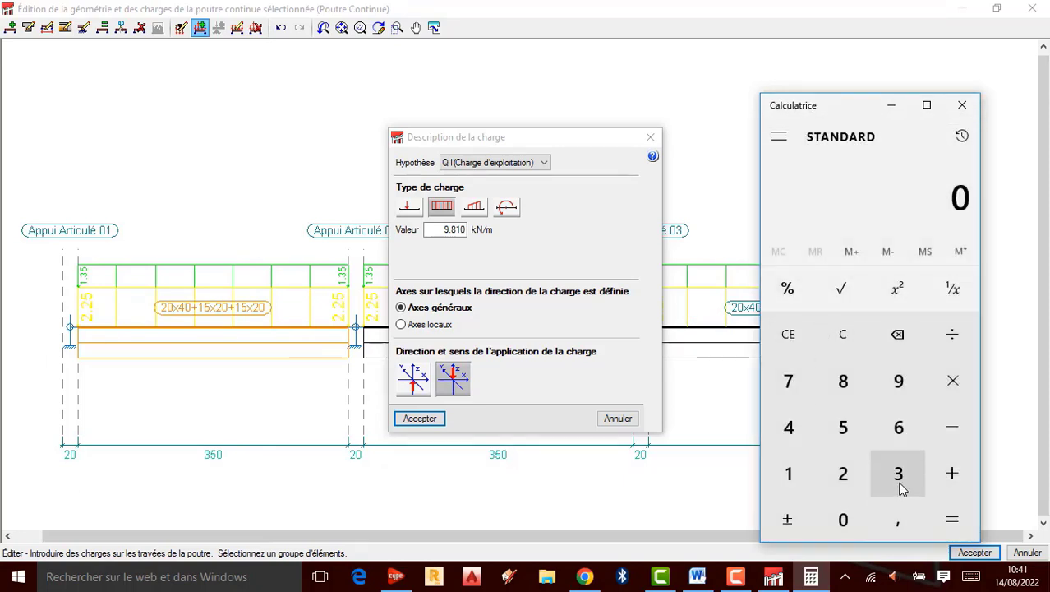
{"action": "left_click", "coordinate": [901, 476]}
{"action": "left_click", "coordinate": [888, 514]}
{"action": "left_click", "coordinate": [843, 426]}
{"action": "left_click", "coordinate": [953, 381]}
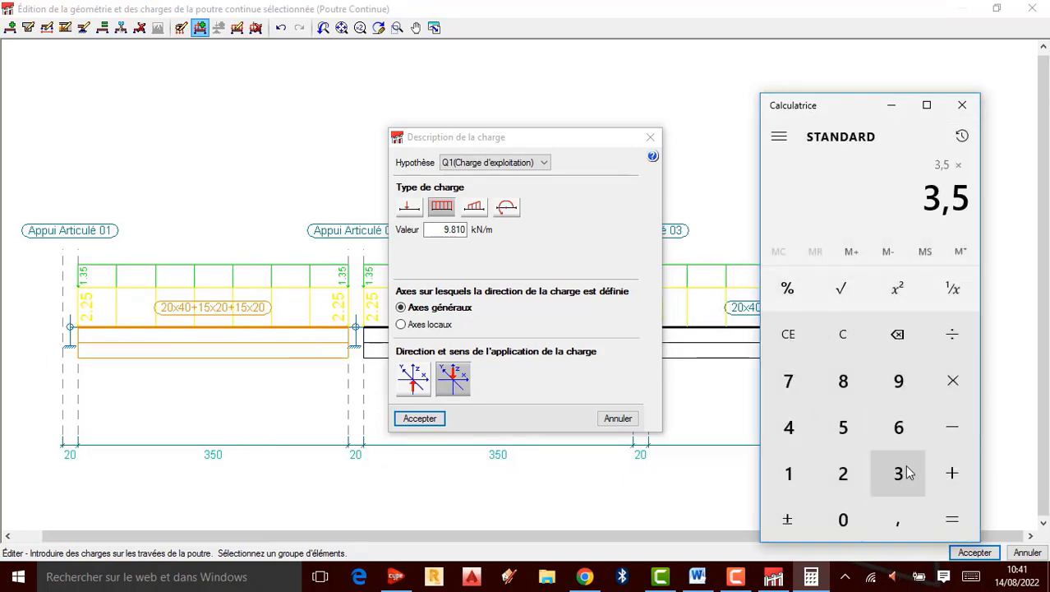
{"action": "left_click", "coordinate": [904, 473]}
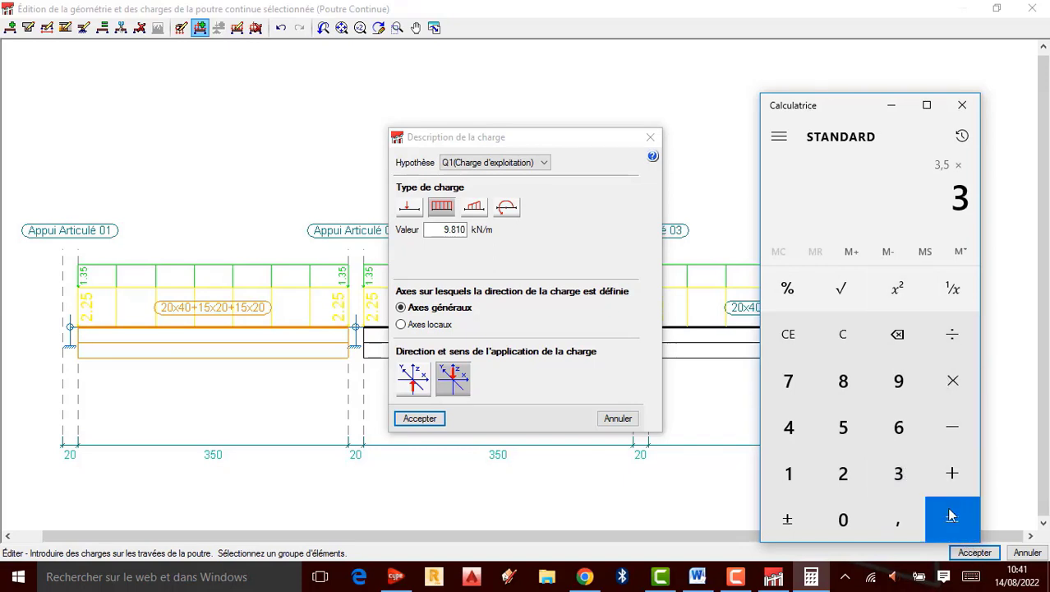
{"action": "left_click", "coordinate": [952, 515]}
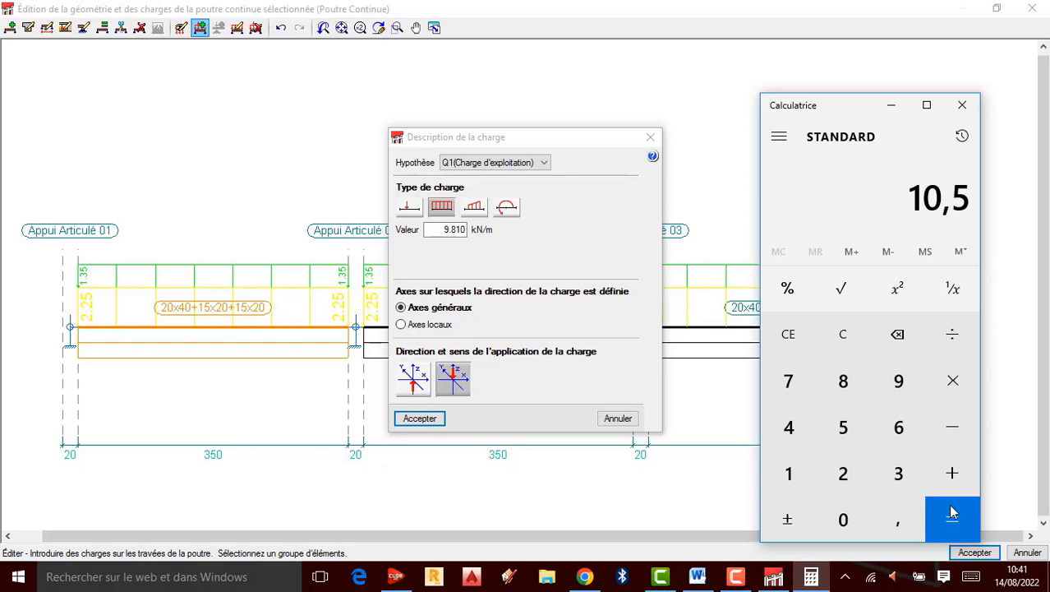
- Multiply the calculated product by 150
{"action": "left_click", "coordinate": [954, 392]}
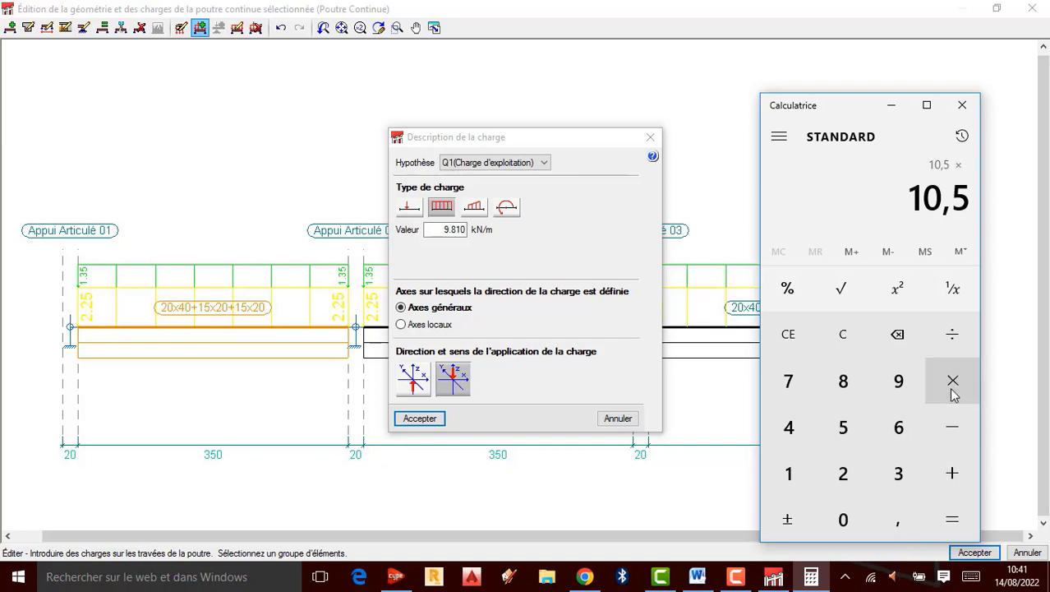
{"action": "left_click", "coordinate": [791, 474]}
{"action": "left_click", "coordinate": [846, 427]}
{"action": "left_click", "coordinate": [840, 523]}
{"action": "left_click", "coordinate": [947, 520]}
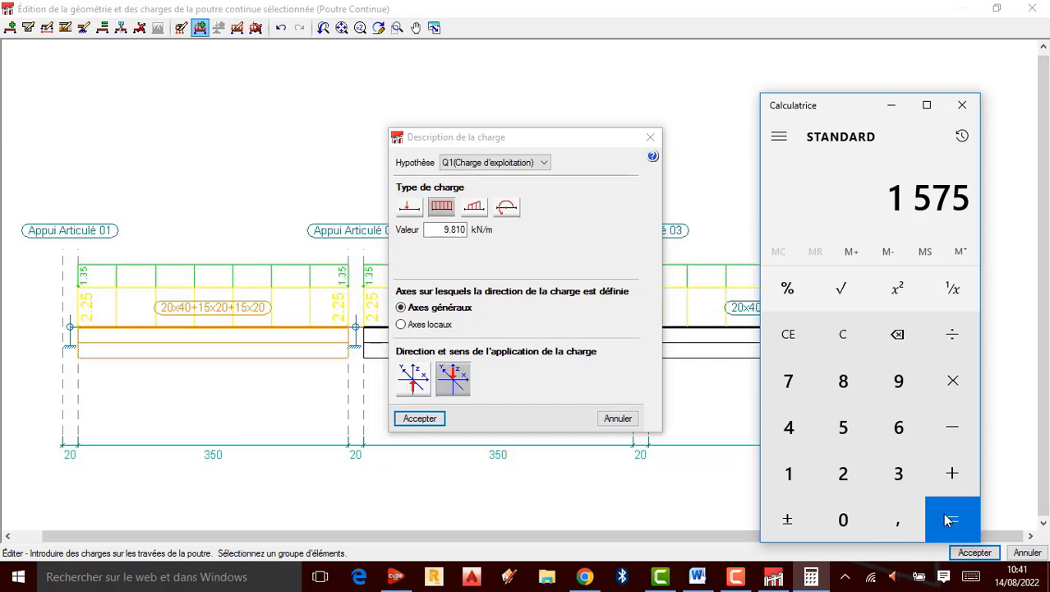
- Clear the calculator and compute 4 × 150
{"action": "left_click", "coordinate": [843, 335]}
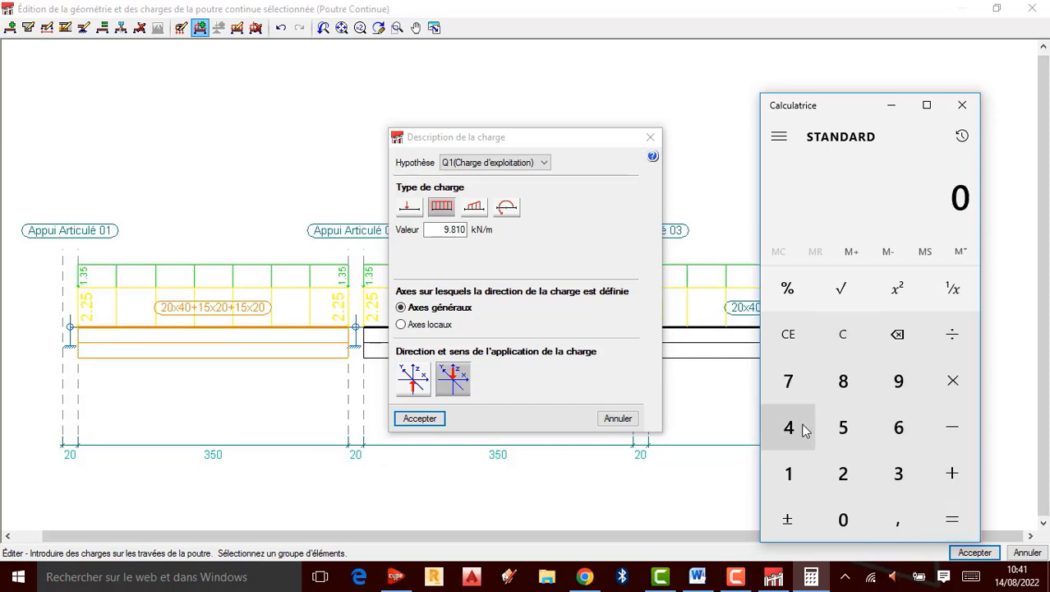
{"action": "left_click", "coordinate": [804, 430]}
{"action": "left_click", "coordinate": [792, 475]}
{"action": "left_click", "coordinate": [840, 433]}
{"action": "left_click", "coordinate": [842, 519]}
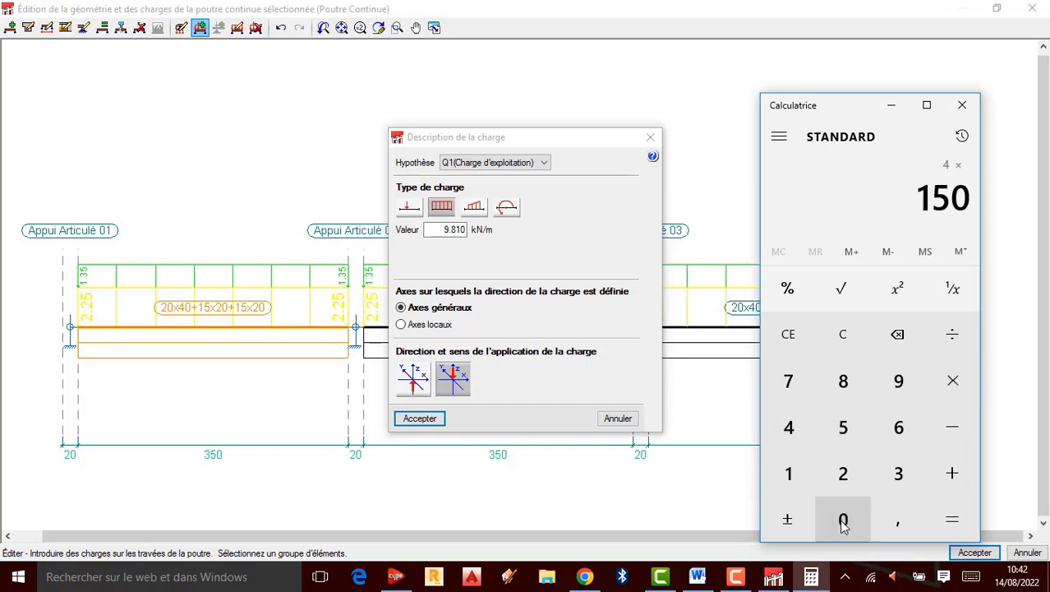
{"action": "left_click", "coordinate": [955, 522]}
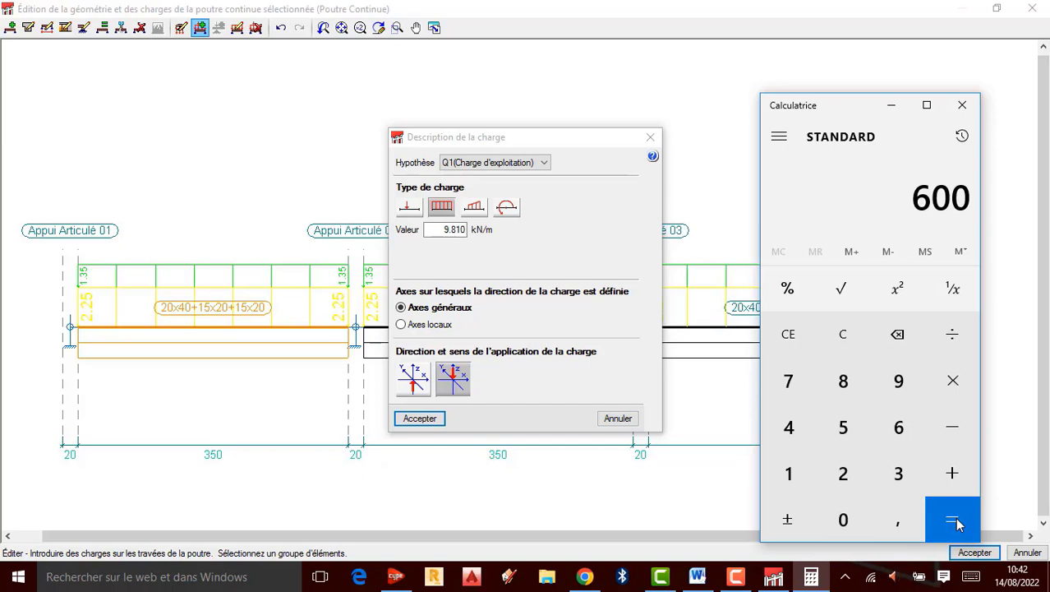
- Clear the previous calculation and compute 3.5 × 3 again
{"action": "left_click", "coordinate": [841, 337]}
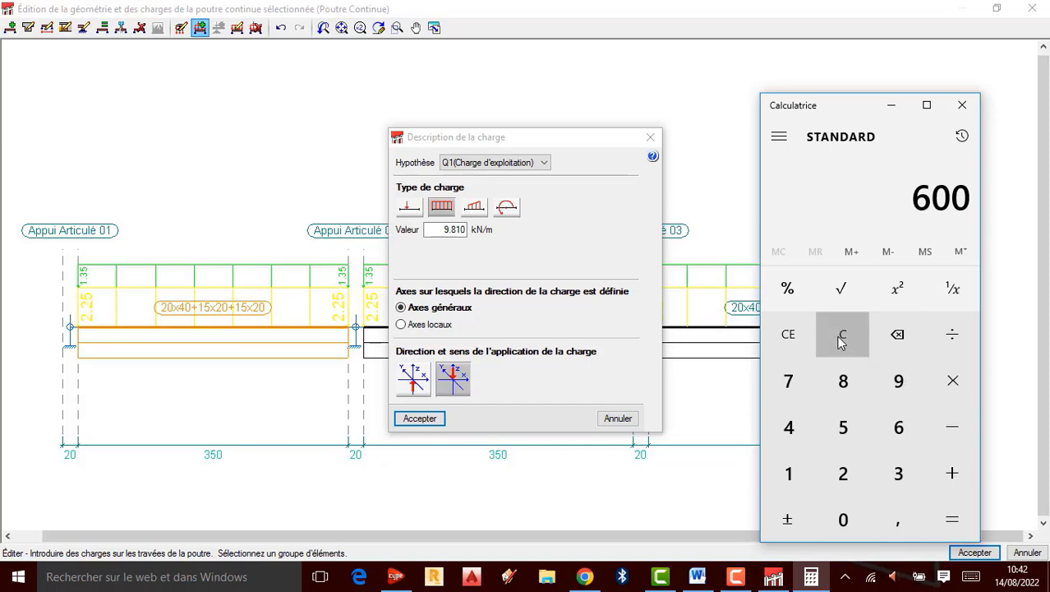
{"action": "left_click", "coordinate": [904, 481]}
{"action": "left_click", "coordinate": [898, 517]}
{"action": "left_click", "coordinate": [843, 428]}
{"action": "left_click", "coordinate": [953, 380]}
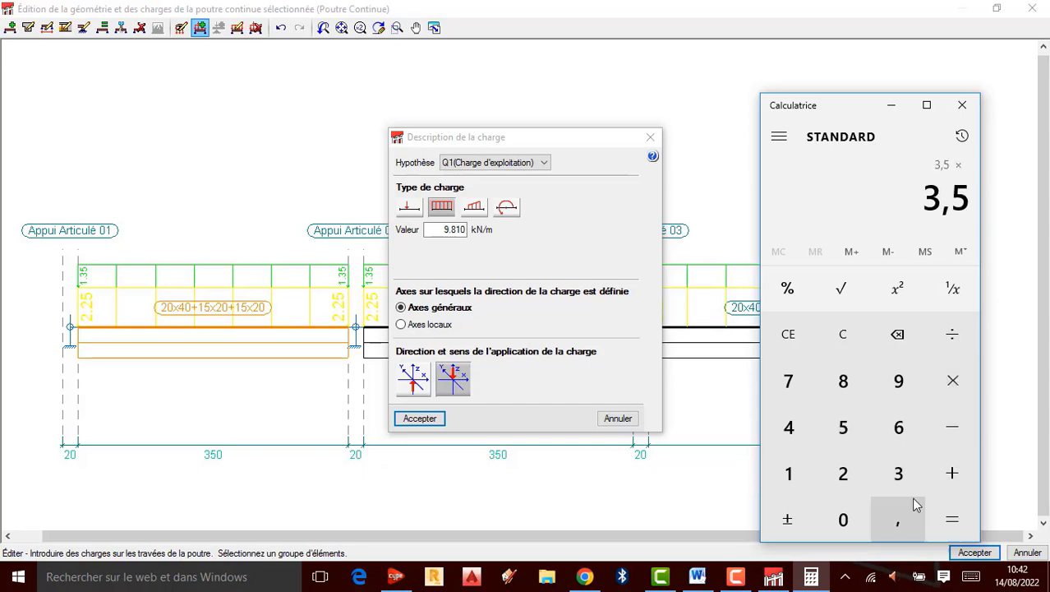
{"action": "left_click", "coordinate": [899, 475]}
{"action": "left_click", "coordinate": [951, 516]}
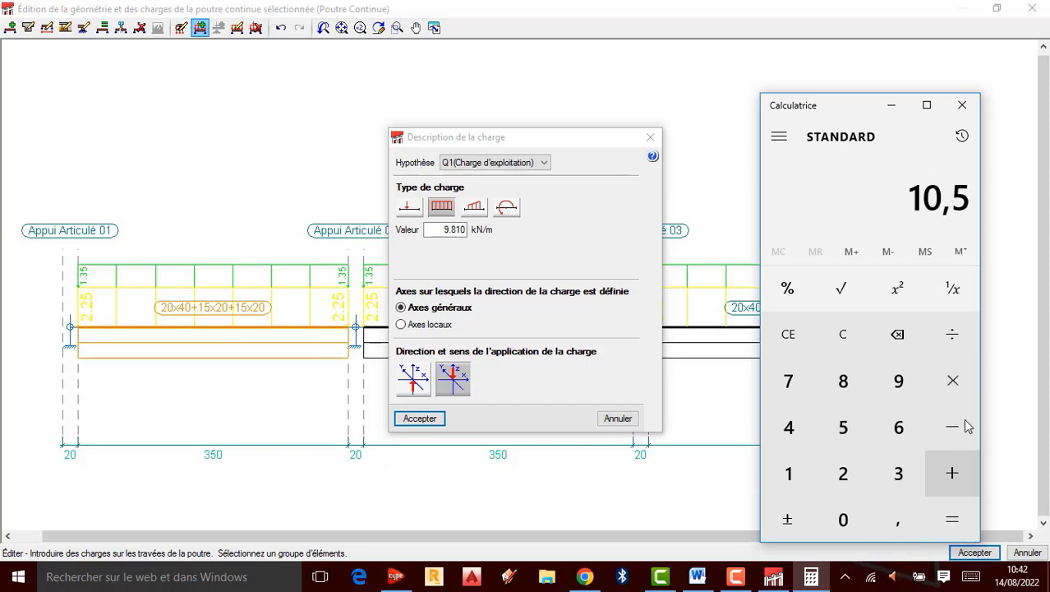
- Multiply the product shown in the calculator by 150
{"action": "left_click", "coordinate": [952, 381]}
{"action": "left_click", "coordinate": [789, 473]}
{"action": "left_click", "coordinate": [843, 428]}
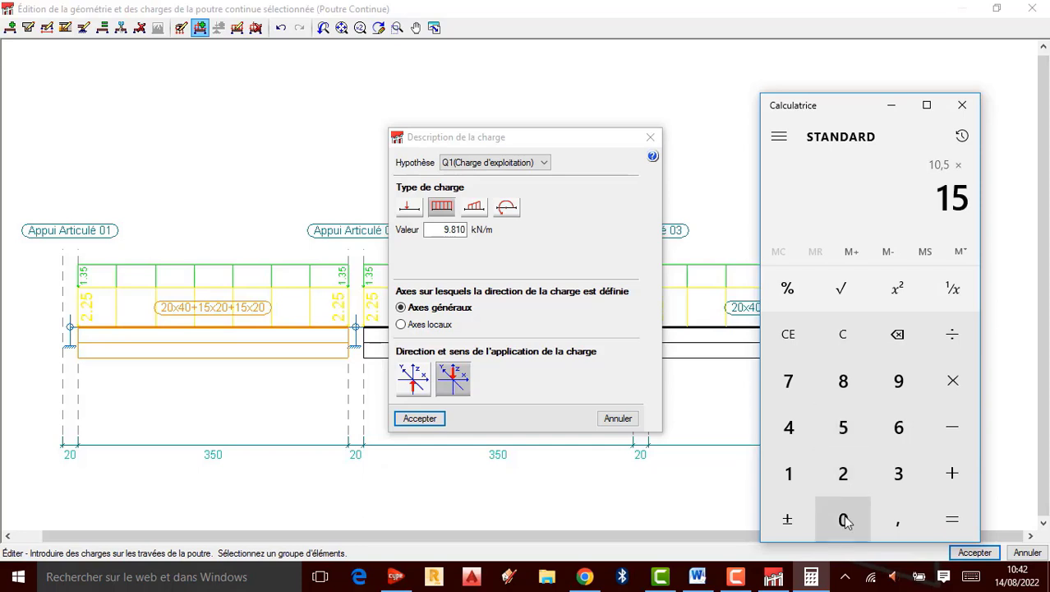
{"action": "left_click", "coordinate": [845, 521]}
{"action": "left_click", "coordinate": [950, 516]}
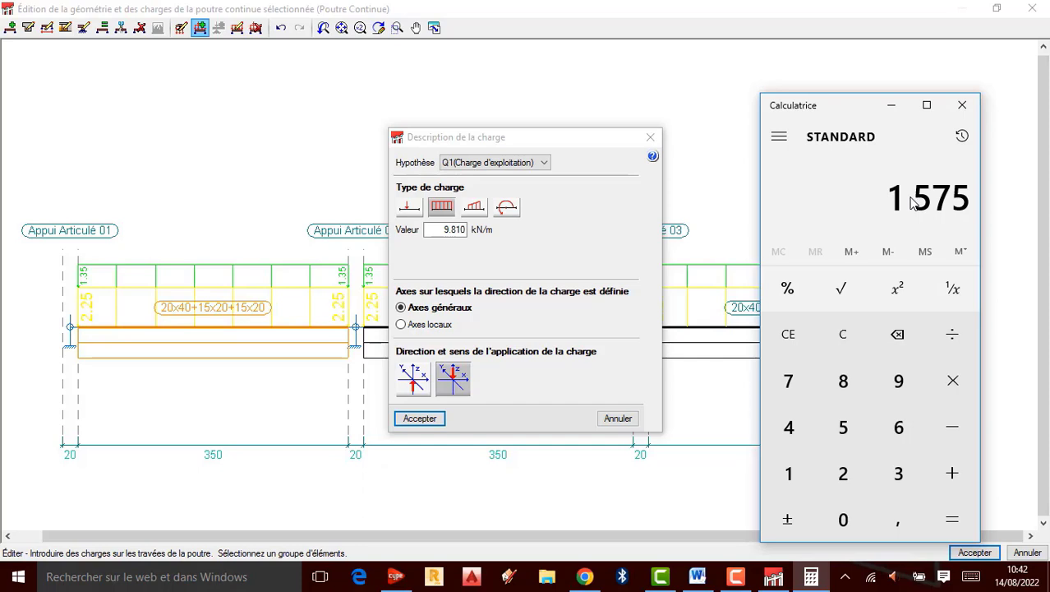
- Apply a uniform 15 kN/m load under hypothesis Q1(Charge d'exploitation) to the first and second spans
{"action": "left_click_drag", "start_coordinate": [442, 230], "coordinate": [538, 237]}
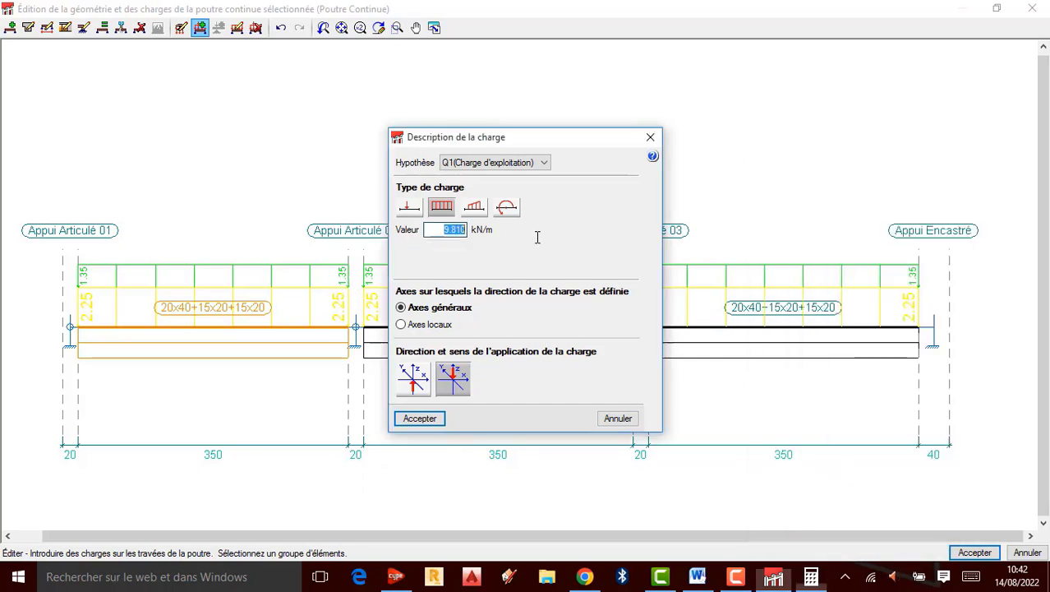
{"action": "type", "text": "15"}
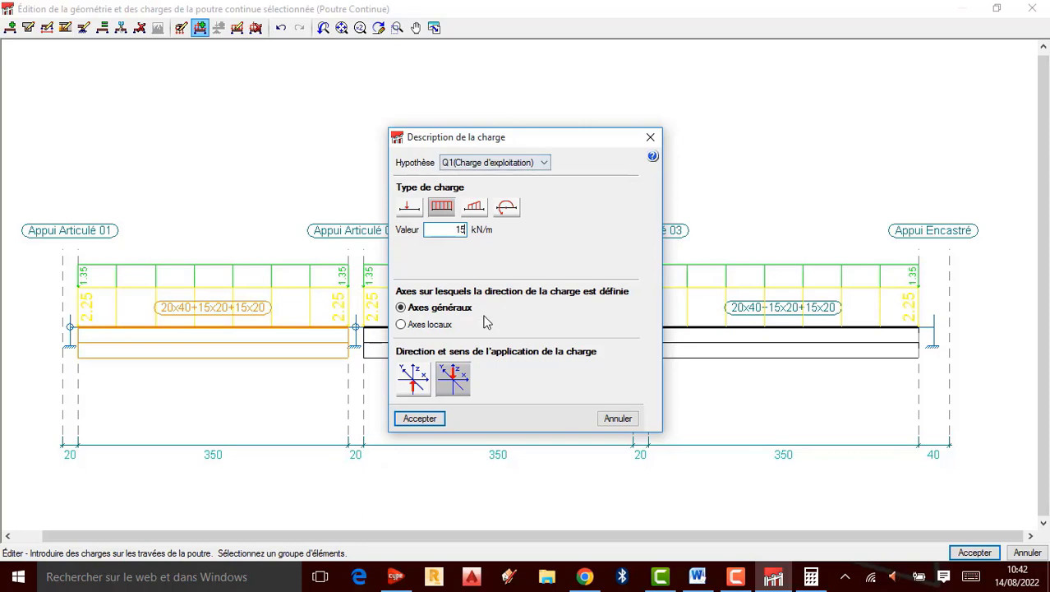
{"action": "left_click", "coordinate": [419, 418]}
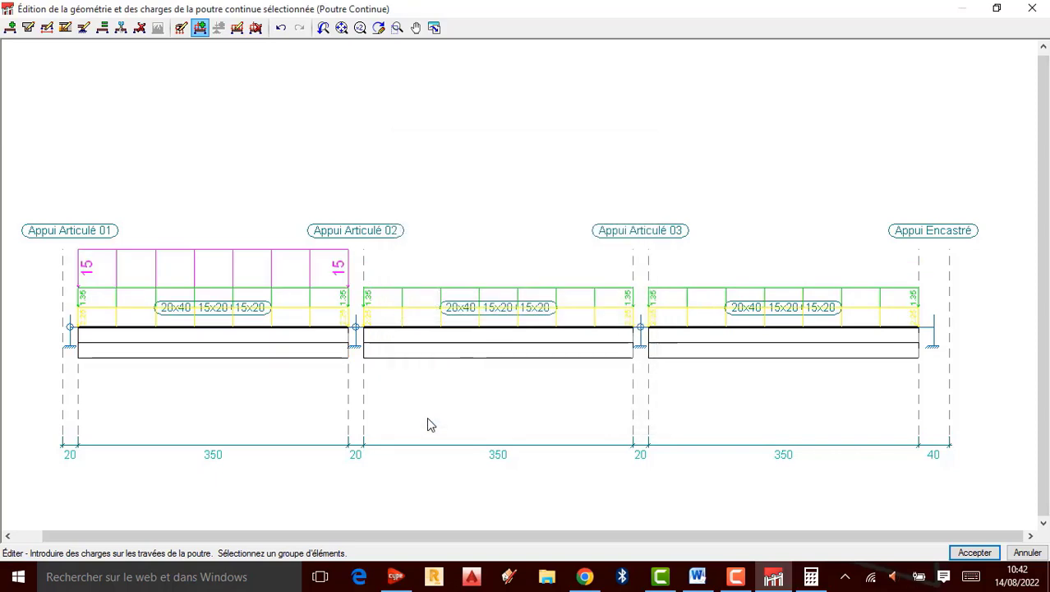
{"action": "left_click", "coordinate": [450, 346]}
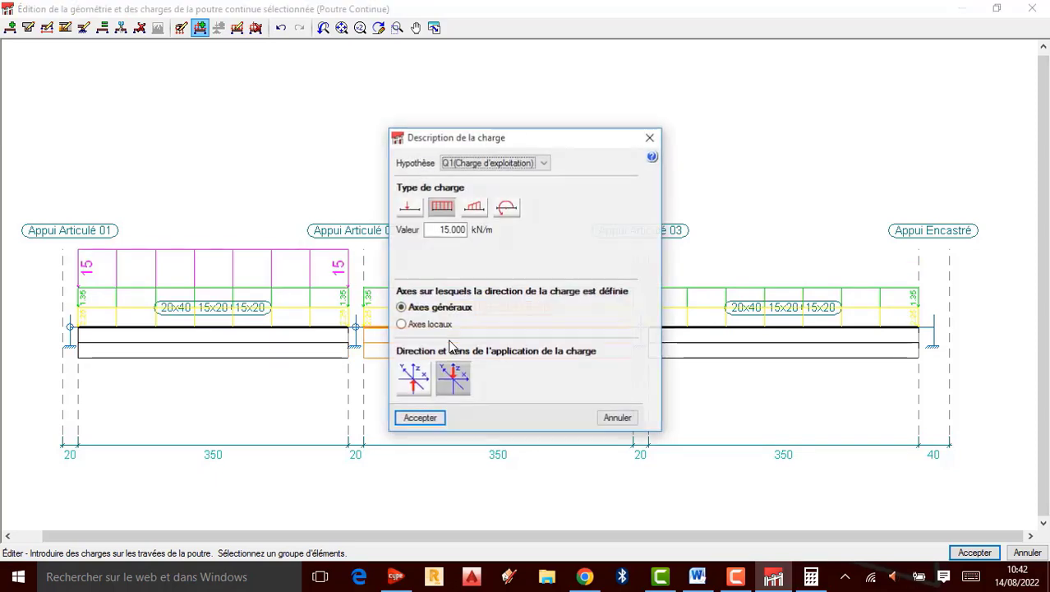
{"action": "left_click", "coordinate": [419, 418]}
{"action": "right_click", "coordinate": [703, 344]}
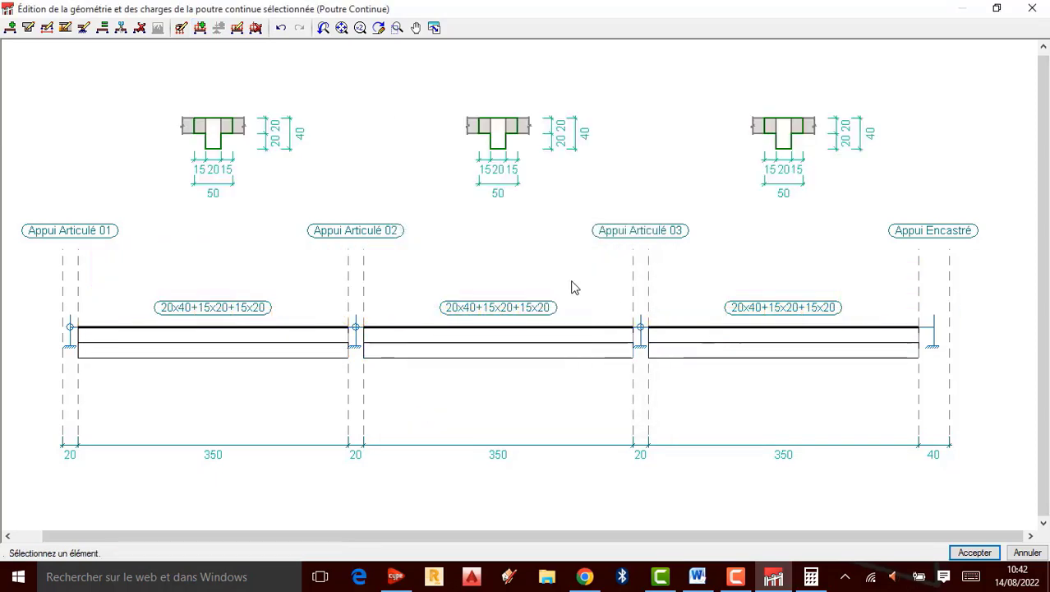
- Apply a uniform 15 kN/m load under the Poids propre hypothesis to the third span
{"action": "left_click", "coordinate": [200, 27]}
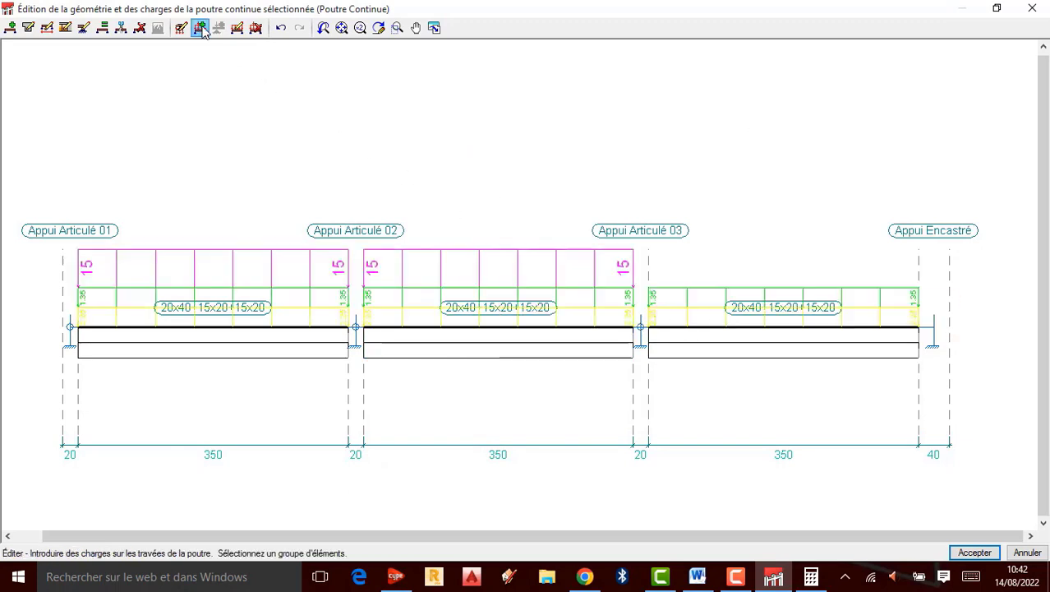
{"action": "left_click", "coordinate": [717, 342]}
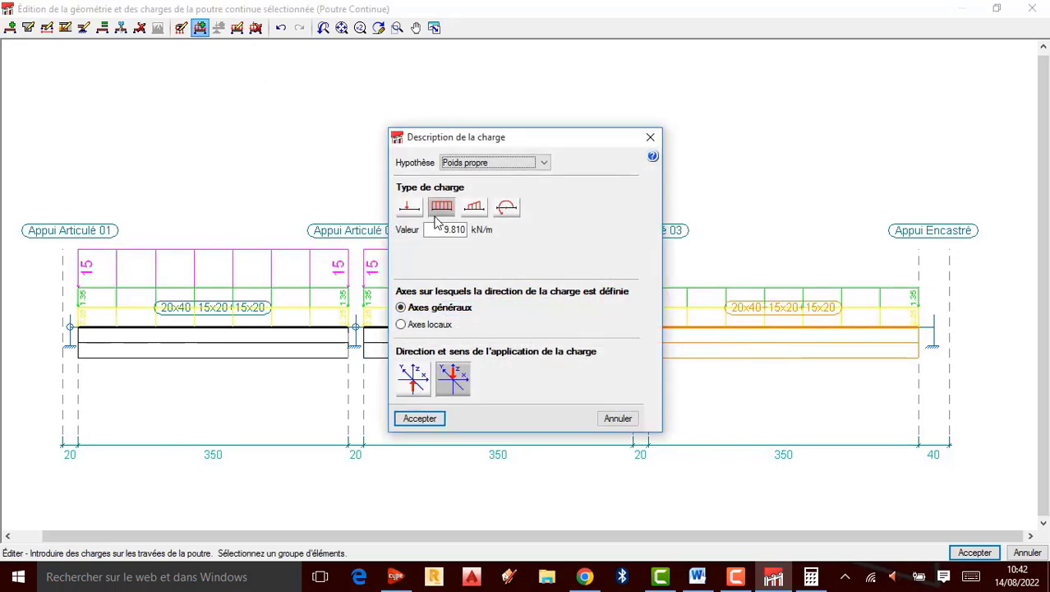
{"action": "key", "text": "Tab"}
{"action": "type", "text": "15"}
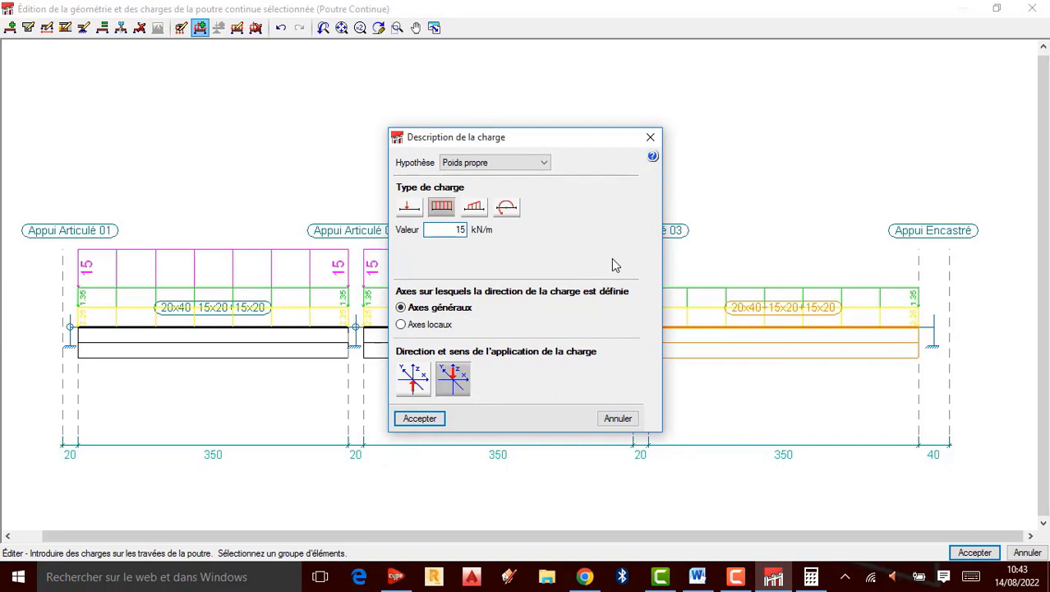
{"action": "left_click", "coordinate": [420, 419]}
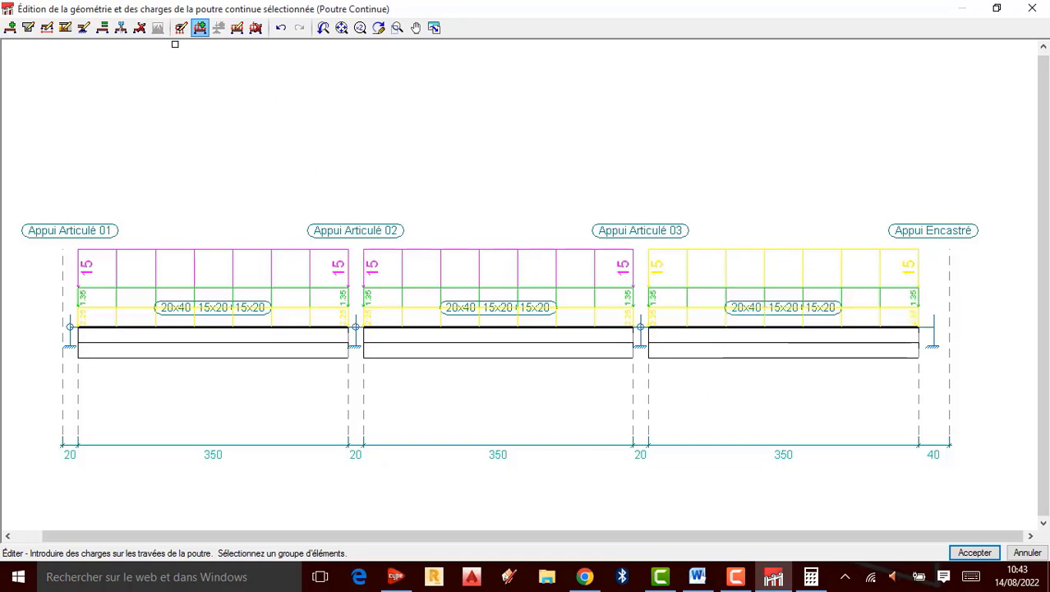
- Delete the 15 kN/m Poids propre load from the third span
{"action": "left_click", "coordinate": [255, 28]}
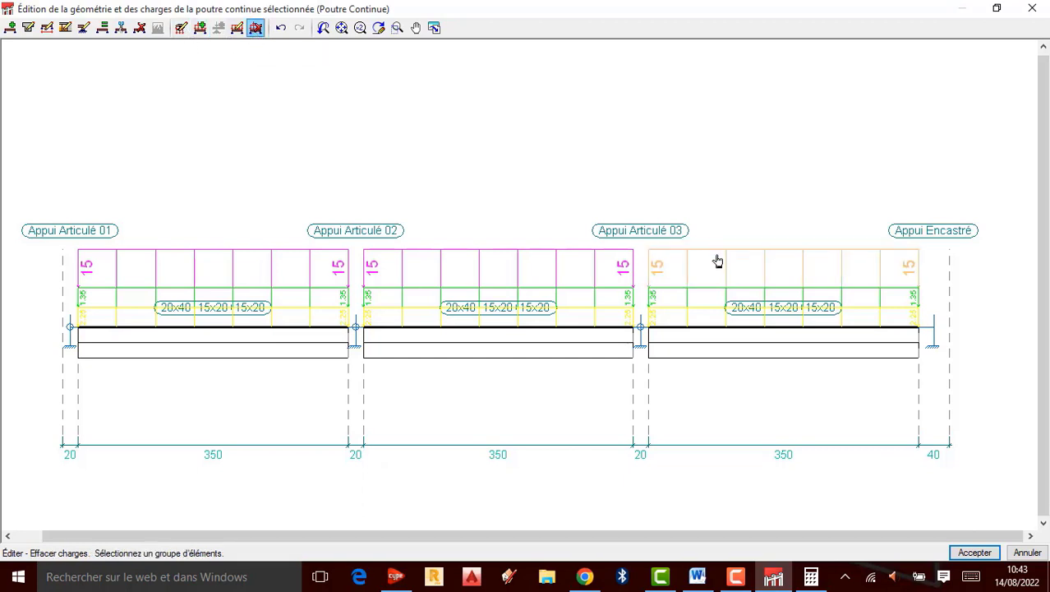
{"action": "left_click", "coordinate": [739, 257]}
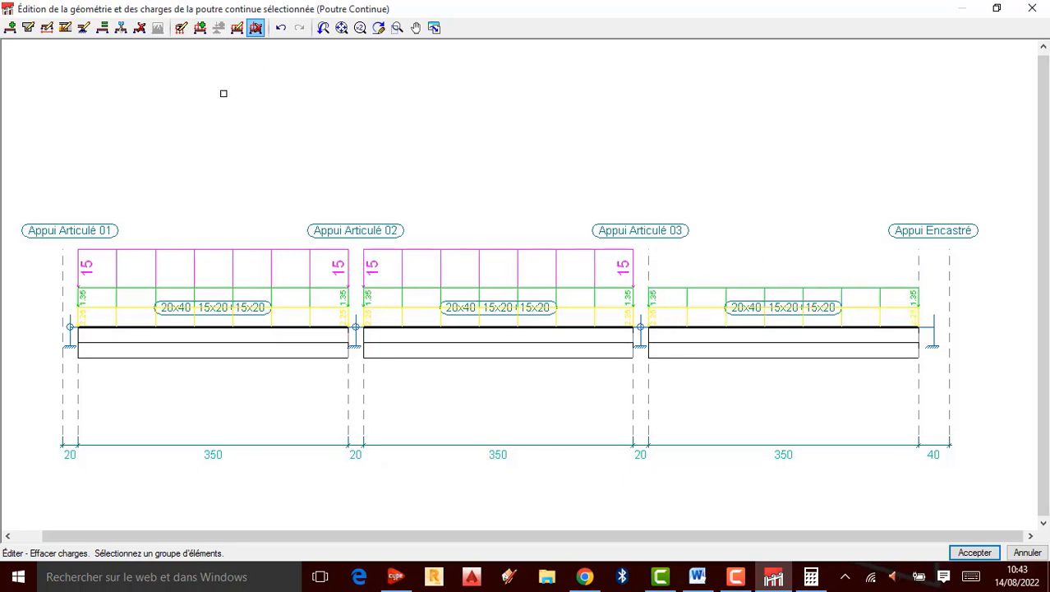
- Apply a uniform 15 kN/m load under hypothesis Q1(Charge d'exploitation) to the third span and accept the beam's geometry and load edits
{"action": "left_click", "coordinate": [200, 29]}
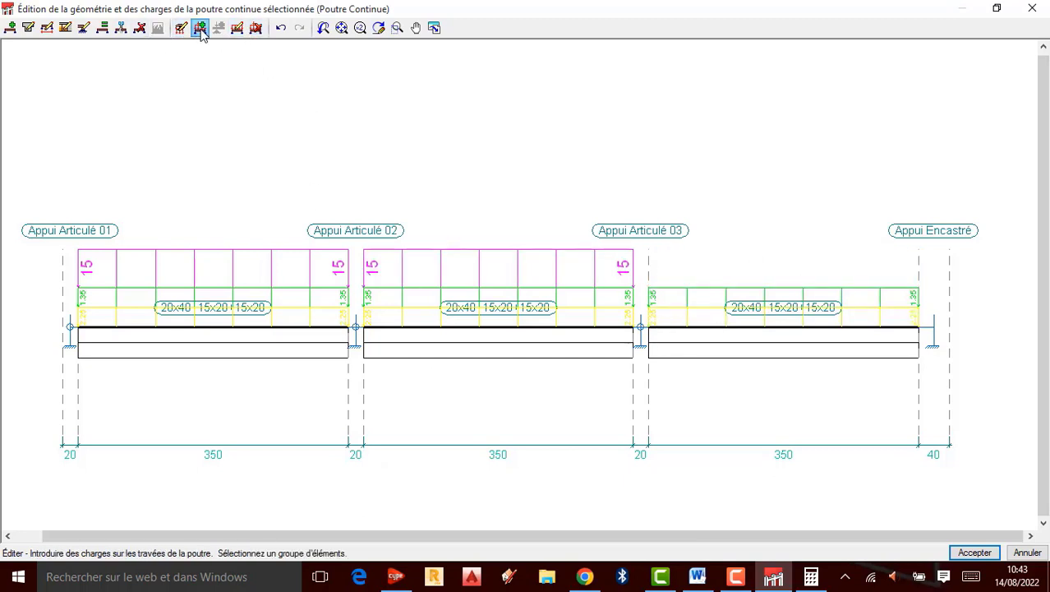
{"action": "left_click", "coordinate": [759, 359]}
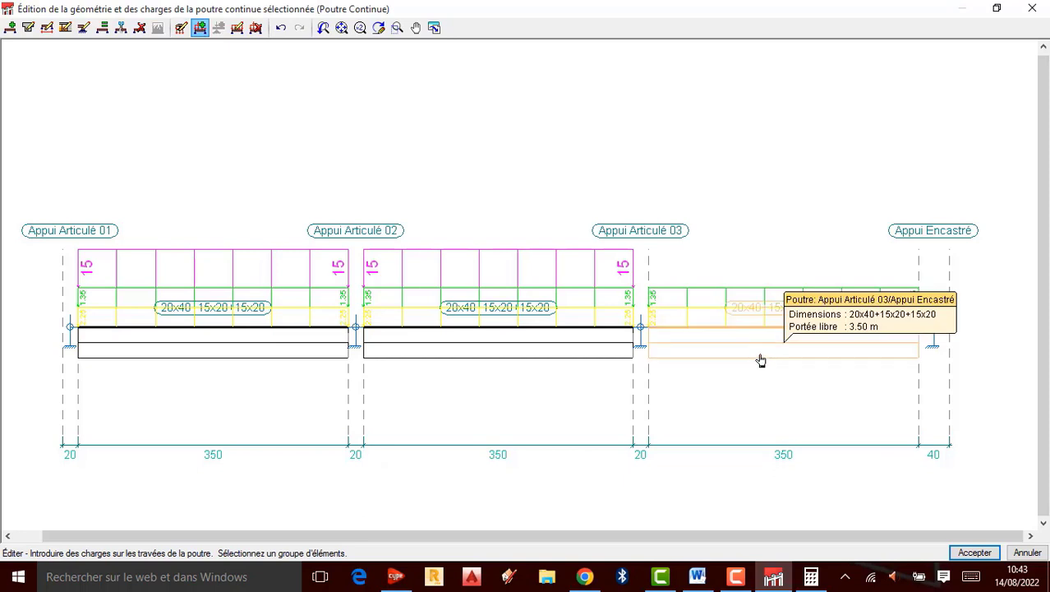
{"action": "right_click", "coordinate": [761, 360]}
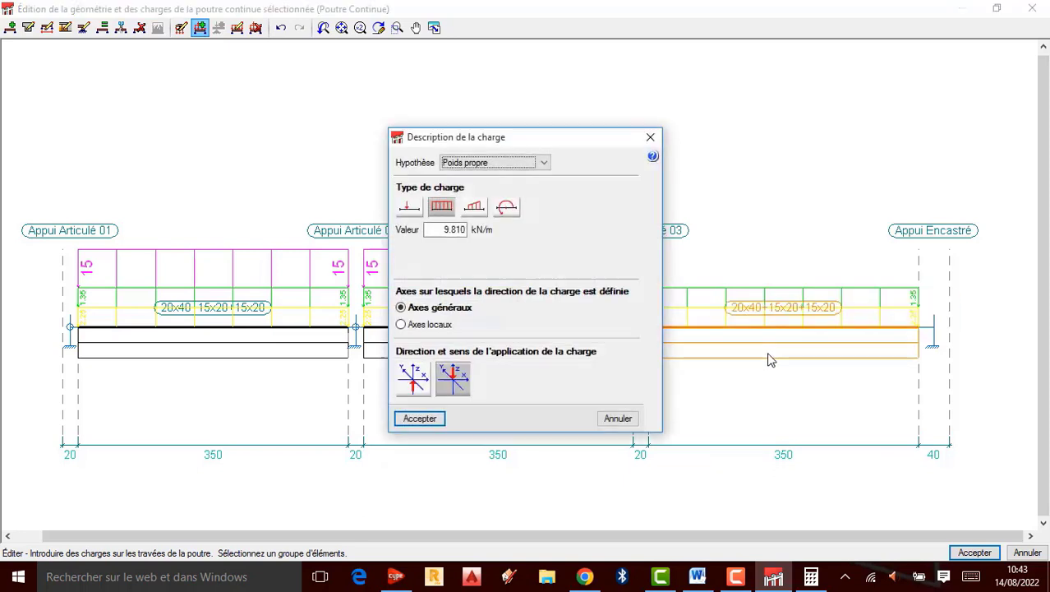
{"action": "double_click", "coordinate": [451, 230]}
{"action": "type", "text": "15"}
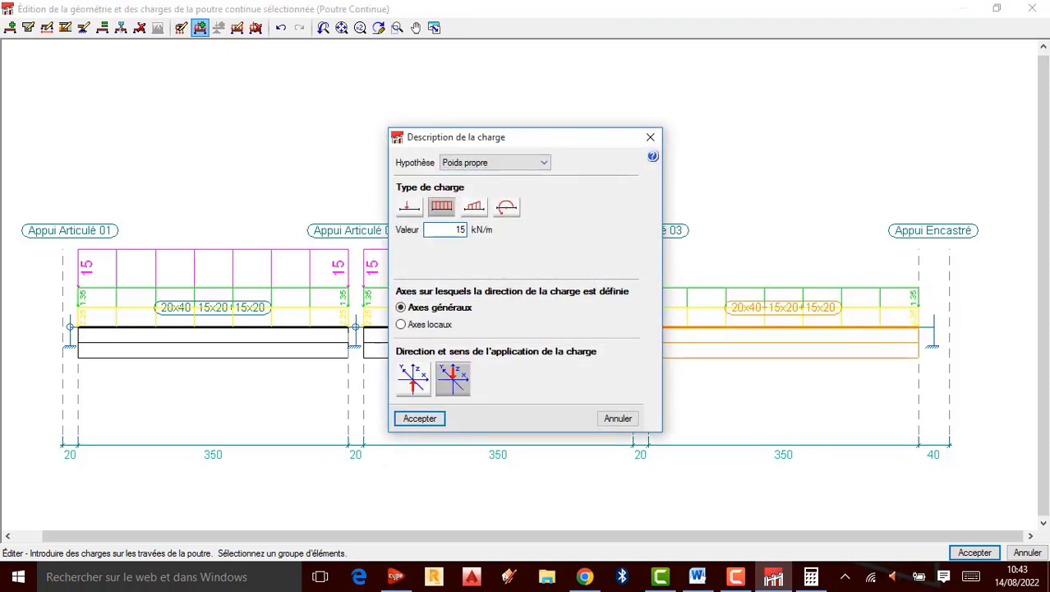
{"action": "left_click", "coordinate": [535, 162]}
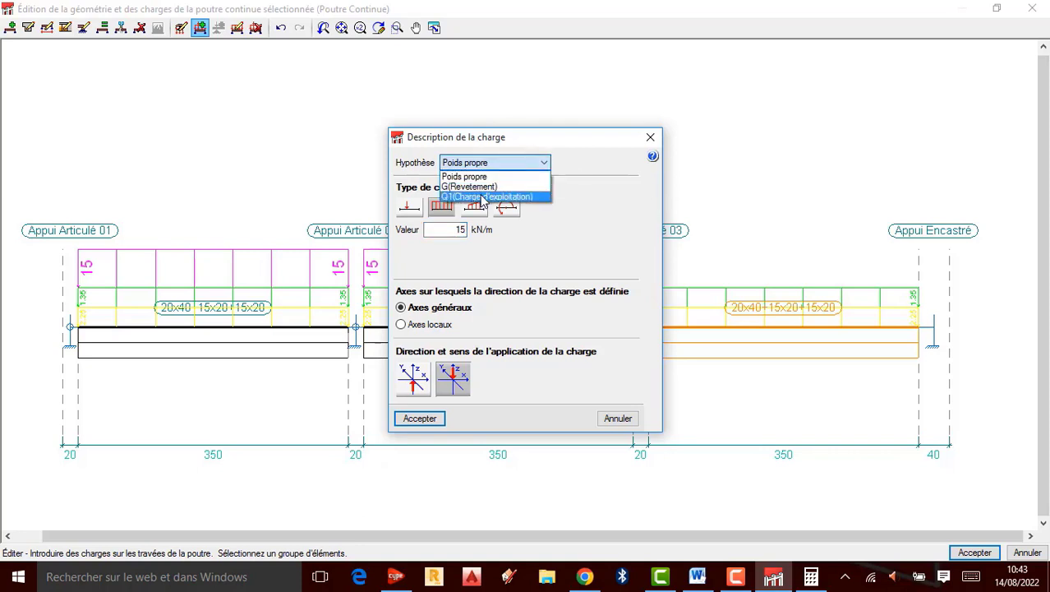
{"action": "left_click", "coordinate": [490, 196]}
{"action": "left_click", "coordinate": [422, 420]}
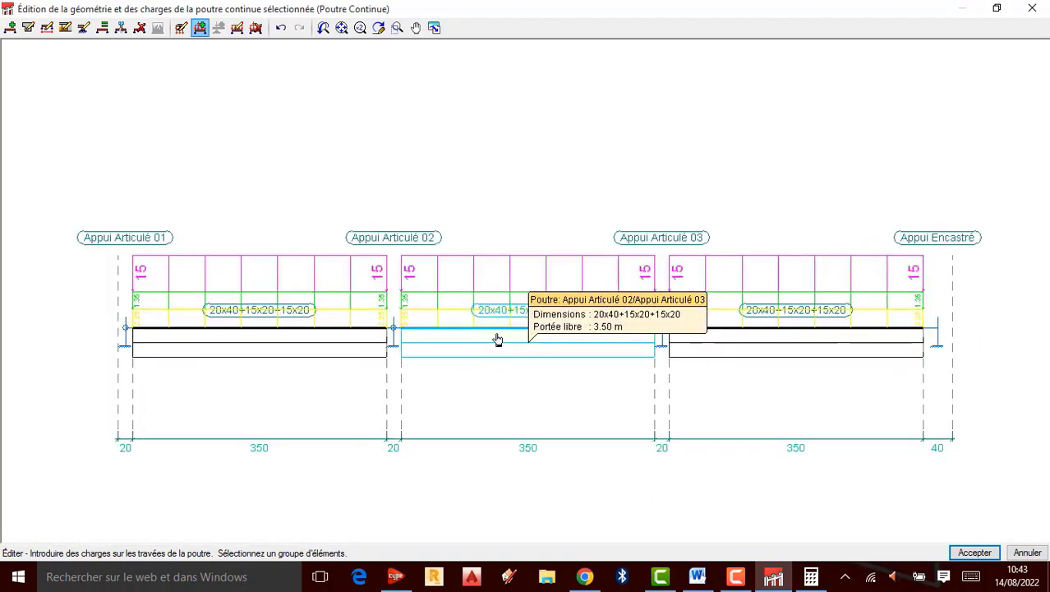
{"action": "left_click", "coordinate": [975, 553]}
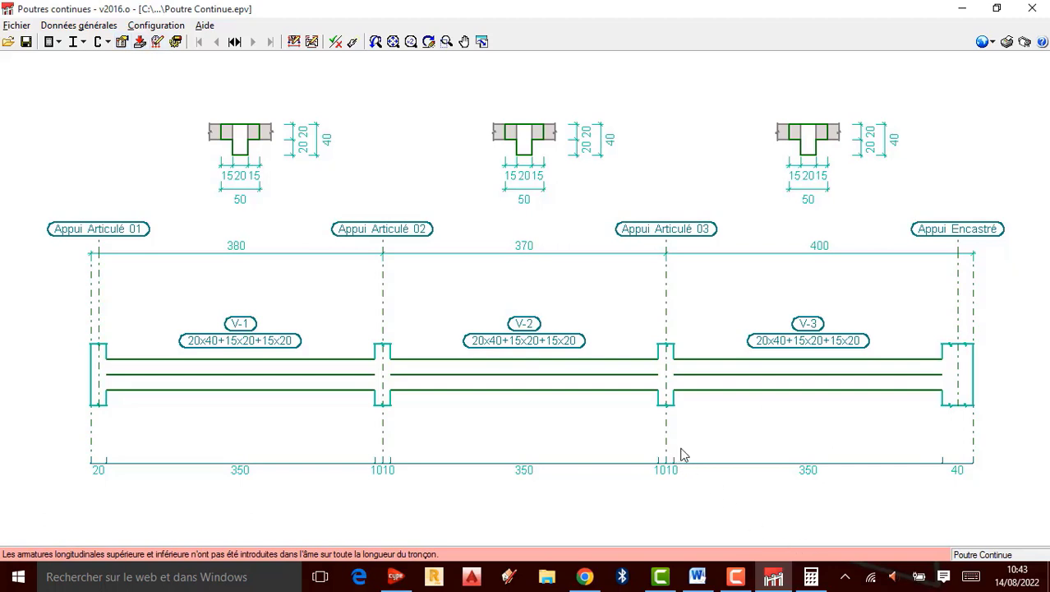
{"action": "left_click", "coordinate": [736, 577]}
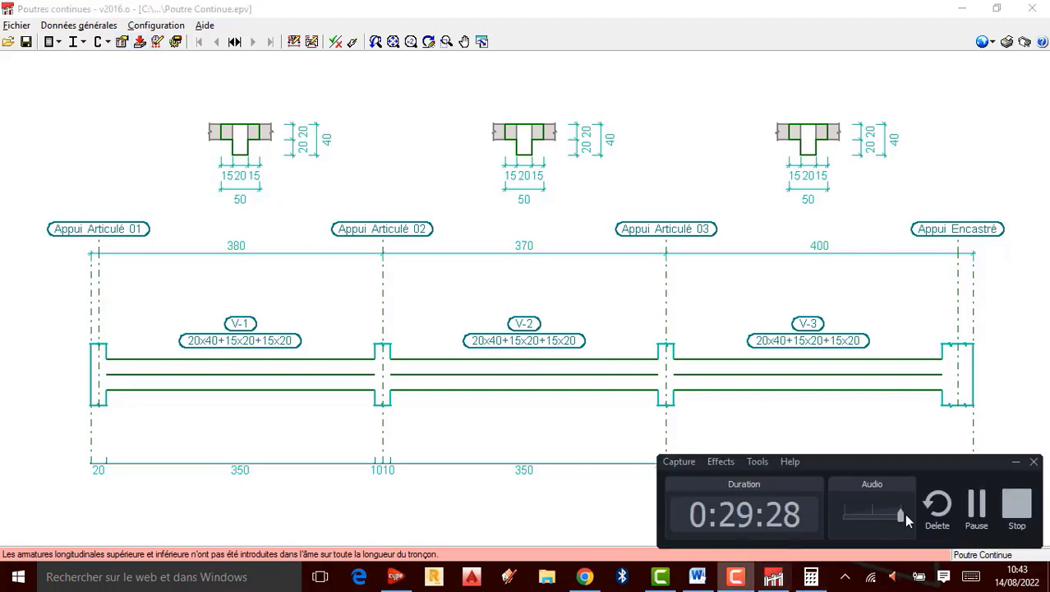
{"action": "left_click", "coordinate": [982, 503]}
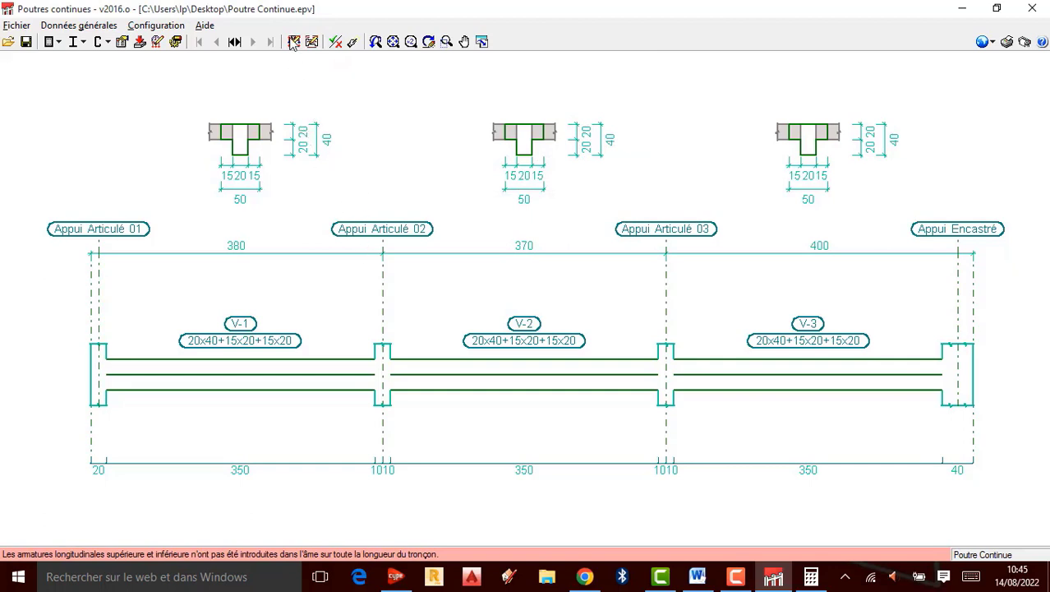
- Try to run the verification of the continuous beam and dismiss the resulting dialog
{"action": "left_click", "coordinate": [334, 43]}
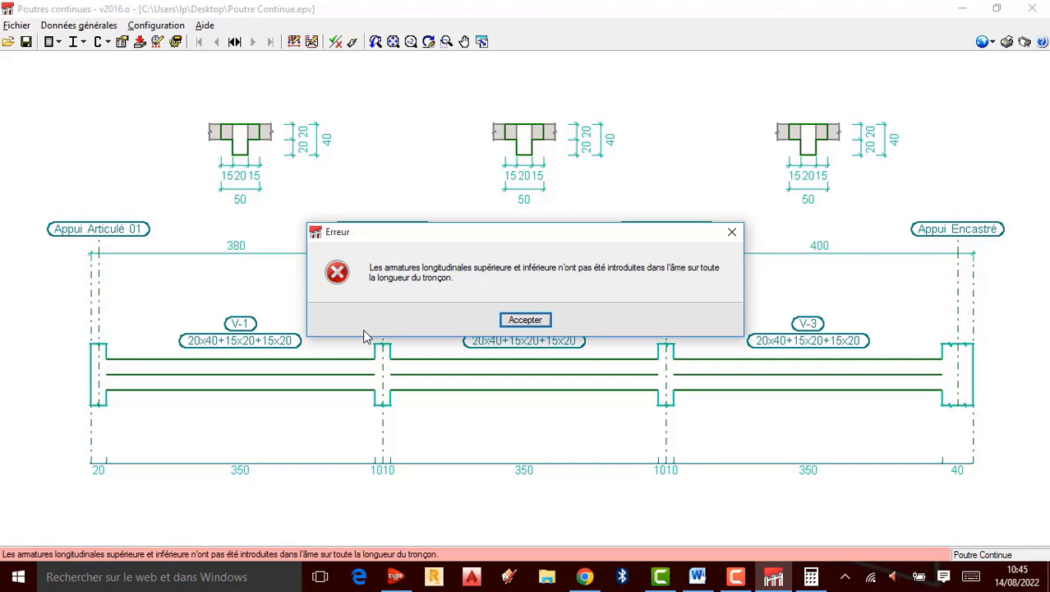
{"action": "left_click", "coordinate": [519, 320]}
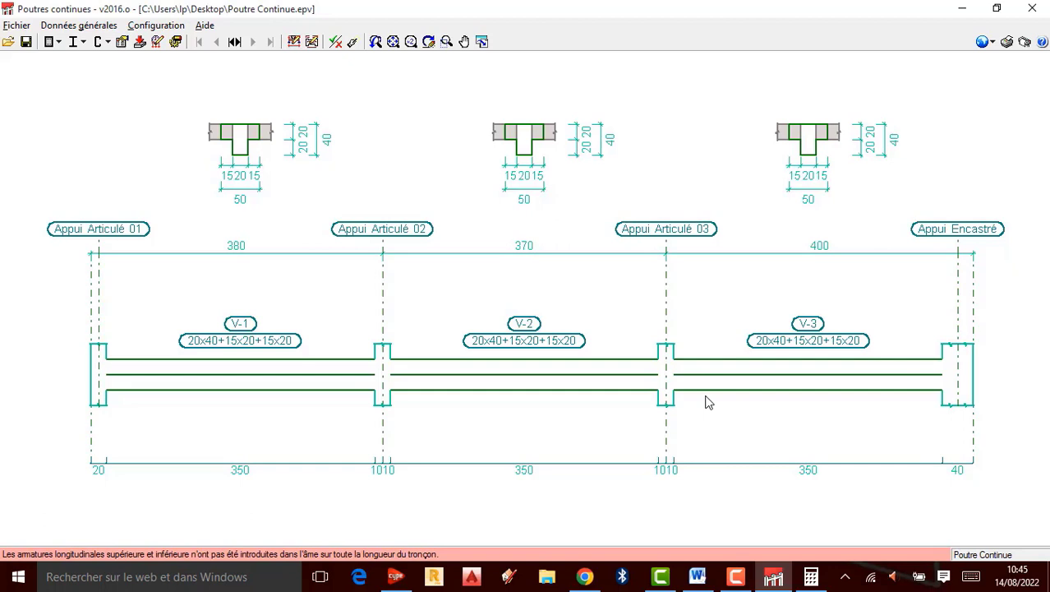
{"action": "left_click", "coordinate": [735, 576]}
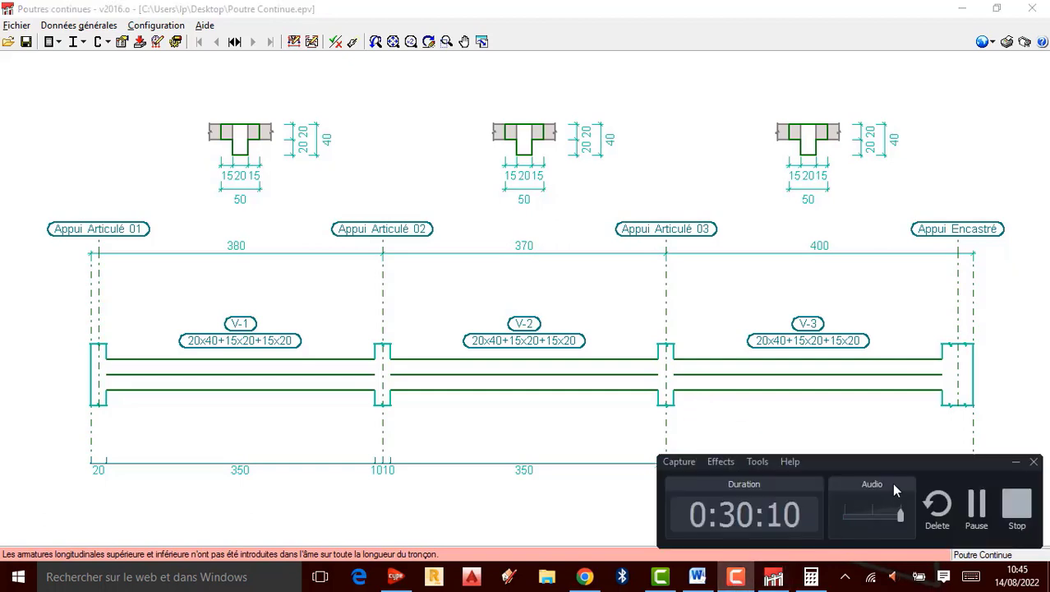
- Examine the assembly reinforcement table for rectangular sections in the general options, including the first row's transverse reinforcement layout
{"action": "left_click", "coordinate": [78, 25]}
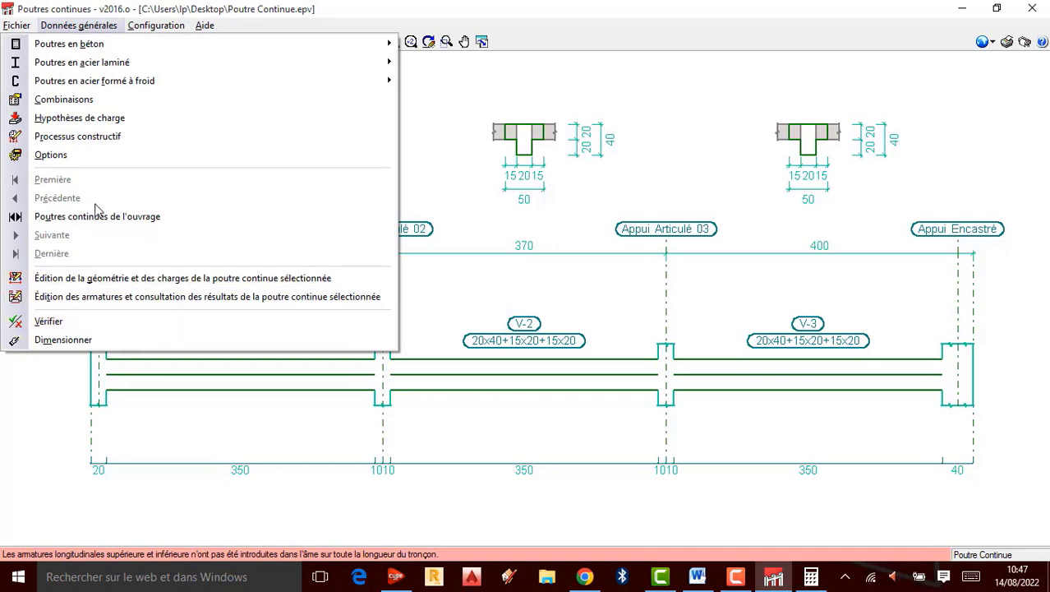
{"action": "left_click", "coordinate": [41, 154]}
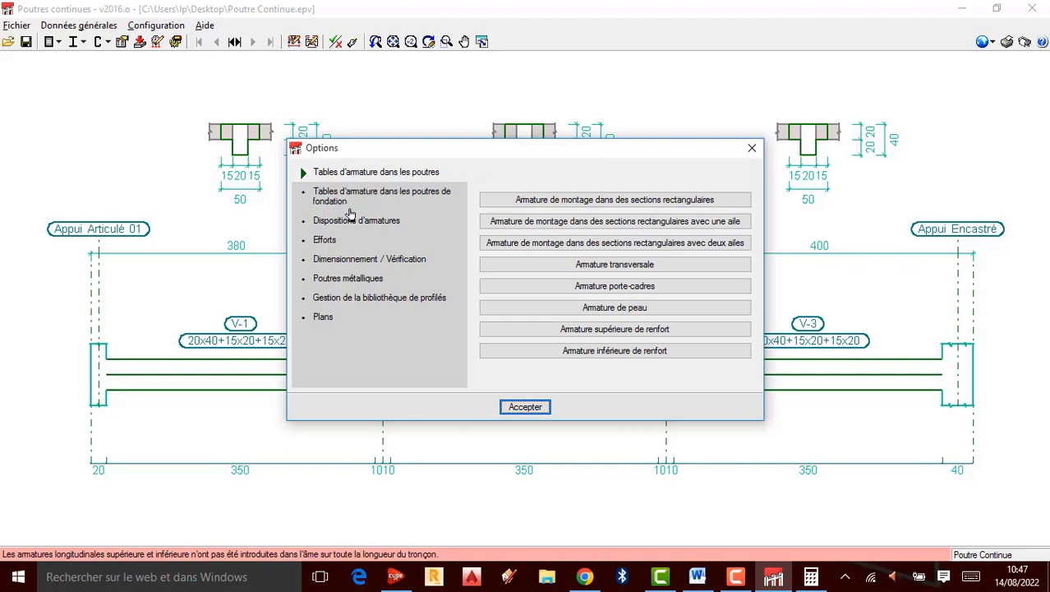
{"action": "left_click", "coordinate": [638, 201]}
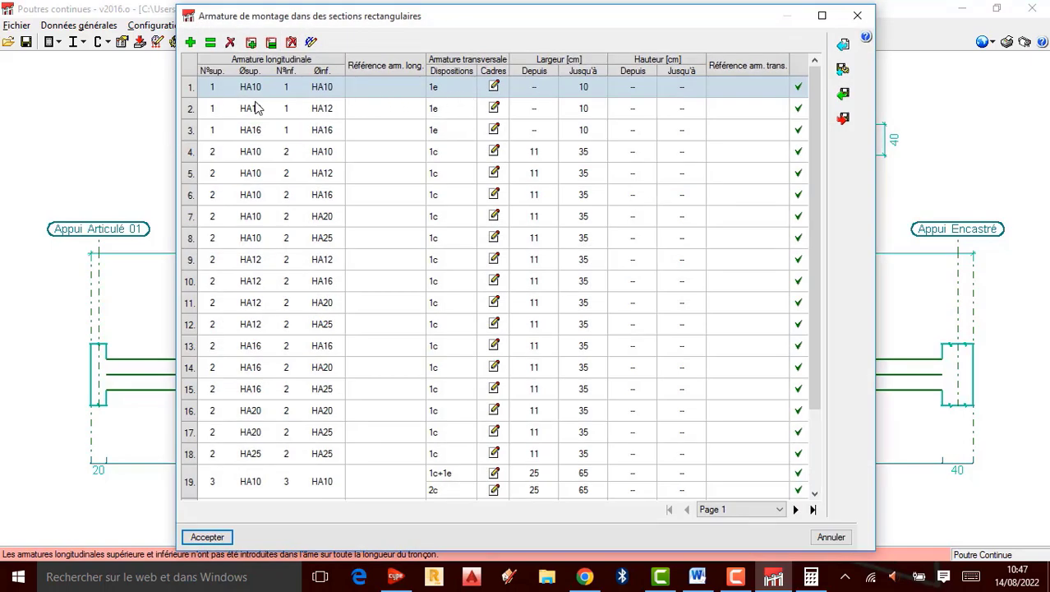
{"action": "left_click", "coordinate": [337, 90]}
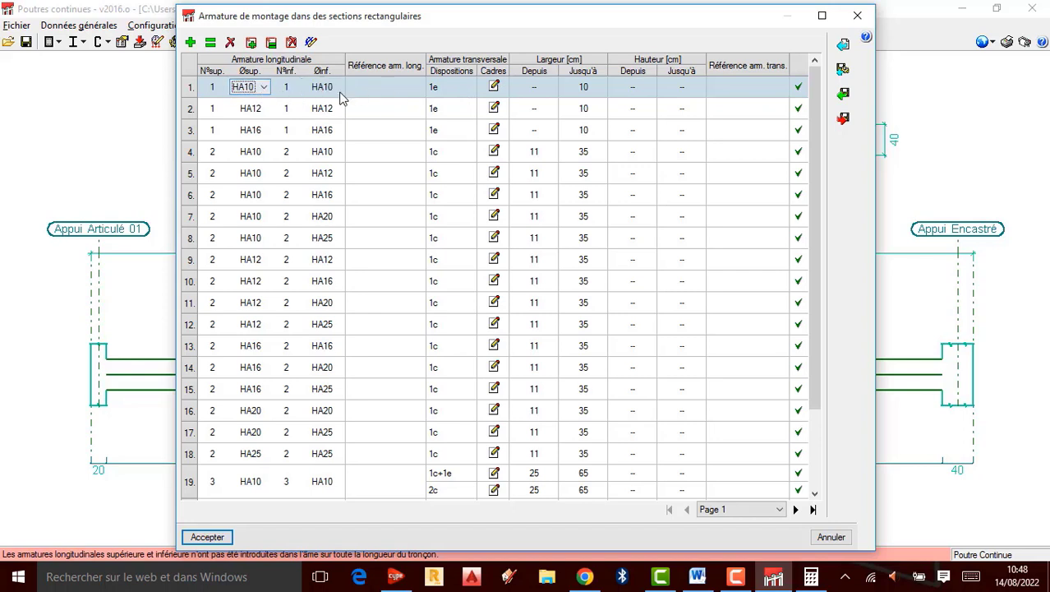
{"action": "left_click", "coordinate": [495, 88]}
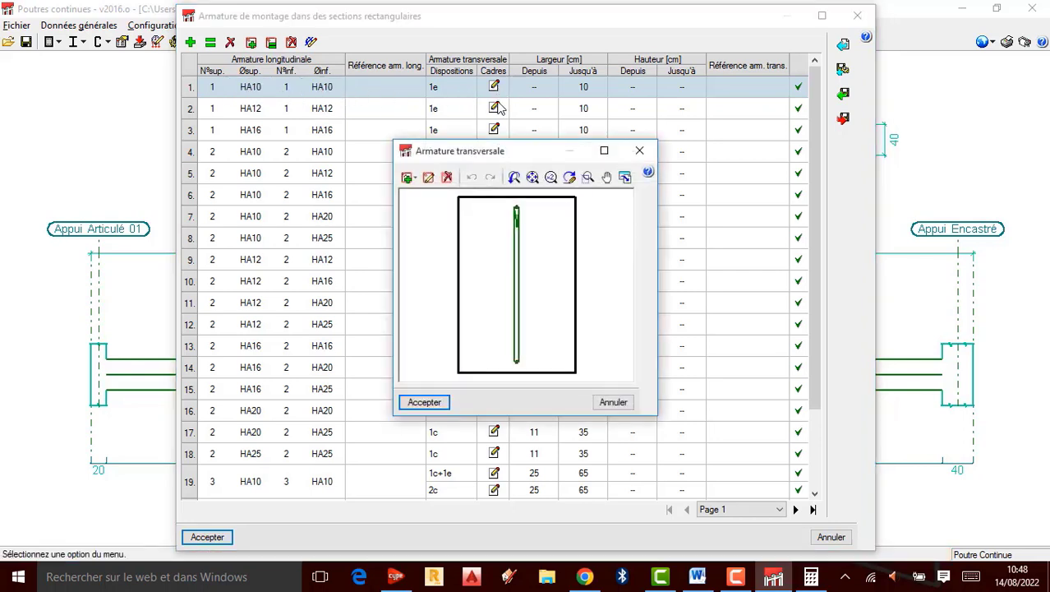
{"action": "left_click", "coordinate": [638, 152]}
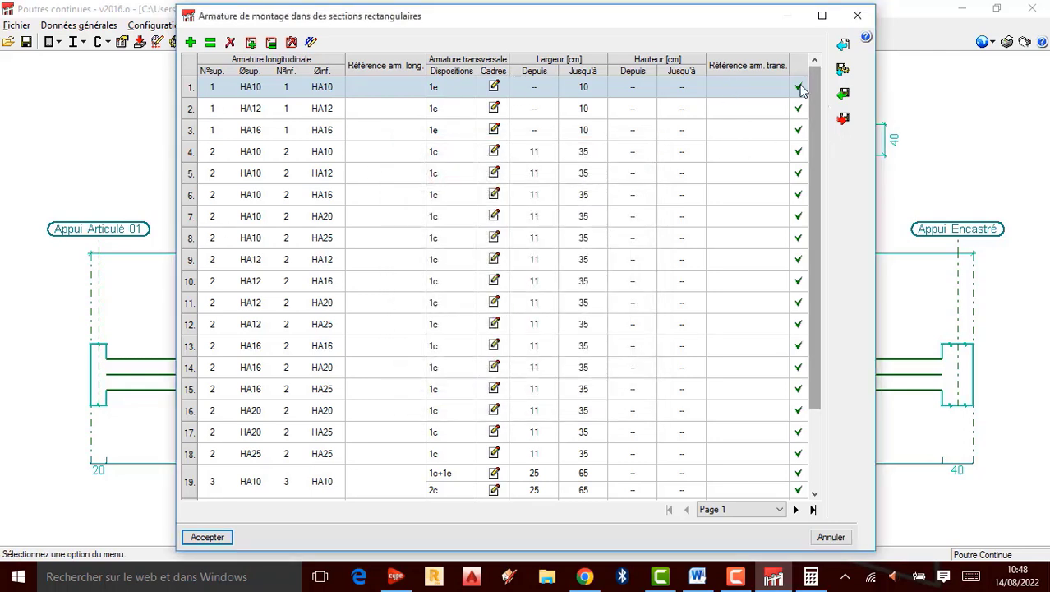
{"action": "scroll", "coordinate": [707, 173], "scroll_direction": "down", "scroll_amount": 2}
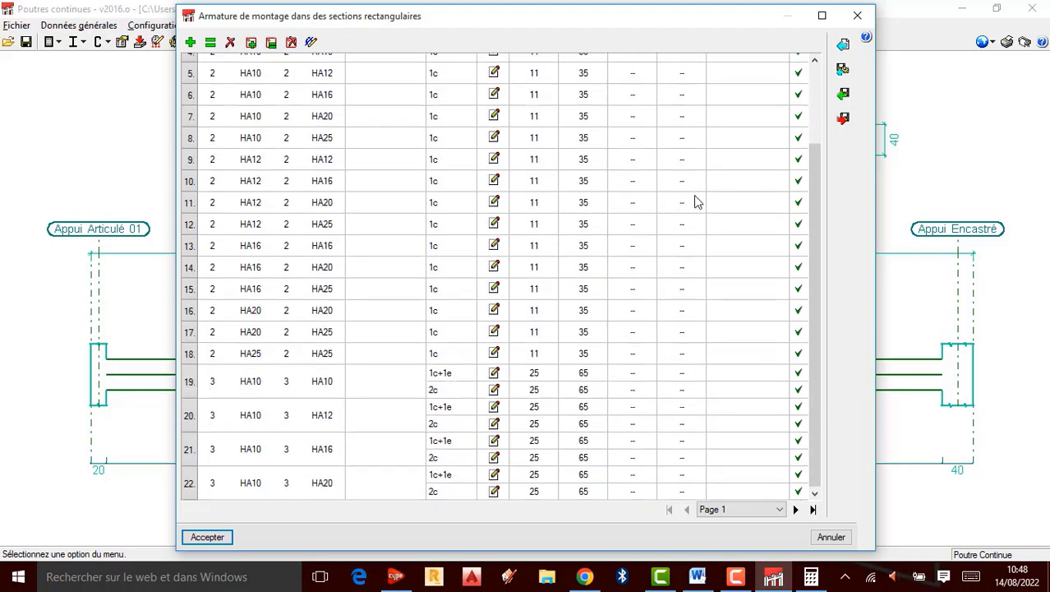
{"action": "left_click", "coordinate": [216, 538]}
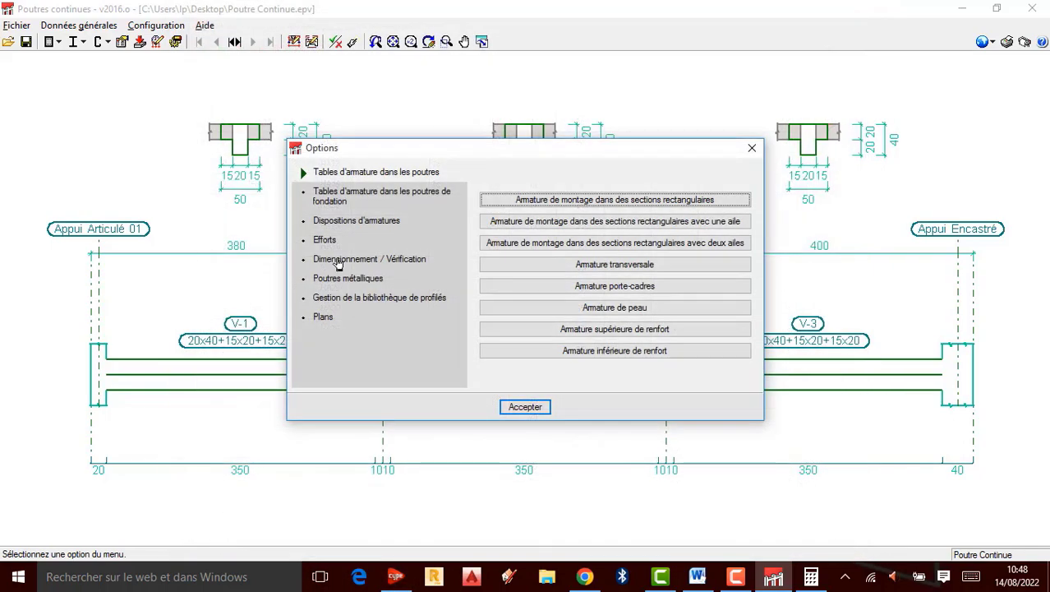
- Try to insert an extra row in the assembly reinforcement table for rectangular sections with one flange, and discard the edit
{"action": "left_click", "coordinate": [567, 225]}
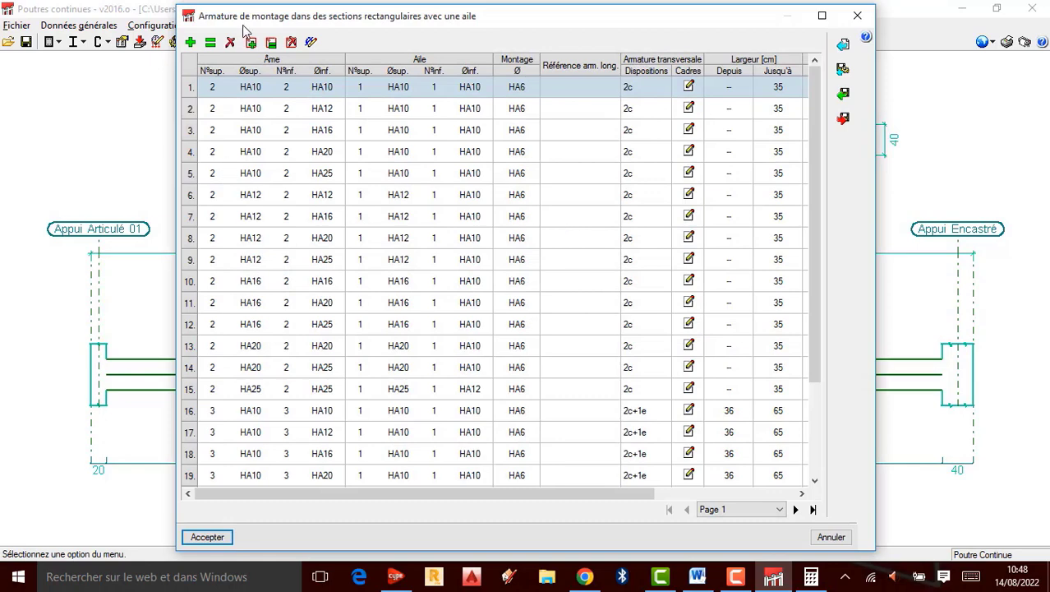
{"action": "left_click", "coordinate": [211, 42]}
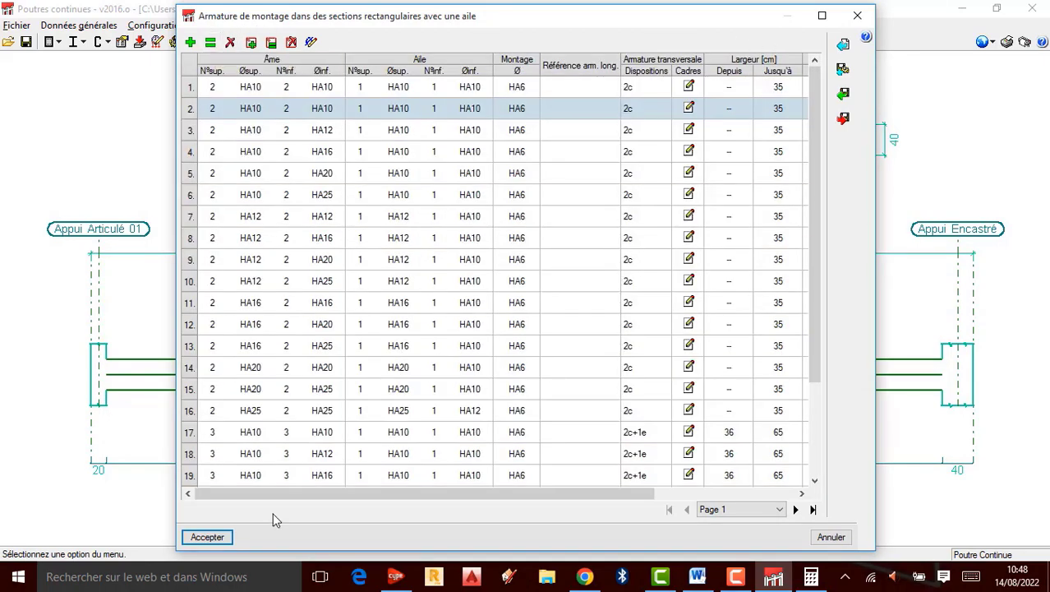
{"action": "left_click", "coordinate": [205, 537]}
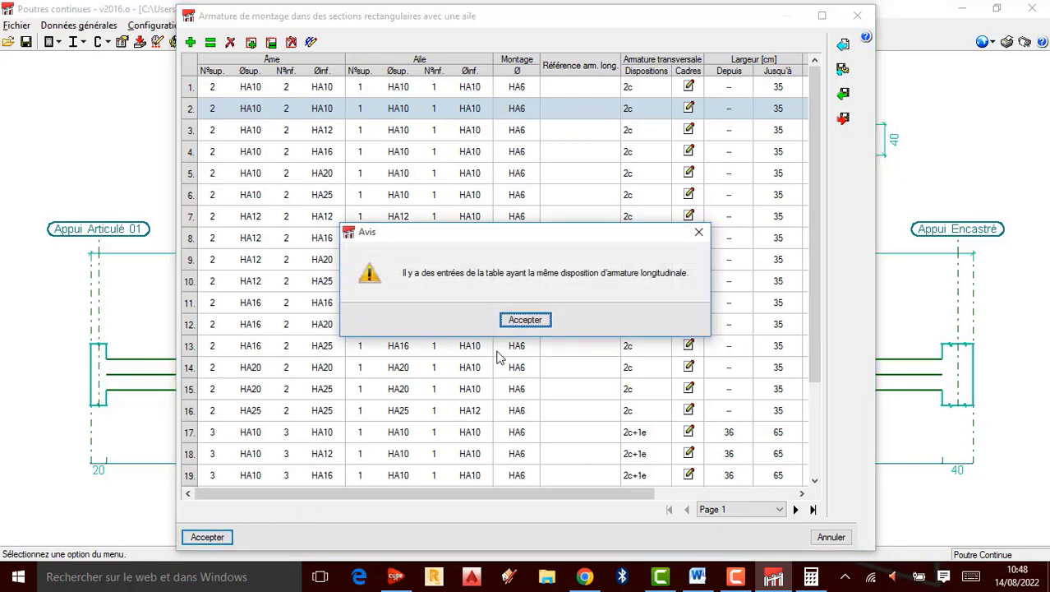
{"action": "left_click", "coordinate": [699, 233]}
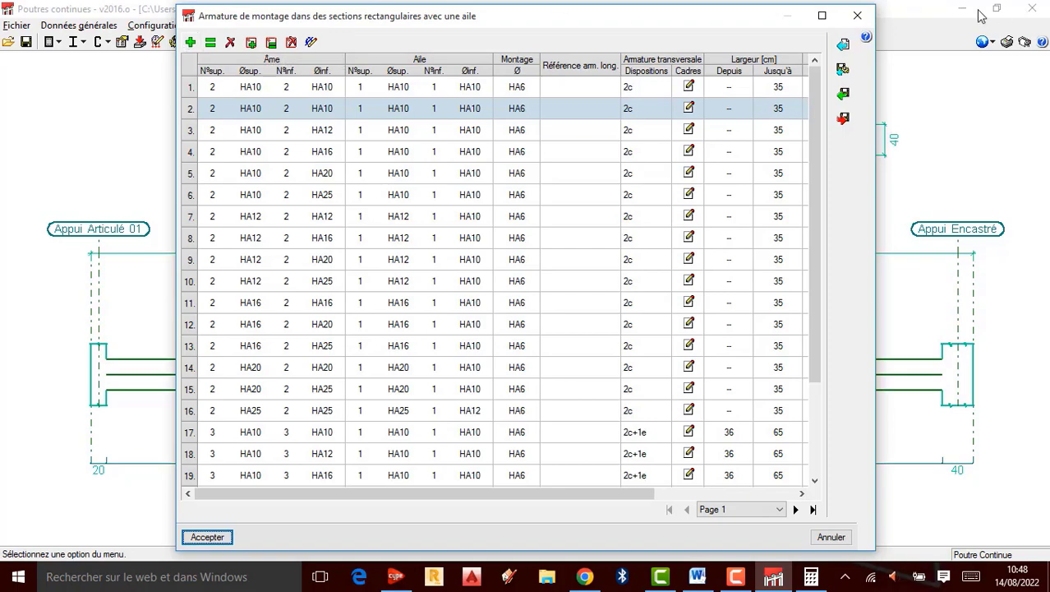
{"action": "left_click", "coordinate": [857, 15]}
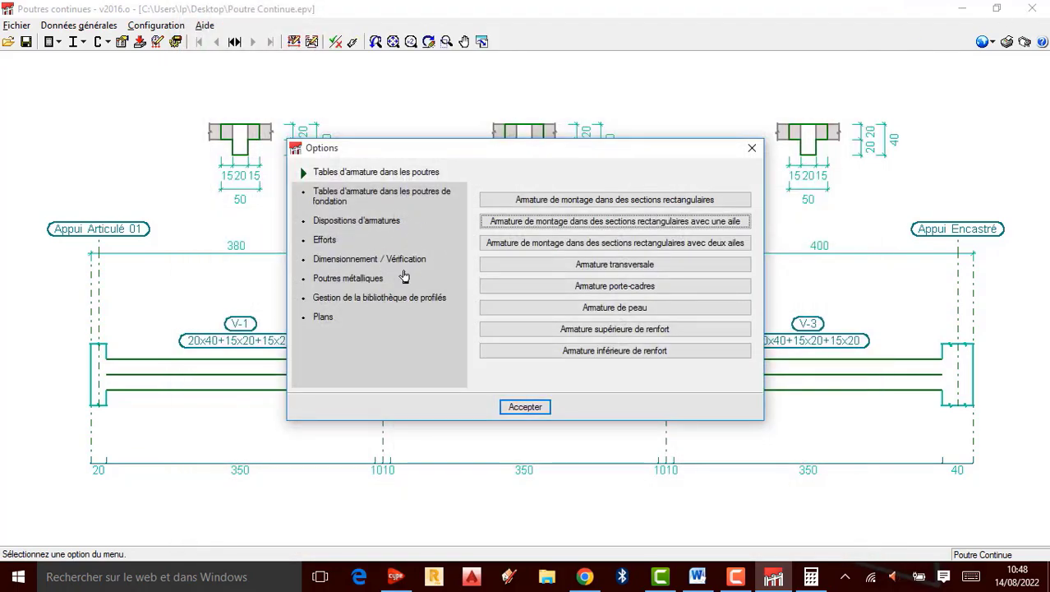
- Review the assembly reinforcement table for two-flange sections, the transverse reinforcement settings and the admissible stirrup-support bar diameters, accepting each unchanged
{"action": "left_click", "coordinate": [535, 243]}
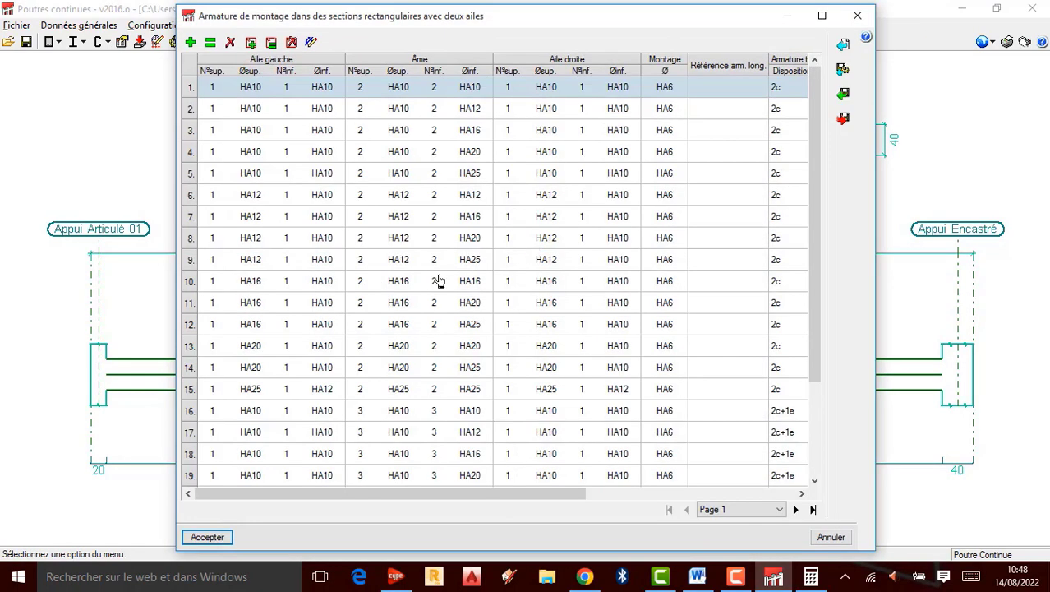
{"action": "left_click", "coordinate": [212, 540]}
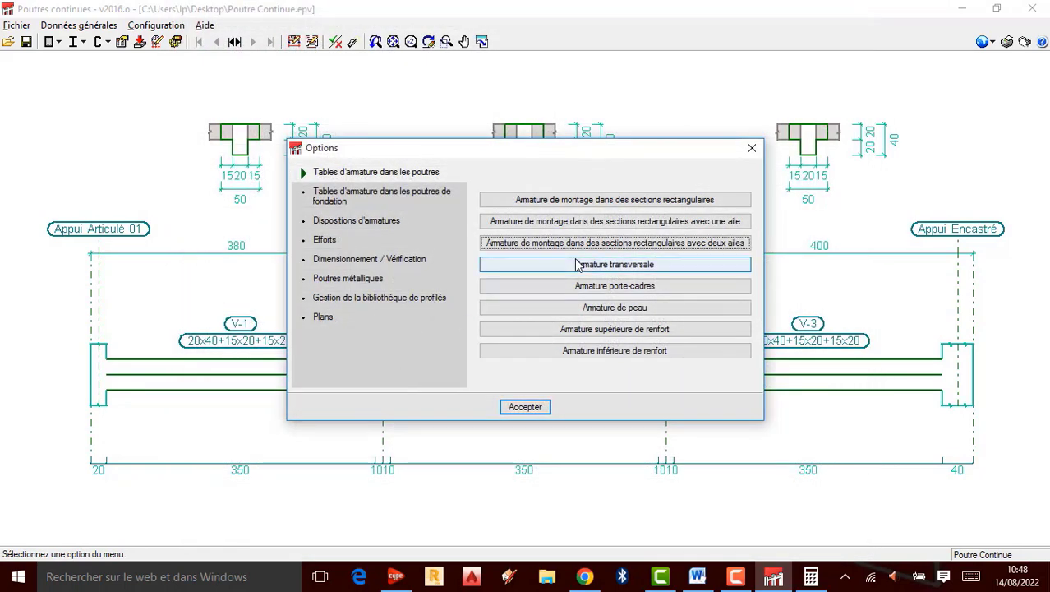
{"action": "left_click", "coordinate": [617, 265]}
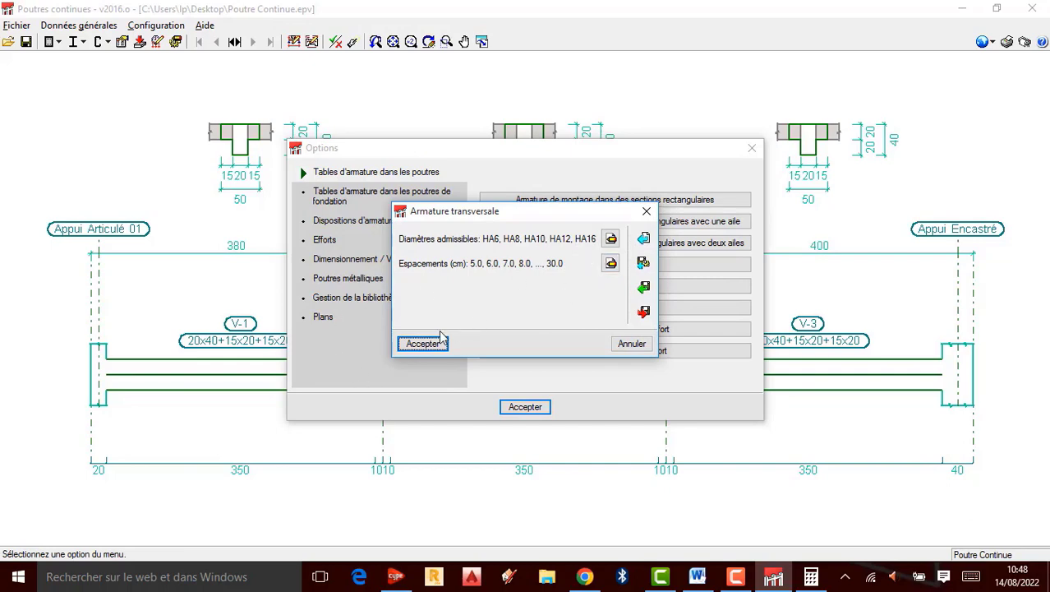
{"action": "left_click", "coordinate": [429, 344]}
{"action": "left_click", "coordinate": [577, 285]}
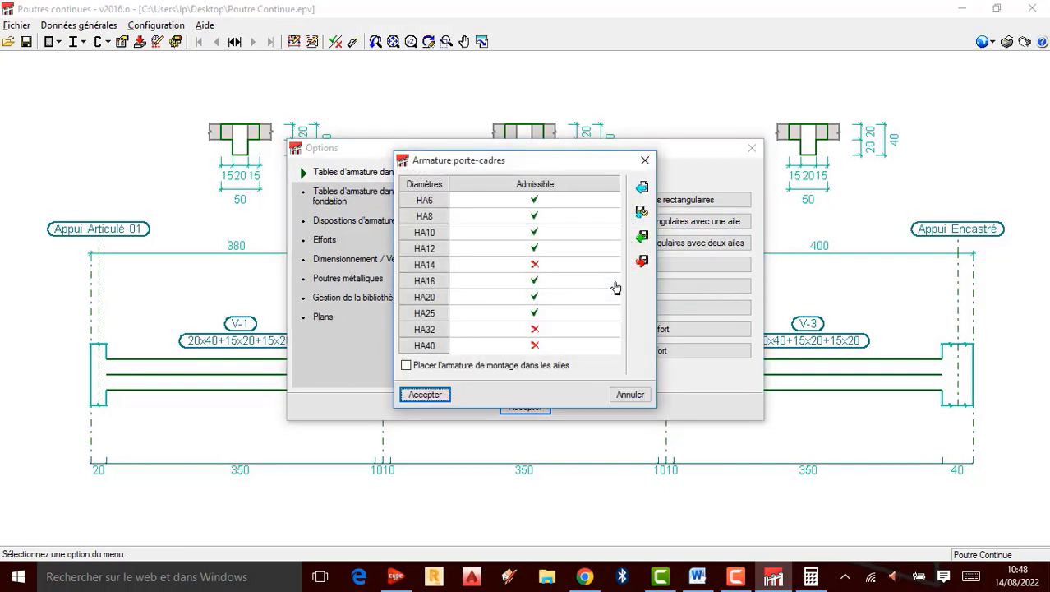
{"action": "left_click", "coordinate": [430, 395]}
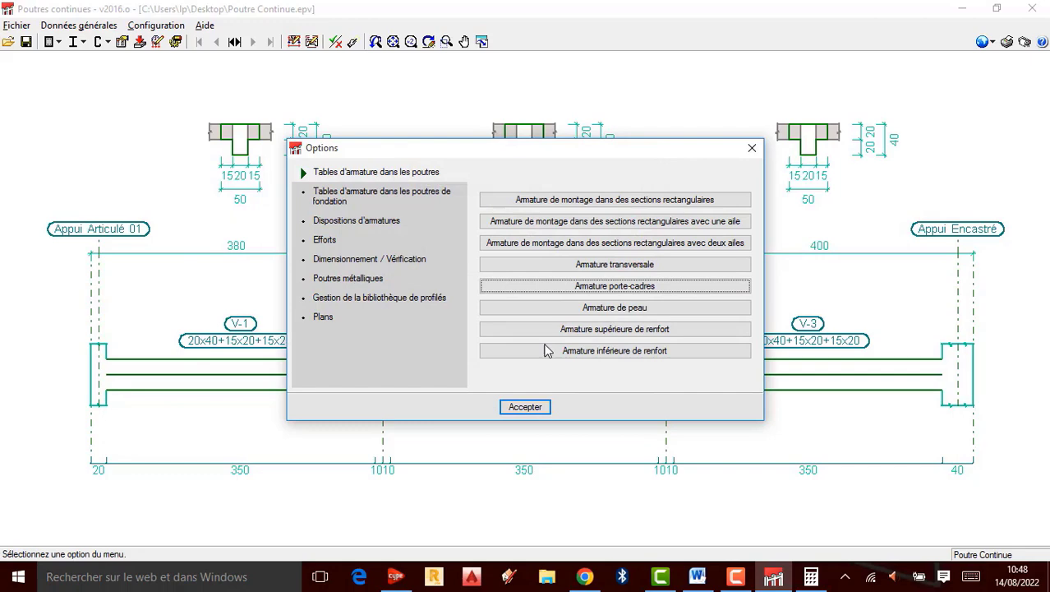
- Review the skin reinforcement and the upper and lower additional reinforcement tables, and accept the general options
{"action": "left_click", "coordinate": [618, 309]}
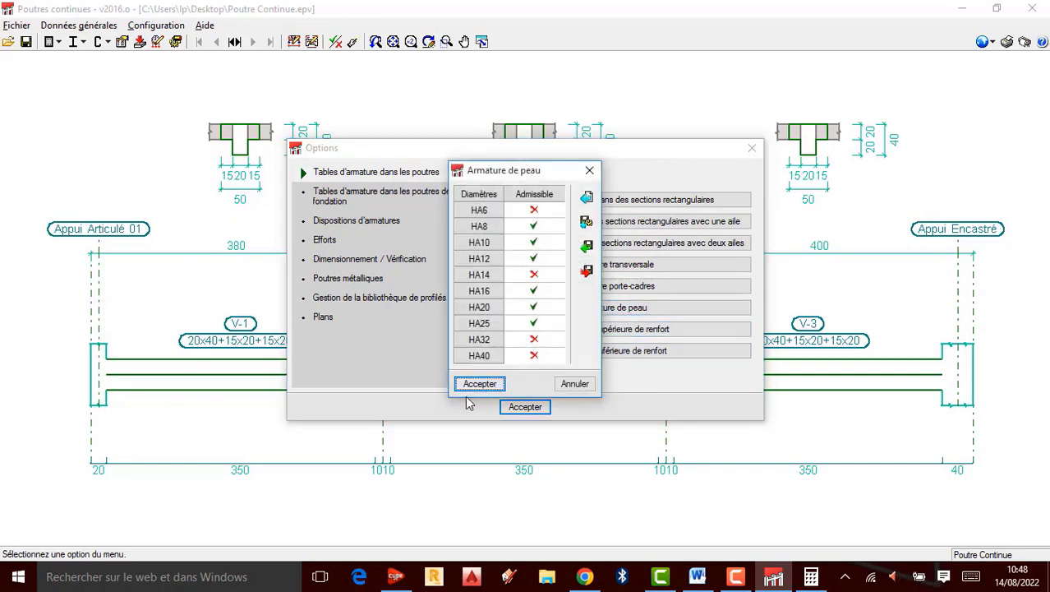
{"action": "left_click", "coordinate": [480, 383]}
{"action": "left_click", "coordinate": [608, 329]}
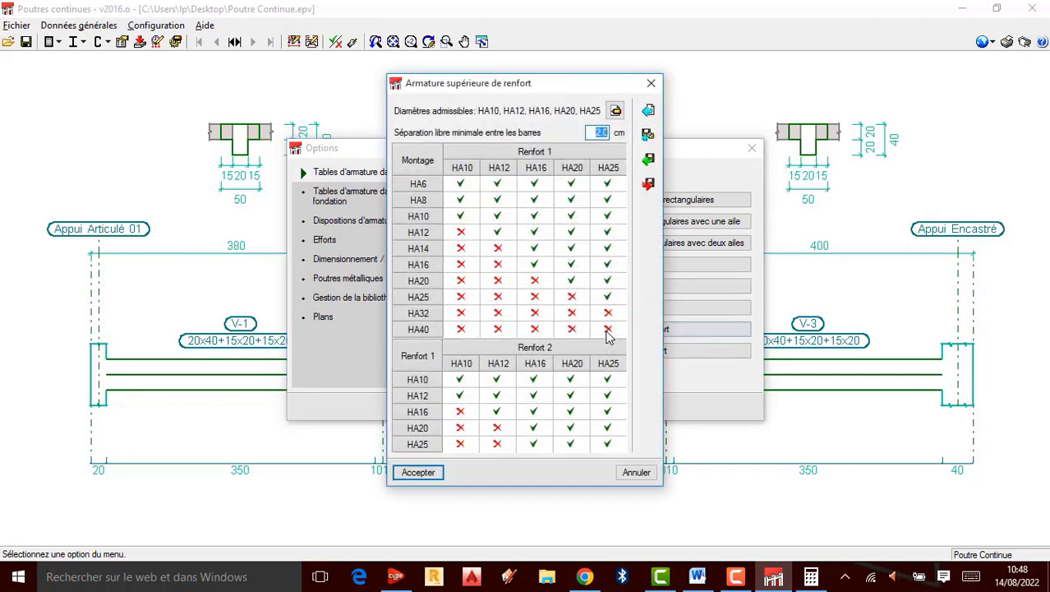
{"action": "left_click", "coordinate": [421, 472]}
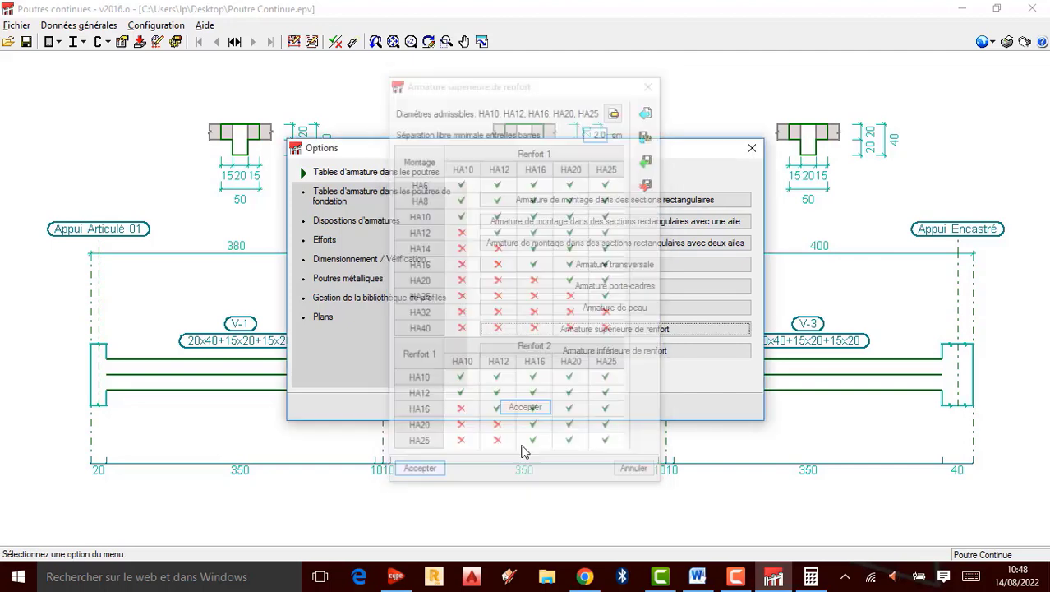
{"action": "left_click", "coordinate": [615, 351]}
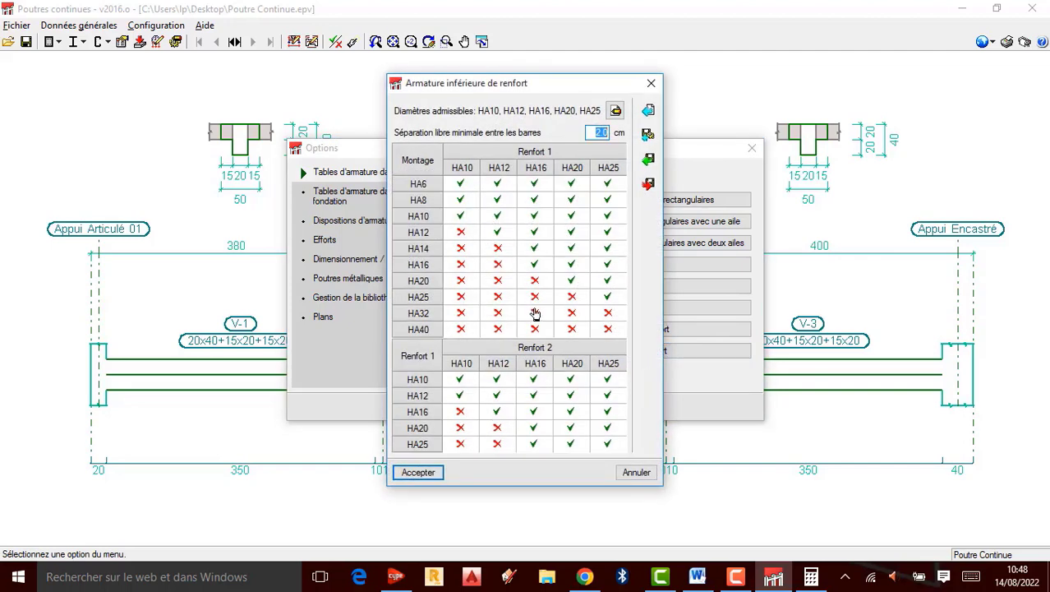
{"action": "left_click", "coordinate": [418, 472]}
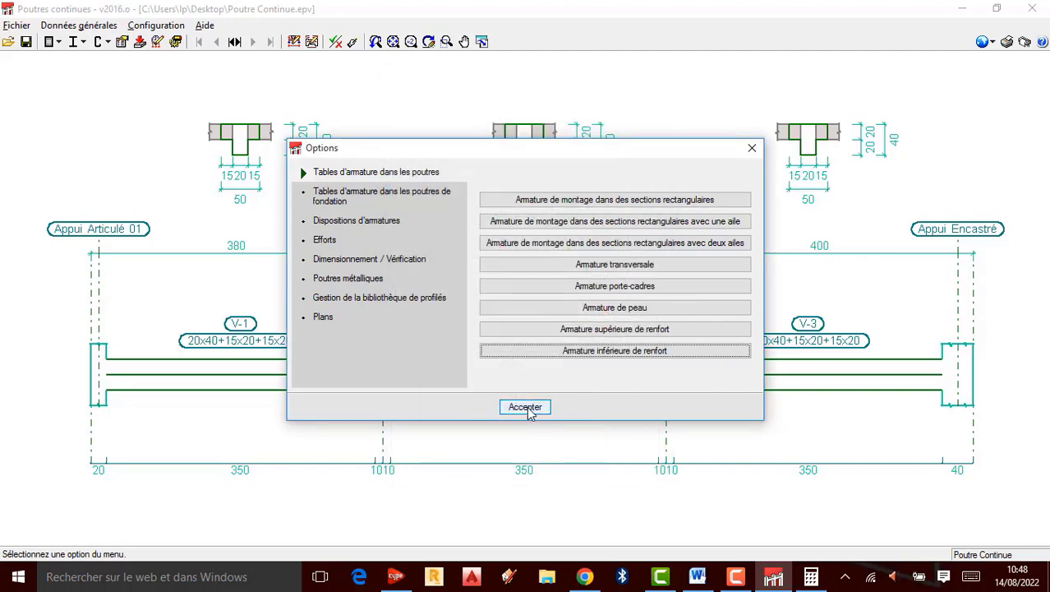
{"action": "left_click", "coordinate": [525, 407]}
{"action": "left_click", "coordinate": [736, 577]}
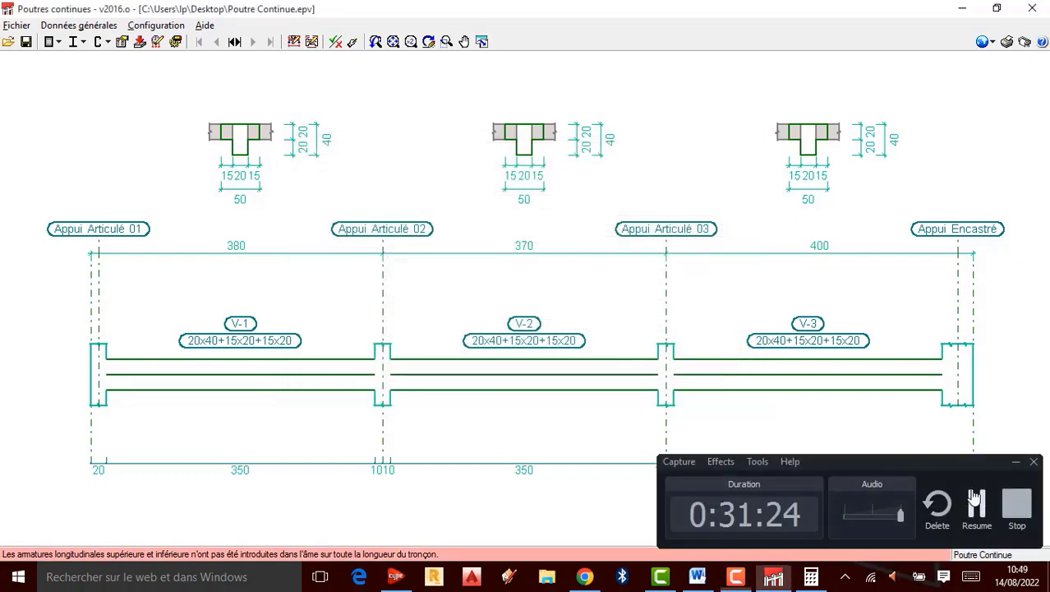
{"action": "left_click", "coordinate": [976, 501]}
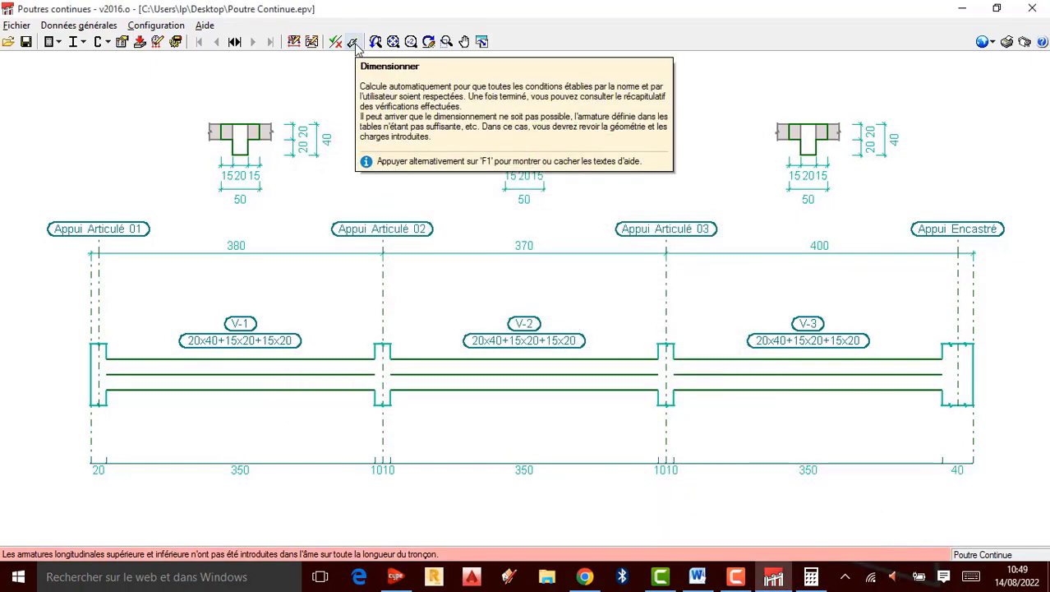
{"action": "left_click", "coordinate": [93, 30]}
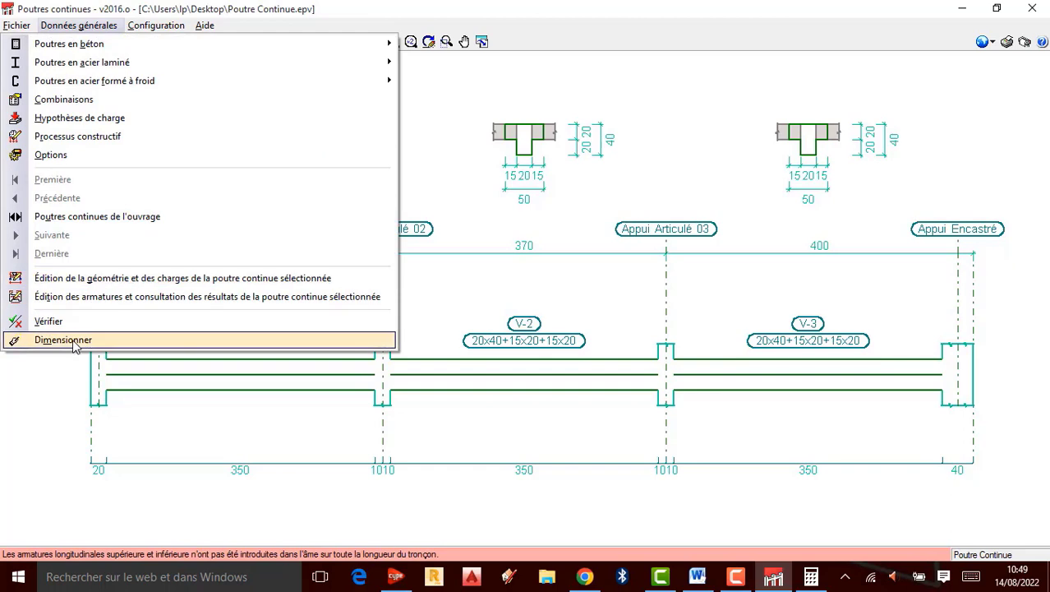
{"action": "left_click", "coordinate": [438, 72]}
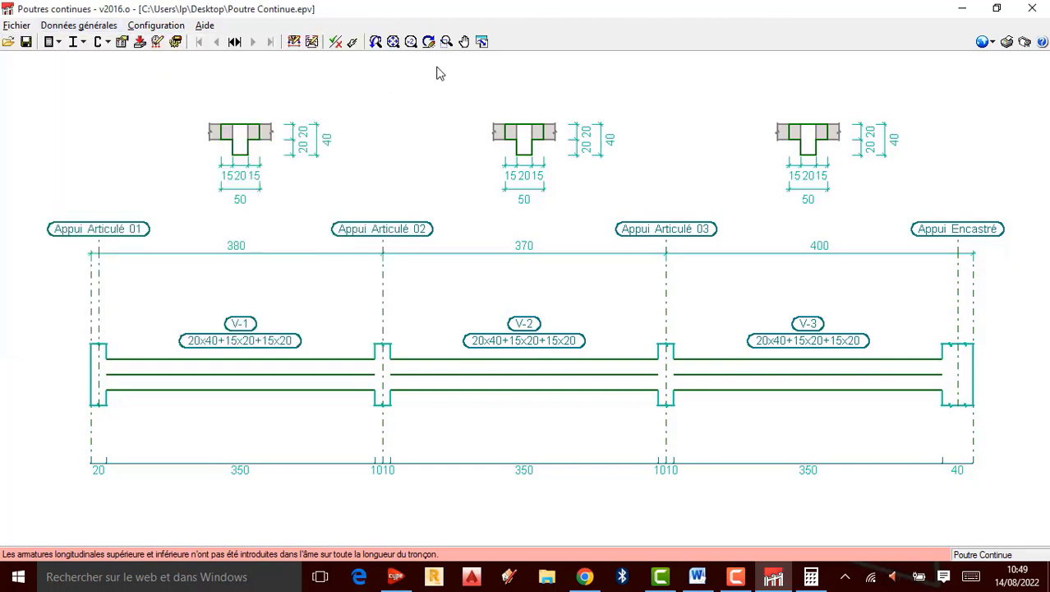
- Run the automatic design (Dimensionner) of the continuous beam and open the complete list of verifications
{"action": "left_click", "coordinate": [352, 43]}
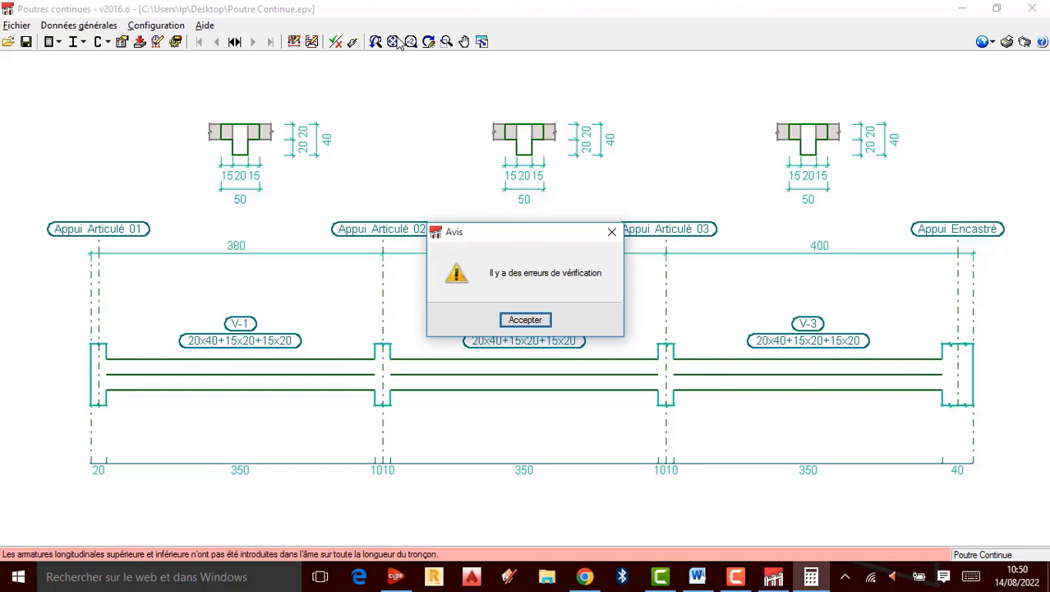
{"action": "left_click", "coordinate": [535, 324]}
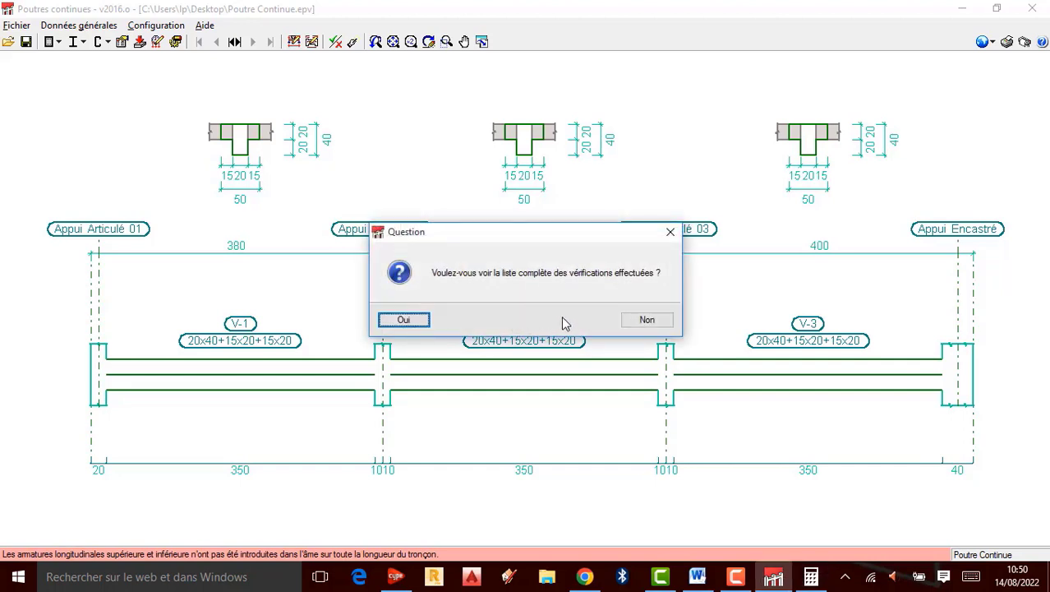
{"action": "left_click", "coordinate": [410, 322]}
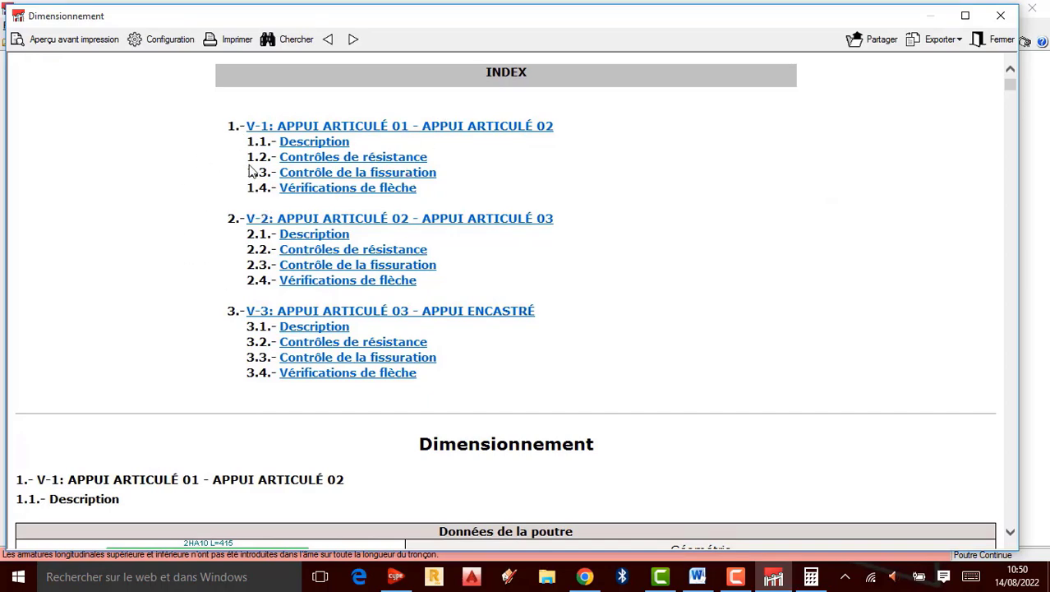
- Examine the beam data, reinforcement provisions and shear checks for span V-1 in the Dimensionnement report
{"action": "scroll", "coordinate": [398, 235], "scroll_direction": "down", "scroll_amount": 3}
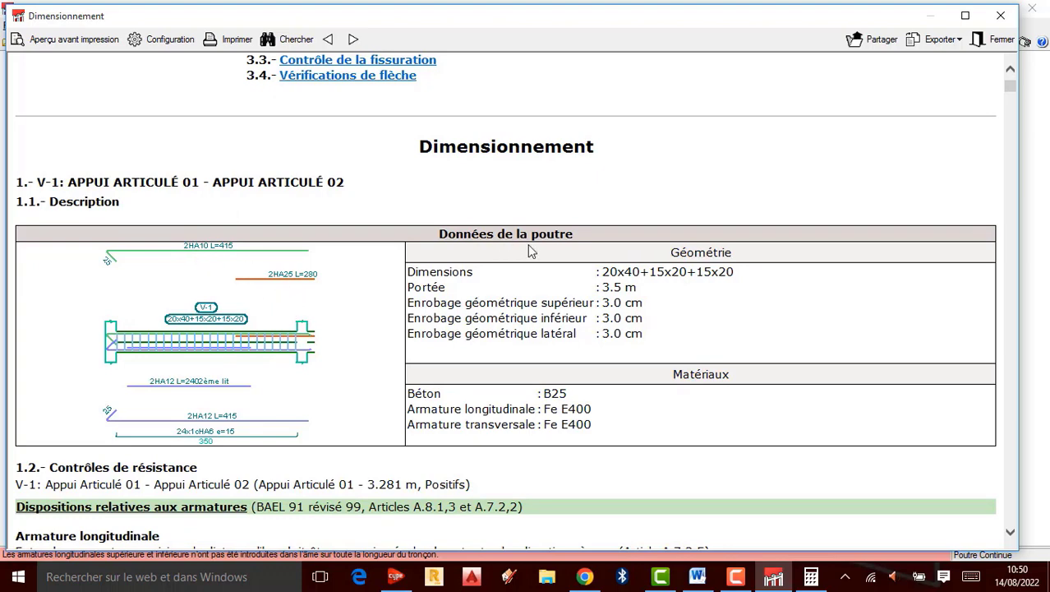
{"action": "scroll", "coordinate": [375, 300], "scroll_direction": "down", "scroll_amount": 2}
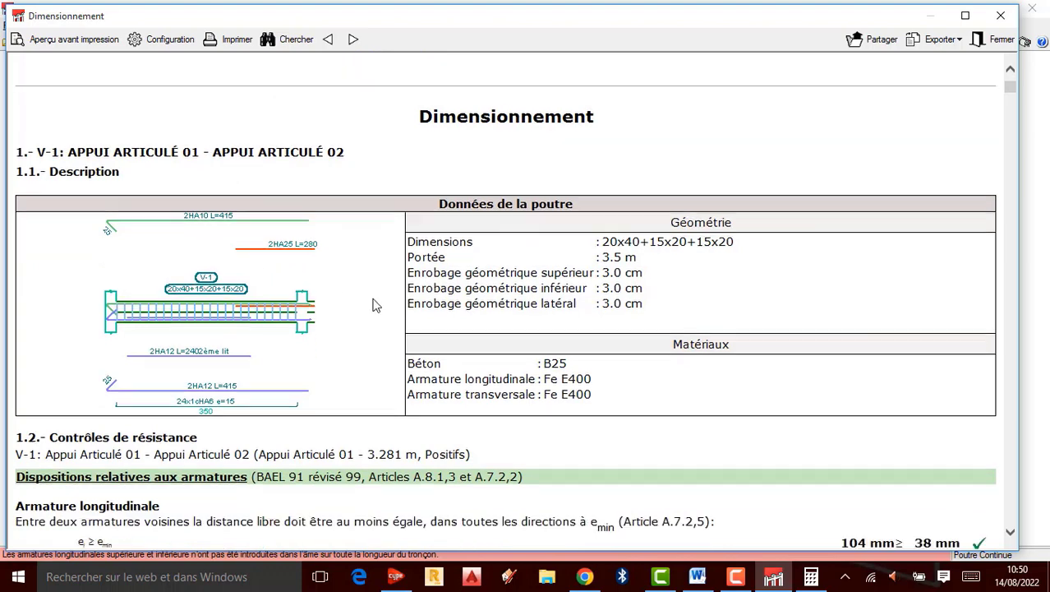
{"action": "scroll", "coordinate": [489, 247], "scroll_direction": "down", "scroll_amount": 1}
{"action": "scroll", "coordinate": [489, 247], "scroll_direction": "down", "scroll_amount": 3}
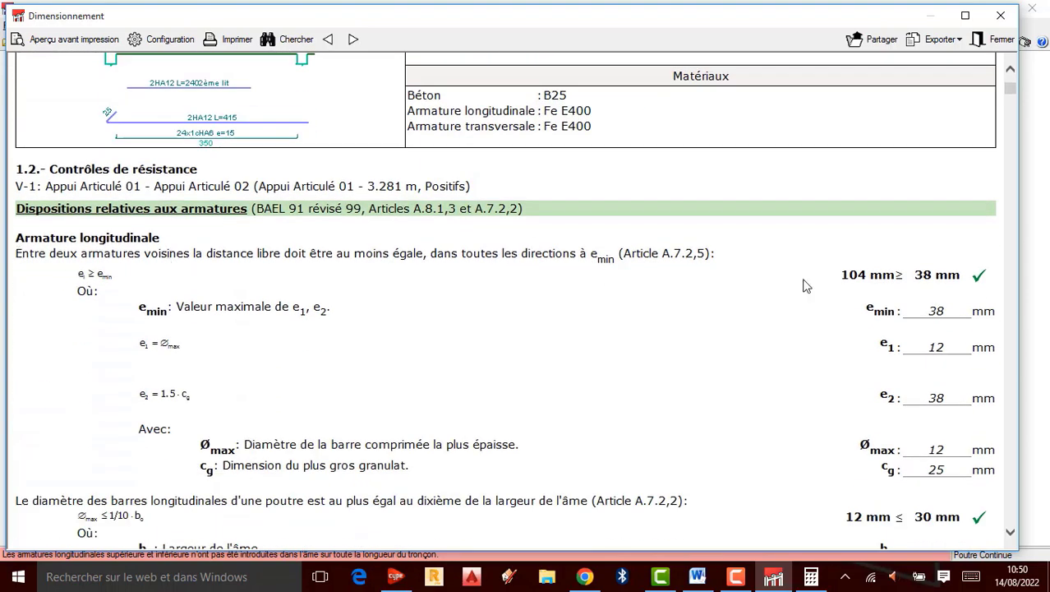
{"action": "scroll", "coordinate": [805, 285], "scroll_direction": "down", "scroll_amount": 10}
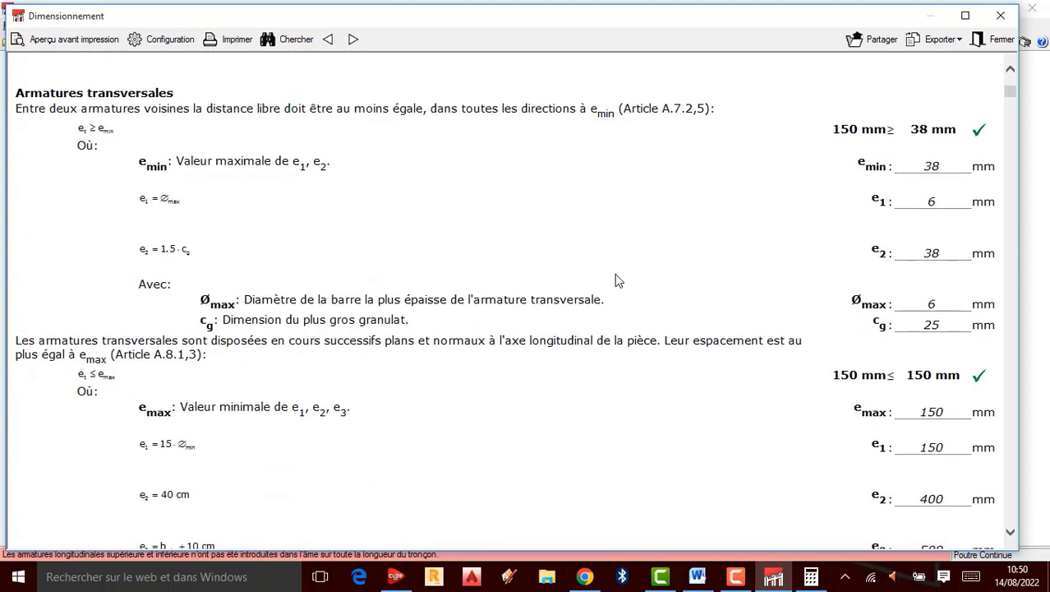
{"action": "scroll", "coordinate": [618, 281], "scroll_direction": "down", "scroll_amount": 20}
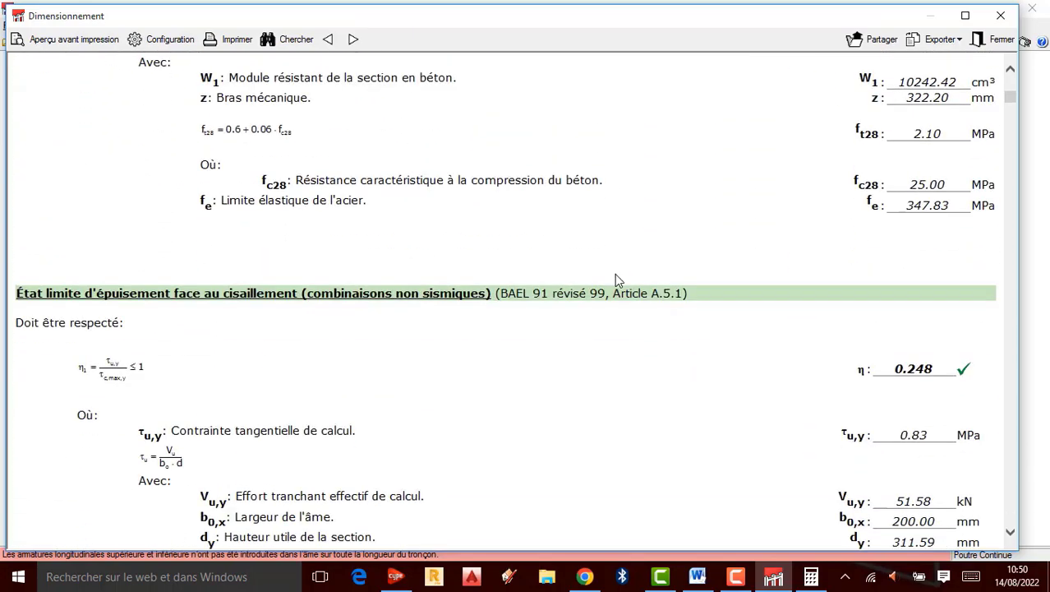
{"action": "scroll", "coordinate": [616, 279], "scroll_direction": "down", "scroll_amount": 20}
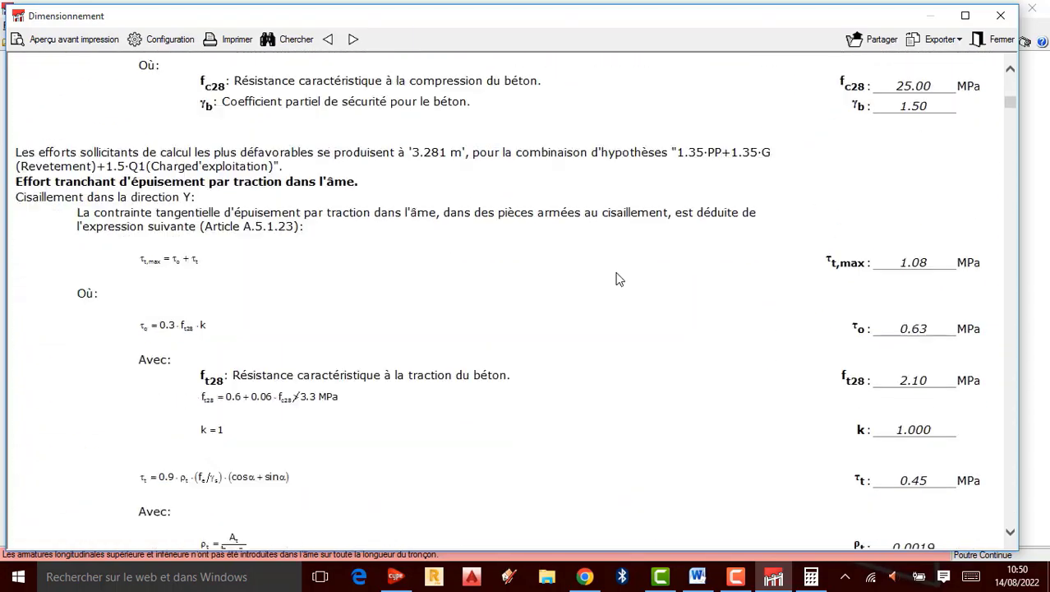
{"action": "scroll", "coordinate": [619, 280], "scroll_direction": "down", "scroll_amount": 11}
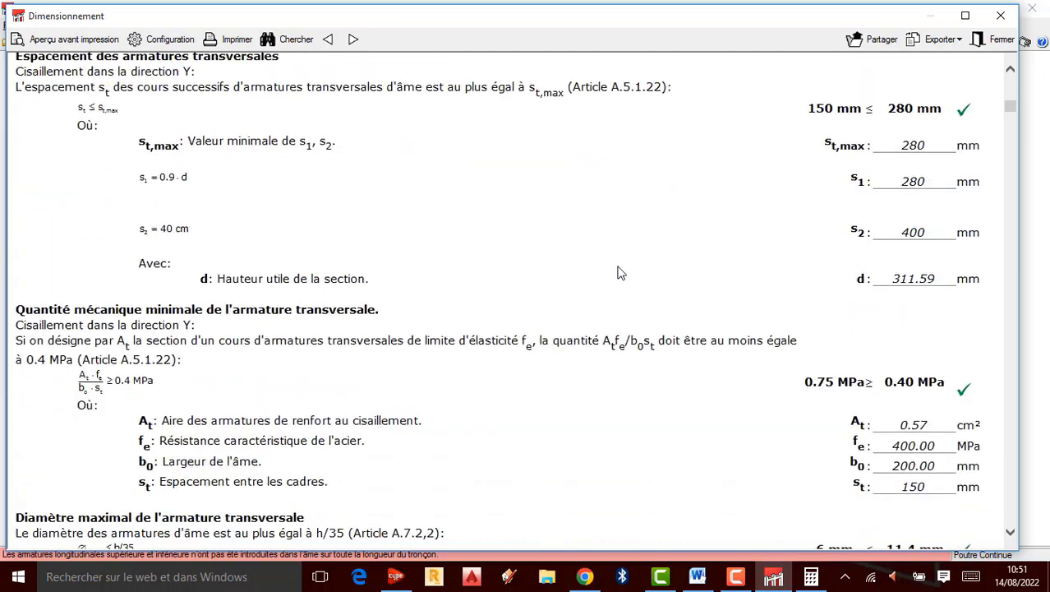
- Examine the resisting capacity calculations, section equilibrium diagrams, cracking control and deflection checks for span V-1
{"action": "scroll", "coordinate": [621, 273], "scroll_direction": "down", "scroll_amount": 20}
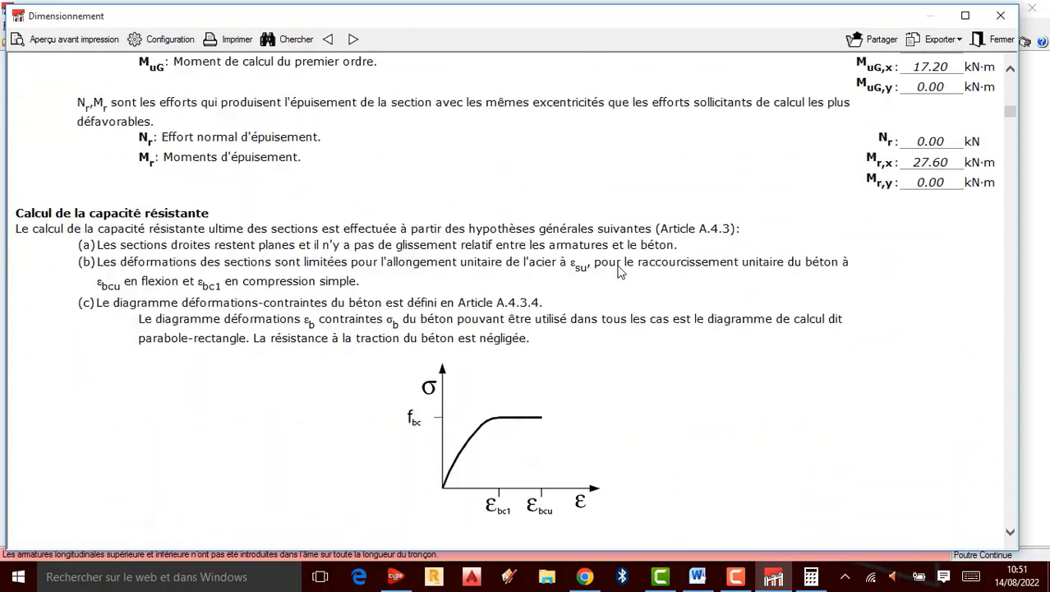
{"action": "scroll", "coordinate": [621, 273], "scroll_direction": "down", "scroll_amount": 20}
{"action": "scroll", "coordinate": [618, 267], "scroll_direction": "up", "scroll_amount": 4}
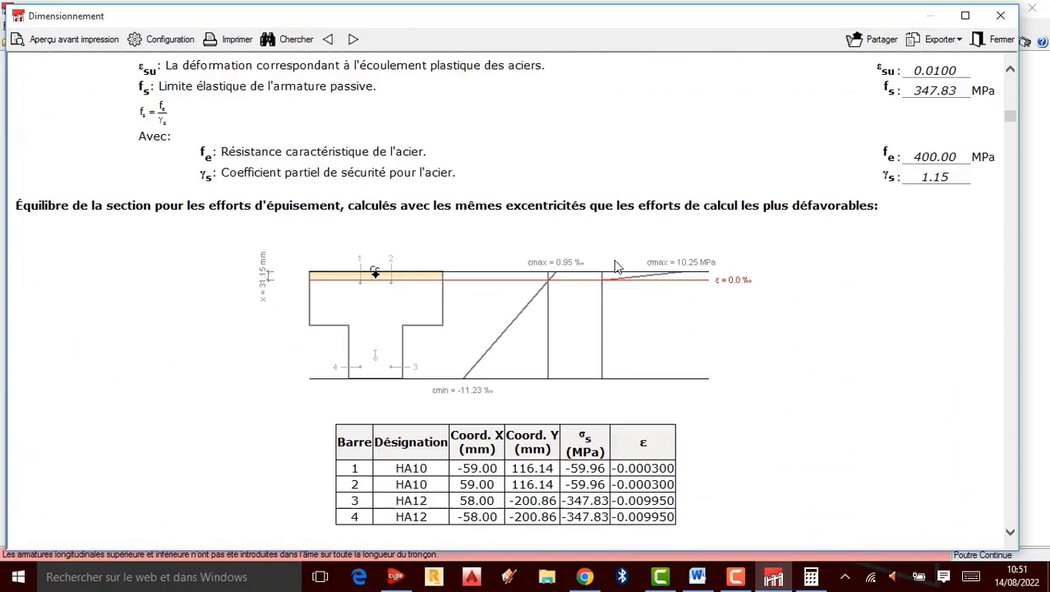
{"action": "scroll", "coordinate": [457, 296], "scroll_direction": "down", "scroll_amount": 14}
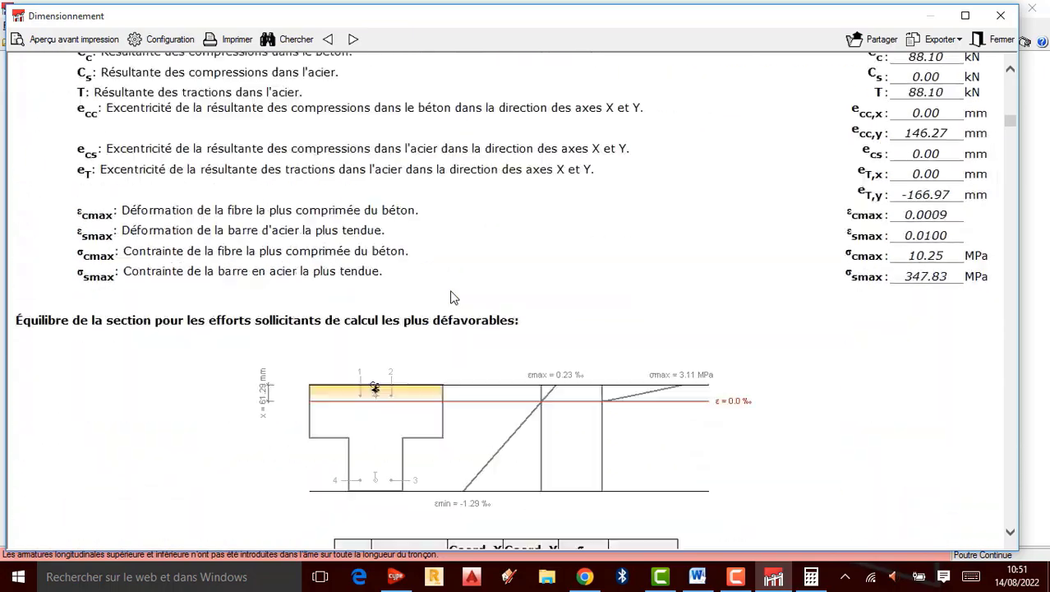
{"action": "scroll", "coordinate": [452, 297], "scroll_direction": "down", "scroll_amount": 20}
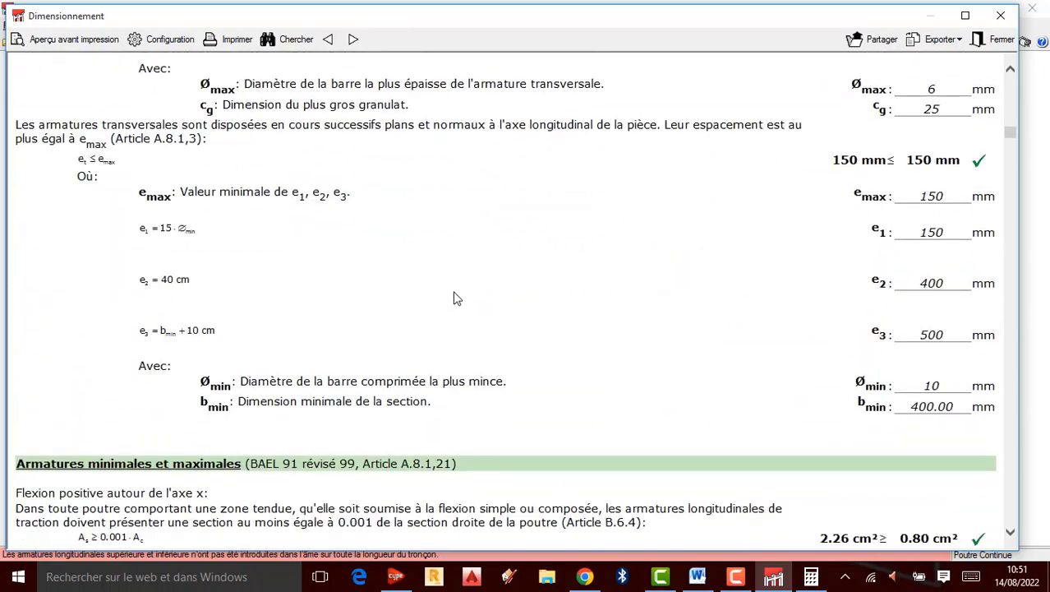
{"action": "scroll", "coordinate": [457, 298], "scroll_direction": "down", "scroll_amount": 20}
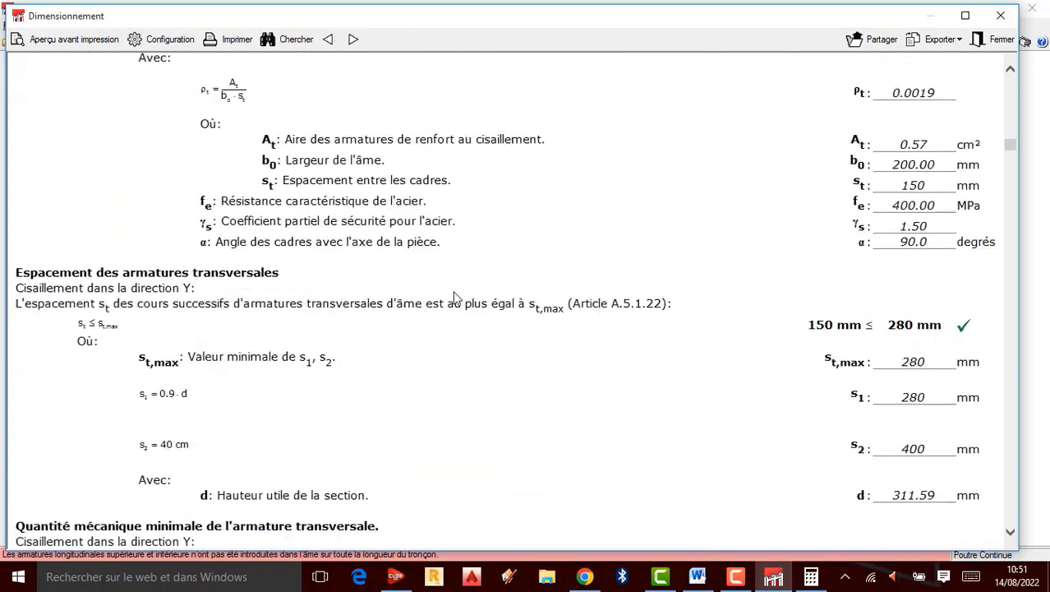
{"action": "scroll", "coordinate": [454, 297], "scroll_direction": "down", "scroll_amount": 20}
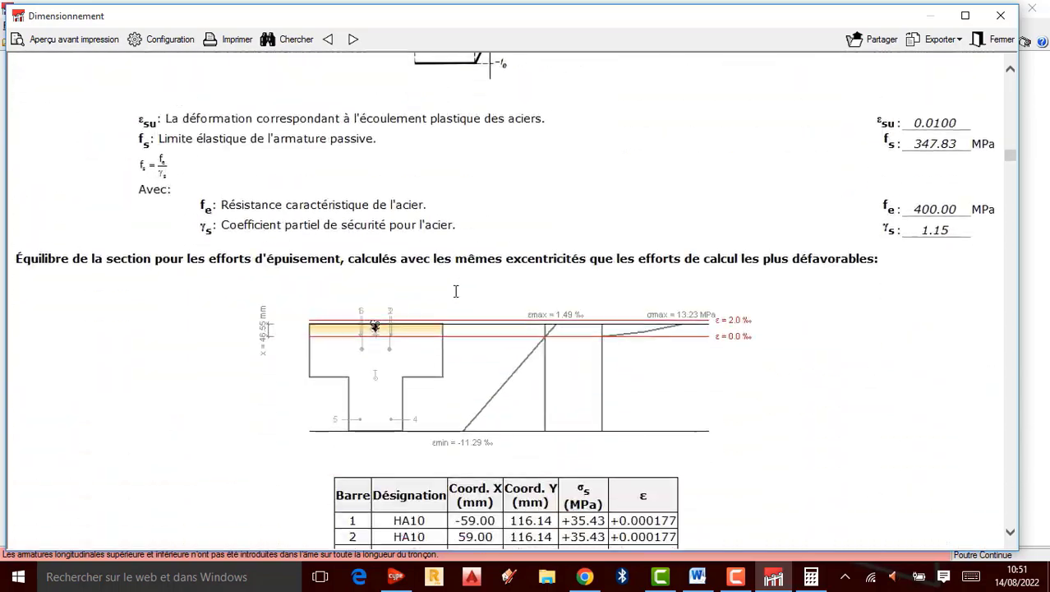
{"action": "scroll", "coordinate": [457, 294], "scroll_direction": "down", "scroll_amount": 20}
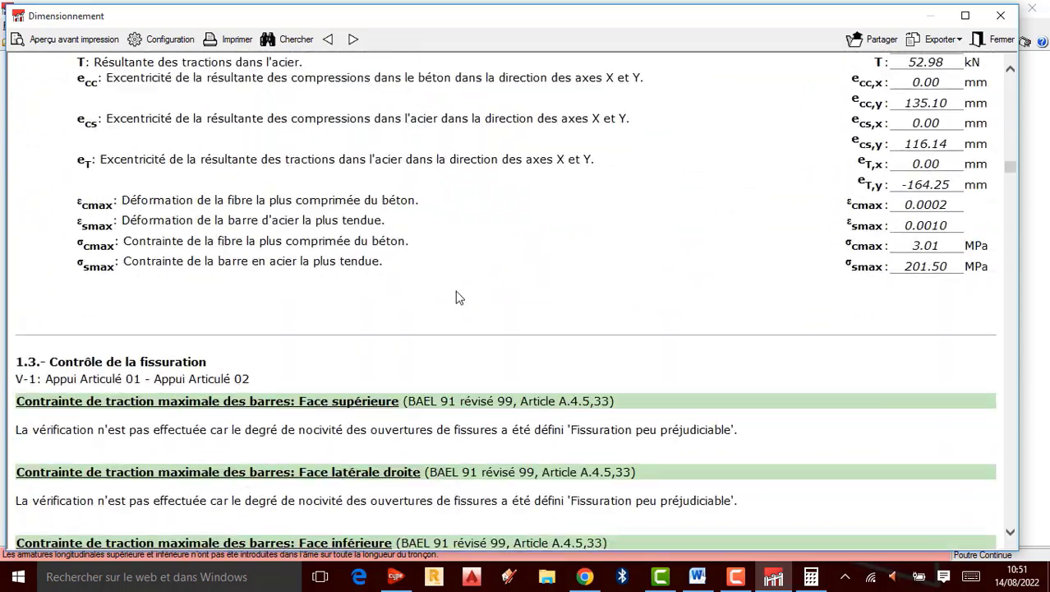
{"action": "scroll", "coordinate": [459, 298], "scroll_direction": "down", "scroll_amount": 20}
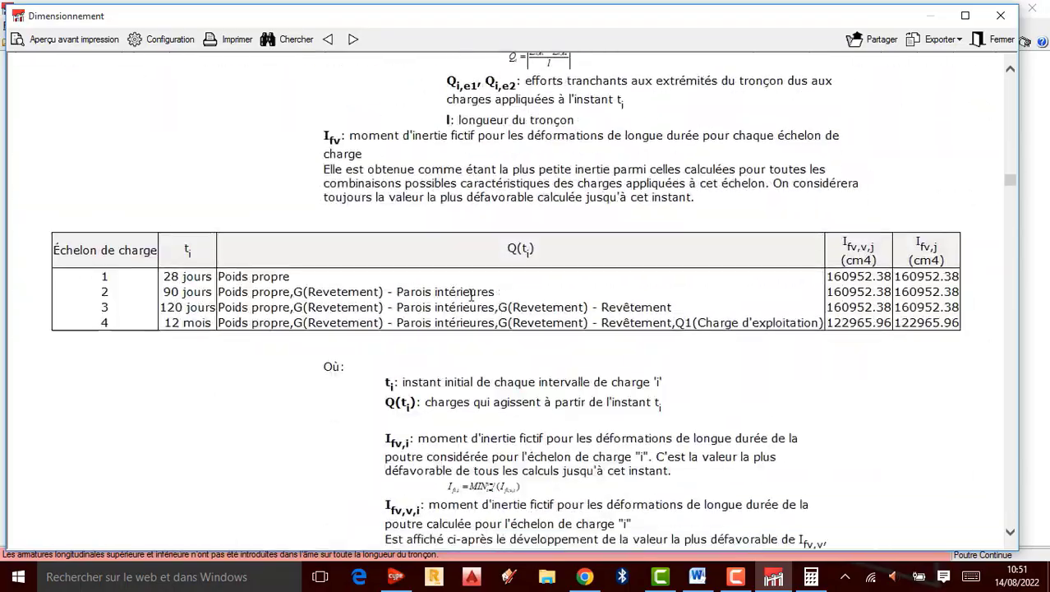
{"action": "scroll", "coordinate": [471, 293], "scroll_direction": "down", "scroll_amount": 20}
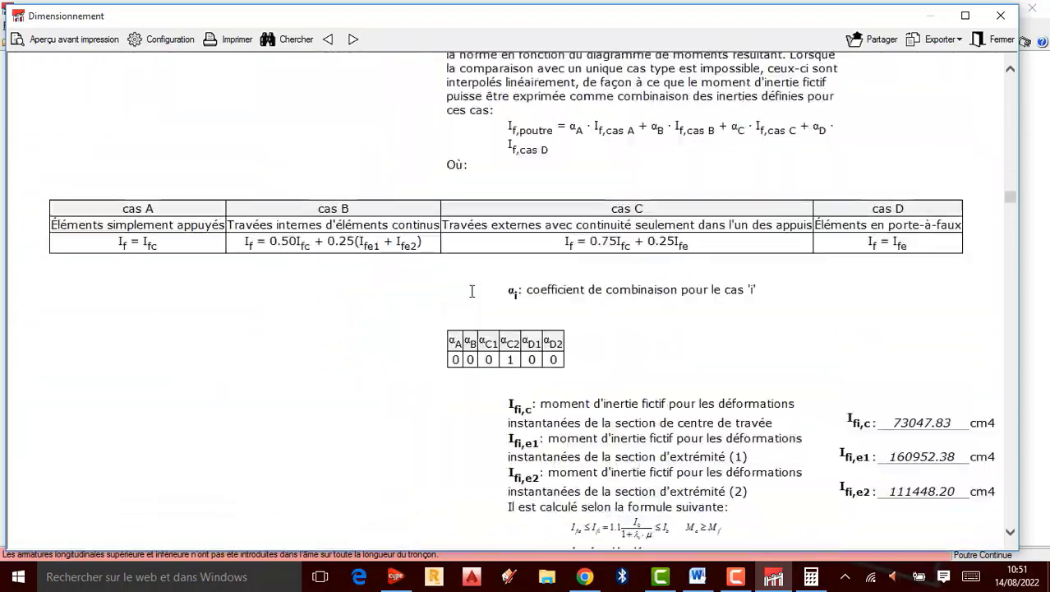
- Examine span V-2's resistance checks, comparing the provided longitudinal steel with the minimum required under Armatures minimales et maximales
{"action": "scroll", "coordinate": [472, 291], "scroll_direction": "down", "scroll_amount": 20}
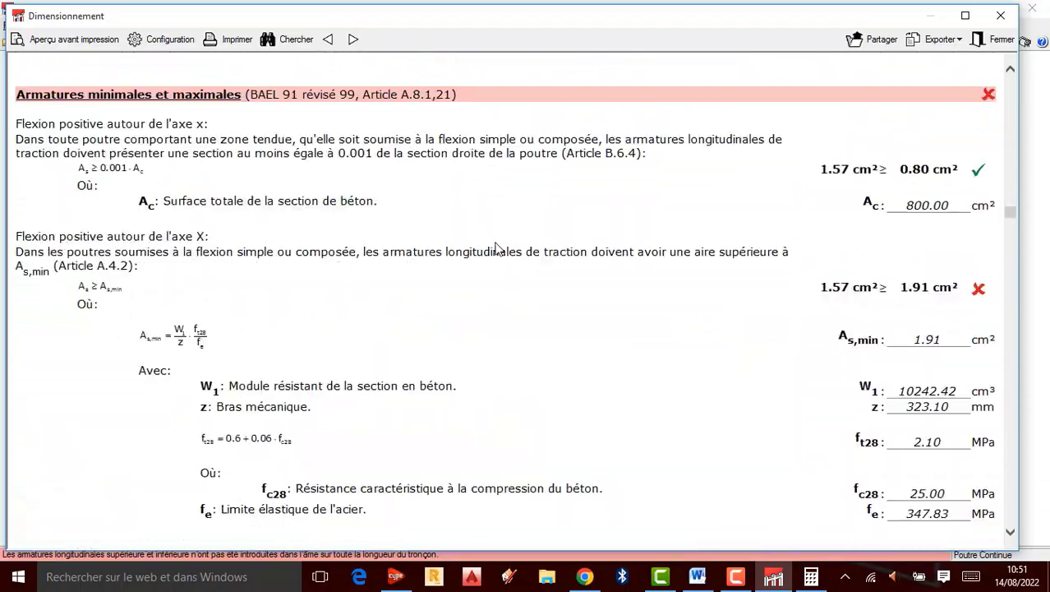
{"action": "scroll", "coordinate": [495, 249], "scroll_direction": "up", "scroll_amount": 3}
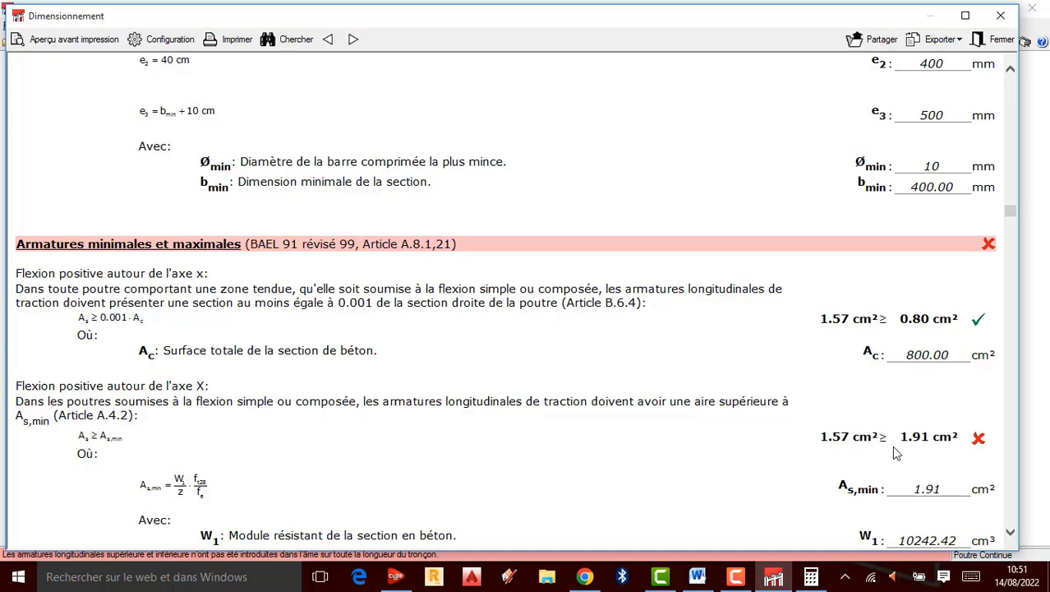
{"action": "scroll", "coordinate": [948, 434], "scroll_direction": "down", "scroll_amount": 2}
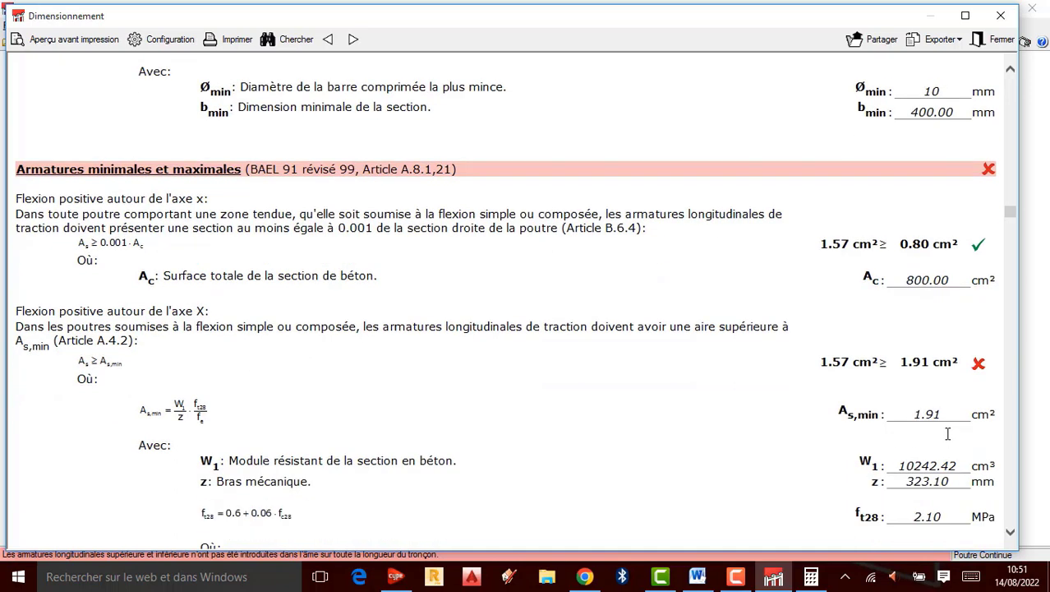
{"action": "scroll", "coordinate": [947, 434], "scroll_direction": "down", "scroll_amount": 4}
{"action": "scroll", "coordinate": [794, 419], "scroll_direction": "down", "scroll_amount": 14}
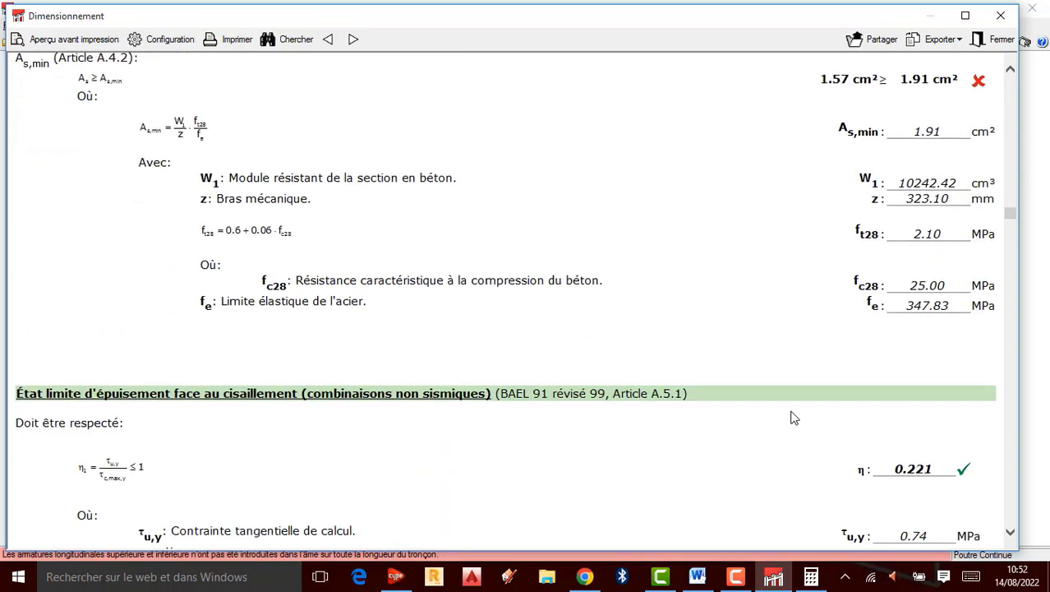
{"action": "scroll", "coordinate": [794, 420], "scroll_direction": "down", "scroll_amount": 20}
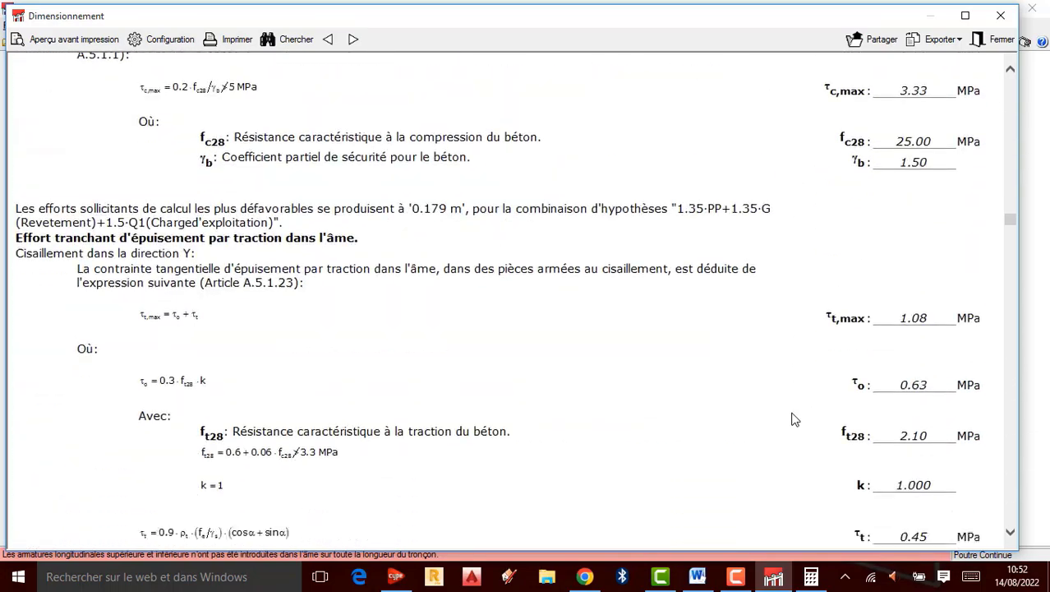
{"action": "scroll", "coordinate": [795, 419], "scroll_direction": "down", "scroll_amount": 20}
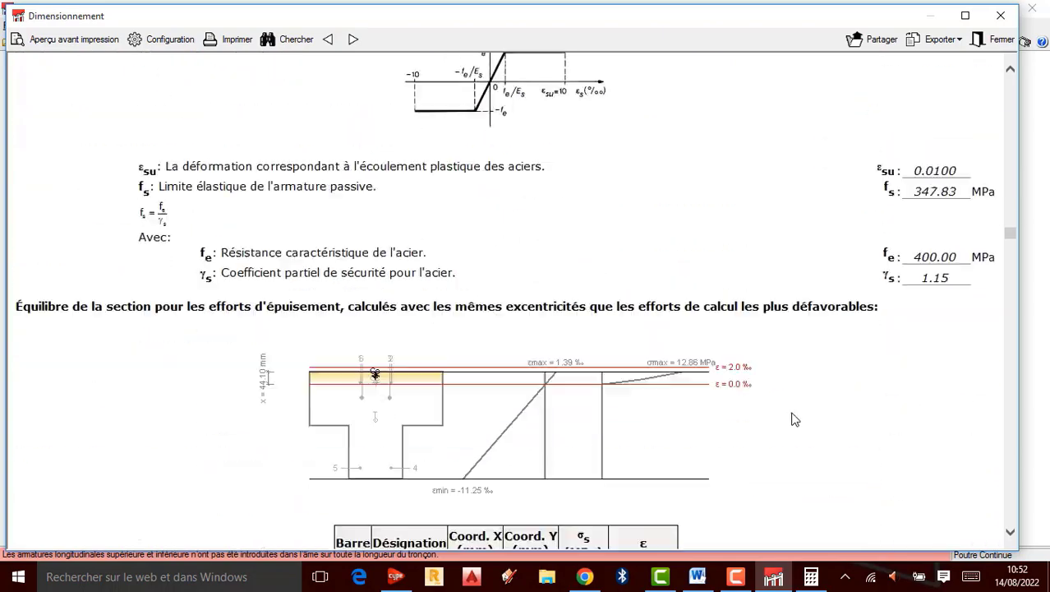
{"action": "scroll", "coordinate": [830, 329], "scroll_direction": "down", "scroll_amount": 12}
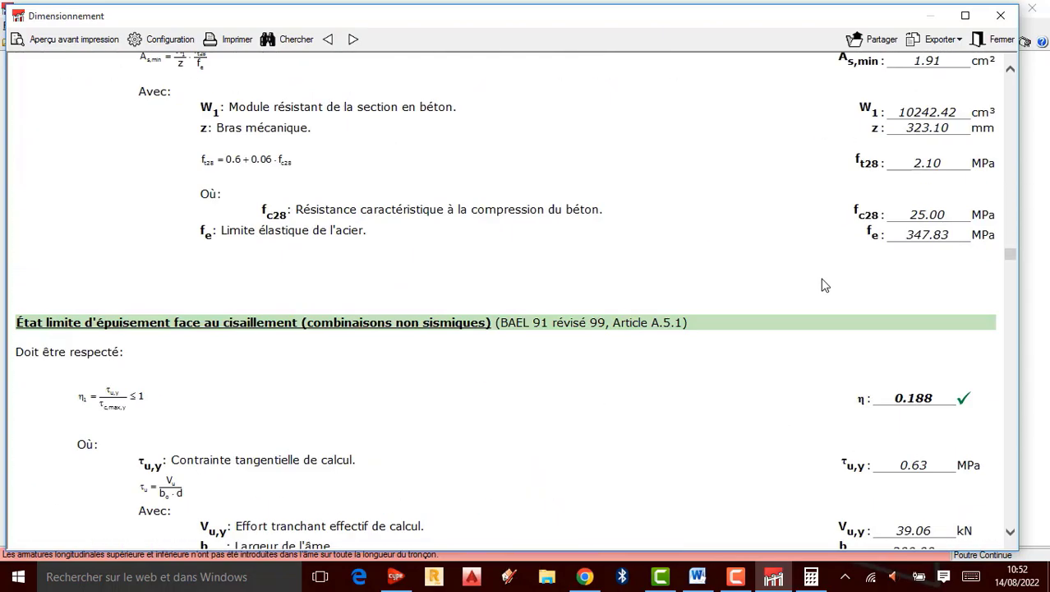
{"action": "scroll", "coordinate": [824, 283], "scroll_direction": "up", "scroll_amount": 4}
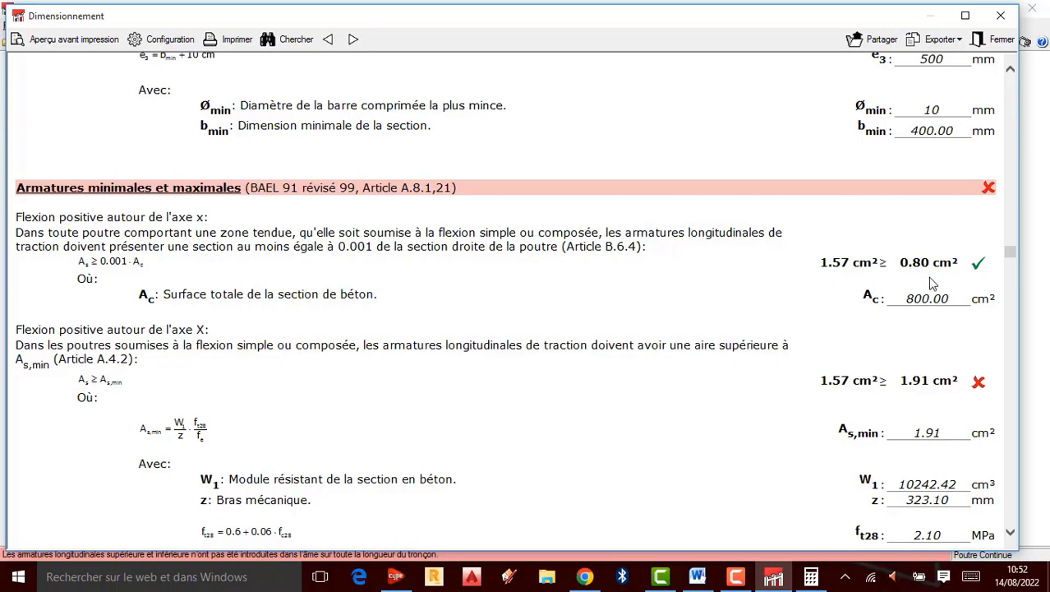
- Skim the remaining verifications through to the final deflection calculations, and close the Dimensionnement report
{"action": "scroll", "coordinate": [933, 283], "scroll_direction": "down", "scroll_amount": 20}
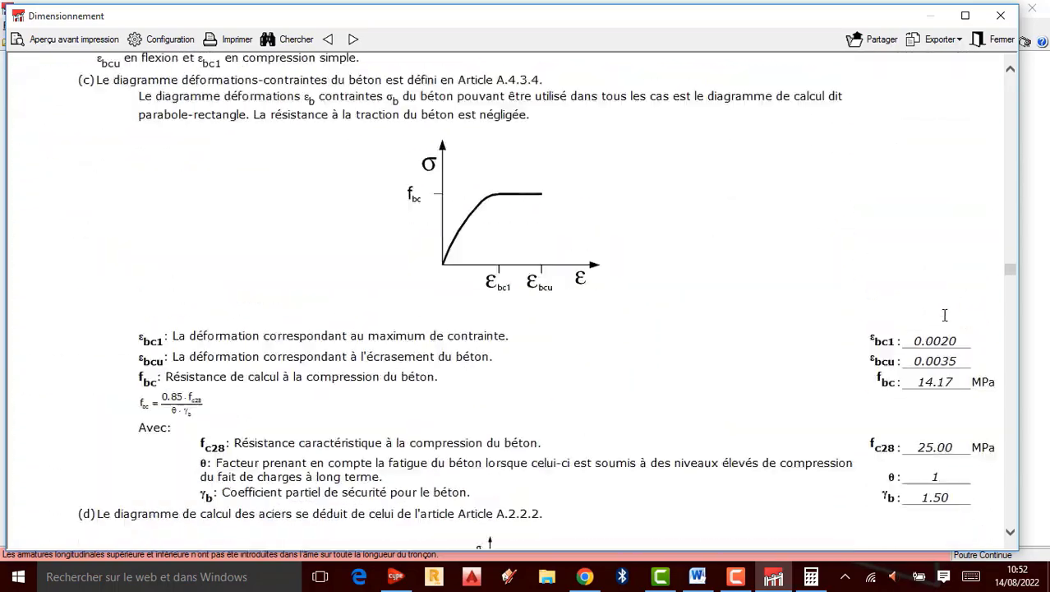
{"action": "scroll", "coordinate": [945, 314], "scroll_direction": "down", "scroll_amount": 20}
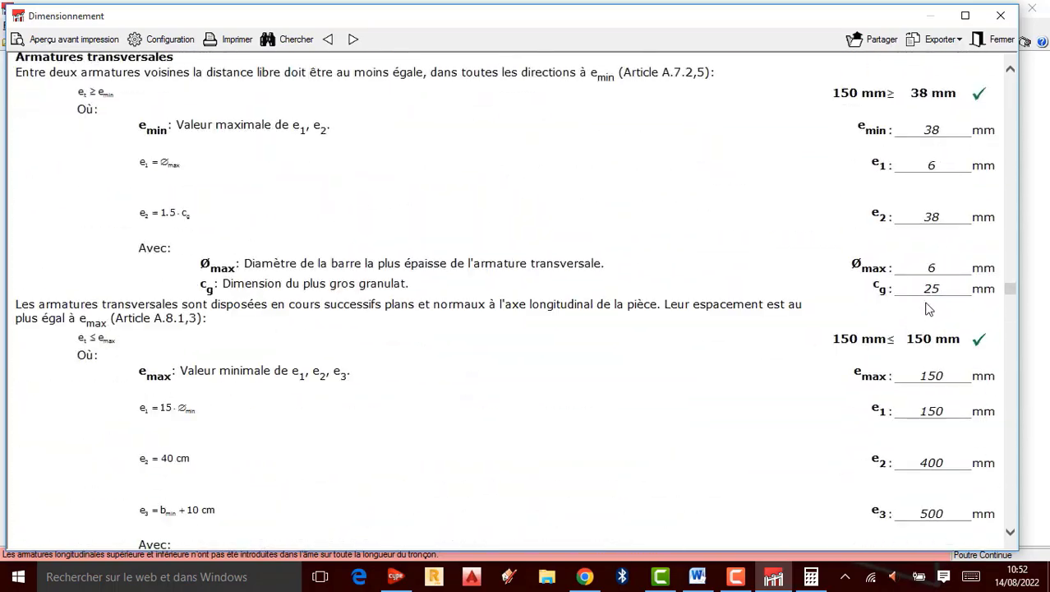
{"action": "scroll", "coordinate": [929, 309], "scroll_direction": "down", "scroll_amount": 15}
{"action": "left_click_drag", "start_coordinate": [1012, 303], "coordinate": [1022, 530]}
{"action": "scroll", "coordinate": [980, 392], "scroll_direction": "up", "scroll_amount": 15}
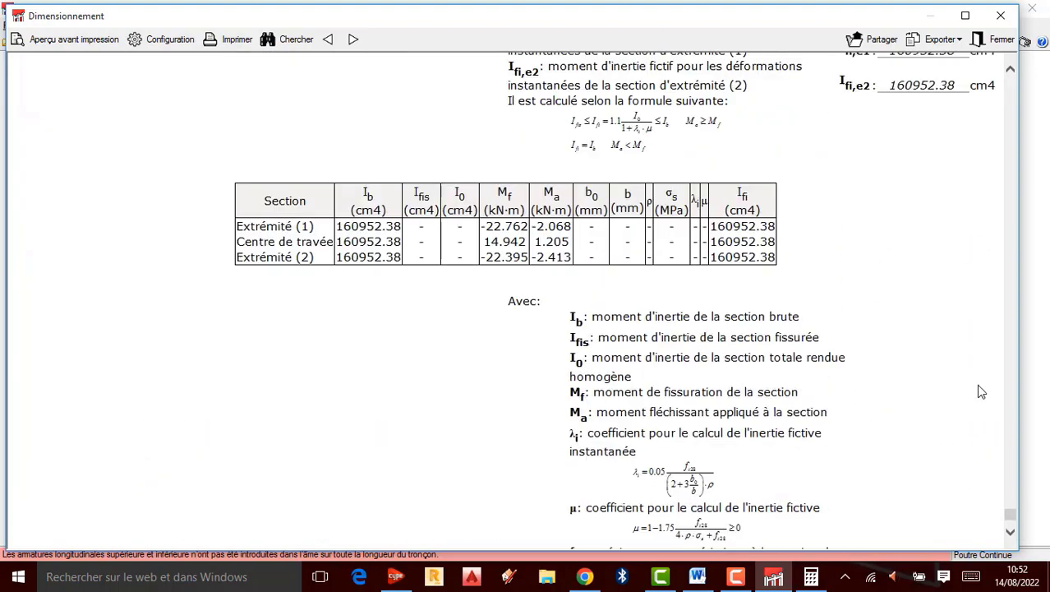
{"action": "left_click", "coordinate": [1001, 15]}
{"action": "left_click", "coordinate": [737, 577]}
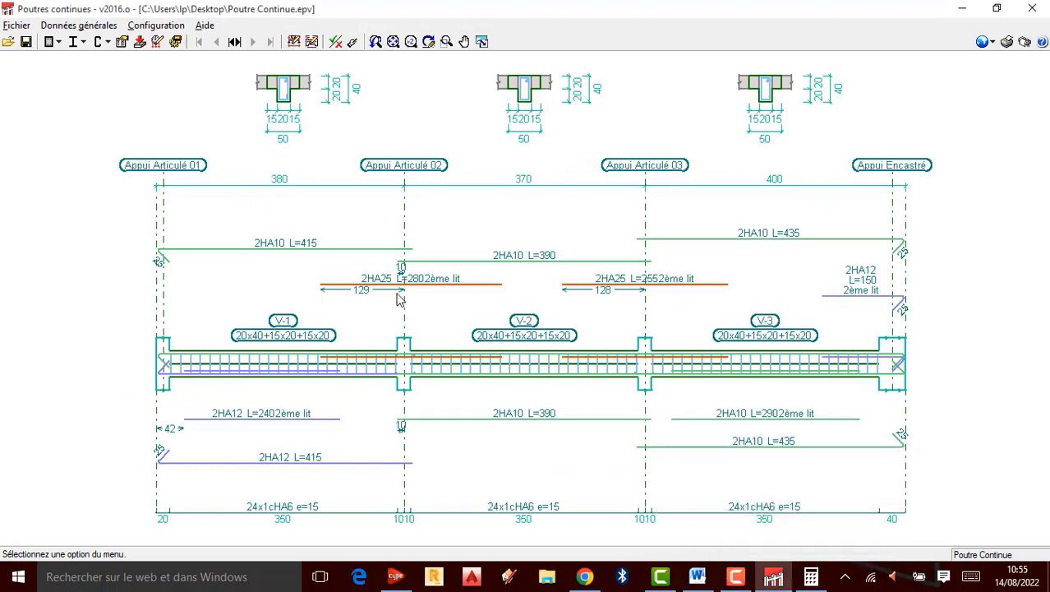
- Examine the designed reinforcement drawing across the three spans, including the upper and lower bars, second-layer bars and stirrups
{"action": "scroll", "coordinate": [405, 296], "scroll_direction": "up", "scroll_amount": 1}
{"action": "scroll", "coordinate": [404, 296], "scroll_direction": "up", "scroll_amount": 1}
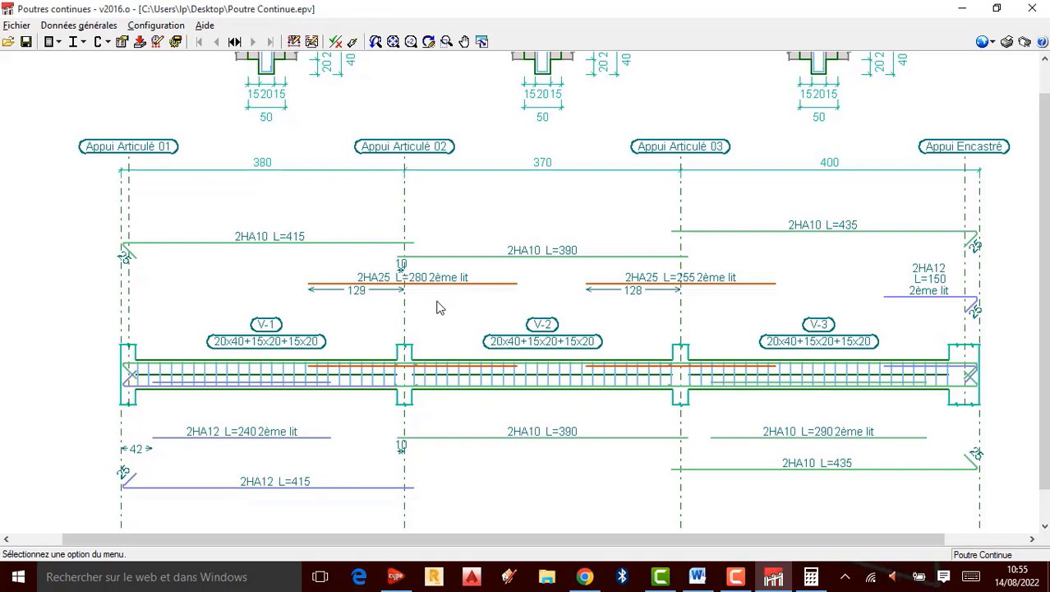
{"action": "scroll", "coordinate": [438, 307], "scroll_direction": "up", "scroll_amount": 1}
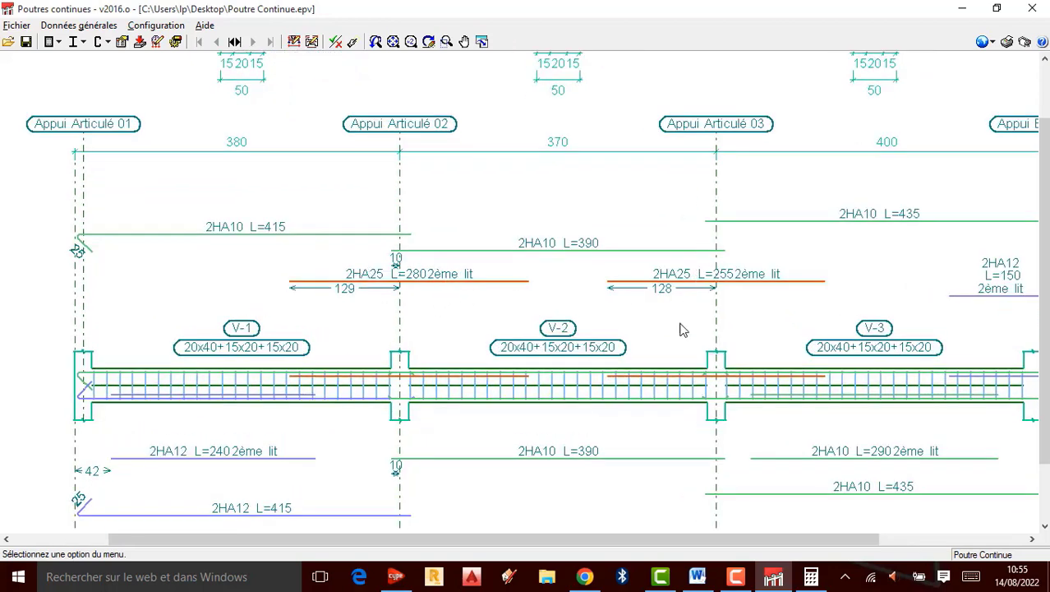
{"action": "scroll", "coordinate": [376, 380], "scroll_direction": "down", "scroll_amount": 1}
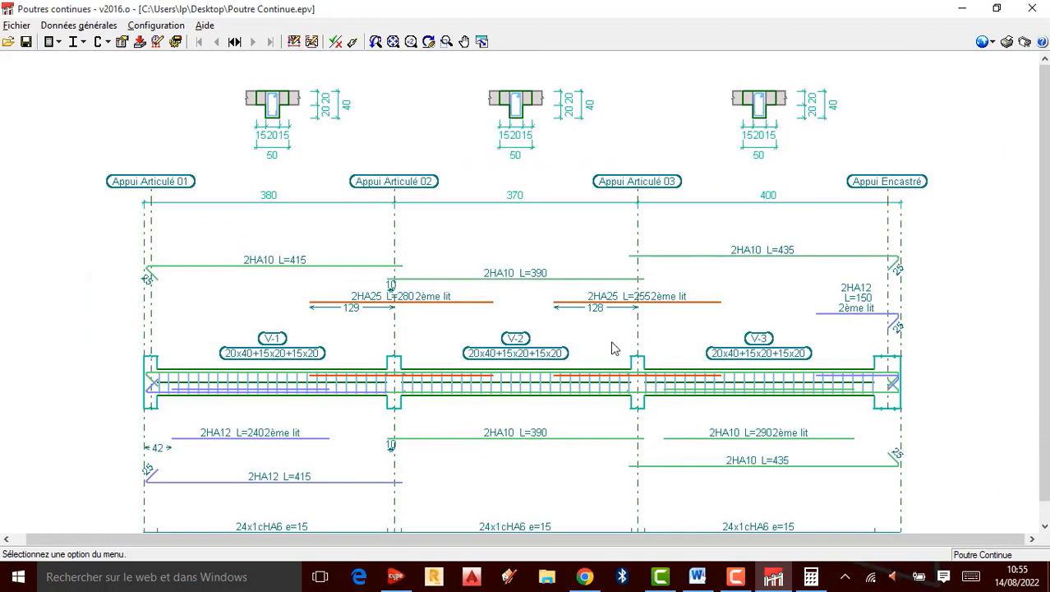
{"action": "scroll", "coordinate": [622, 390], "scroll_direction": "up", "scroll_amount": 1}
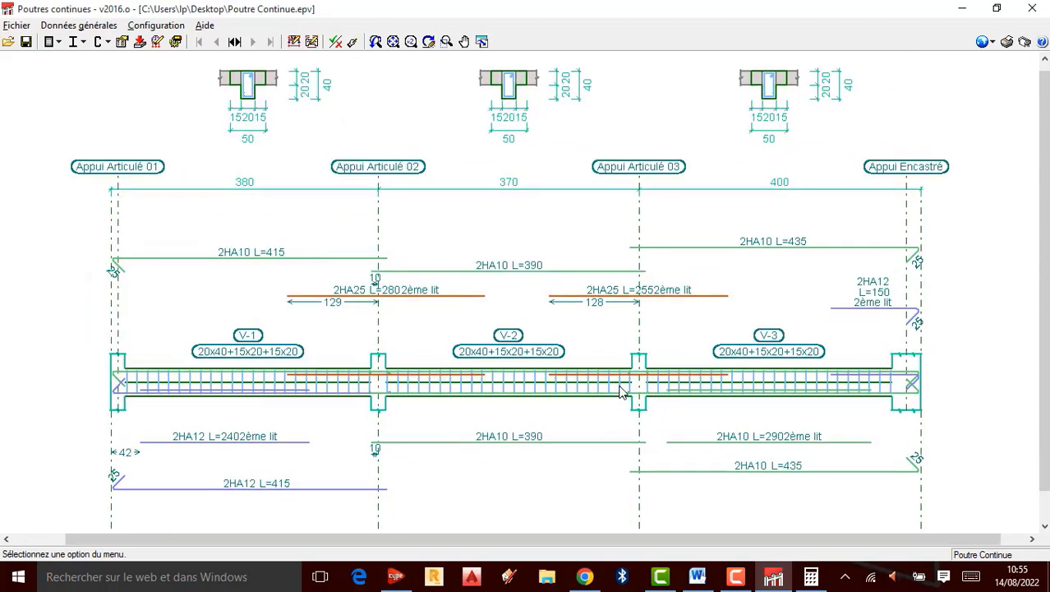
{"action": "scroll", "coordinate": [626, 386], "scroll_direction": "down", "scroll_amount": 1}
{"action": "scroll", "coordinate": [416, 378], "scroll_direction": "up", "scroll_amount": 1}
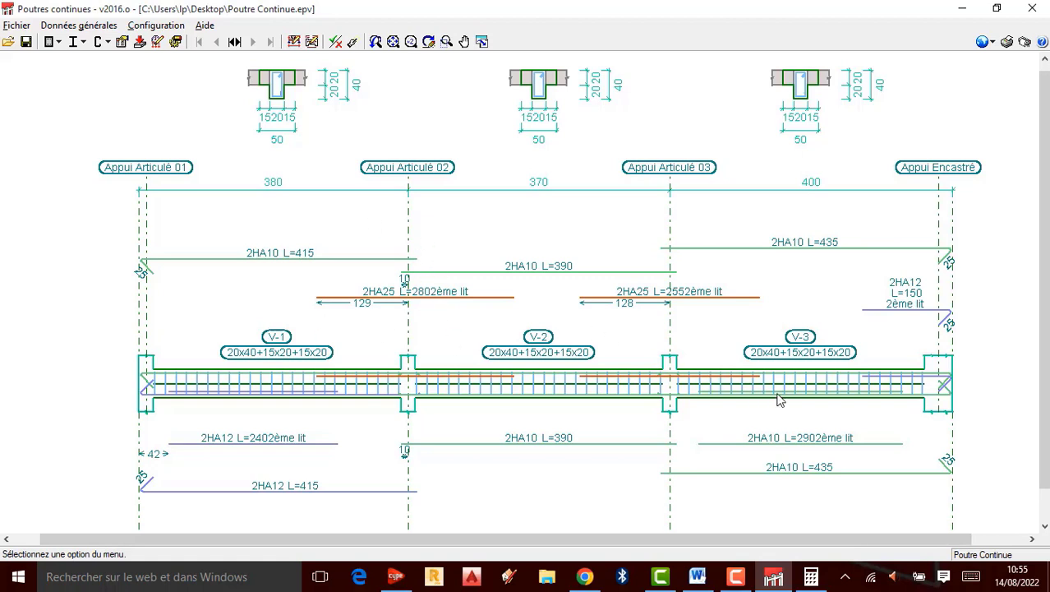
{"action": "scroll", "coordinate": [781, 400], "scroll_direction": "up", "scroll_amount": 1}
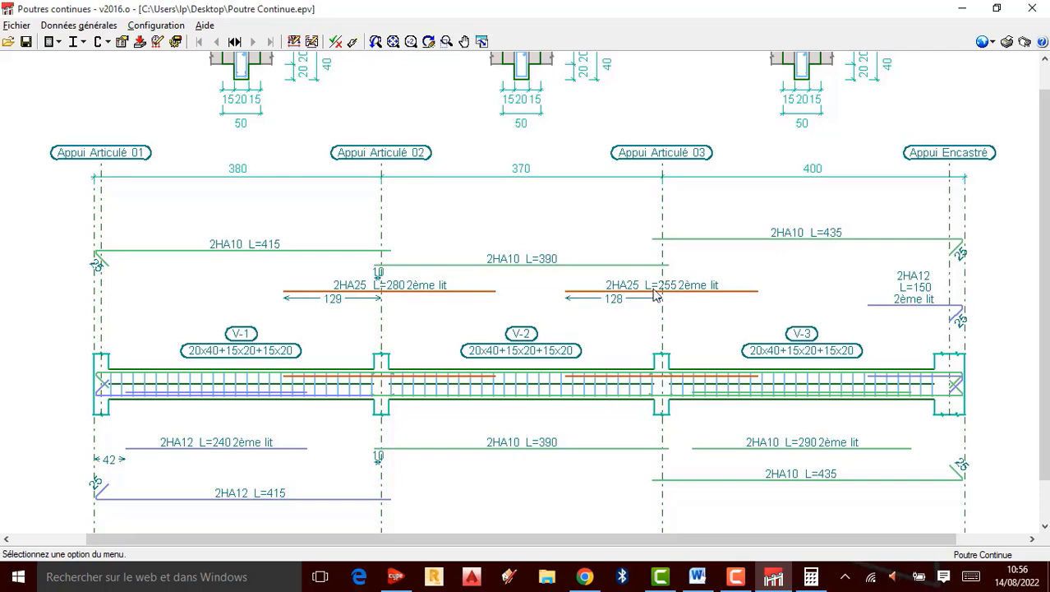
{"action": "scroll", "coordinate": [658, 323], "scroll_direction": "down", "scroll_amount": 2}
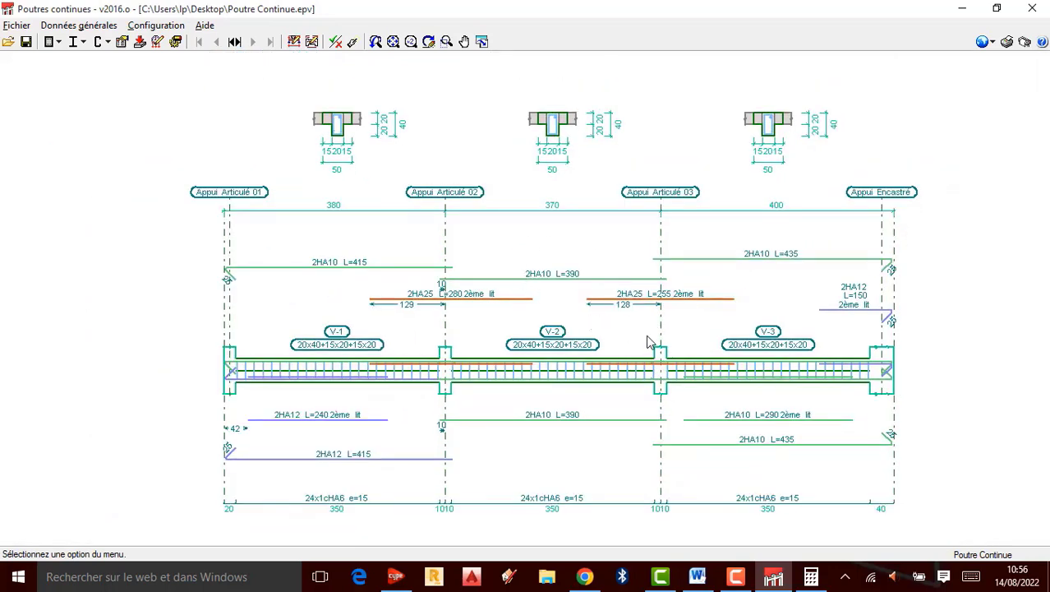
- Open the reinforcement editing and results consultation window for the designed continuous beam
{"action": "scroll", "coordinate": [648, 341], "scroll_direction": "up", "scroll_amount": 1}
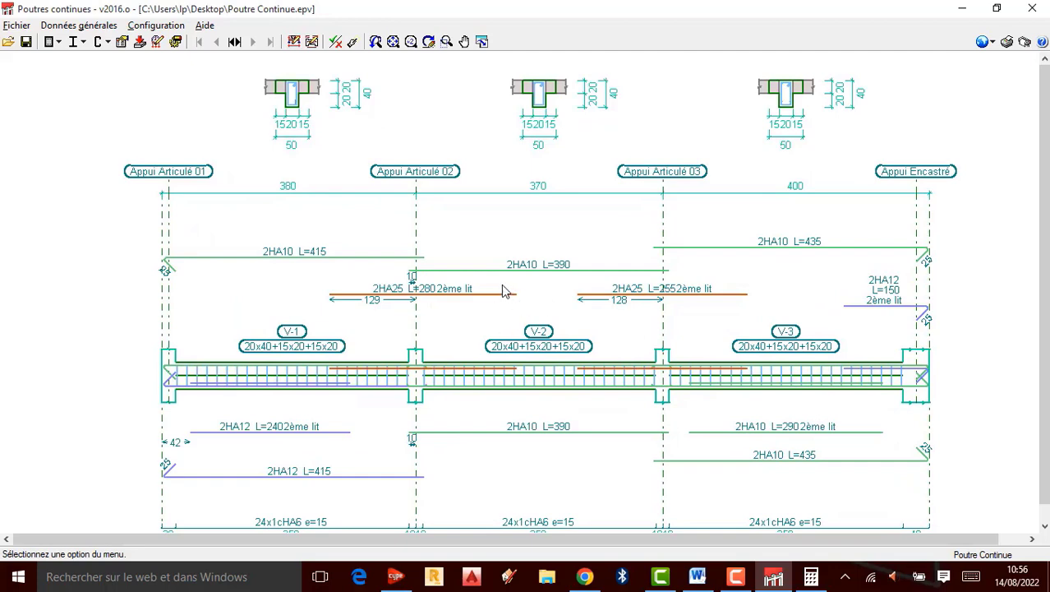
{"action": "scroll", "coordinate": [646, 336], "scroll_direction": "down", "scroll_amount": 2}
{"action": "scroll", "coordinate": [682, 349], "scroll_direction": "up", "scroll_amount": 1}
{"action": "scroll", "coordinate": [559, 375], "scroll_direction": "up", "scroll_amount": 1}
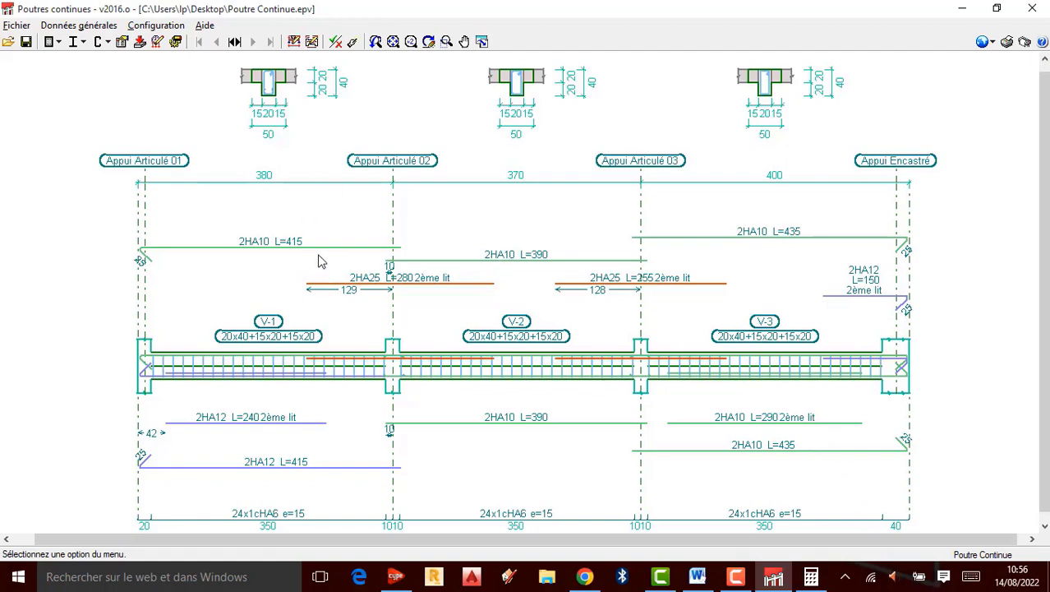
{"action": "left_click", "coordinate": [315, 42]}
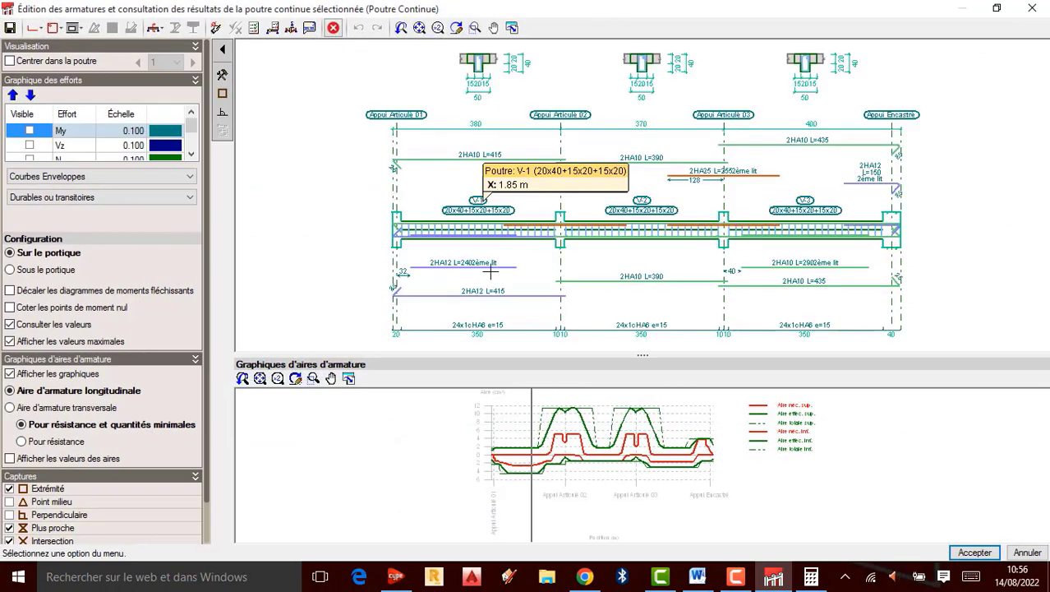
- Examine the reinforcement layout of spans V-1 to V-3 alongside the longitudinal steel area graphs, inspecting positions along the beam and at its supports
{"action": "scroll", "coordinate": [461, 263], "scroll_direction": "up", "scroll_amount": 2}
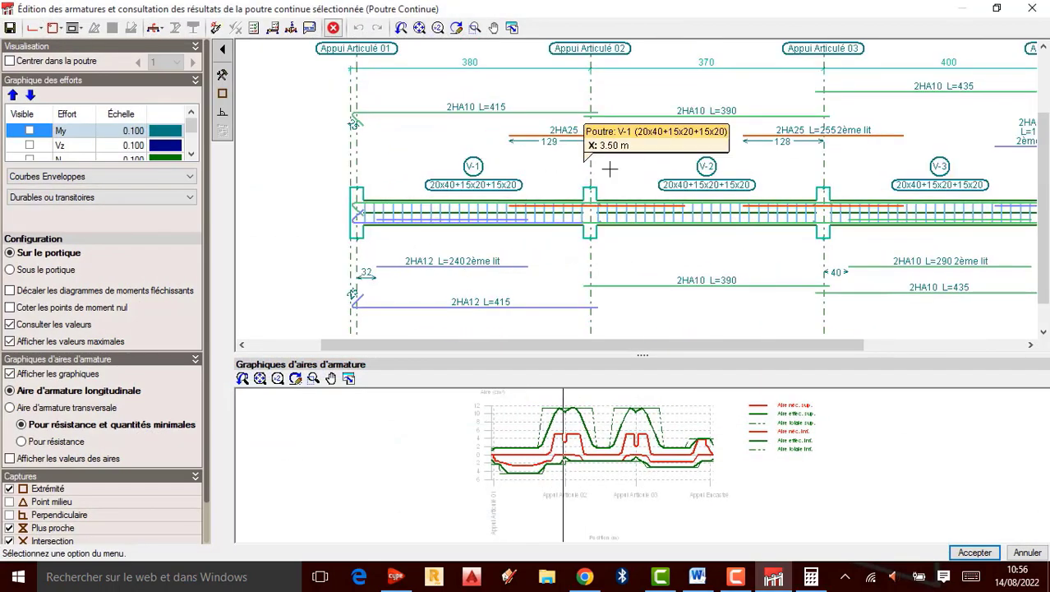
{"action": "scroll", "coordinate": [596, 148], "scroll_direction": "up", "scroll_amount": 1}
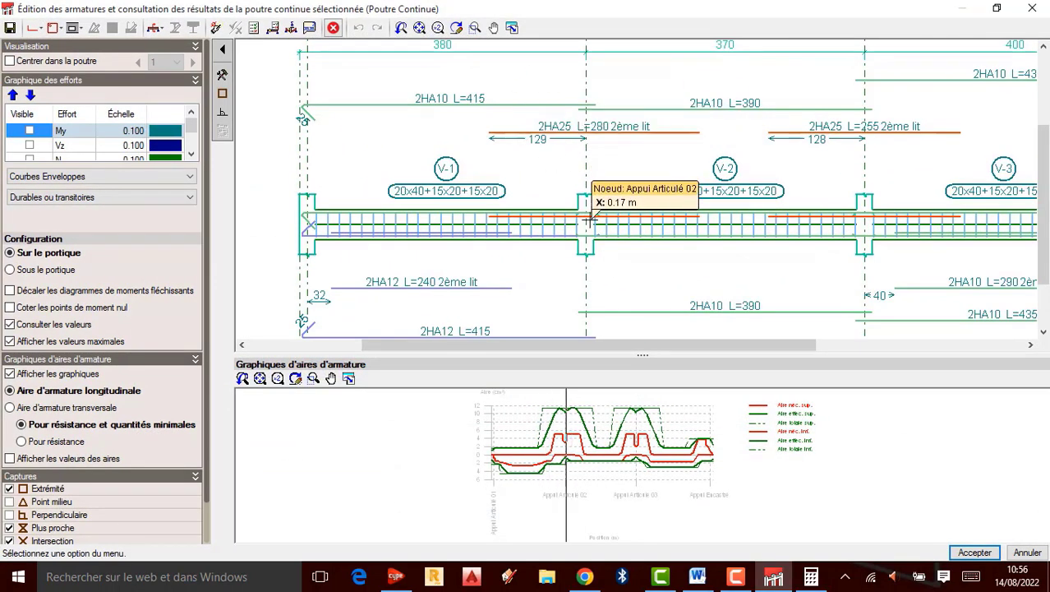
{"action": "scroll", "coordinate": [345, 198], "scroll_direction": "down", "scroll_amount": 1}
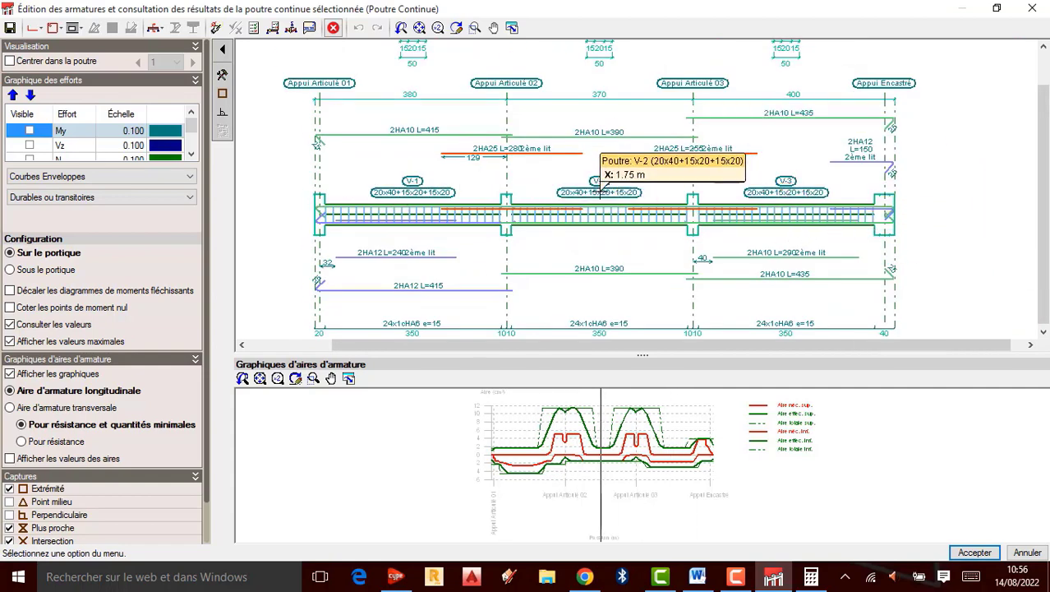
{"action": "scroll", "coordinate": [626, 198], "scroll_direction": "down", "scroll_amount": 2}
{"action": "scroll", "coordinate": [617, 190], "scroll_direction": "down", "scroll_amount": 2}
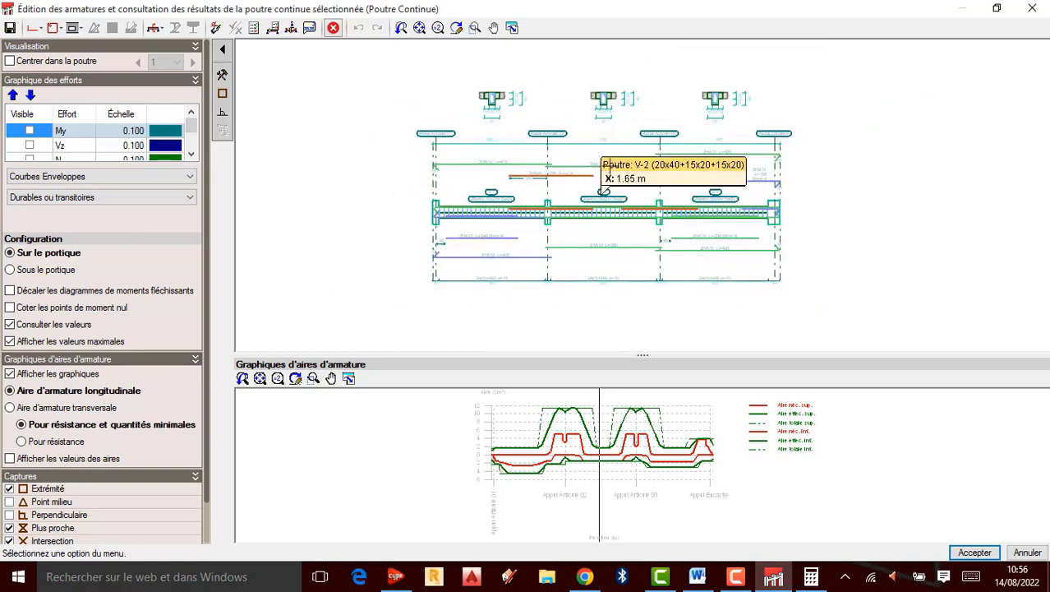
{"action": "scroll", "coordinate": [602, 165], "scroll_direction": "up", "scroll_amount": 1}
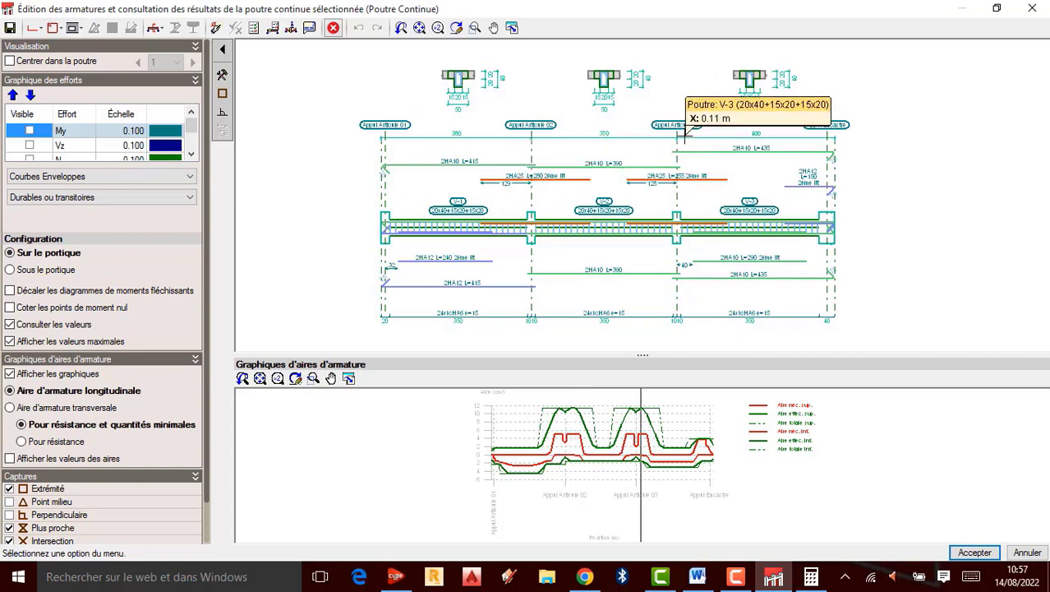
{"action": "scroll", "coordinate": [581, 200], "scroll_direction": "up", "scroll_amount": 1}
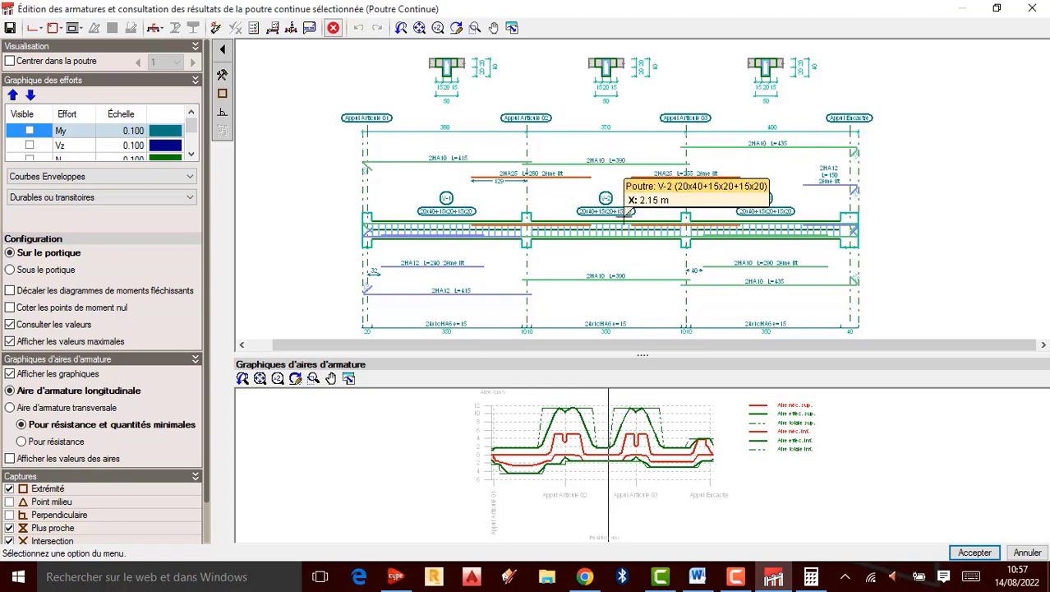
{"action": "scroll", "coordinate": [620, 211], "scroll_direction": "up", "scroll_amount": 1}
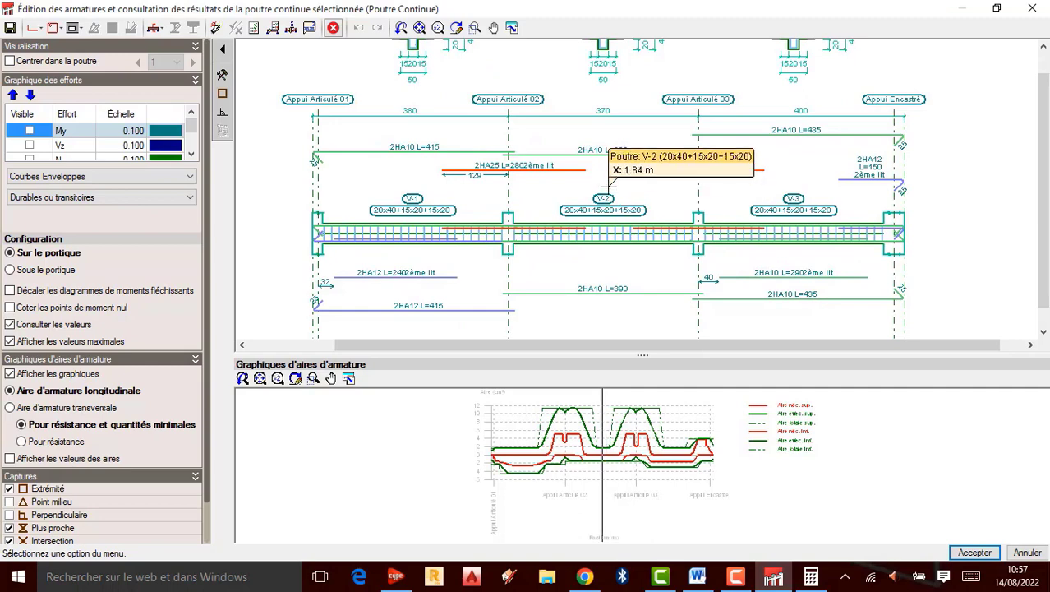
{"action": "scroll", "coordinate": [608, 185], "scroll_direction": "down", "scroll_amount": 1}
{"action": "scroll", "coordinate": [606, 185], "scroll_direction": "down", "scroll_amount": 1}
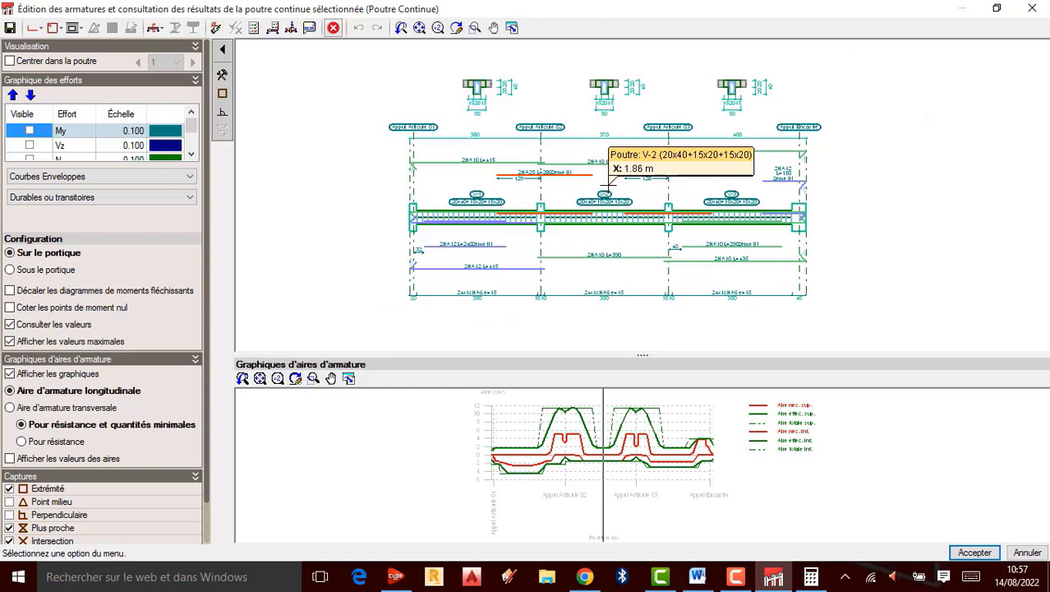
{"action": "scroll", "coordinate": [605, 181], "scroll_direction": "up", "scroll_amount": 1}
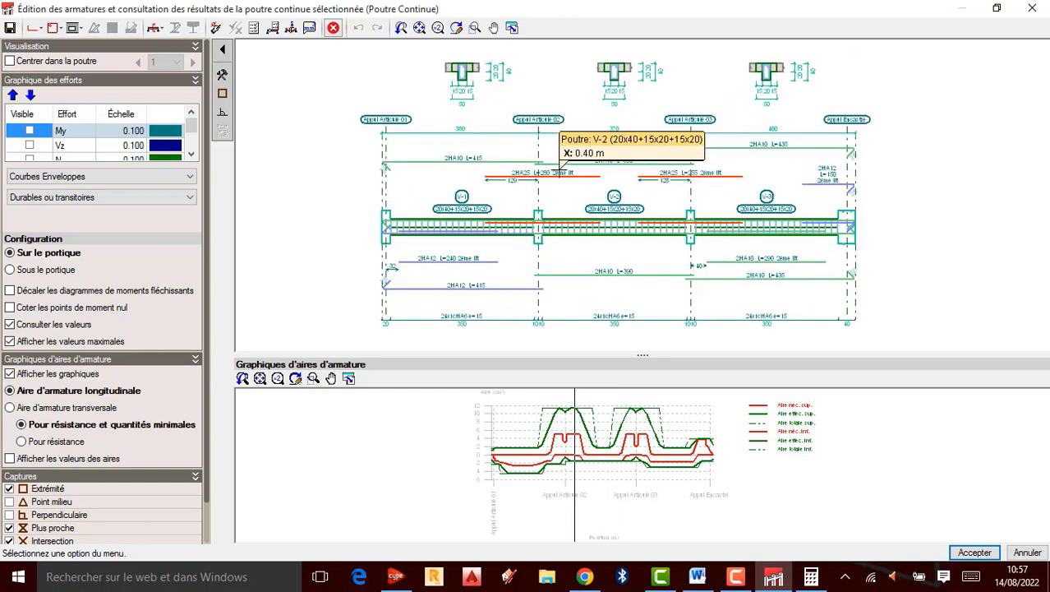
{"action": "scroll", "coordinate": [622, 168], "scroll_direction": "up", "scroll_amount": 1}
{"action": "scroll", "coordinate": [588, 168], "scroll_direction": "down", "scroll_amount": 2}
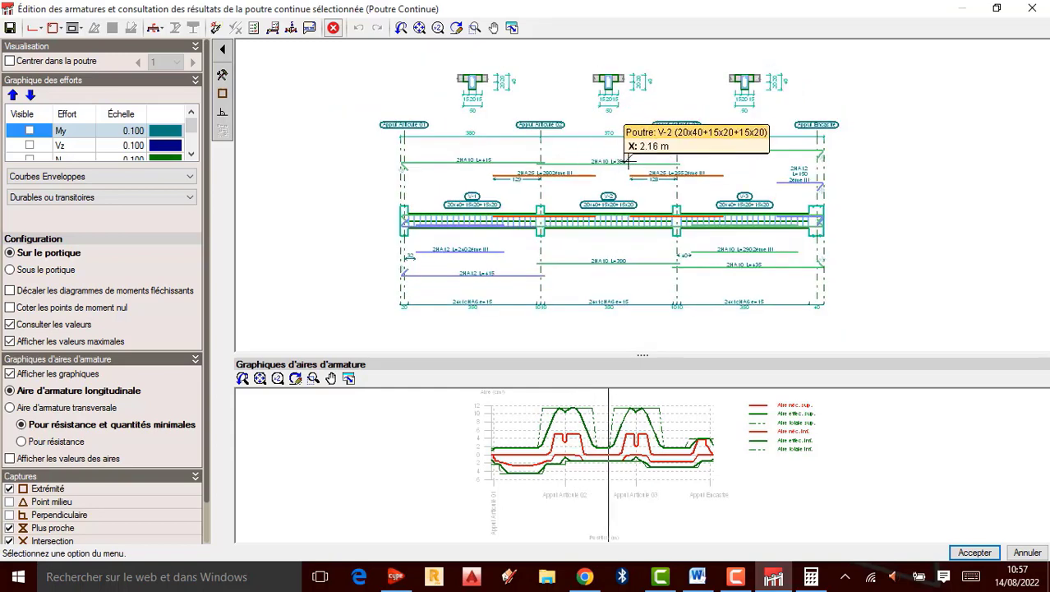